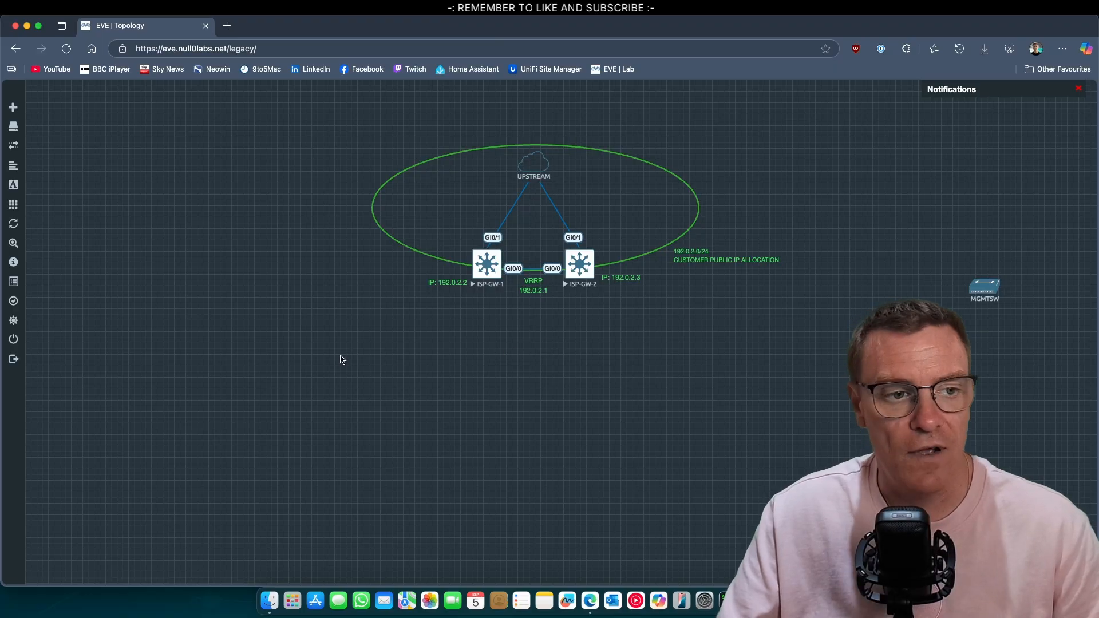
# Add a new node from the Palo Alto template using the paloalto-11.2.5 image
pyautogui.rightClick(461, 339)
pyautogui.click(467, 362)
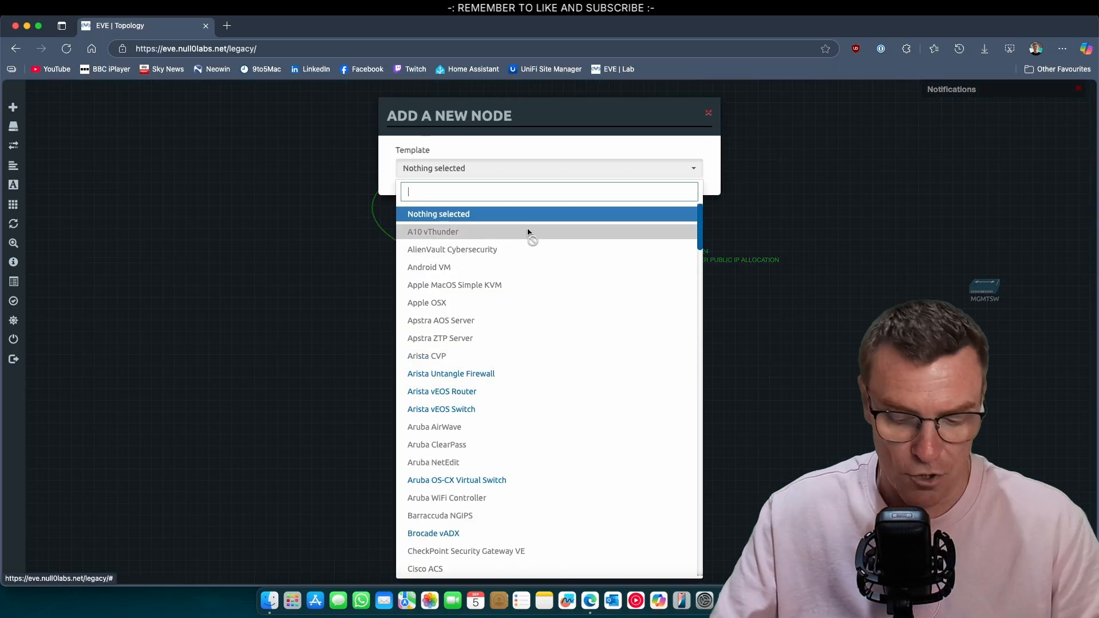
pyautogui.write('pal')
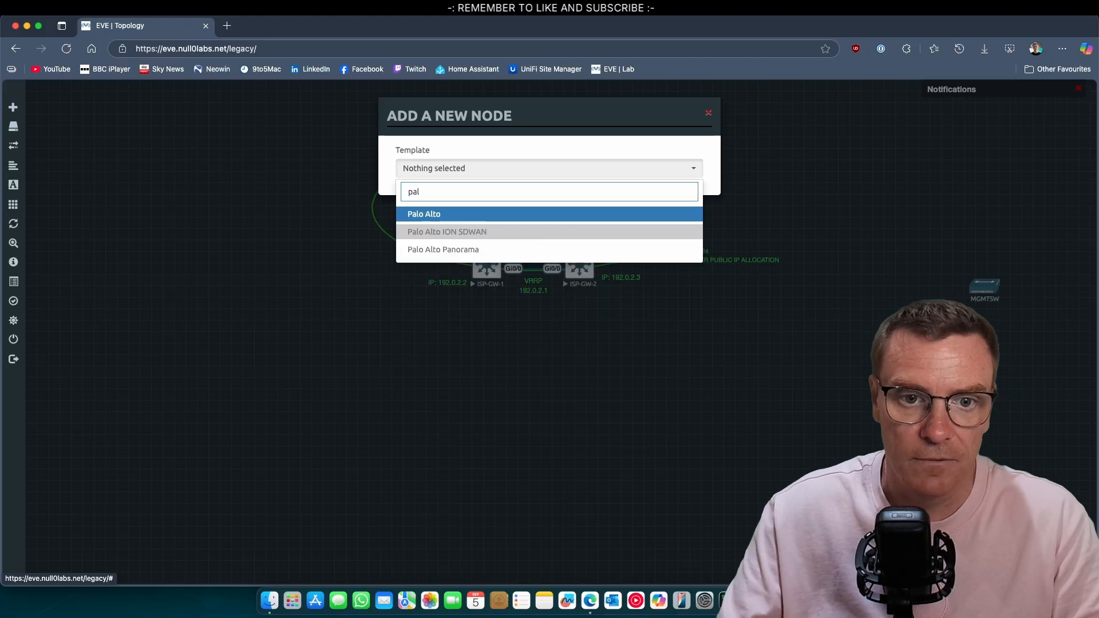
pyautogui.click(468, 219)
pyautogui.click(632, 229)
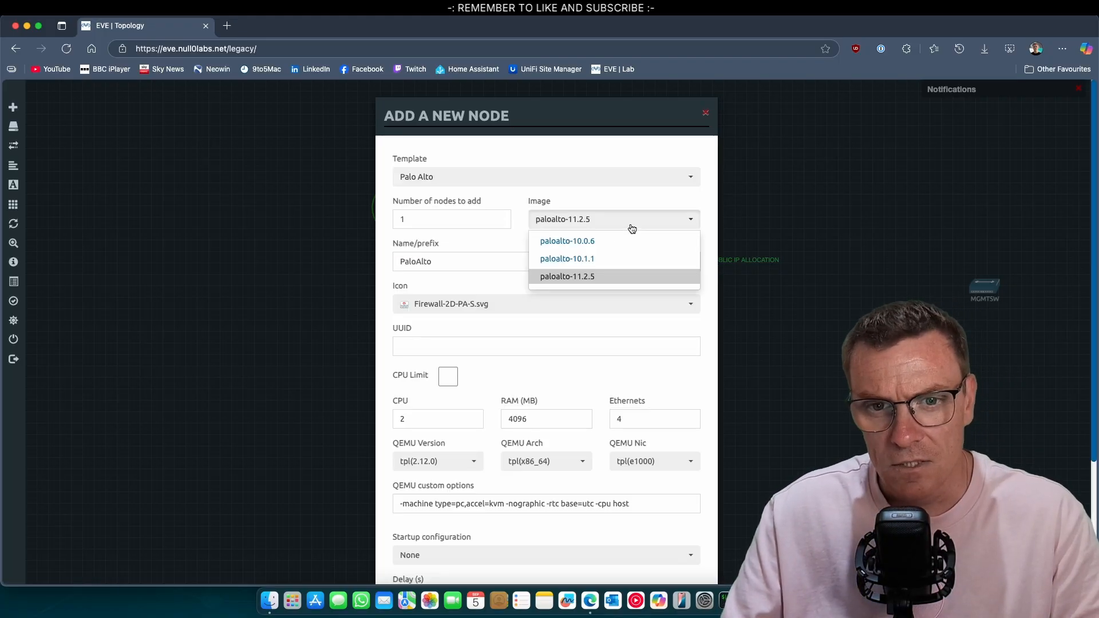
pyautogui.click(605, 280)
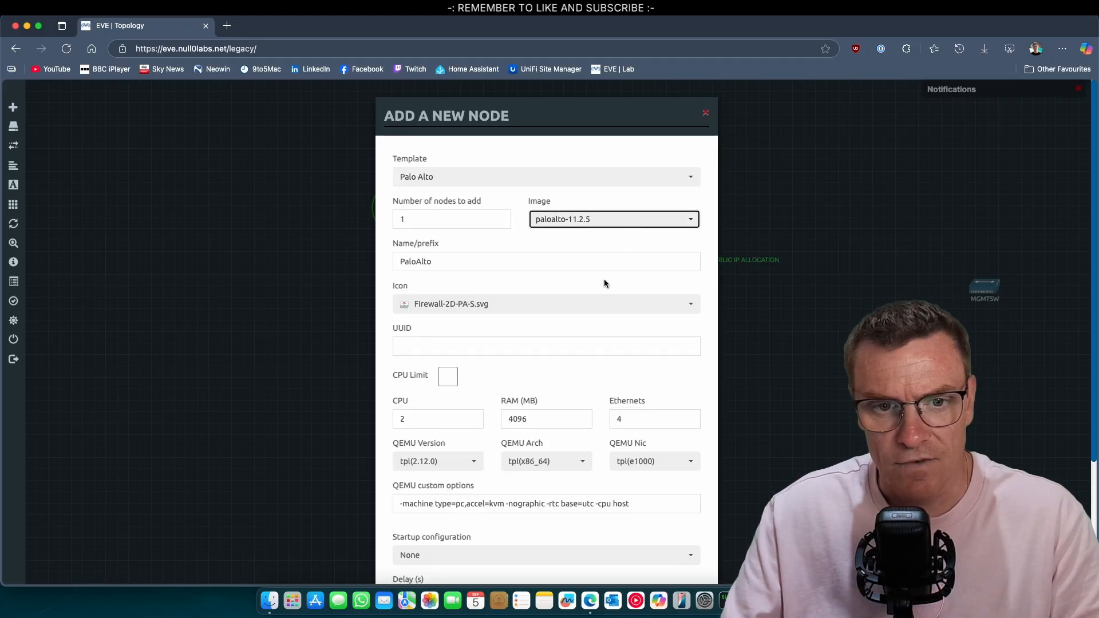
# Set node count 2, name prefix PA-FW, 8192 MB RAM and 8 Ethernets, then create the nodes
pyautogui.doubleClick(421, 223)
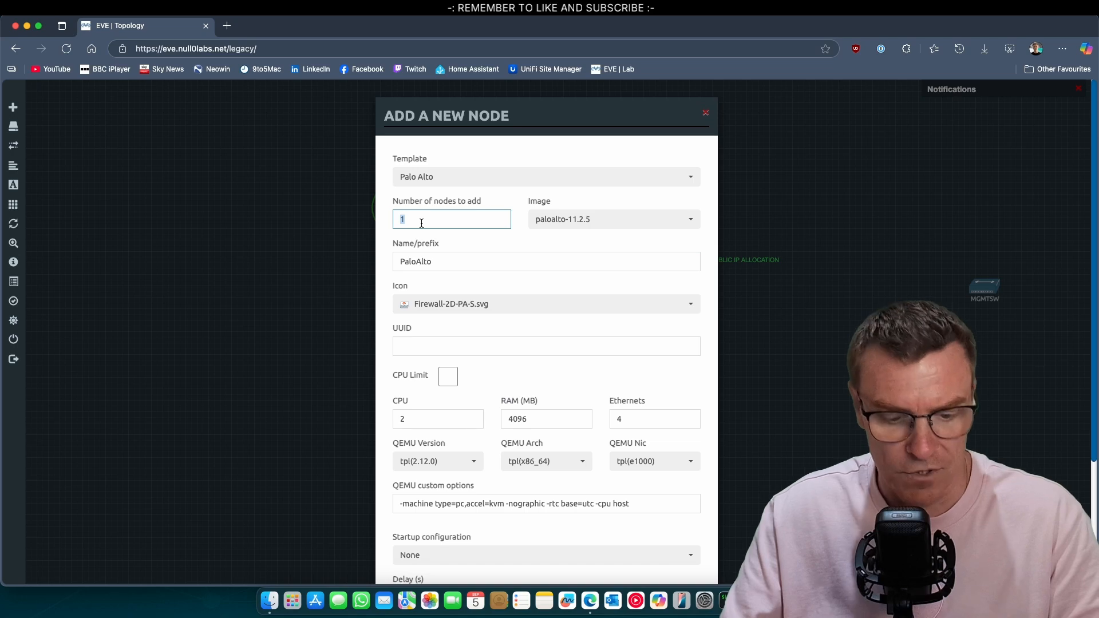
pyautogui.doubleClick(457, 263)
pyautogui.write('PA-FW')
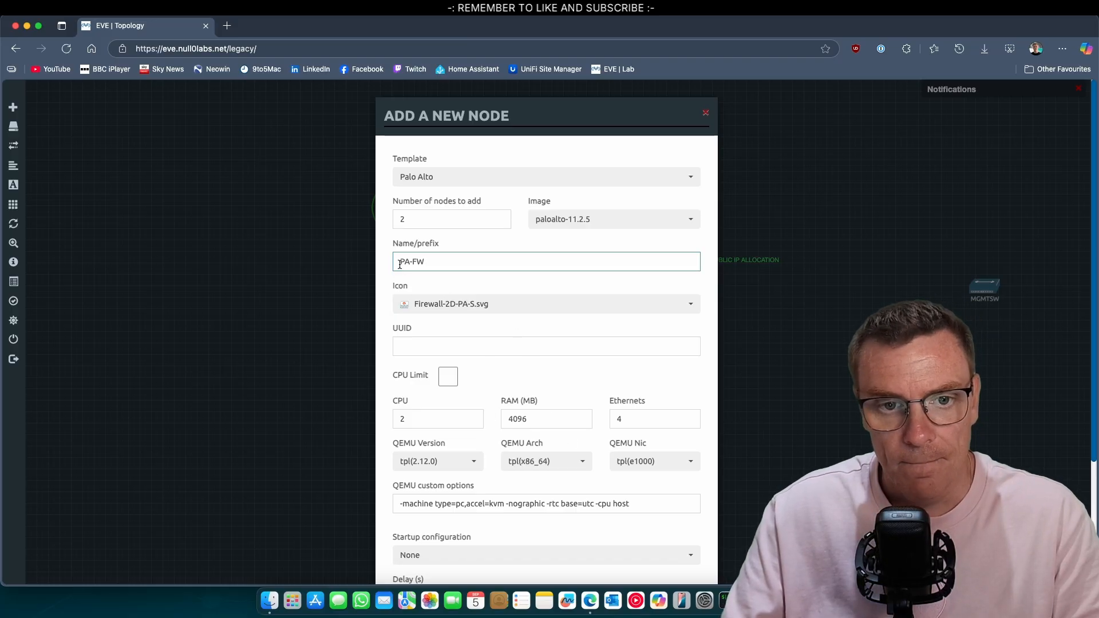
pyautogui.doubleClick(534, 419)
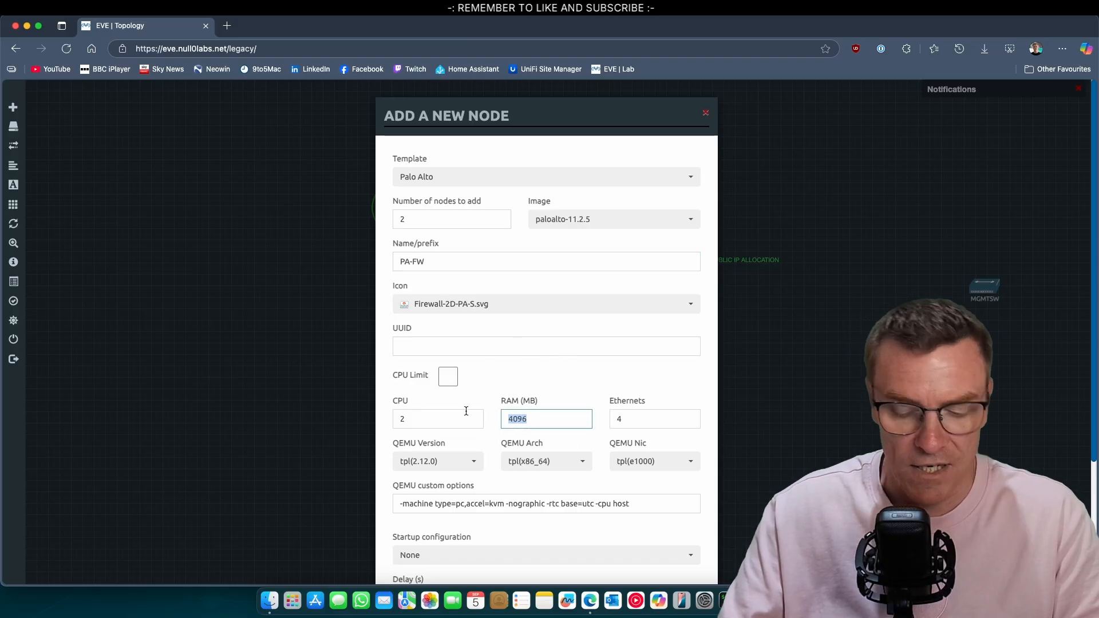
pyautogui.write('8092')
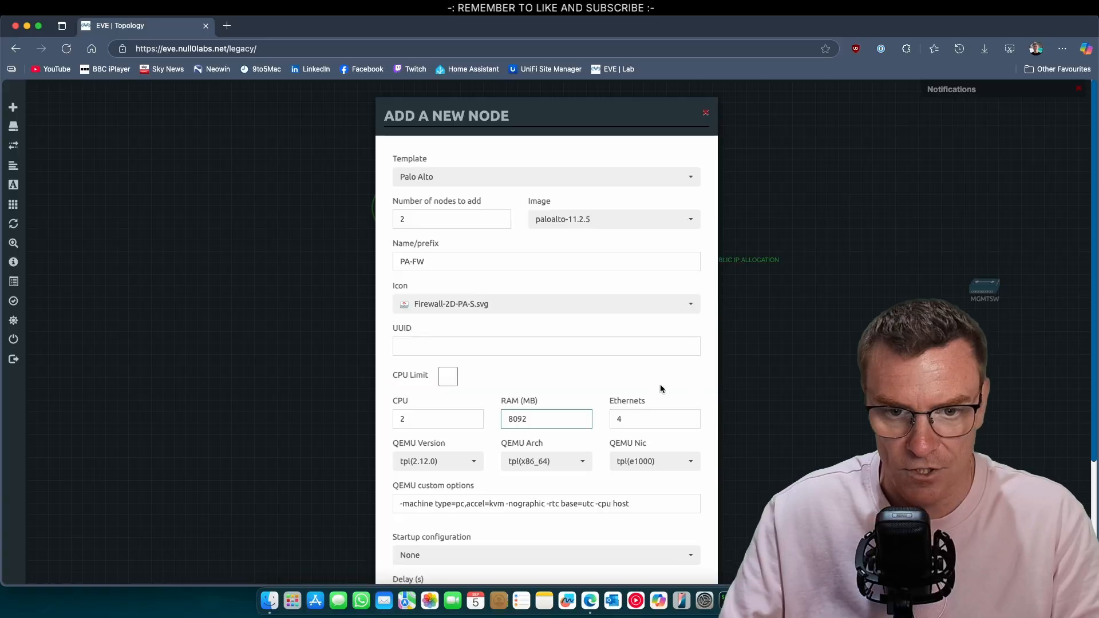
pyautogui.press('BackSpace')
pyautogui.press('BackSpace')
pyautogui.press('BackSpace')
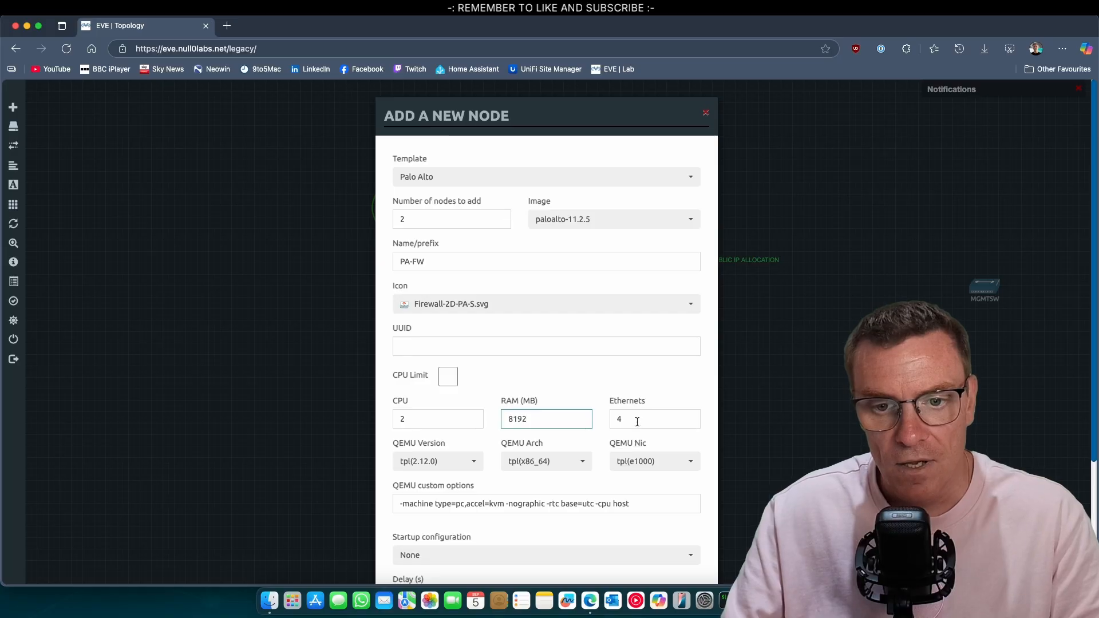
pyautogui.click(620, 422)
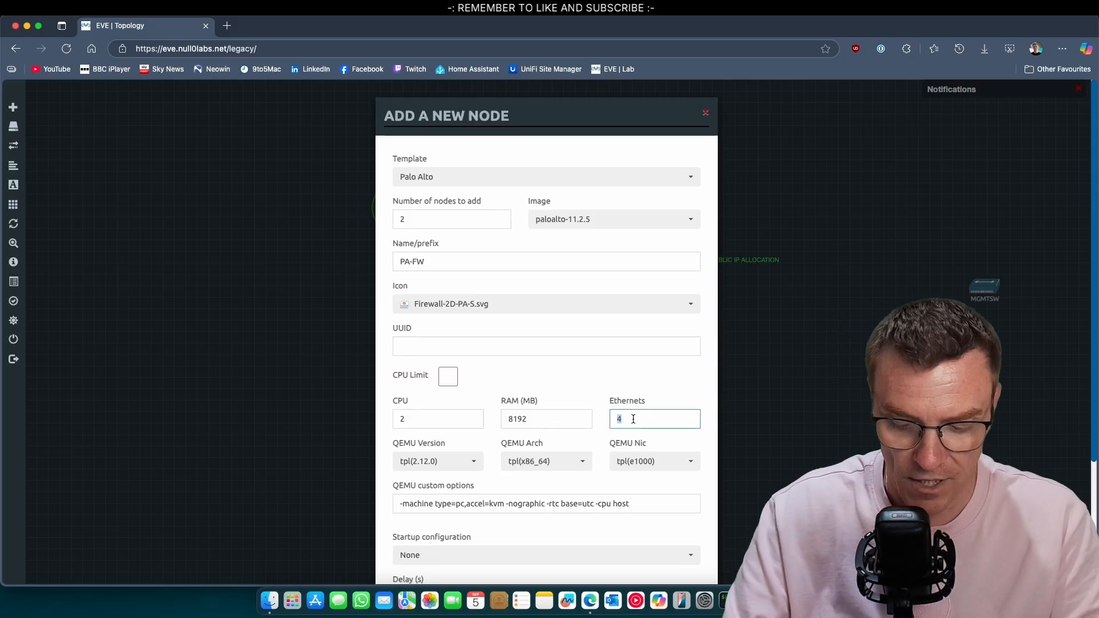
pyautogui.scroll(-5, 590, 490)
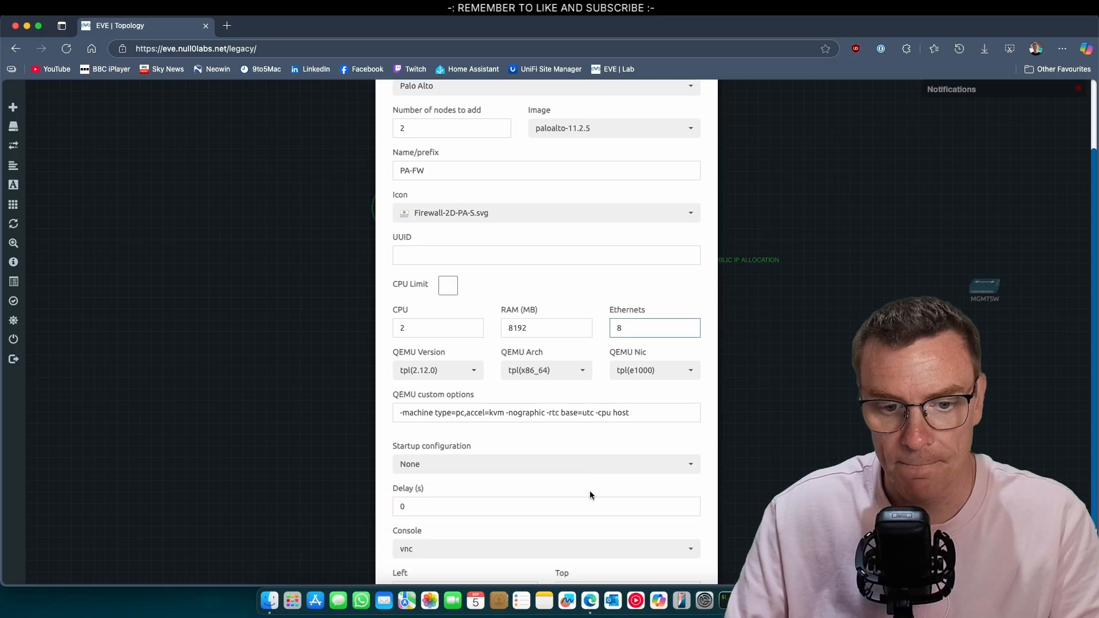
pyautogui.click(490, 549)
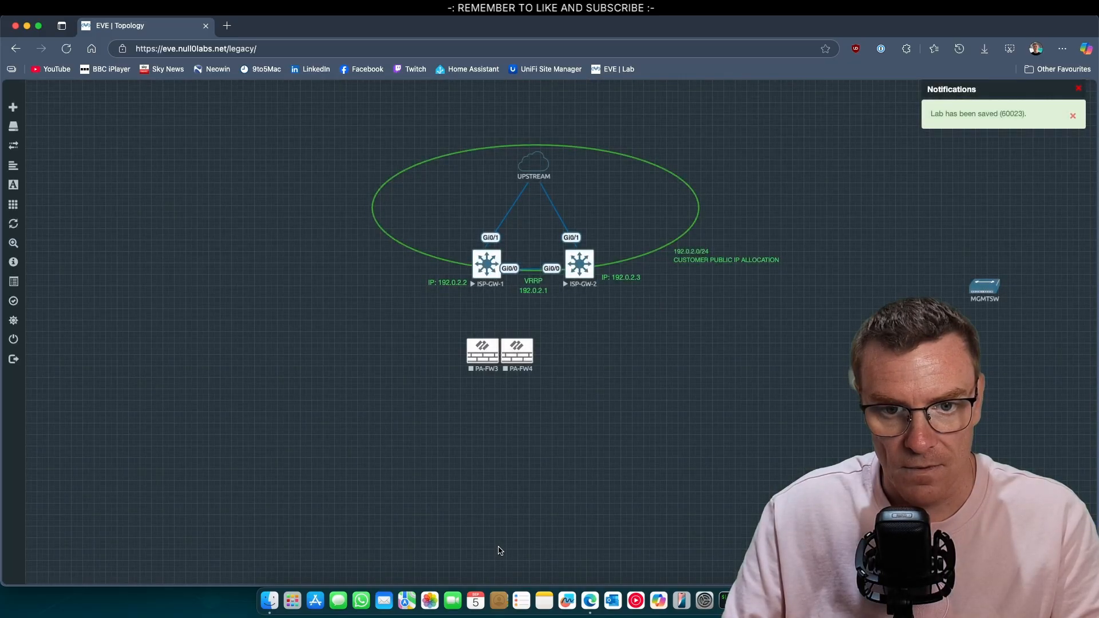
# Move PA-FW4 to the right of PA-FW3, then rename PA-FW3 to PA-FW1
pyautogui.moveTo(522, 356); pyautogui.dragTo(583, 349)
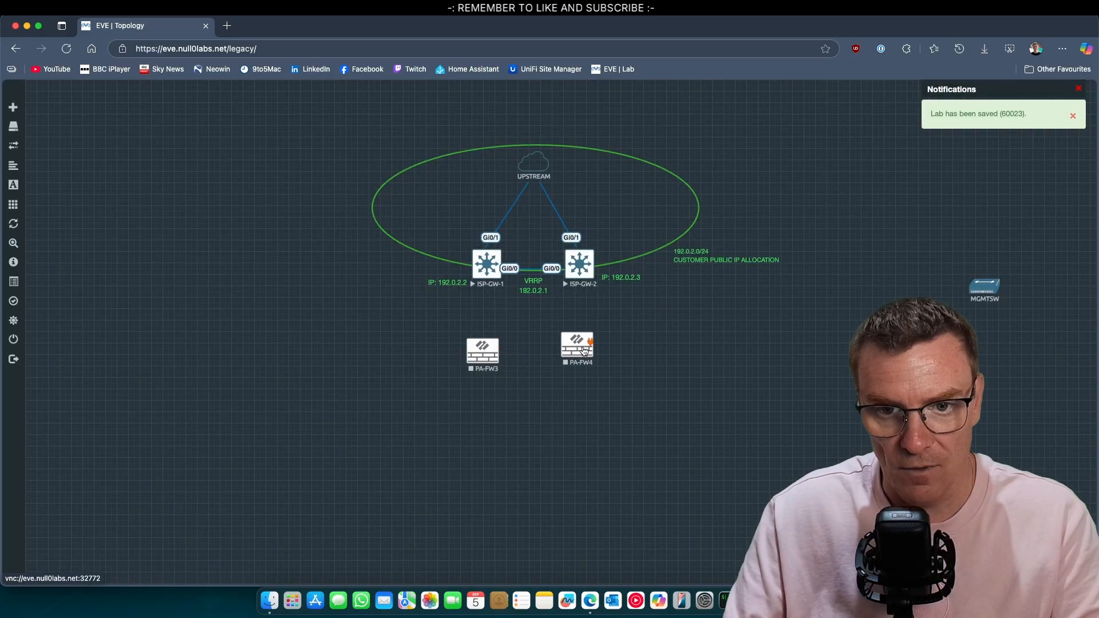
pyautogui.rightClick(490, 362)
pyautogui.click(524, 488)
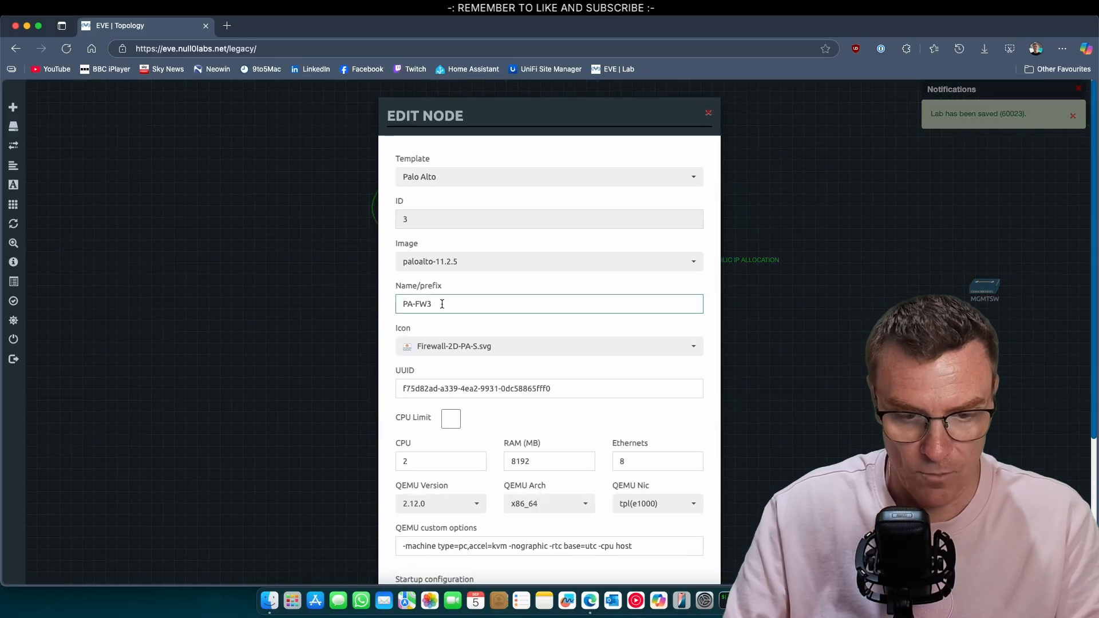
pyautogui.scroll(-5, 493, 518)
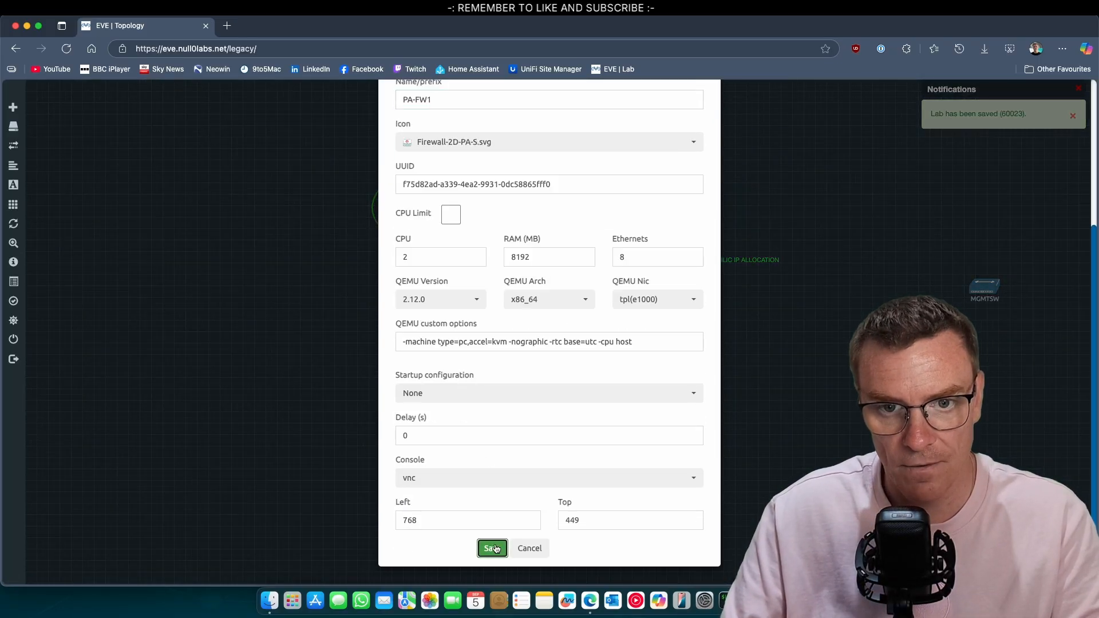
pyautogui.click(490, 548)
# Rename PA-FW4 to PA-FW2 and line the two firewalls up level with each other
pyautogui.rightClick(586, 347)
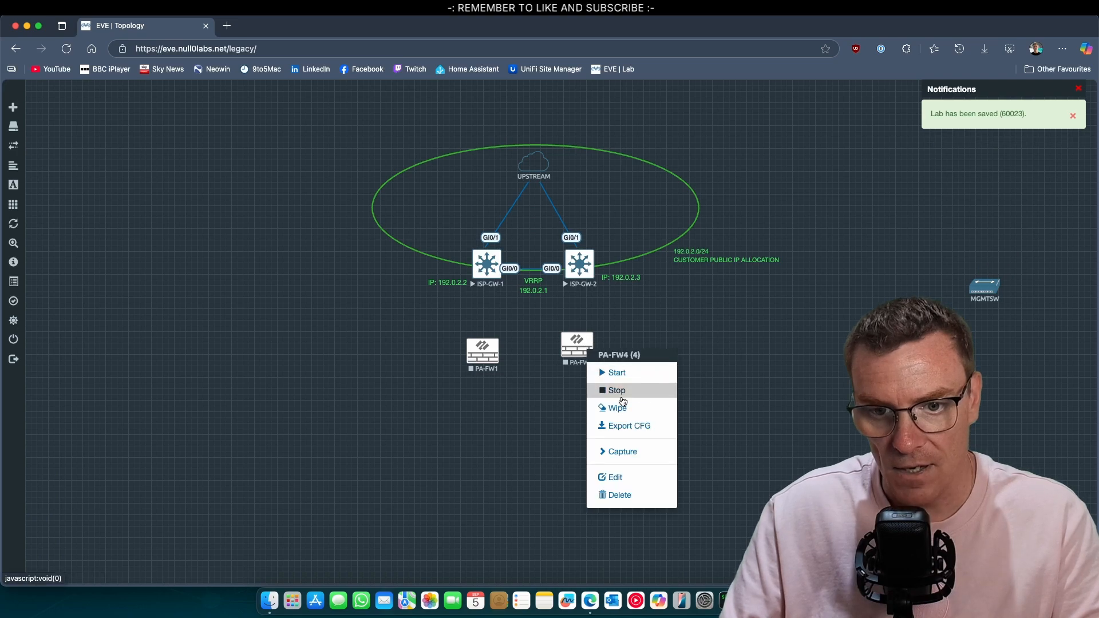
pyautogui.click(625, 485)
pyautogui.click(462, 306)
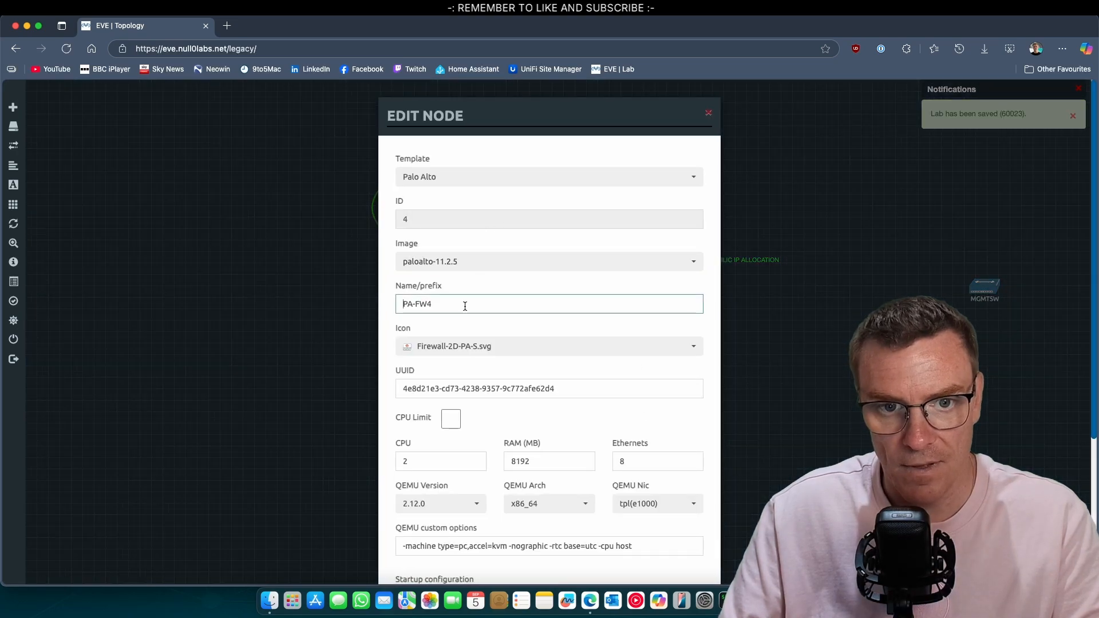
pyautogui.press('BackSpace')
pyautogui.write('2')
pyautogui.scroll(-4, 498, 405)
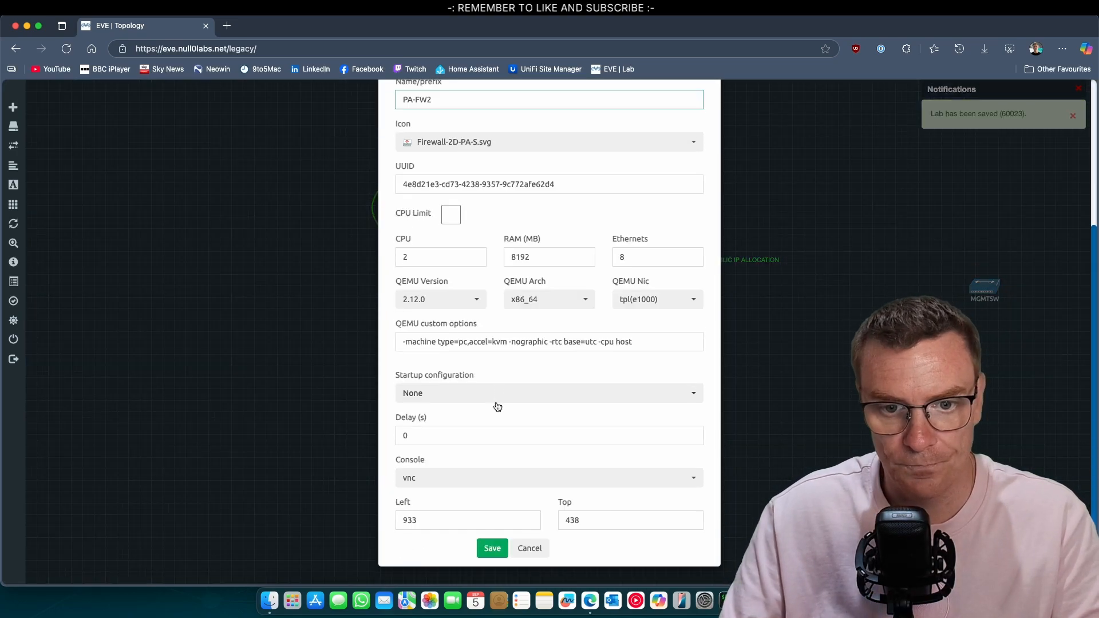
pyautogui.click(492, 547)
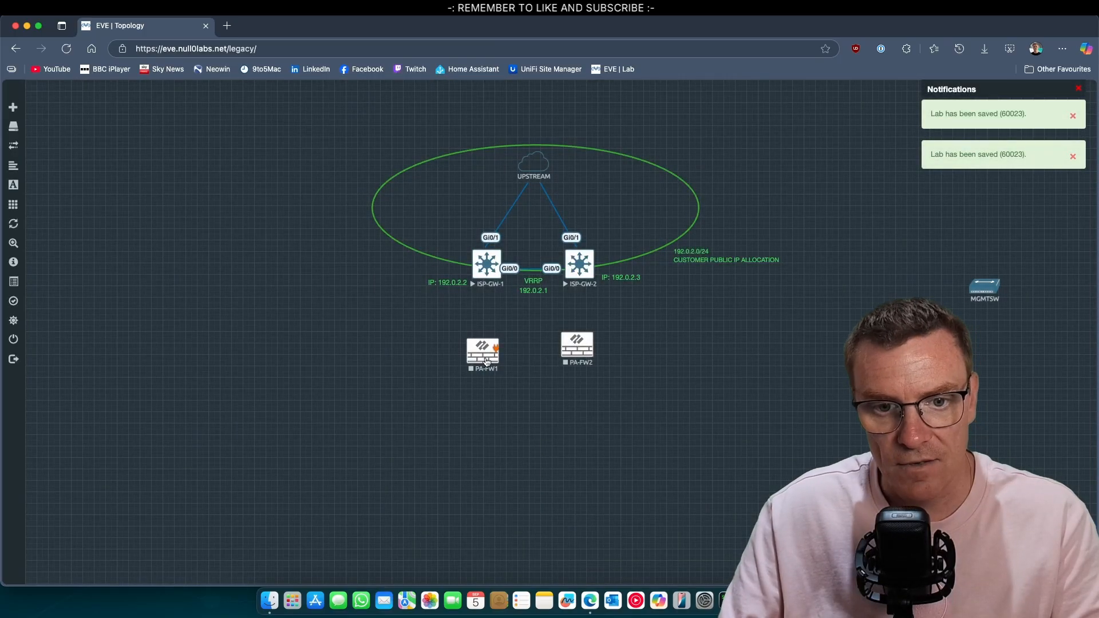
pyautogui.moveTo(488, 345); pyautogui.dragTo(481, 354)
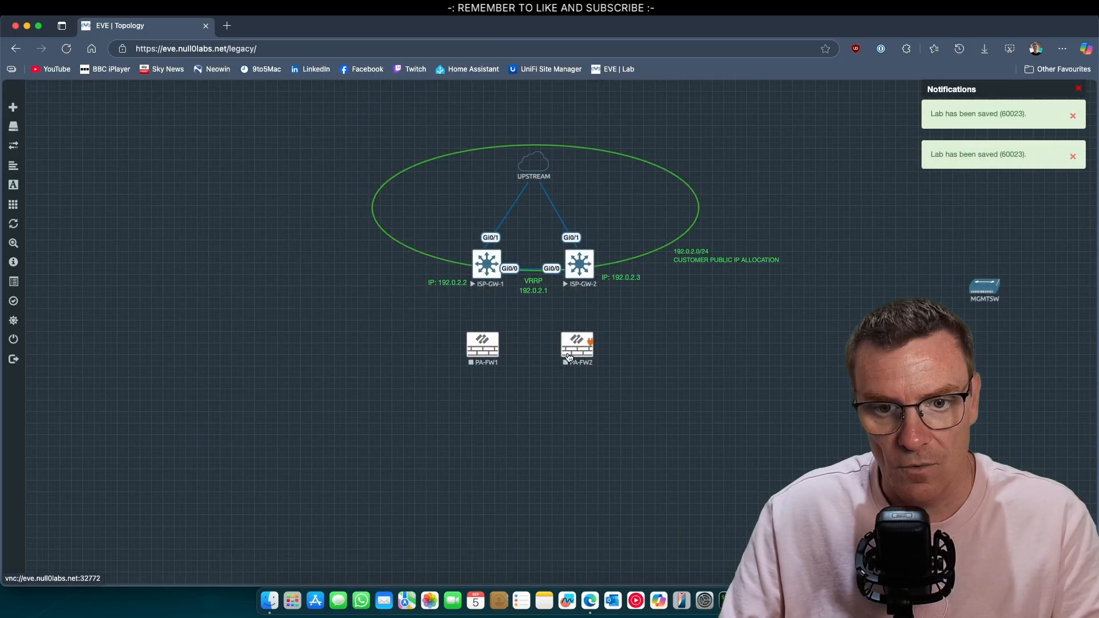
pyautogui.moveTo(574, 354); pyautogui.dragTo(499, 346)
# Link PA-FW2 eth1/7 to PA-FW1 eth1/7
pyautogui.click(559, 243)
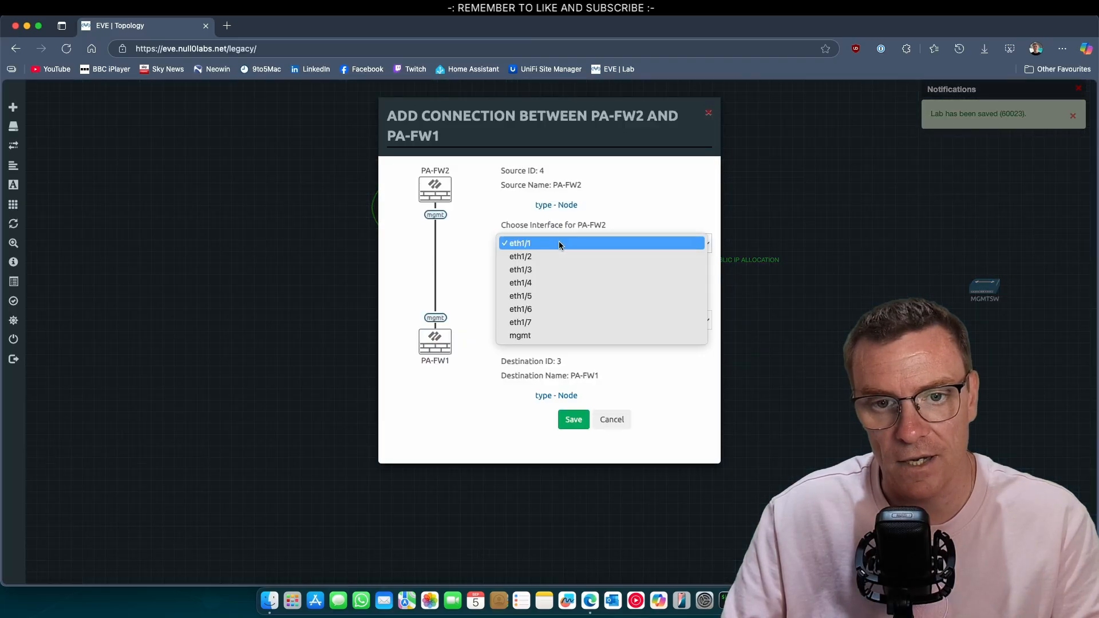
pyautogui.click(544, 323)
pyautogui.click(547, 319)
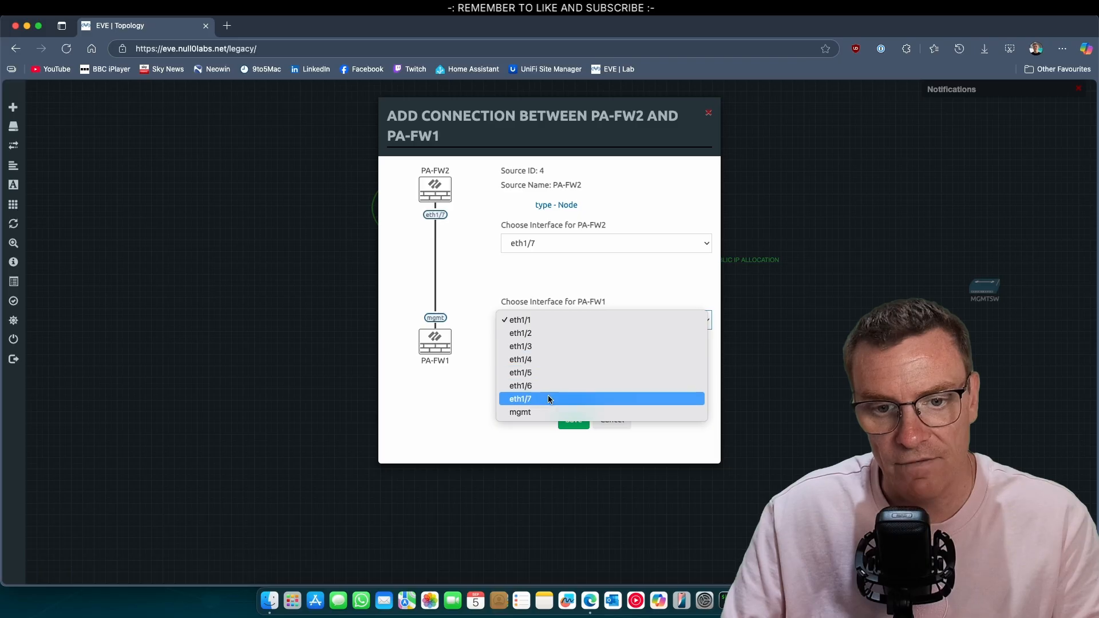
pyautogui.click(550, 399)
pyautogui.click(563, 417)
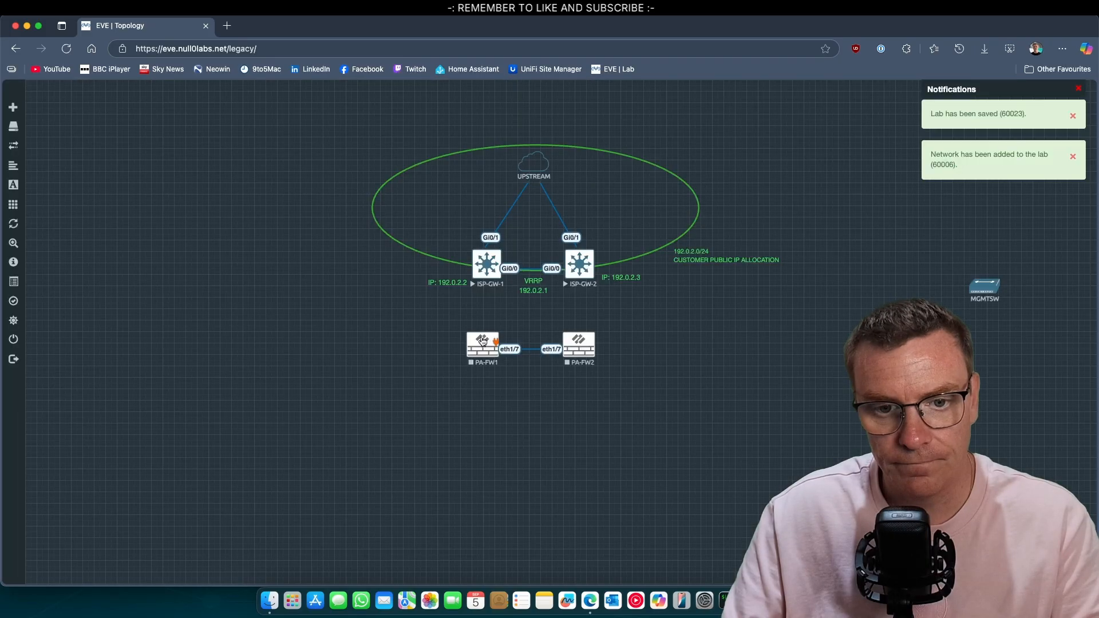
# Add a second link joining PA-FW1 eth1/6 to PA-FW2 eth1/6
pyautogui.moveTo(498, 343); pyautogui.dragTo(575, 343)
pyautogui.click(551, 248)
pyautogui.click(552, 309)
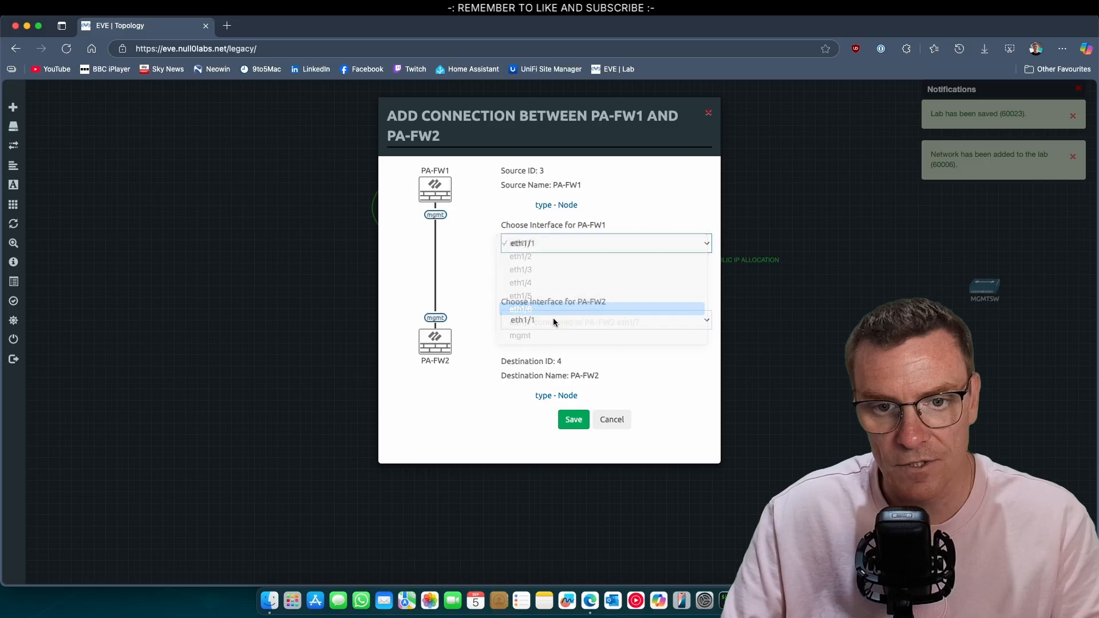
pyautogui.click(555, 321)
pyautogui.click(550, 386)
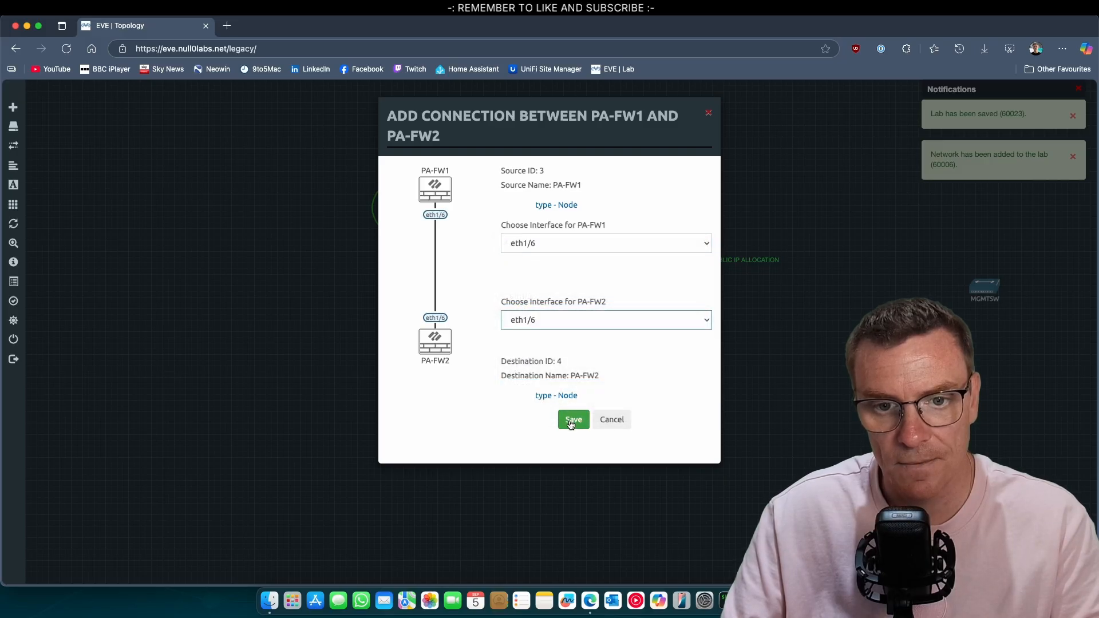
pyautogui.click(572, 421)
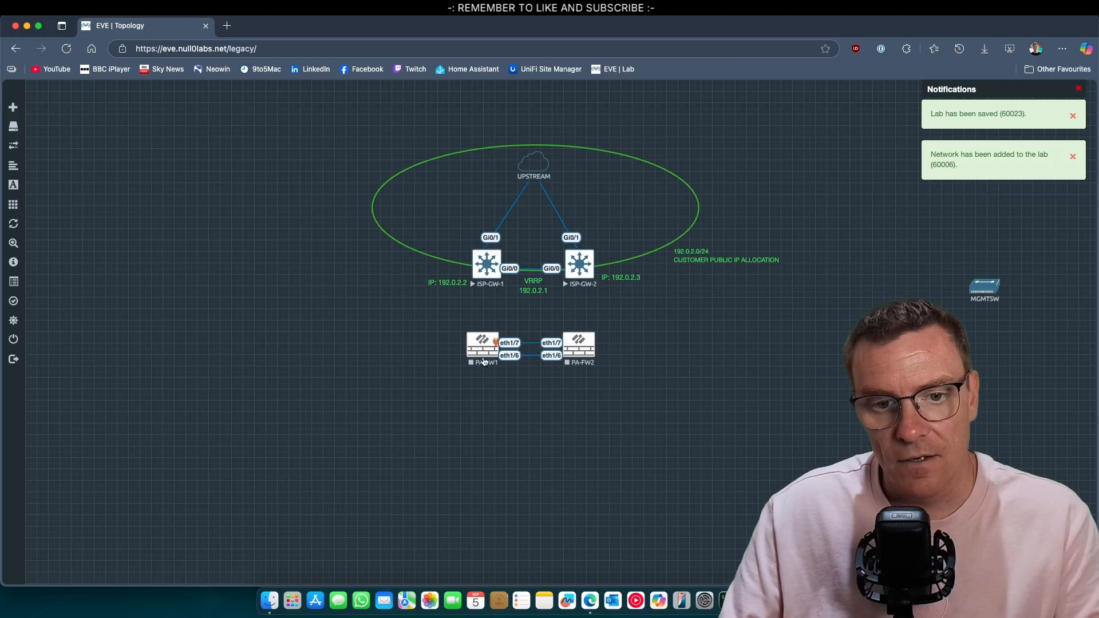
# Stop the ISP-GW-1 and ISP-GW-2 nodes
pyautogui.rightClick(485, 265)
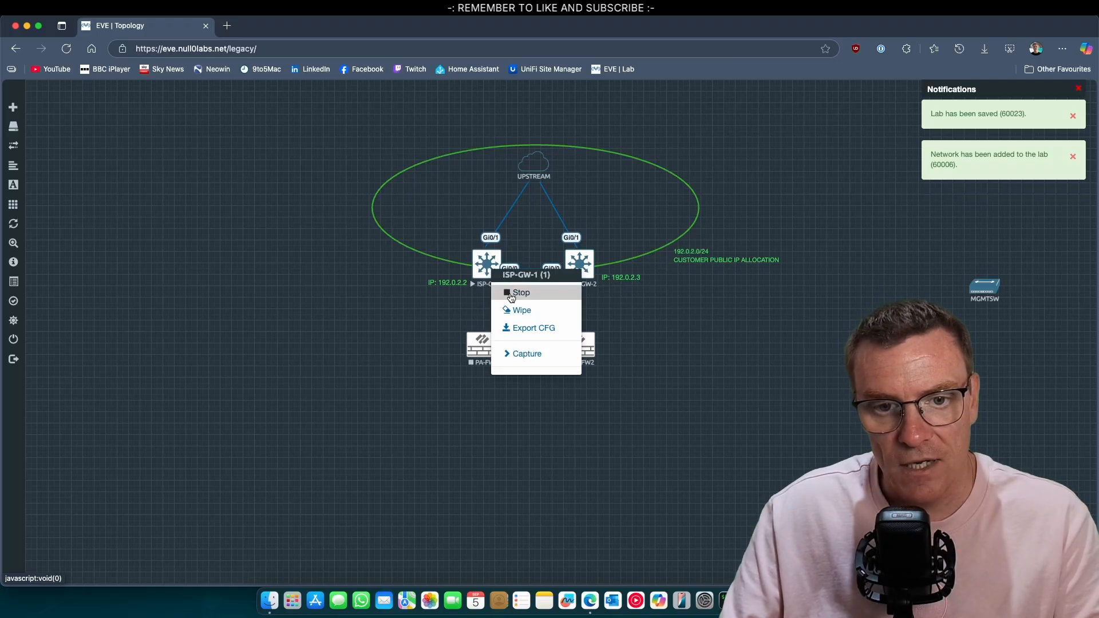
pyautogui.click(533, 286)
pyautogui.rightClick(579, 263)
pyautogui.click(590, 293)
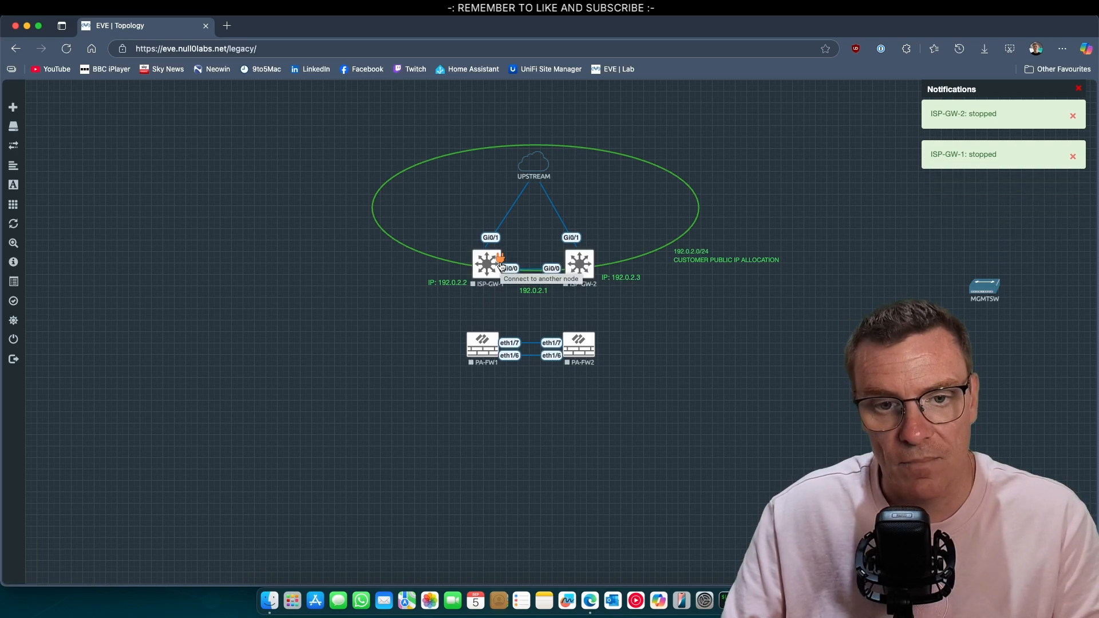
# Link ISP-GW-1 Gi0/2 to PA-FW1 eth1/1
pyautogui.moveTo(501, 259); pyautogui.dragTo(486, 341)
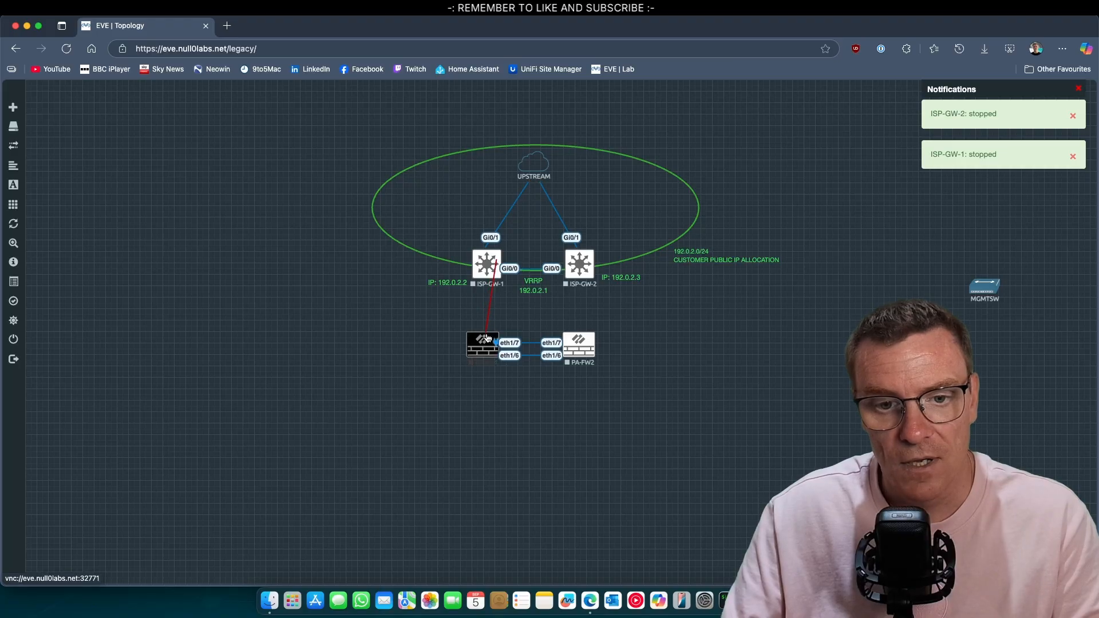
pyautogui.click(553, 318)
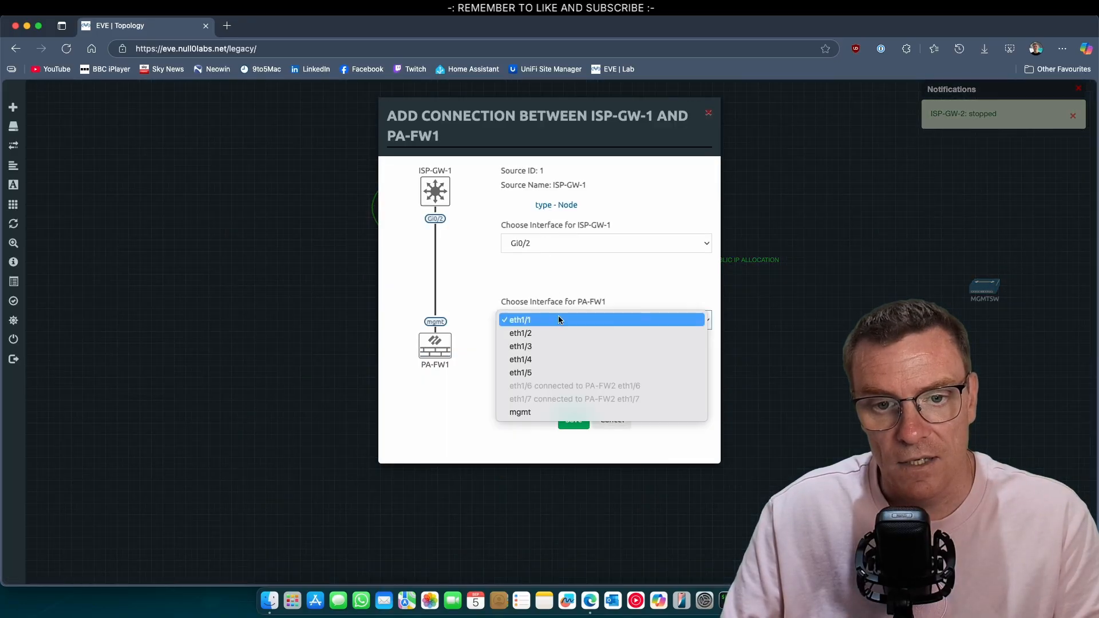
pyautogui.click(551, 319)
pyautogui.click(573, 421)
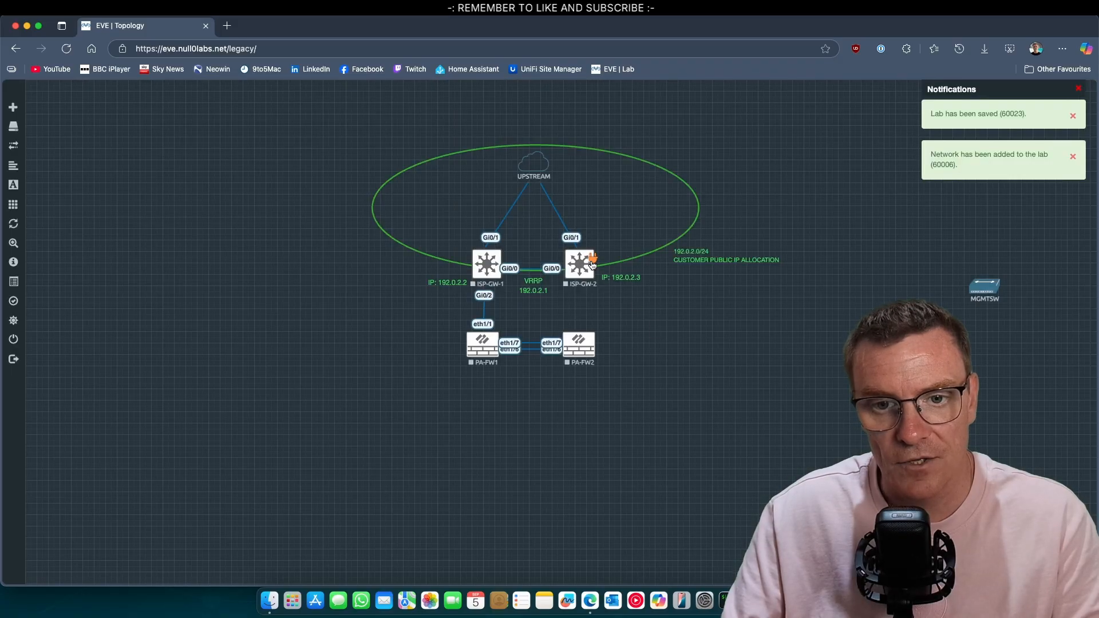
# Link ISP-GW-2 Gi0/2 to PA-FW2 eth1/1
pyautogui.moveTo(589, 263); pyautogui.dragTo(579, 343)
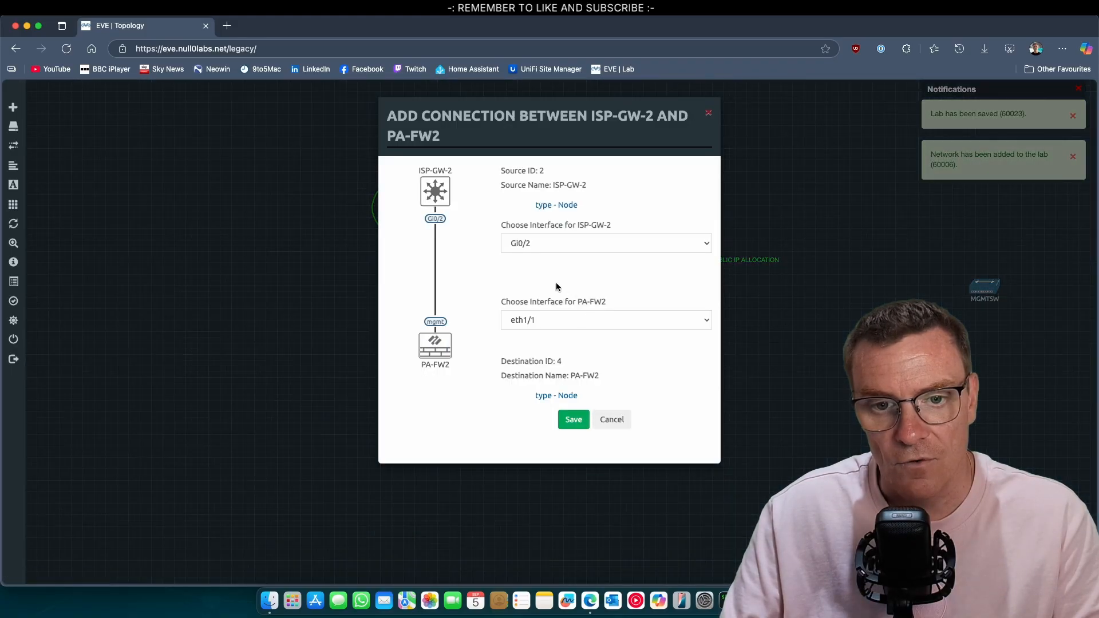
pyautogui.click(539, 244)
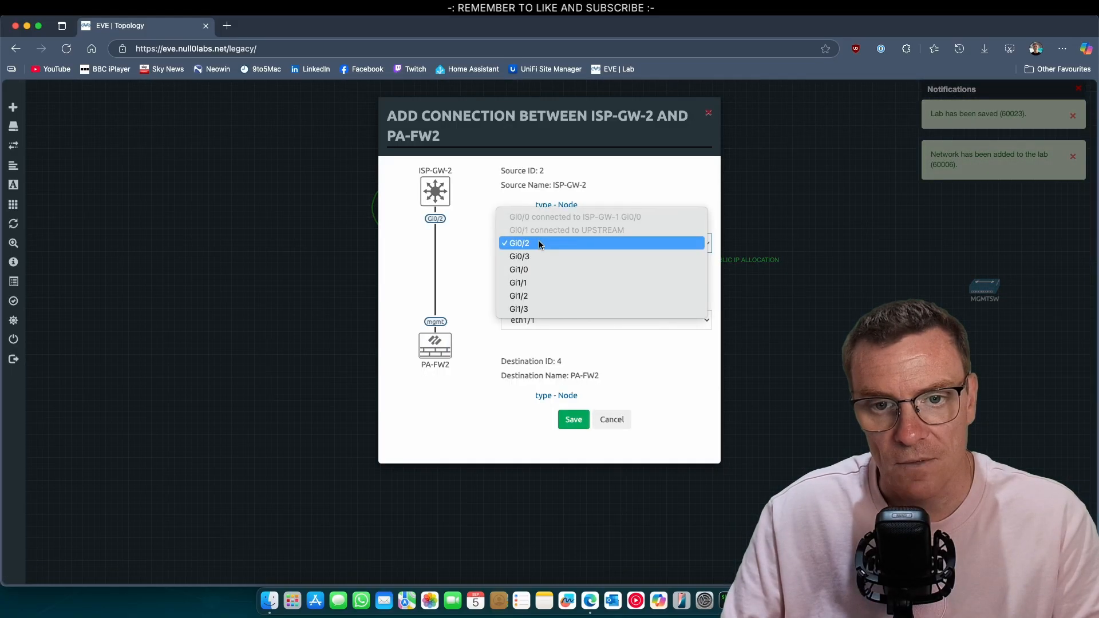
pyautogui.click(542, 245)
pyautogui.click(565, 319)
pyautogui.click(565, 321)
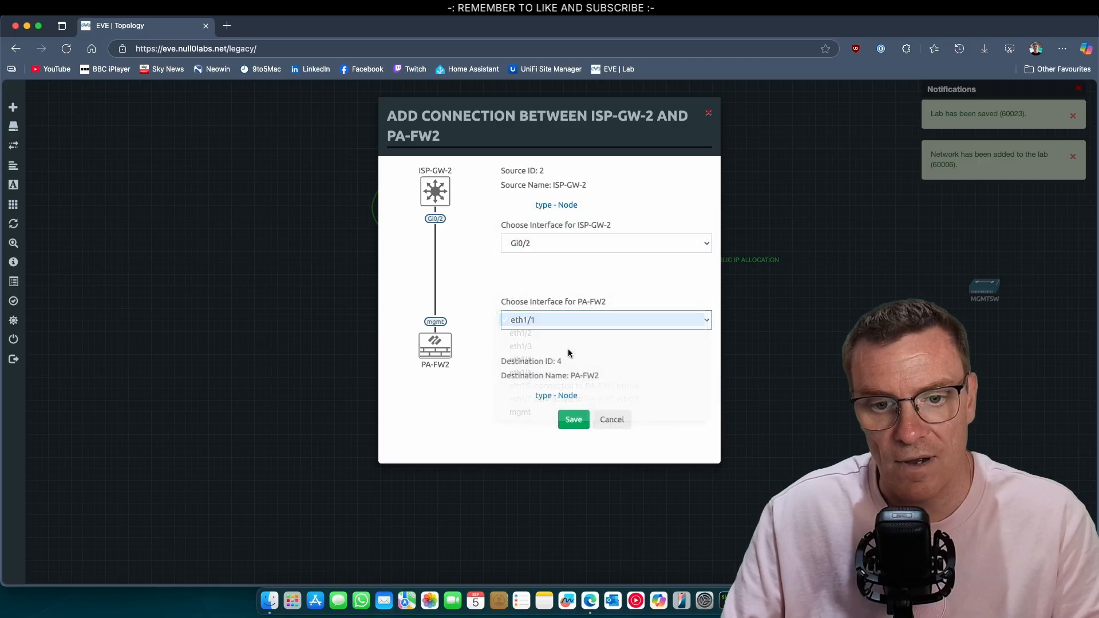
pyautogui.click(574, 420)
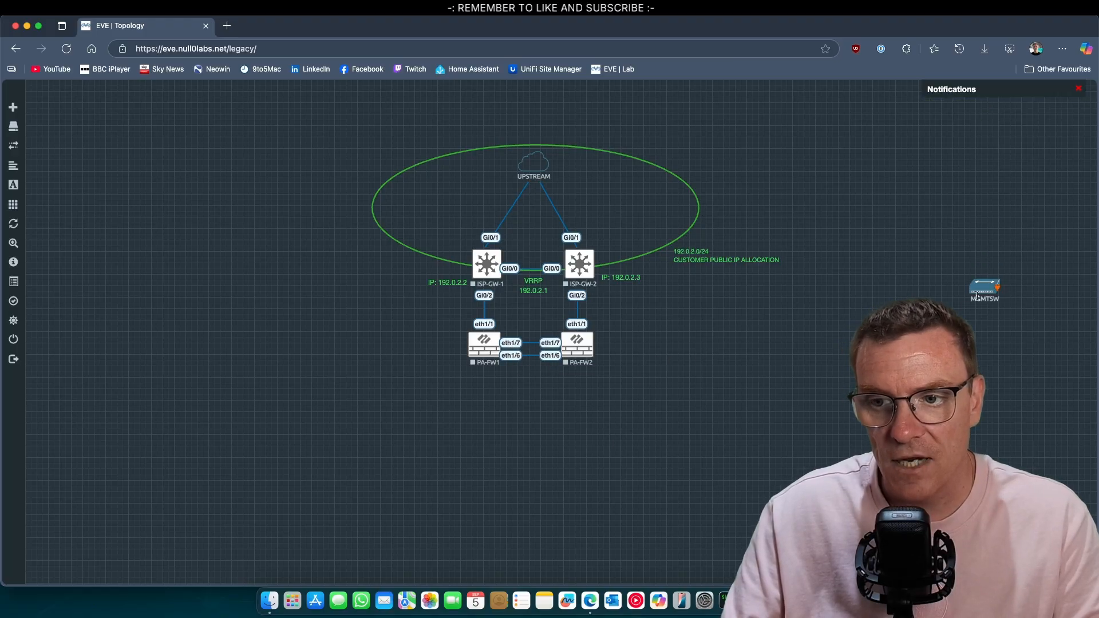
# Move MGMTSW next to PA-FW2 and link it to PA-FW1's mgmt interface
pyautogui.moveTo(984, 291); pyautogui.dragTo(730, 337)
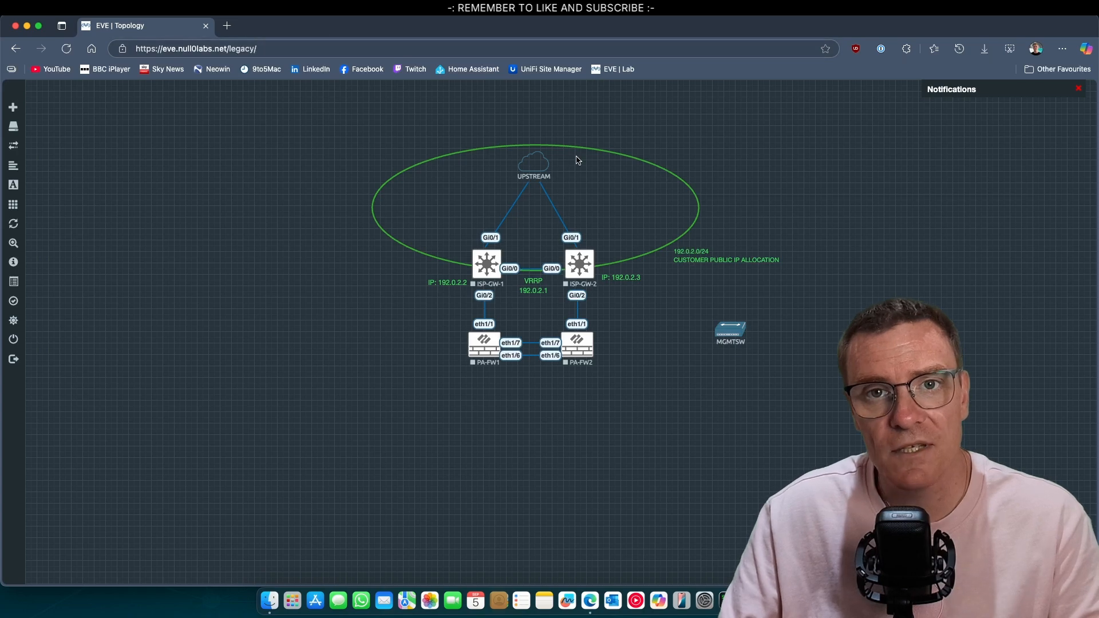
pyautogui.moveTo(728, 333); pyautogui.dragTo(646, 320)
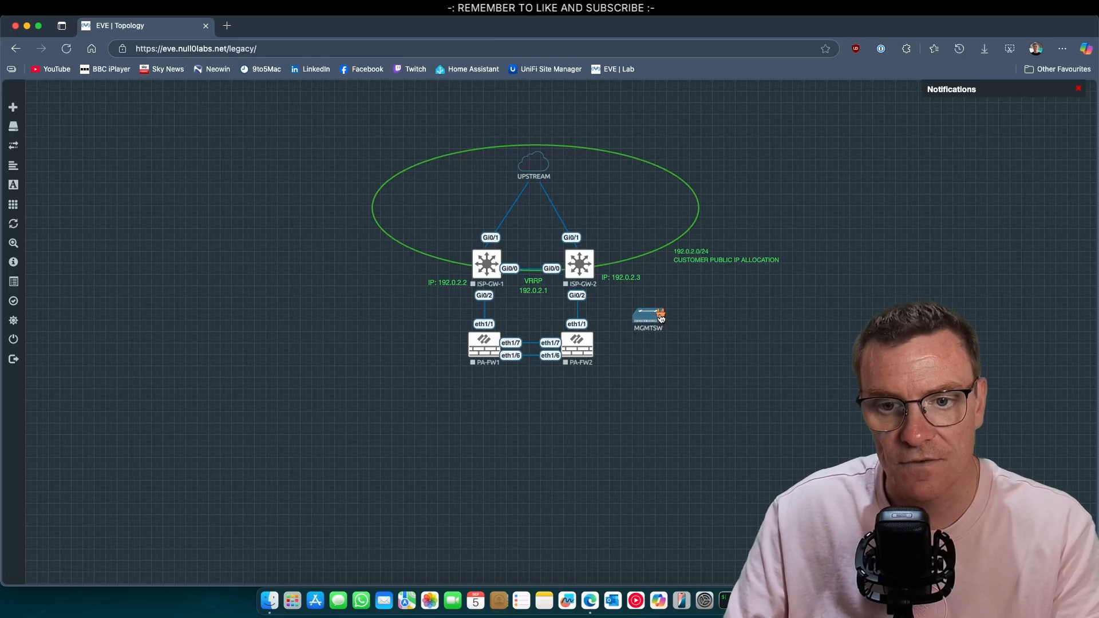
pyautogui.moveTo(661, 318); pyautogui.dragTo(494, 342)
pyautogui.click(579, 262)
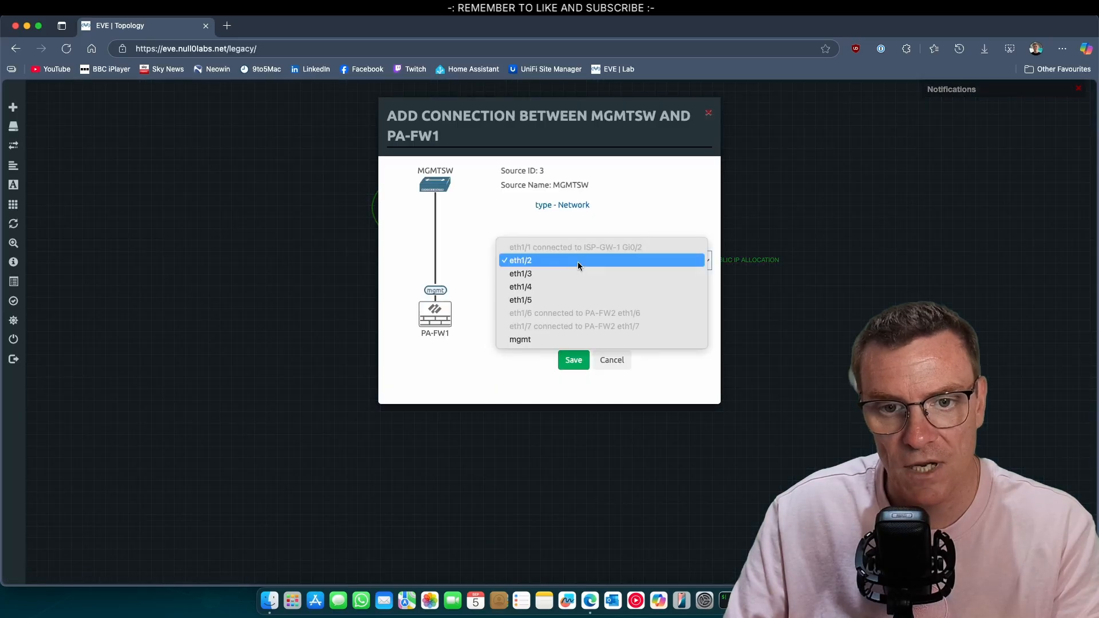
pyautogui.click(572, 339)
pyautogui.click(574, 359)
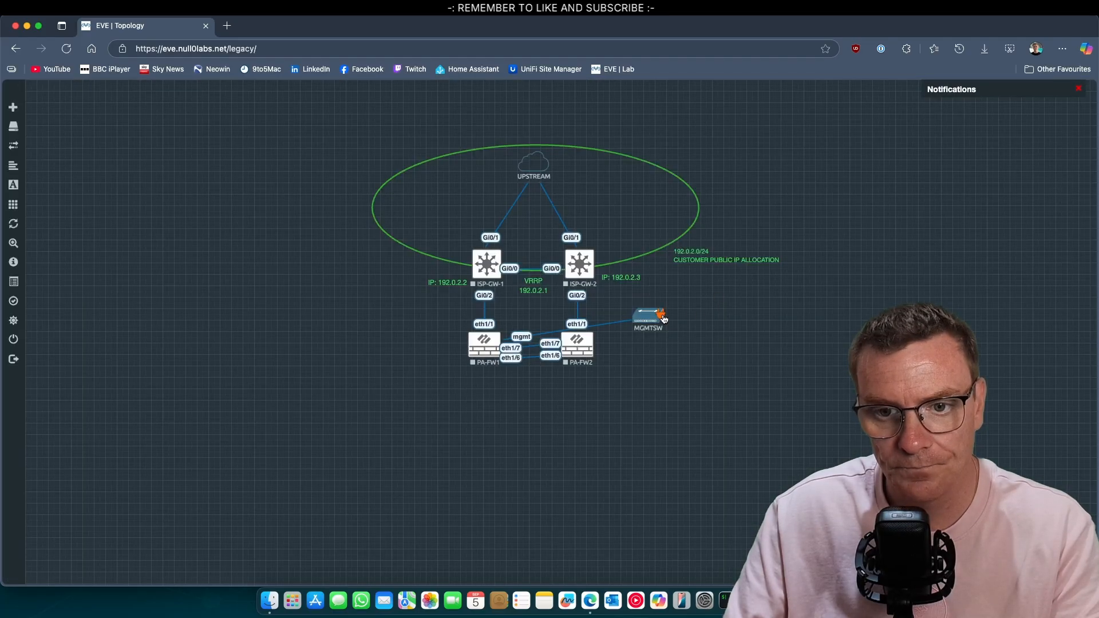
# Link MGMTSW to PA-FW2's mgmt interface and place MGMTSW below PA-FW2
pyautogui.moveTo(662, 317); pyautogui.dragTo(577, 343)
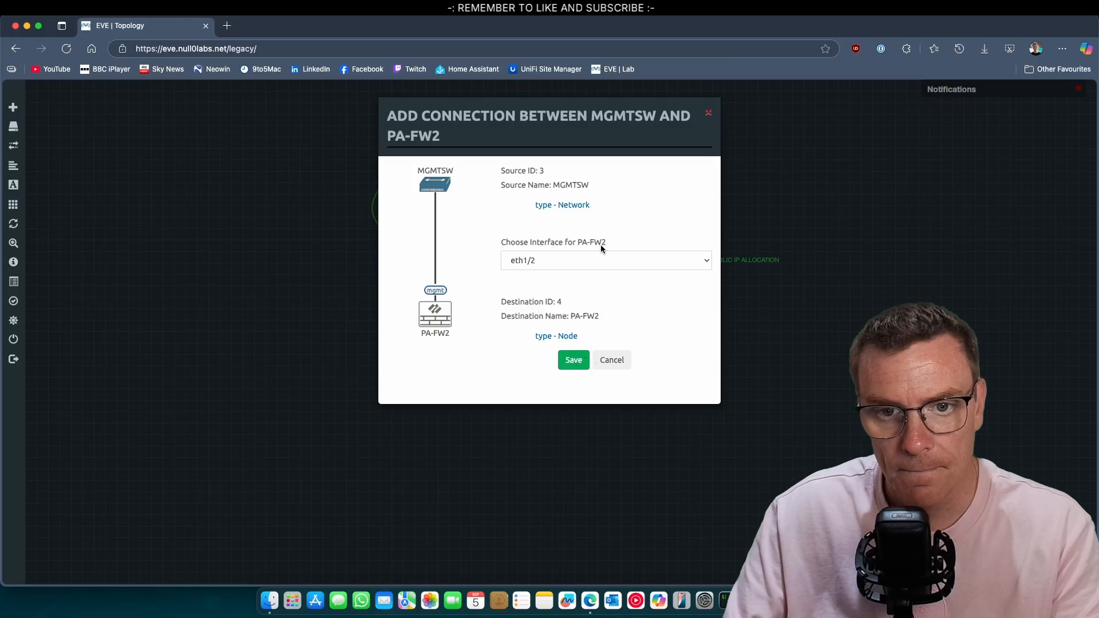
pyautogui.click(602, 260)
pyautogui.click(568, 336)
pyautogui.click(572, 359)
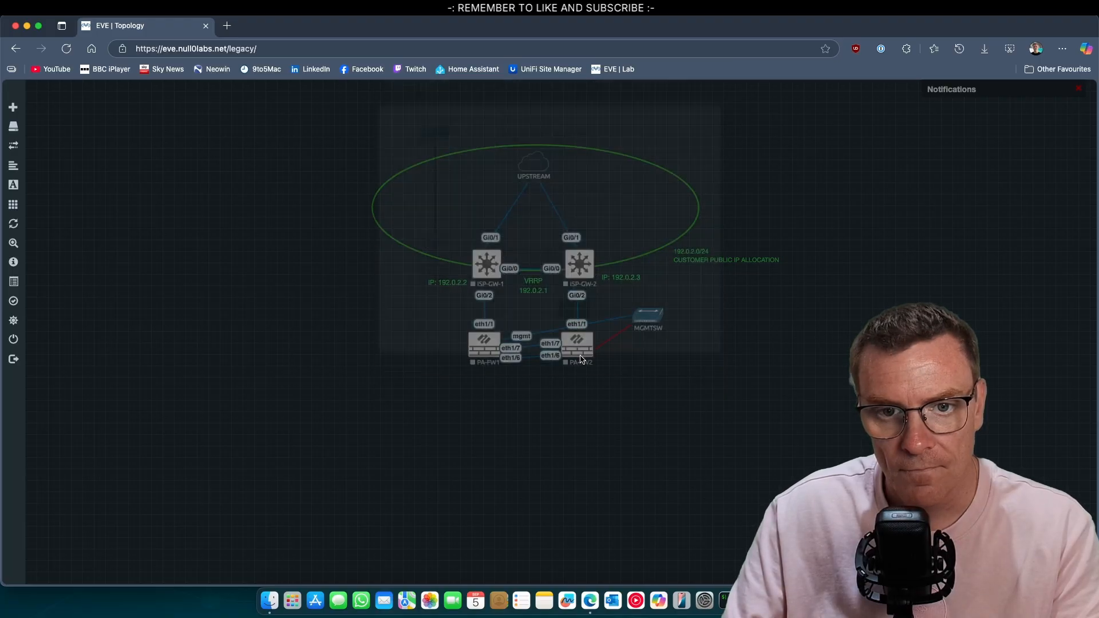
pyautogui.moveTo(656, 318); pyautogui.dragTo(643, 387)
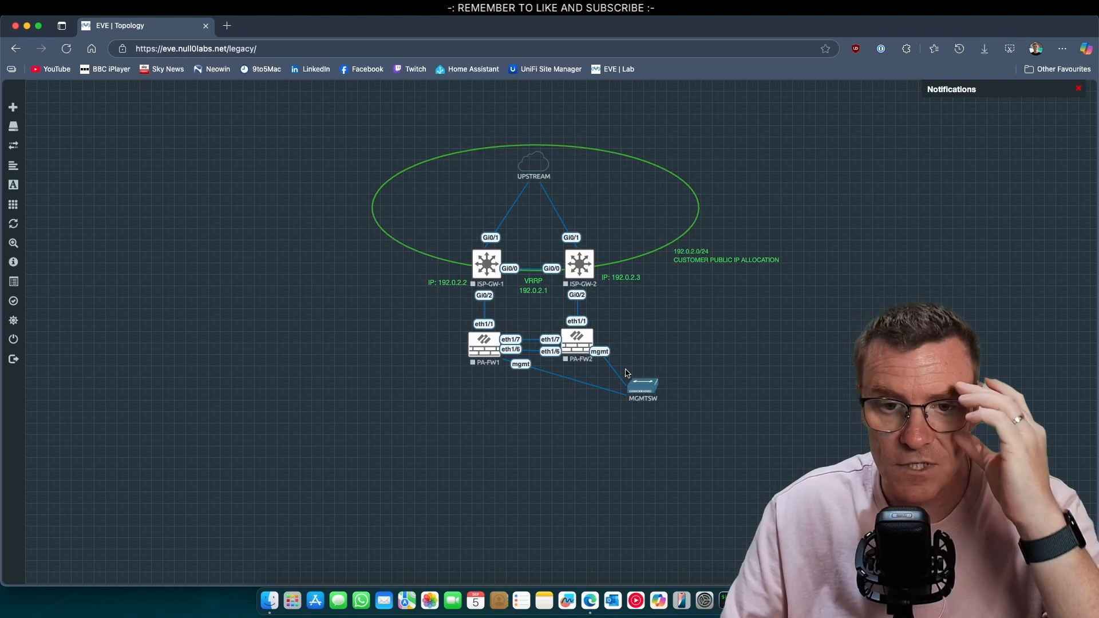
# Start ISP-GW-1, ISP-GW-2 and the PA-FW2 firewall nodes
pyautogui.rightClick(489, 277)
pyautogui.click(507, 298)
pyautogui.rightClick(579, 274)
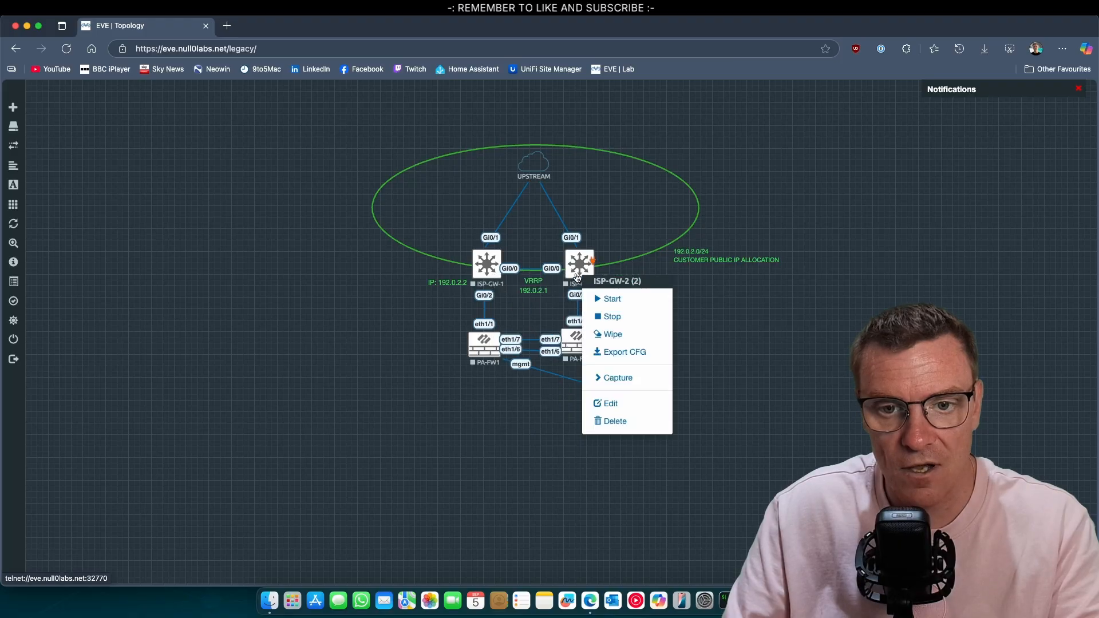
pyautogui.click(592, 298)
pyautogui.rightClick(479, 350)
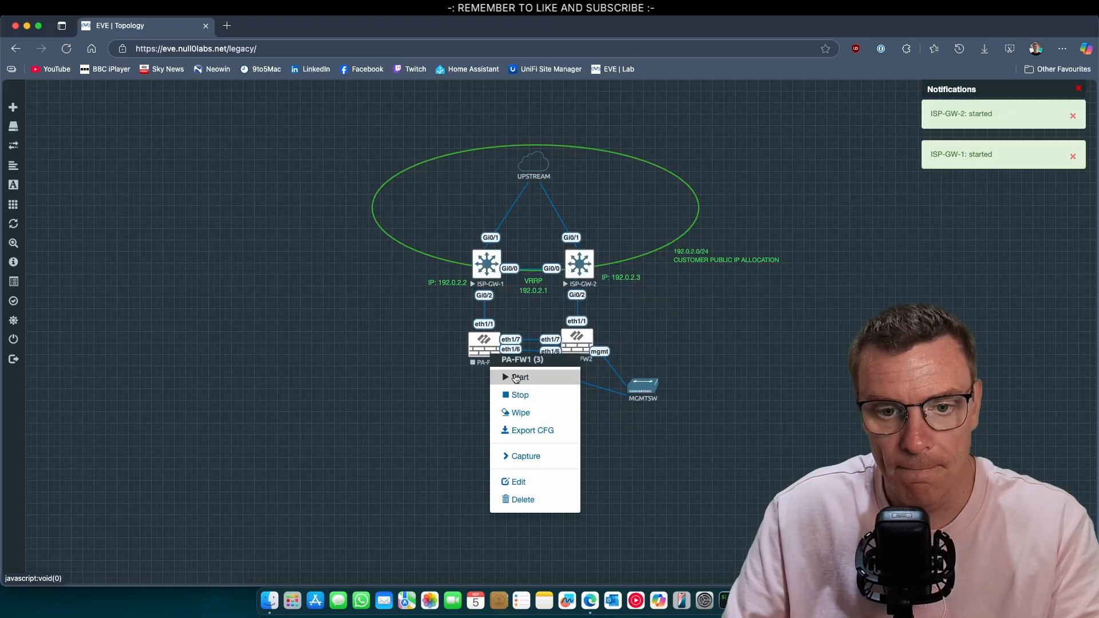
pyautogui.rightClick(592, 342)
pyautogui.click(578, 372)
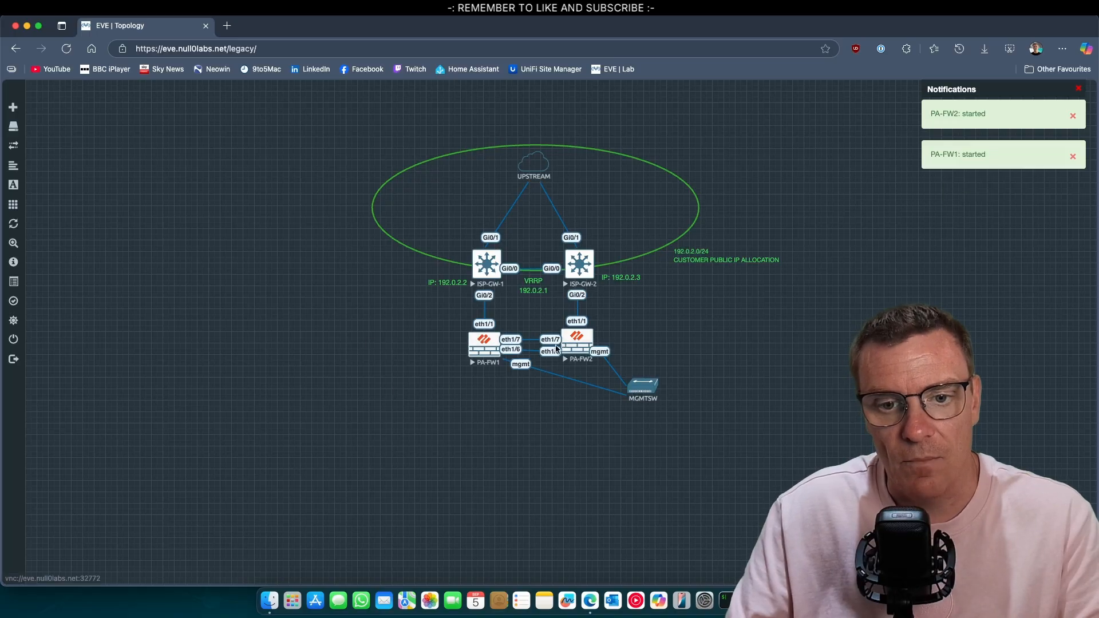
# Open PA-FW1's console in the VNC viewer and move it aside
pyautogui.click(481, 354)
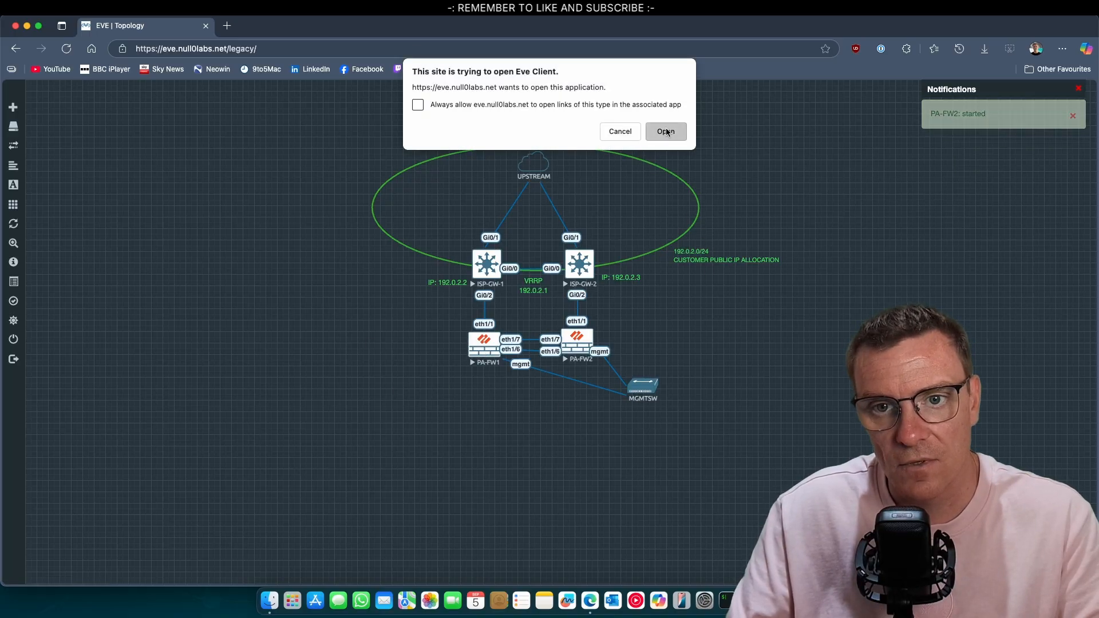
pyautogui.click(669, 133)
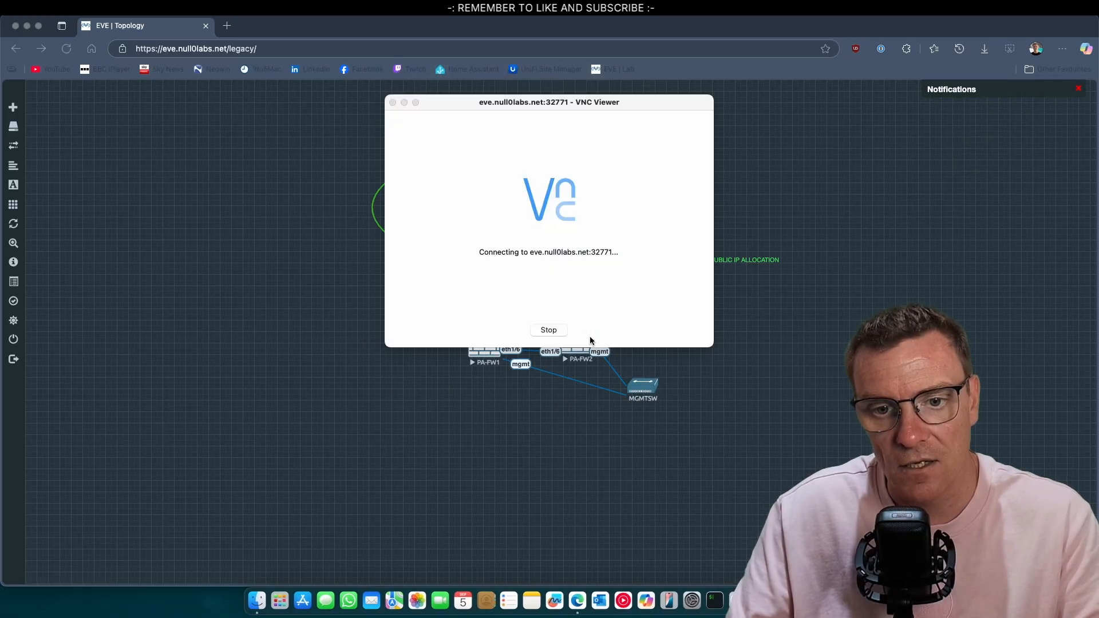
pyautogui.click(638, 284)
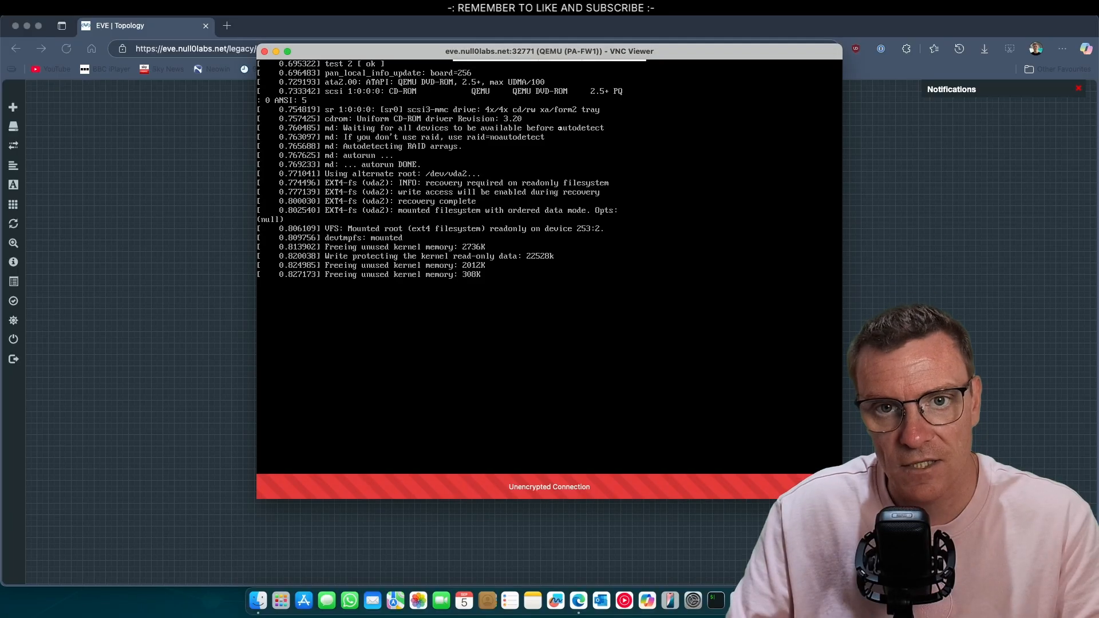
pyautogui.moveTo(543, 54); pyautogui.dragTo(363, 57)
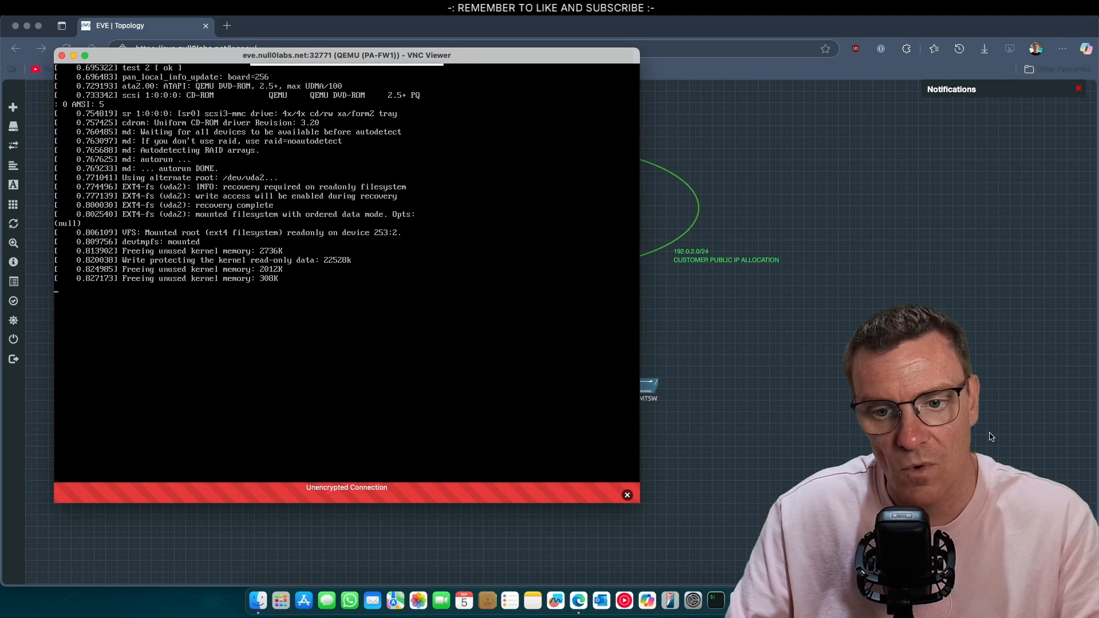
pyautogui.click(991, 438)
# Open PA-FW2's console beside it, then bring PA-FW1's console to the front
pyautogui.click(577, 351)
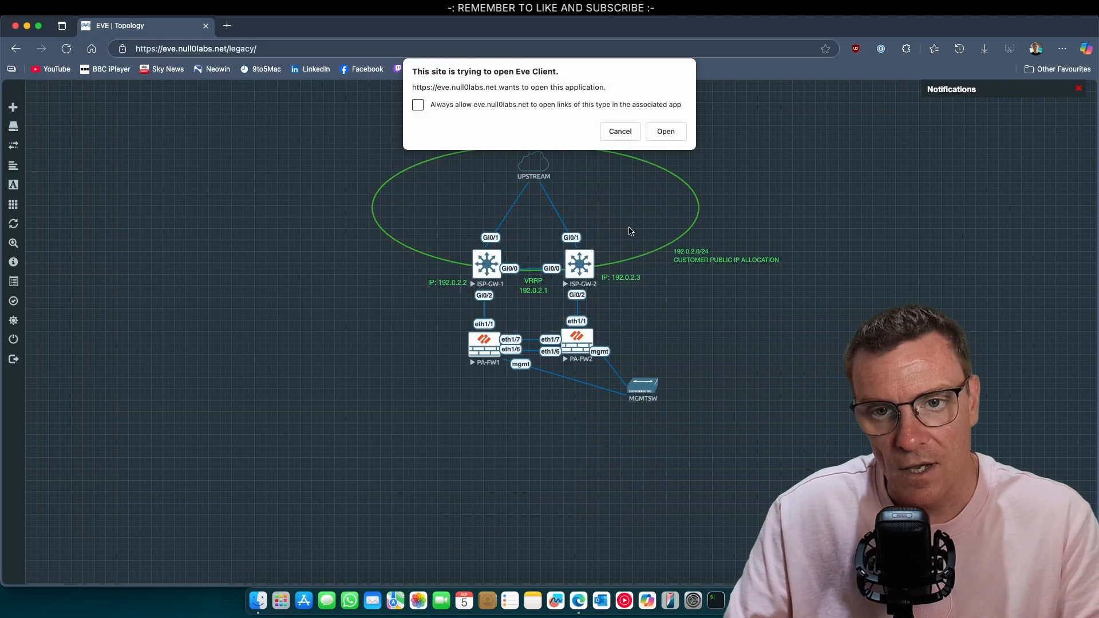
pyautogui.click(665, 133)
pyautogui.click(637, 273)
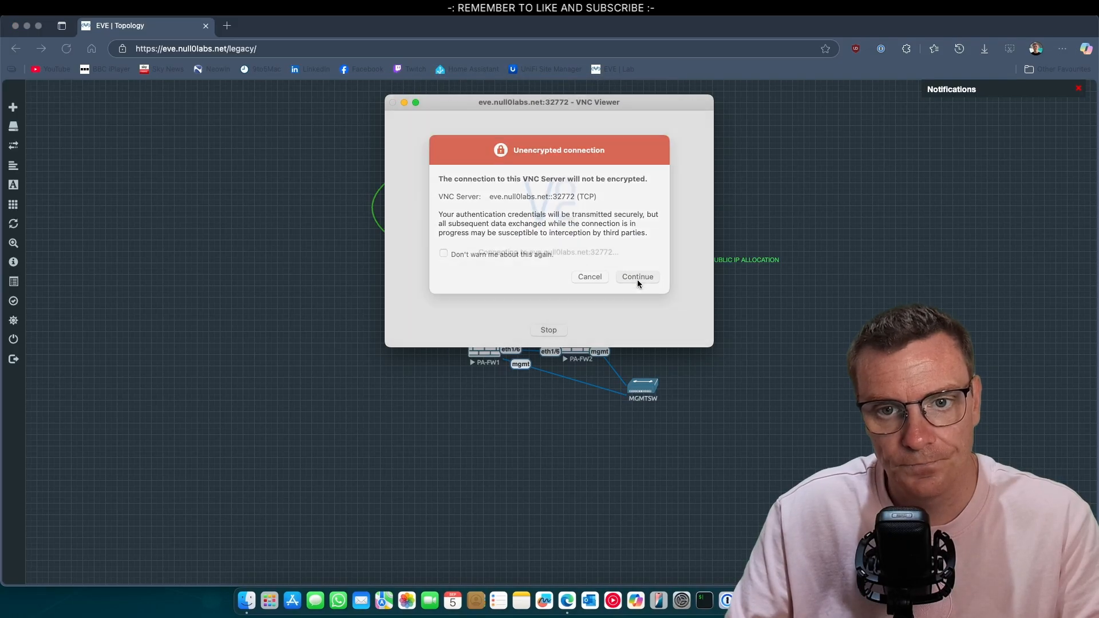
pyautogui.moveTo(440, 52); pyautogui.dragTo(610, 68)
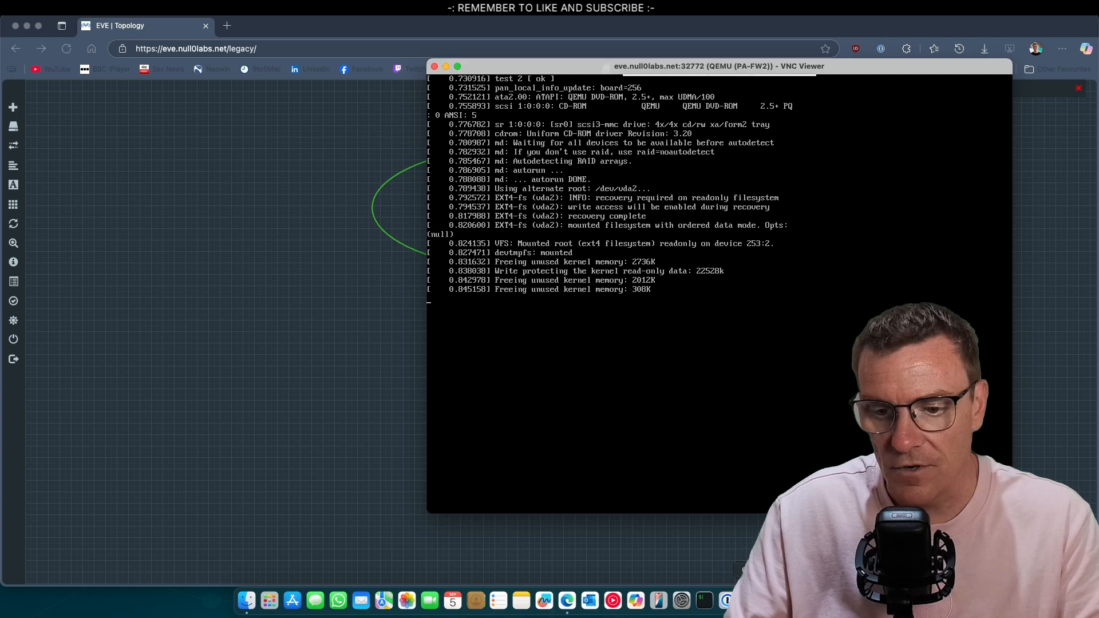
pyautogui.click(796, 601)
pyautogui.moveTo(380, 58); pyautogui.dragTo(382, 68)
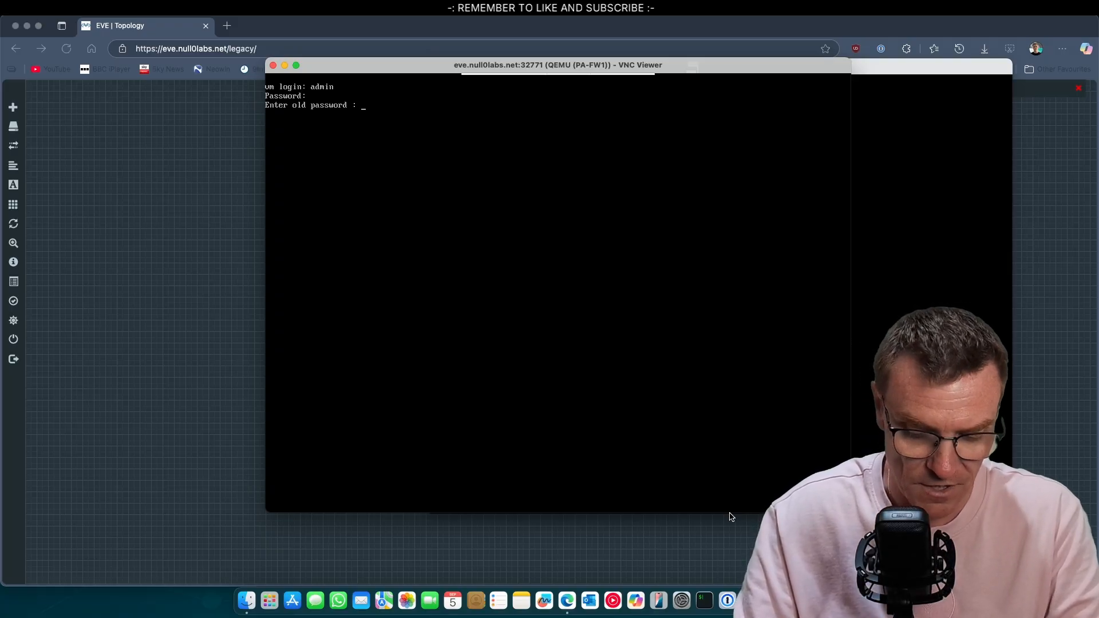
# On PA-FW1, enter the old admin password, then the new password and its confirmation
pyautogui.press('Return')
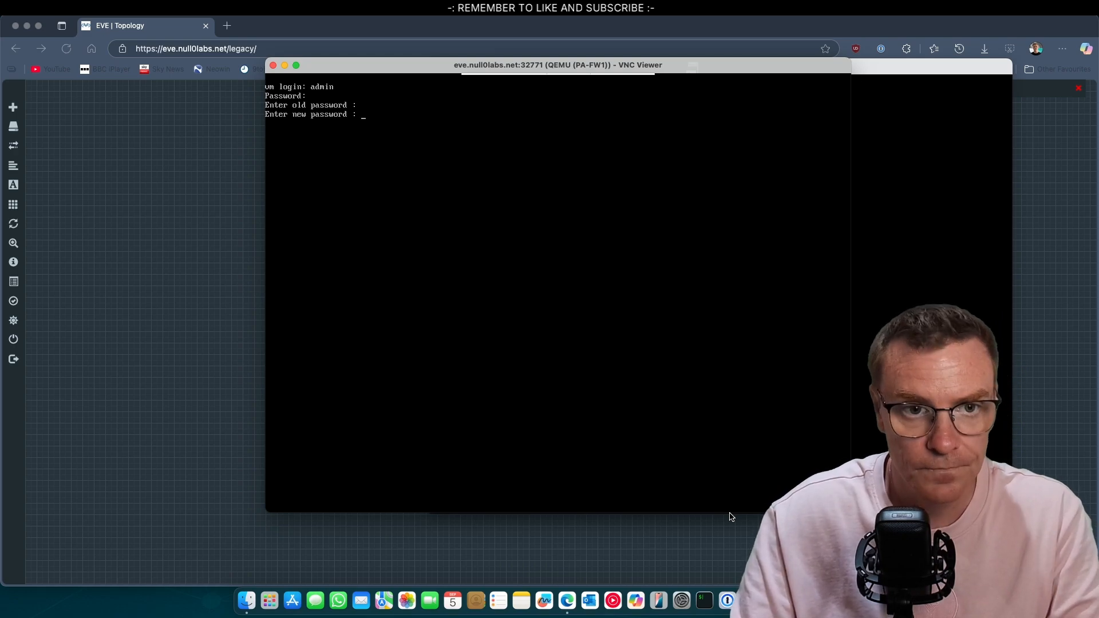
pyautogui.press('Return')
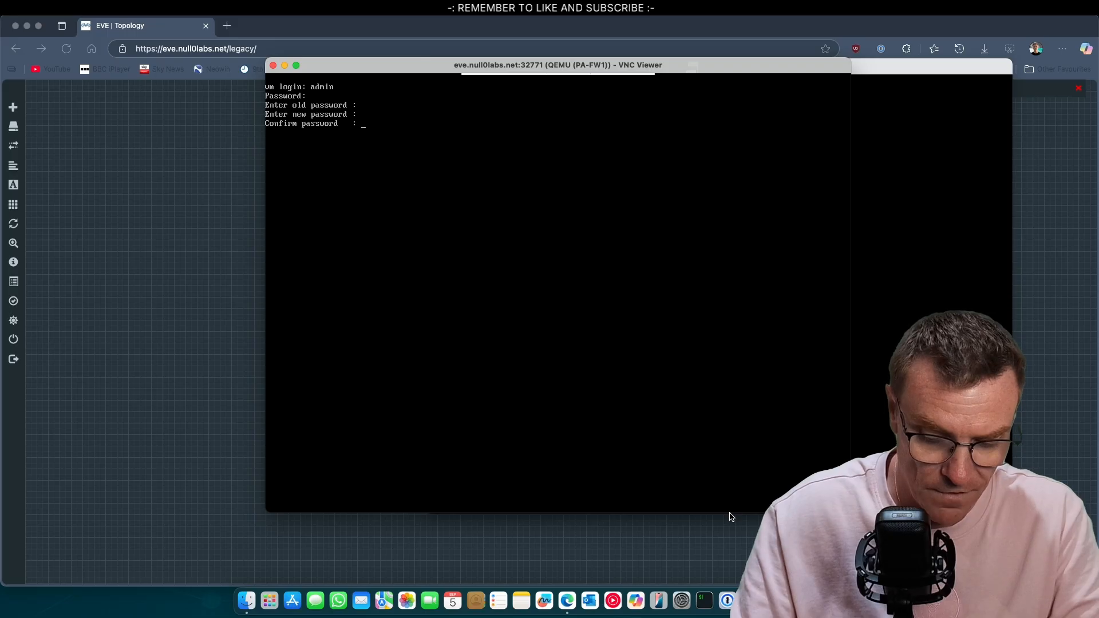
pyautogui.press('Return')
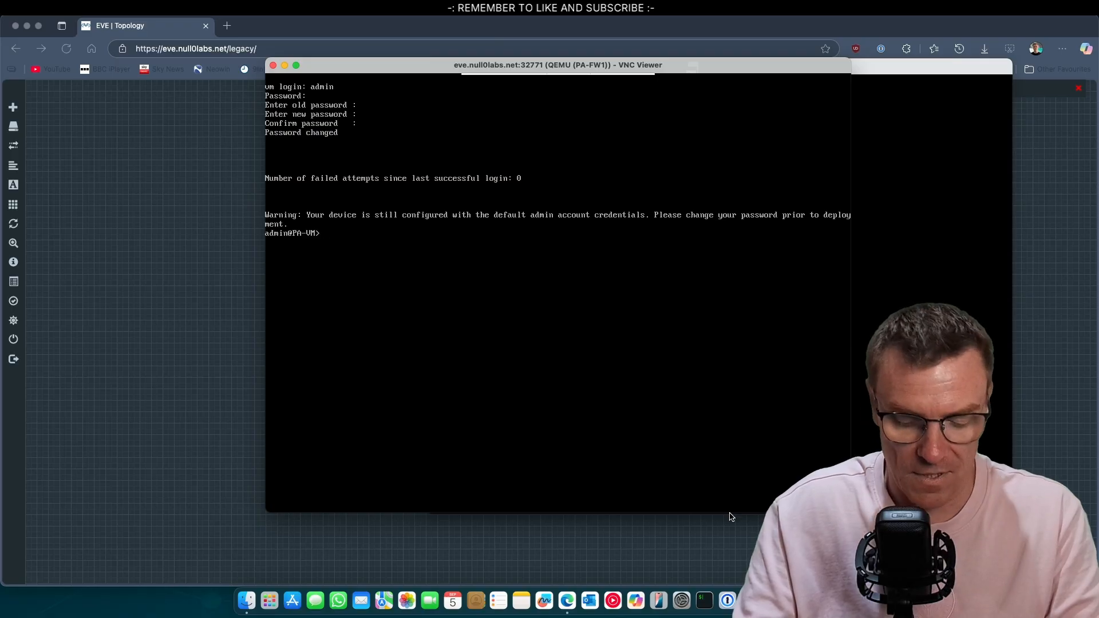
# In configure mode, set PA-FW1's management to static IP 192.168.68.243, netmask 255.255.255.0
pyautogui.write('configure')
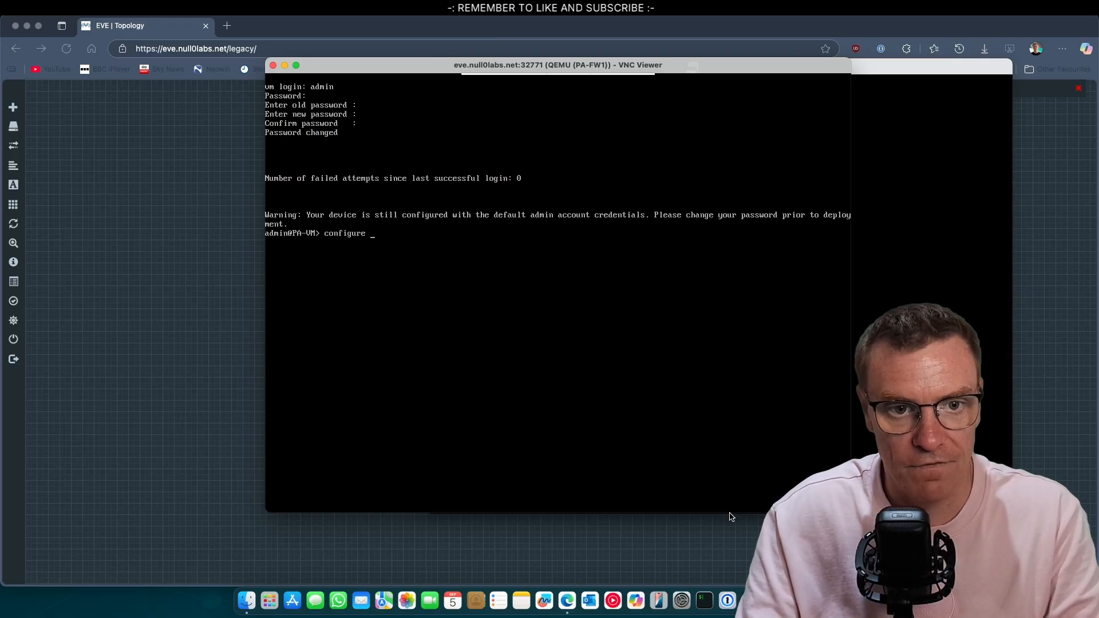
pyautogui.press('Return')
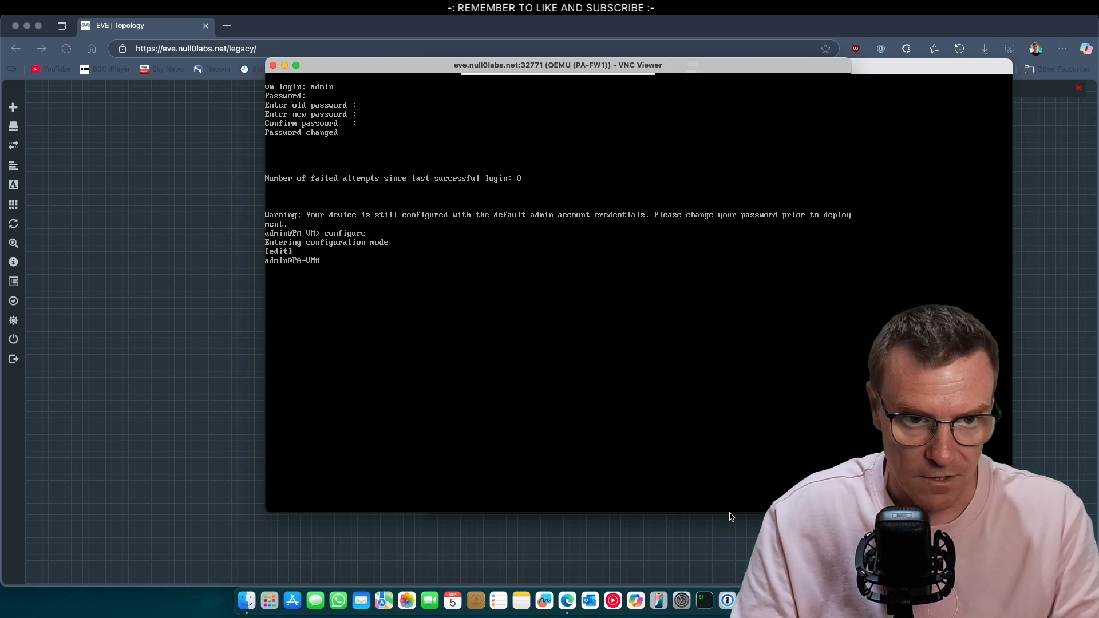
pyautogui.write('et')
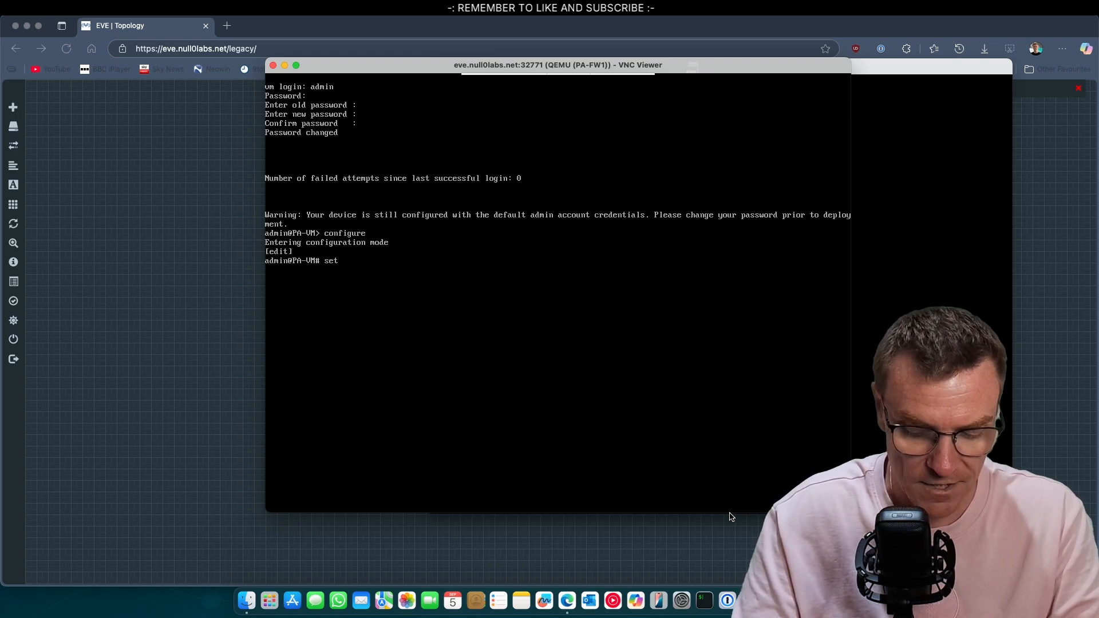
pyautogui.write(' devi')
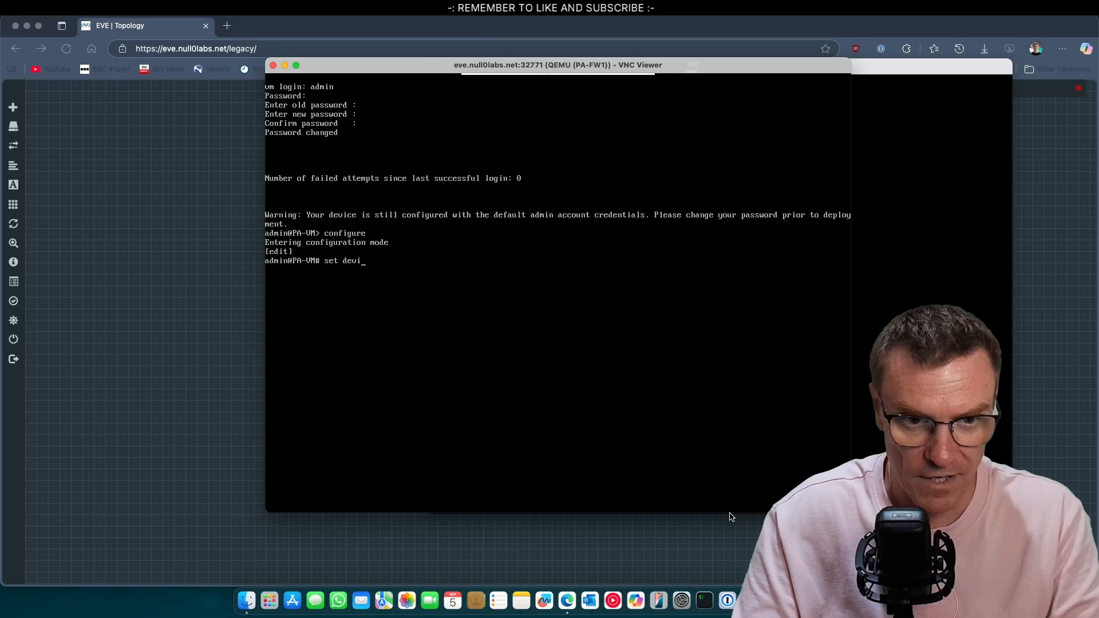
pyautogui.write('ceconfig system ')
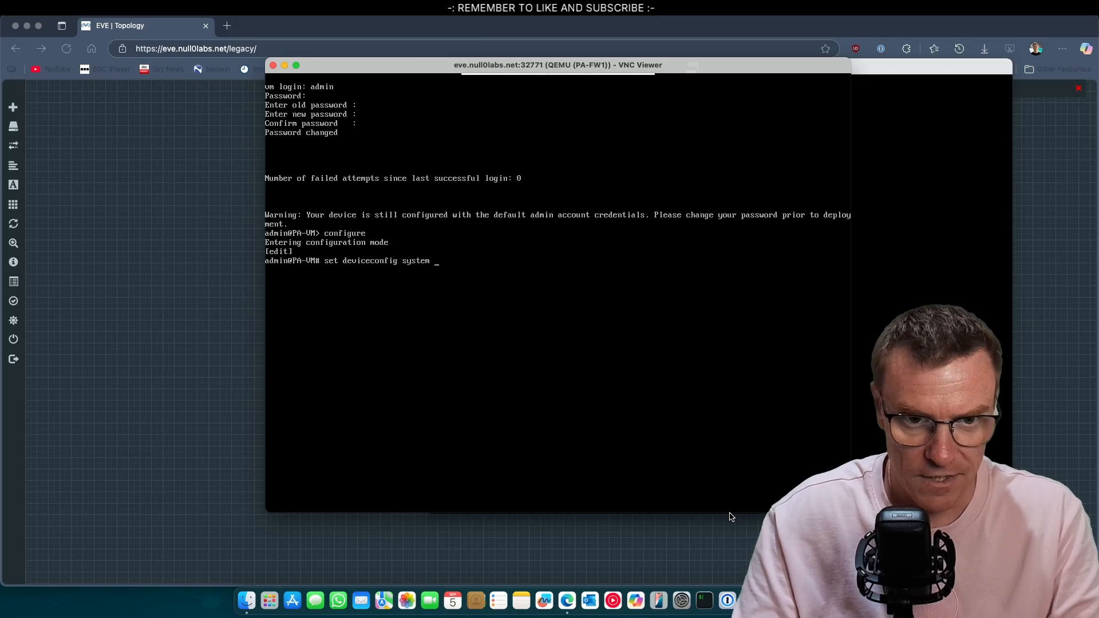
pyautogui.write('type ')
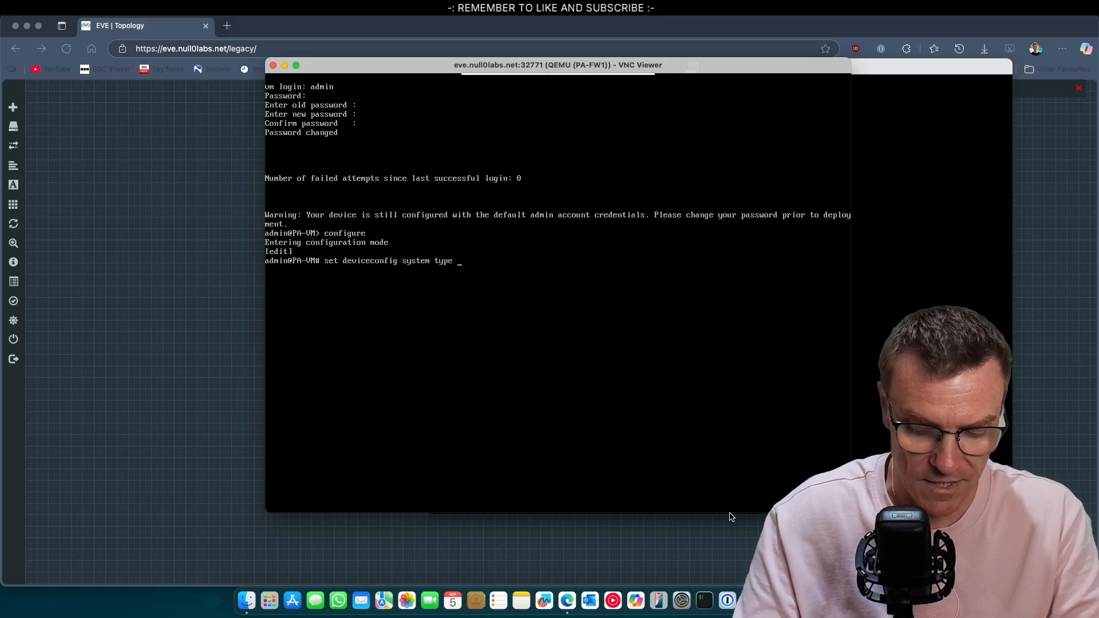
pyautogui.write('static')
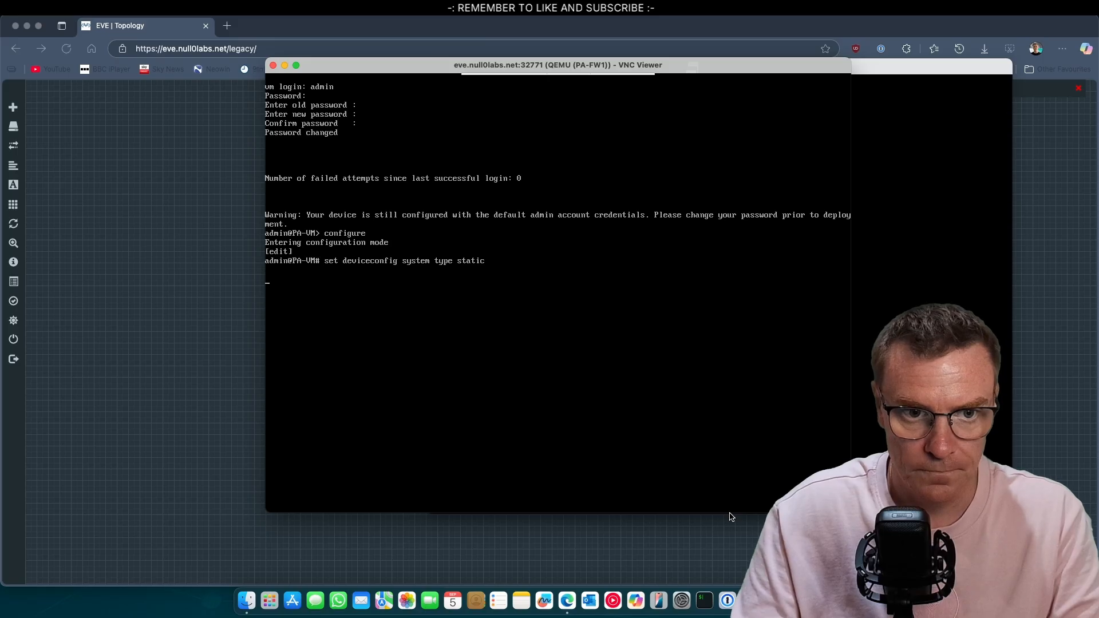
pyautogui.press('Up')
pyautogui.press('BackSpace')
pyautogui.press('BackSpace')
pyautogui.press('BackSpace')
pyautogui.press('BackSpace')
pyautogui.press('BackSpace')
pyautogui.press('BackSpace')
pyautogui.press('BackSpace')
pyautogui.press('BackSpace')
pyautogui.press('BackSpace')
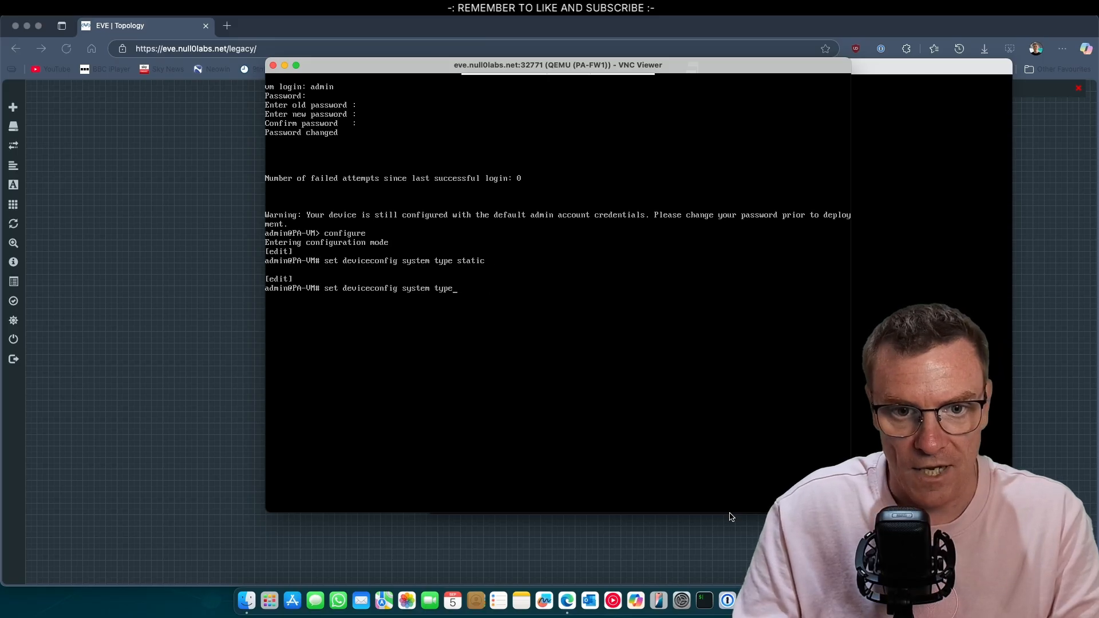
pyautogui.write('ip-address')
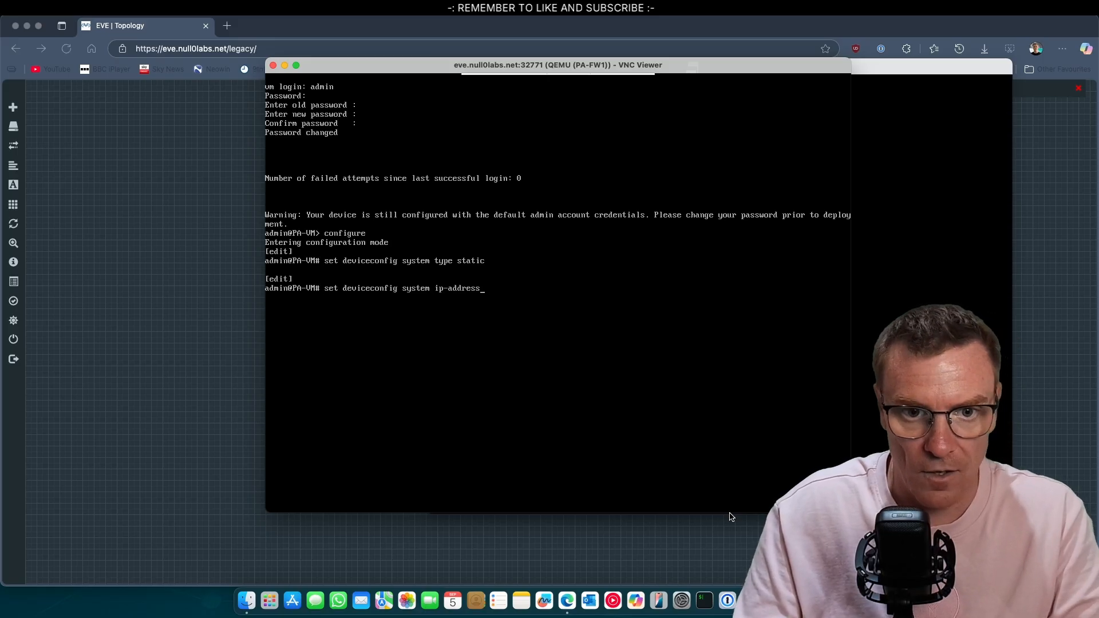
pyautogui.write(' 192')
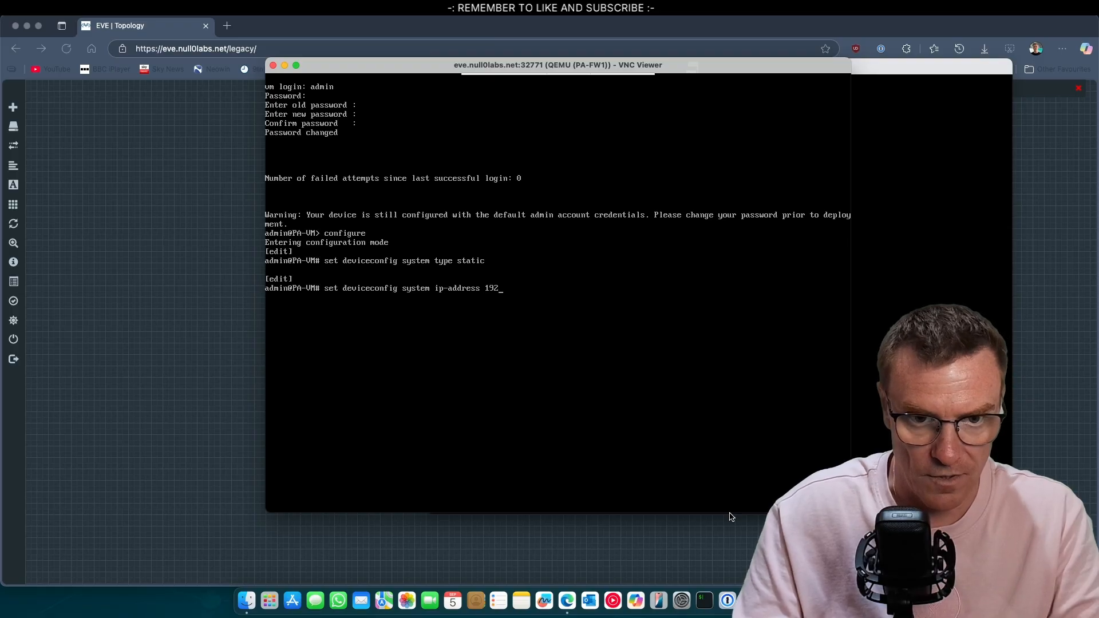
pyautogui.write('.168.68.')
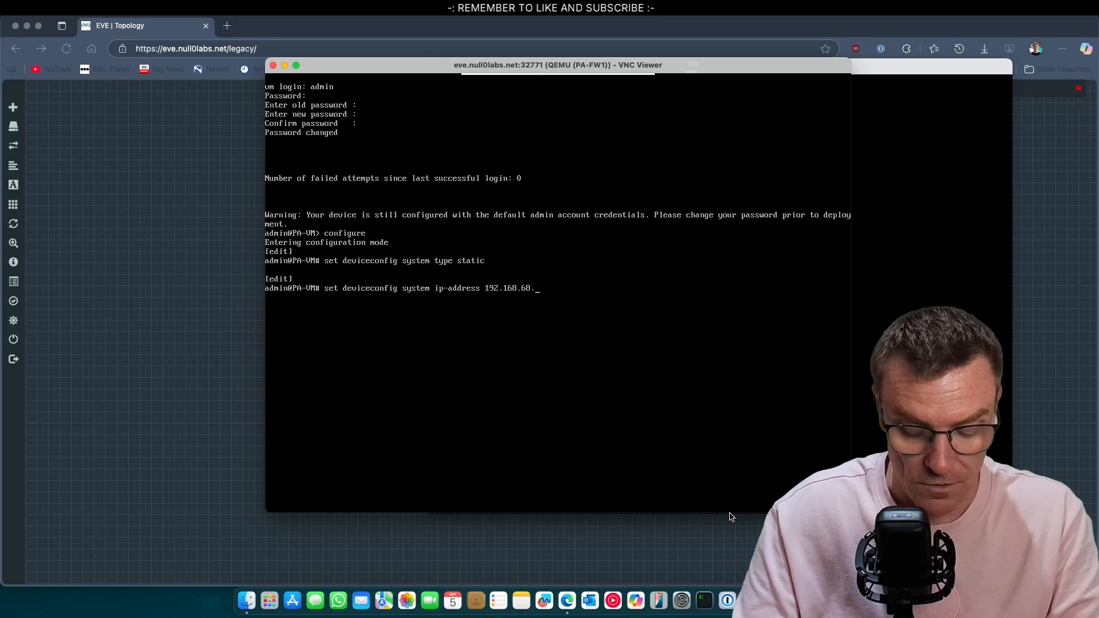
pyautogui.write('24')
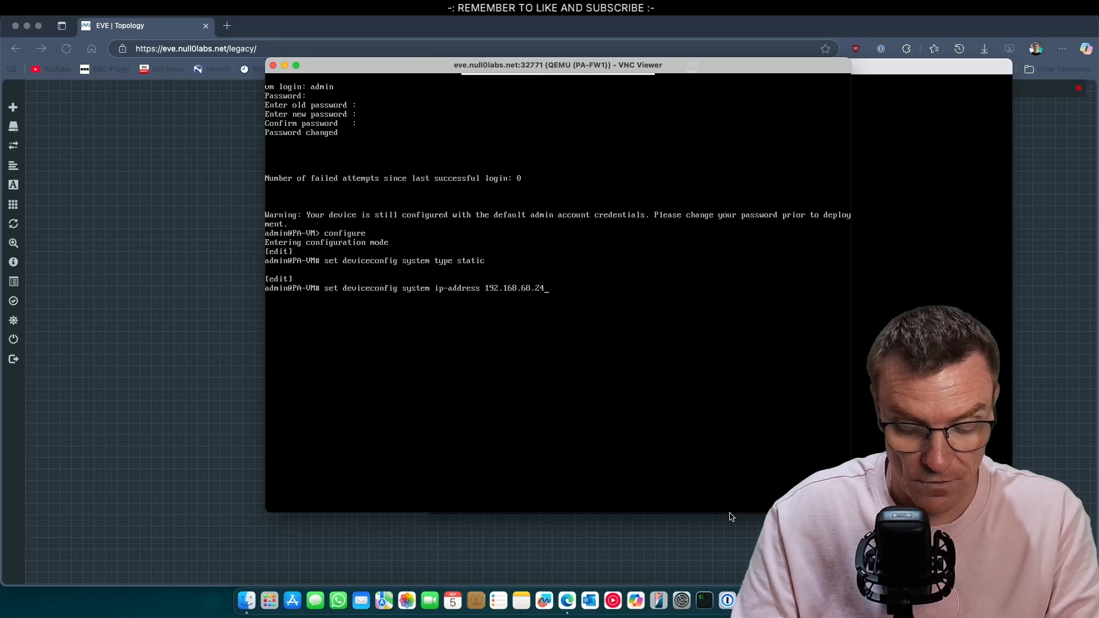
pyautogui.write('3')
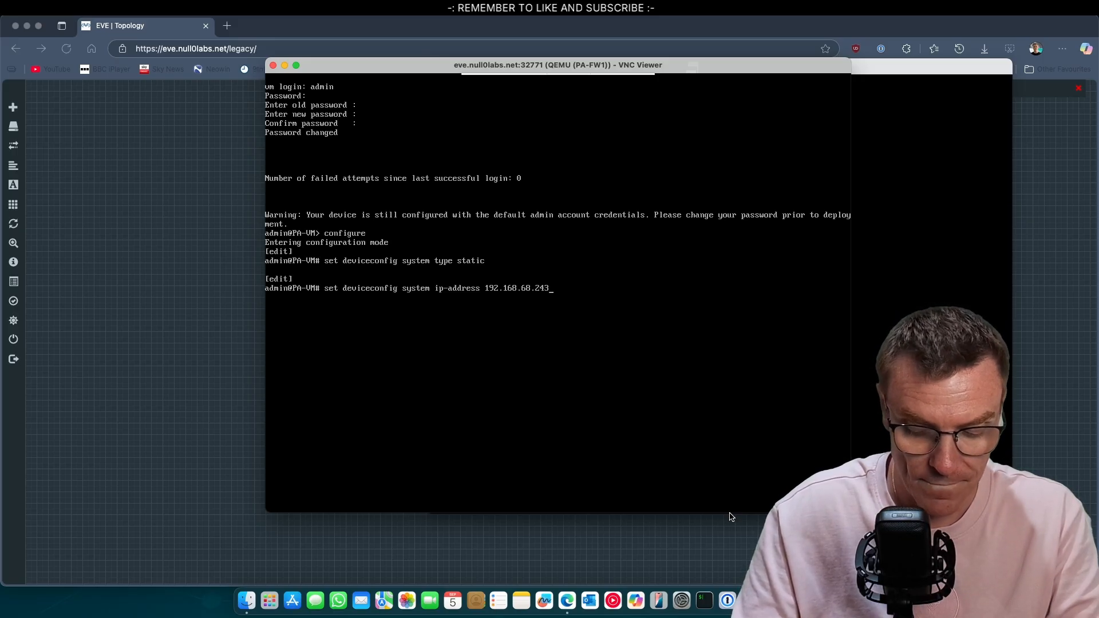
pyautogui.write(' netmask ')
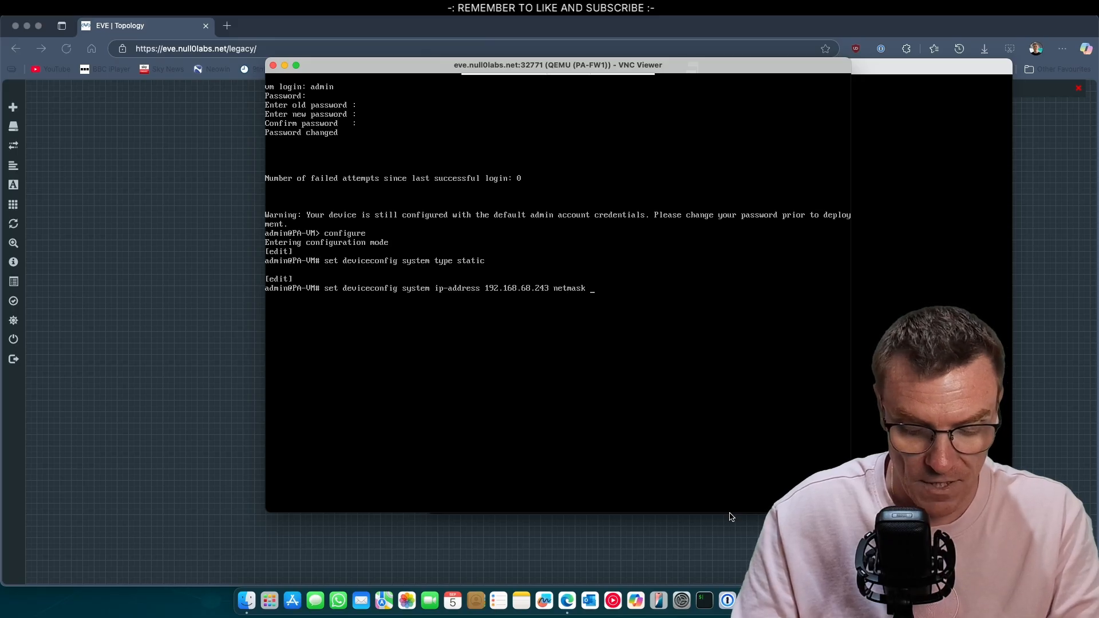
pyautogui.write('255.255.255')
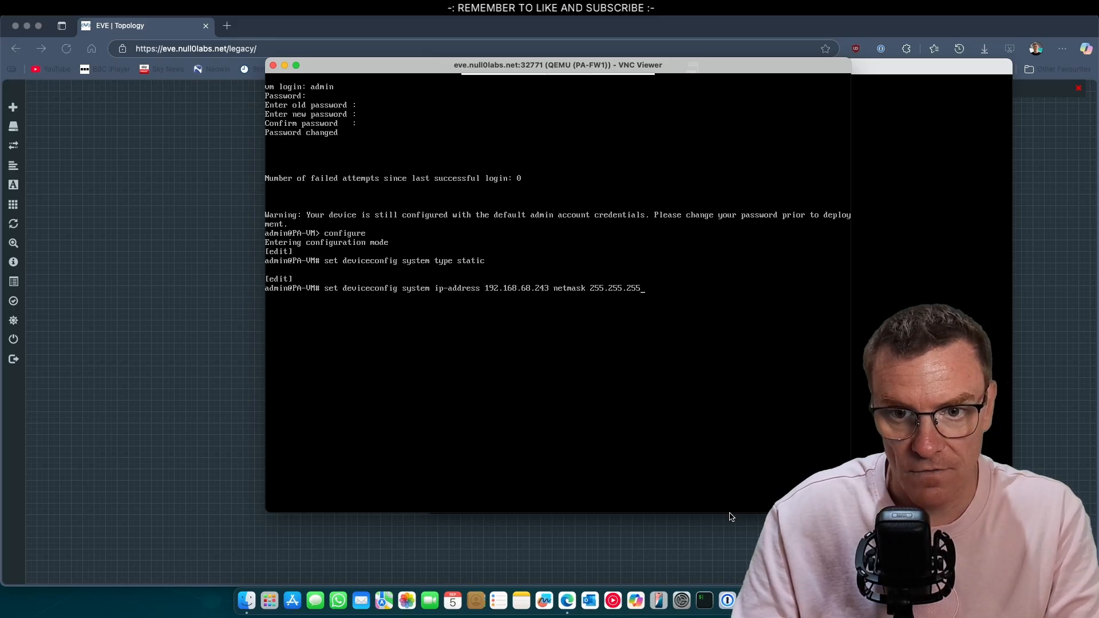
pyautogui.write('.0')
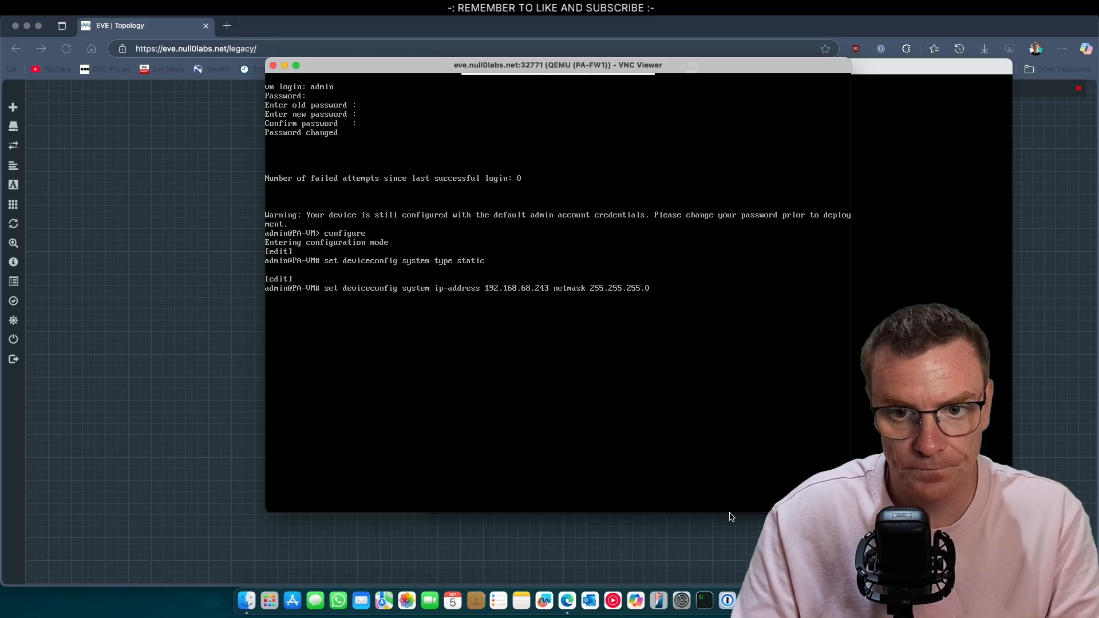
pyautogui.press('Return')
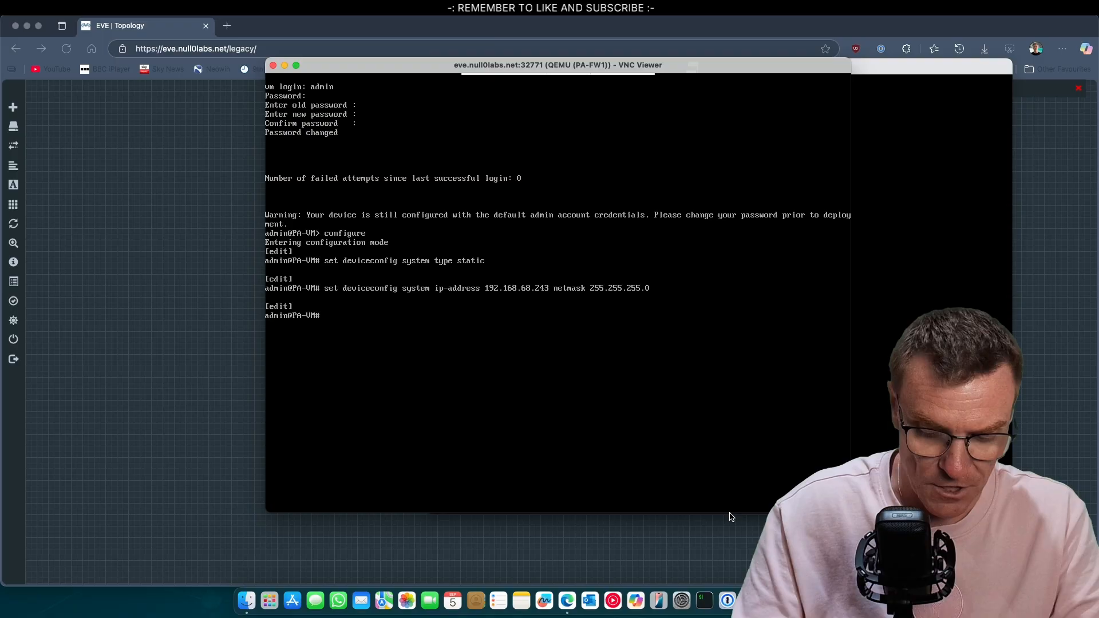
# Commit PA-FW1's configuration and switch to the PA-FW2 console
pyautogui.write('commi')
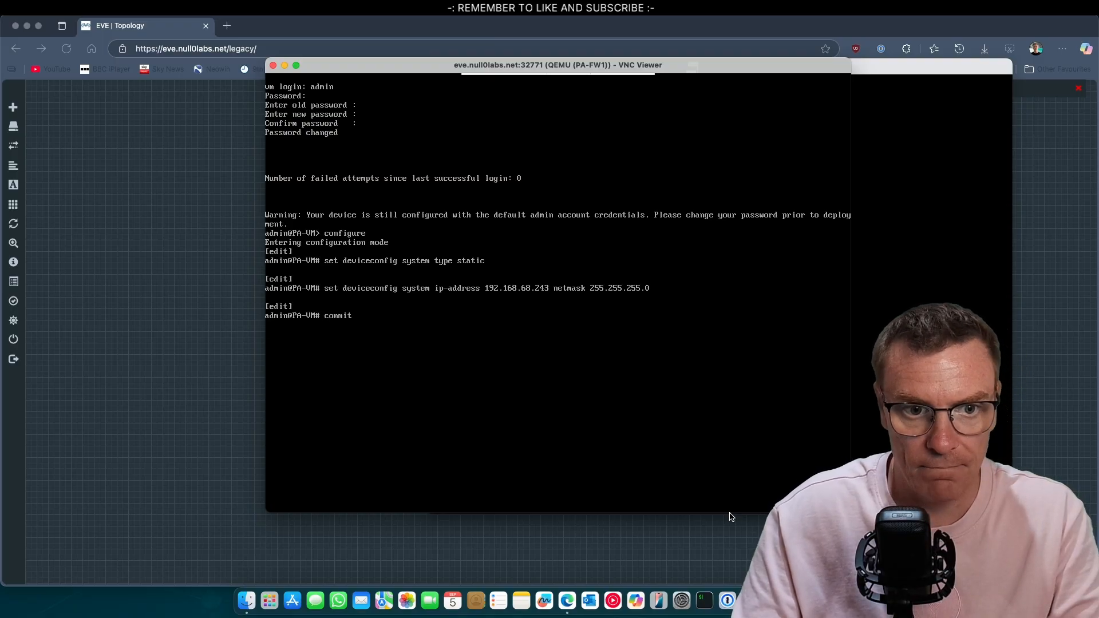
pyautogui.write('t')
pyautogui.press('Return')
pyautogui.press('super+grave')
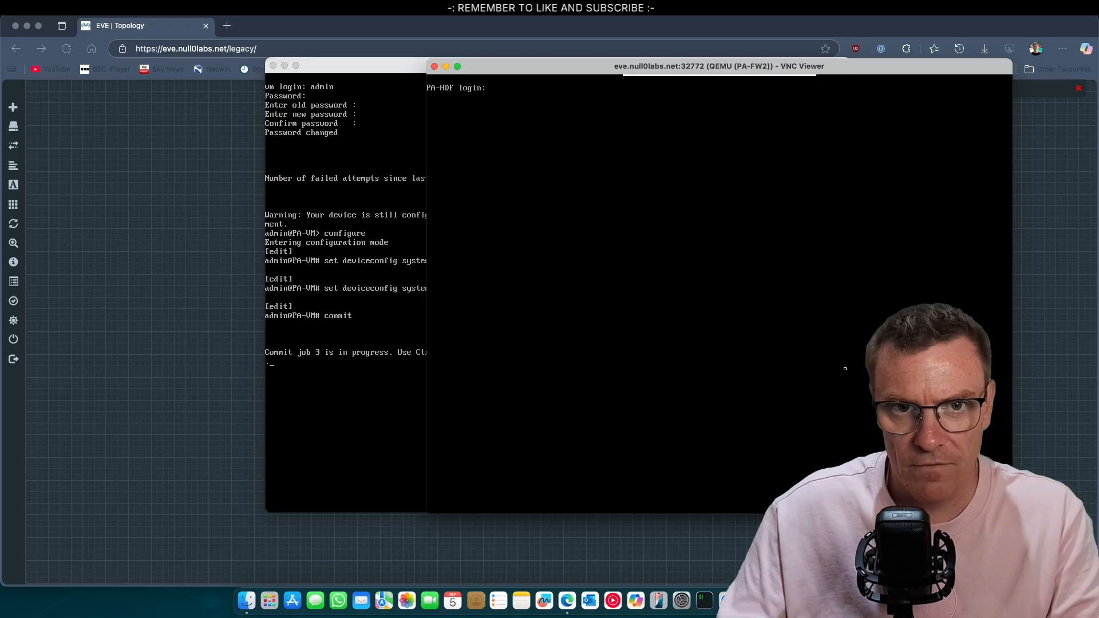
# Log in to PA-FW2 as admin and attempt the password change, which fails on confirmation
pyautogui.write('admin')
pyautogui.press('Return')
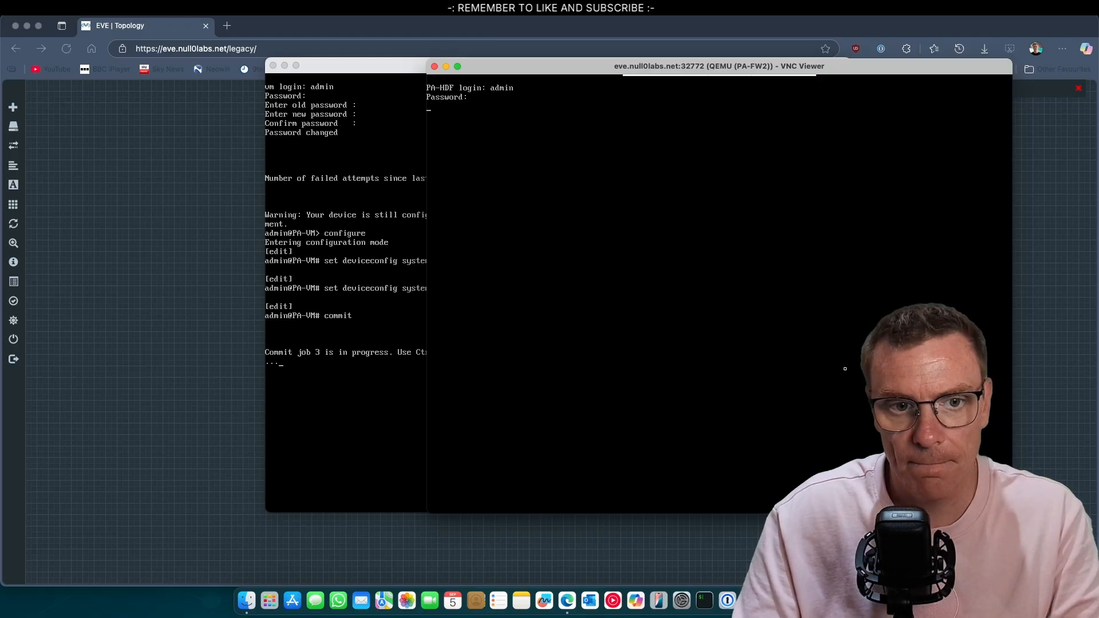
pyautogui.press('Return')
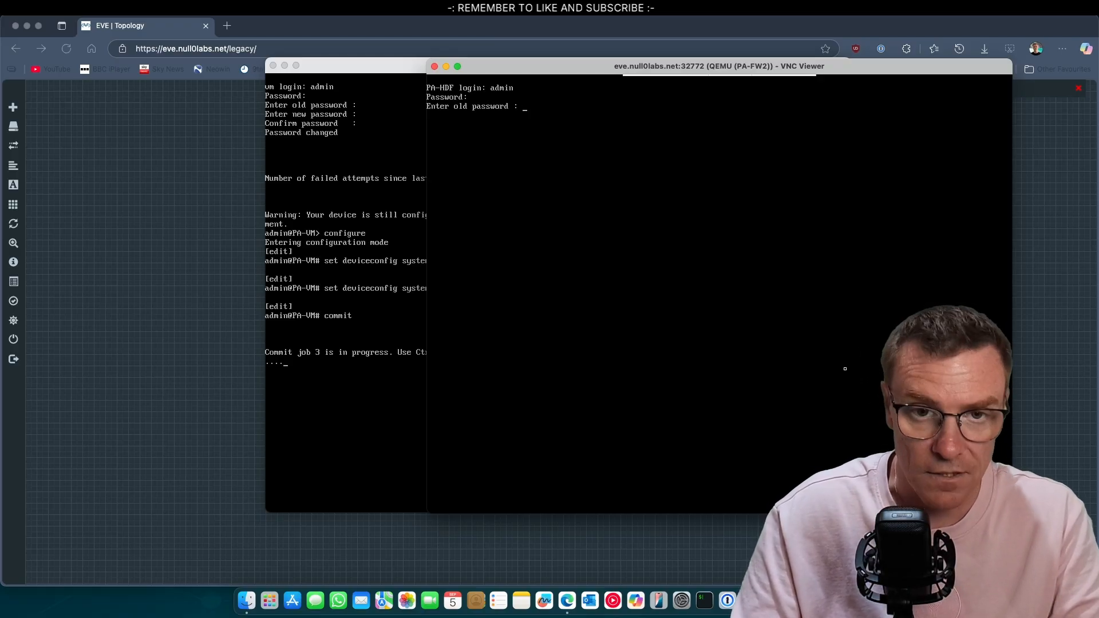
pyautogui.press('Return')
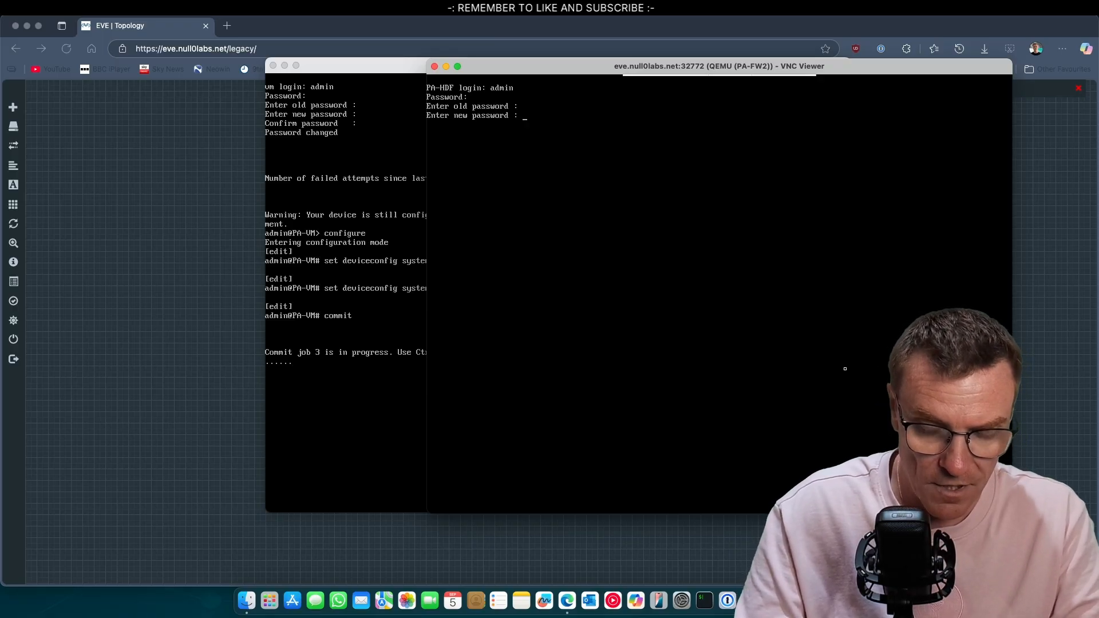
pyautogui.press('Return')
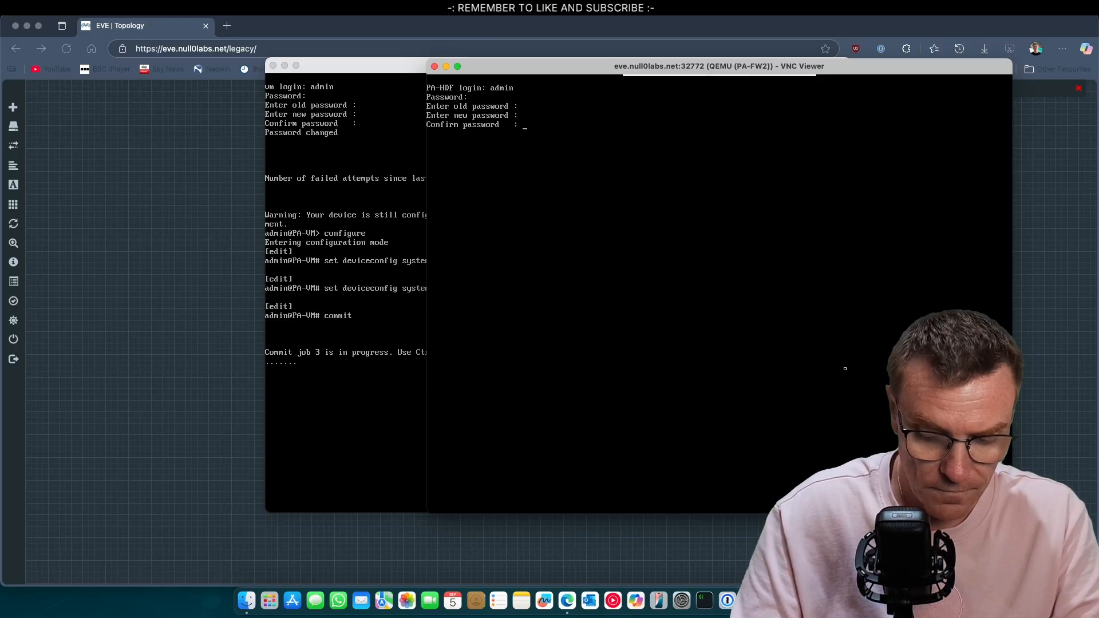
pyautogui.press('Return')
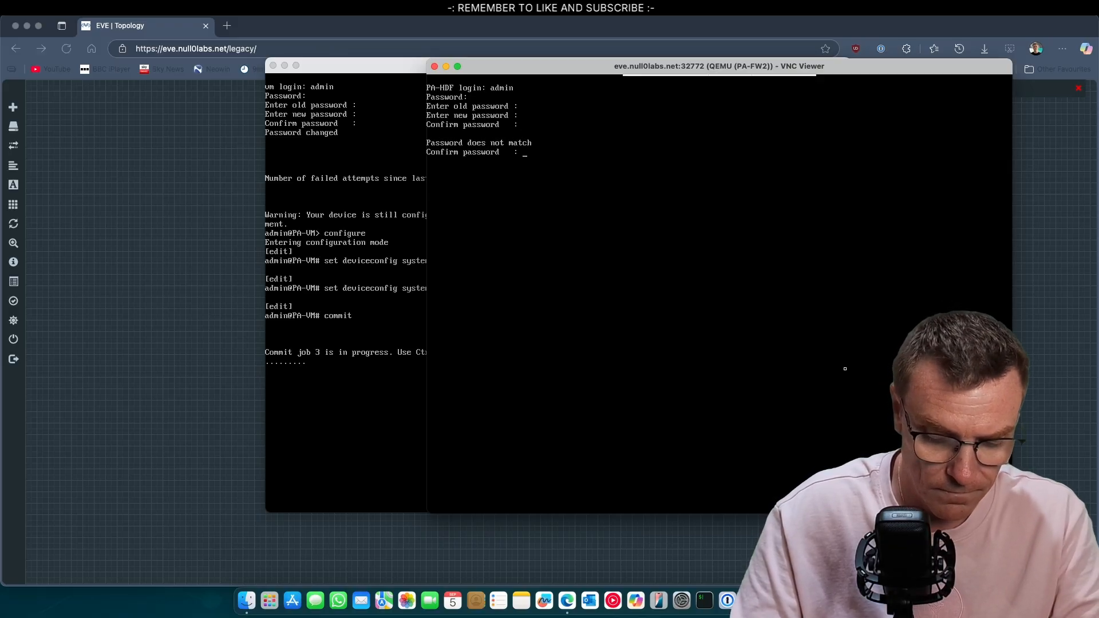
pyautogui.press('Return')
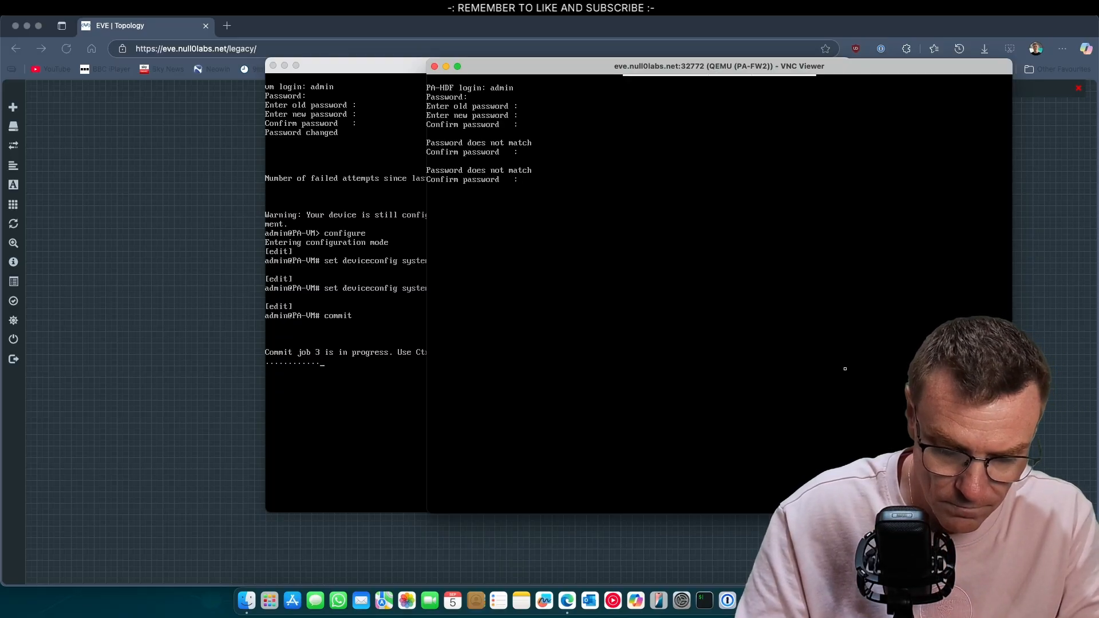
pyautogui.press('Return')
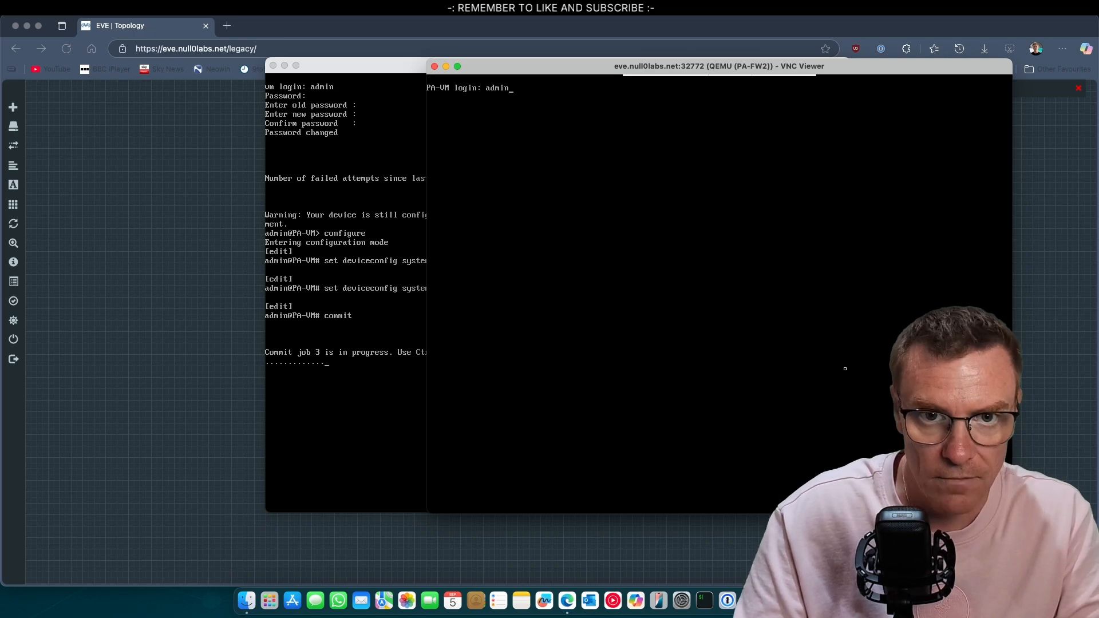
# Log in again as admin and change PA-FW2's default password successfully
pyautogui.press('Return')
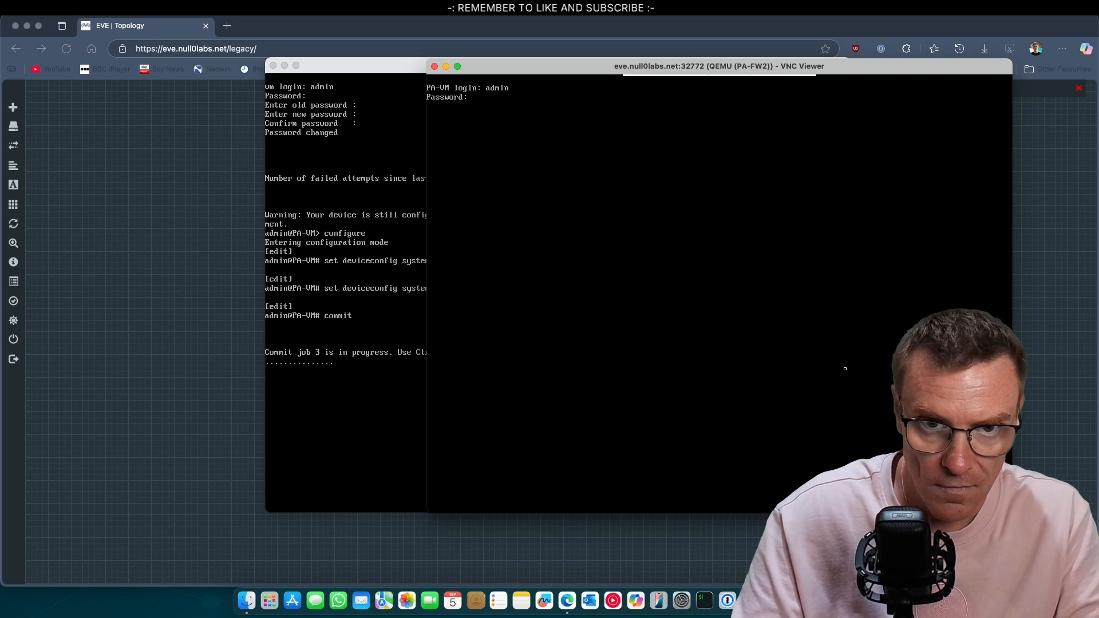
pyautogui.press('Return')
pyautogui.write('admin')
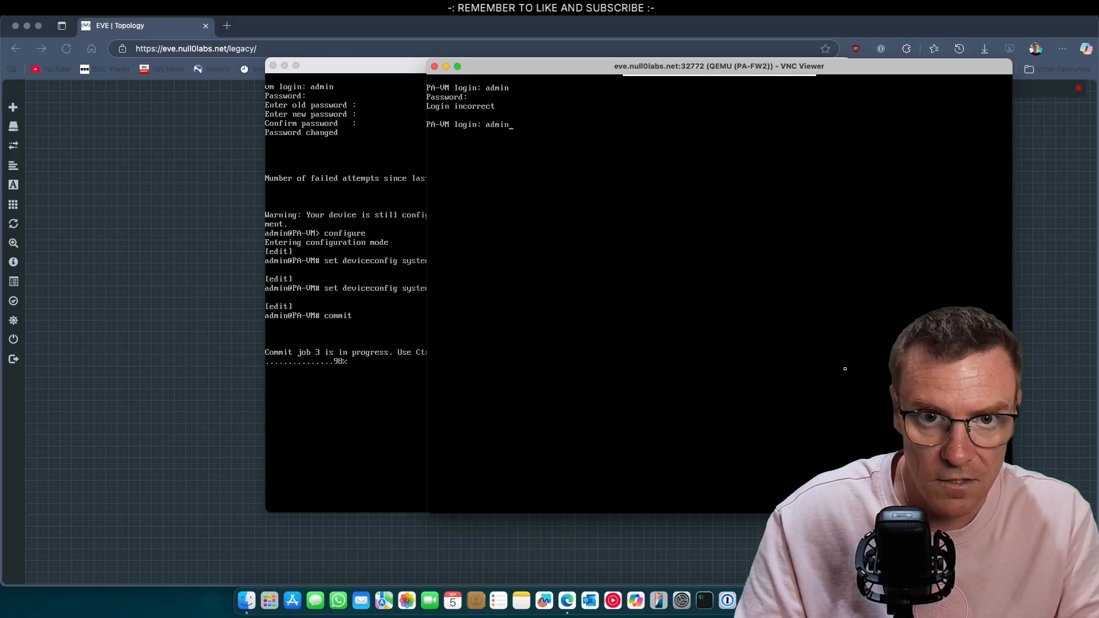
pyautogui.press('Return')
pyautogui.press('Return')
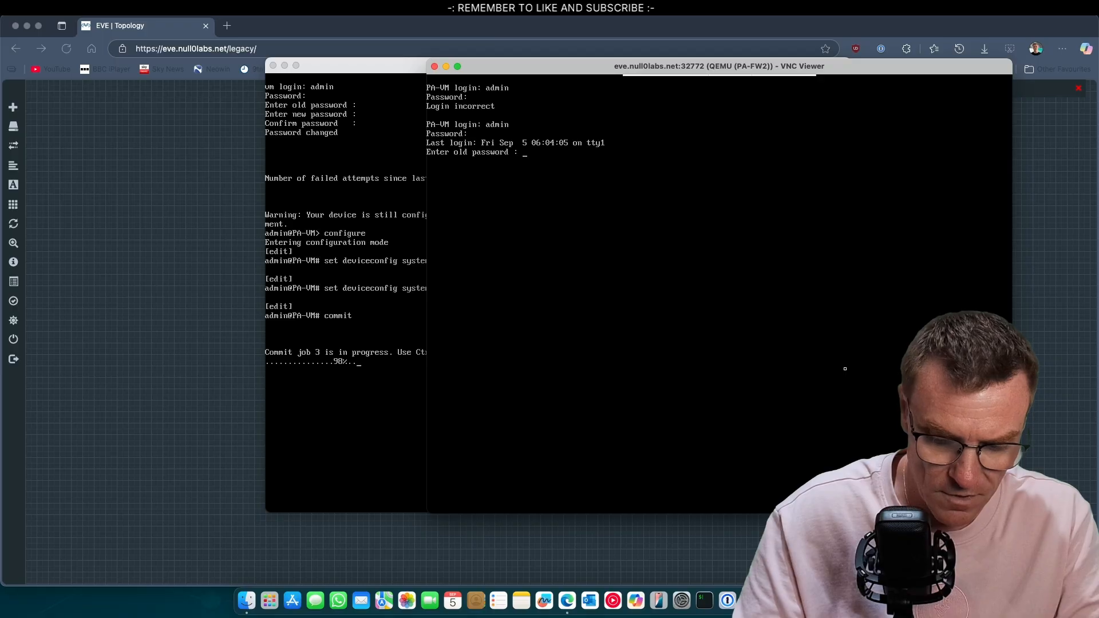
pyautogui.press('Return')
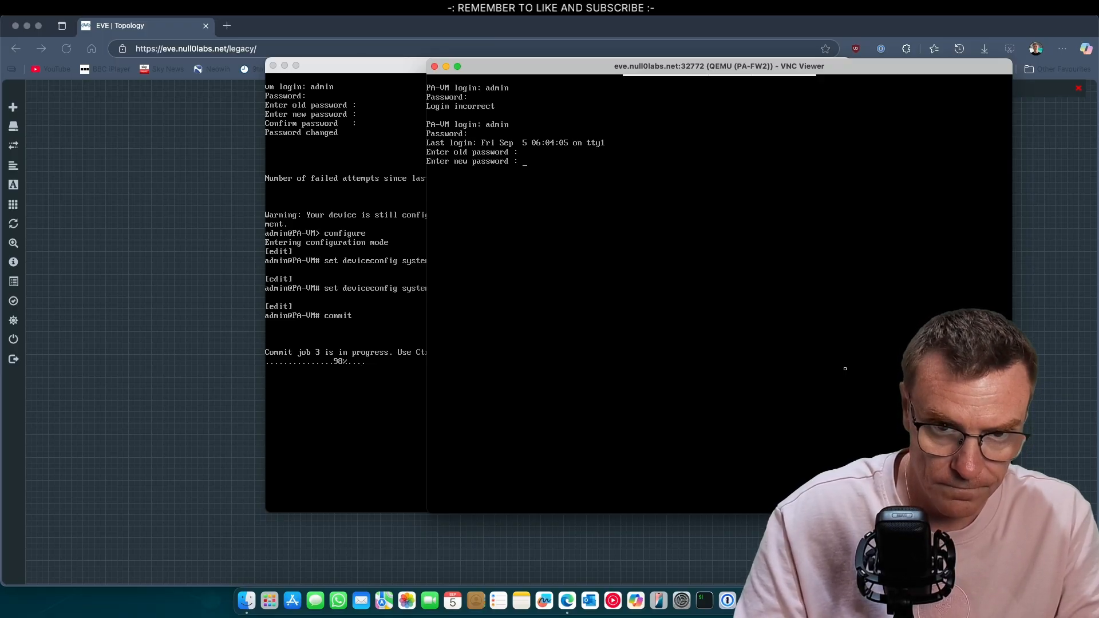
pyautogui.press('Return')
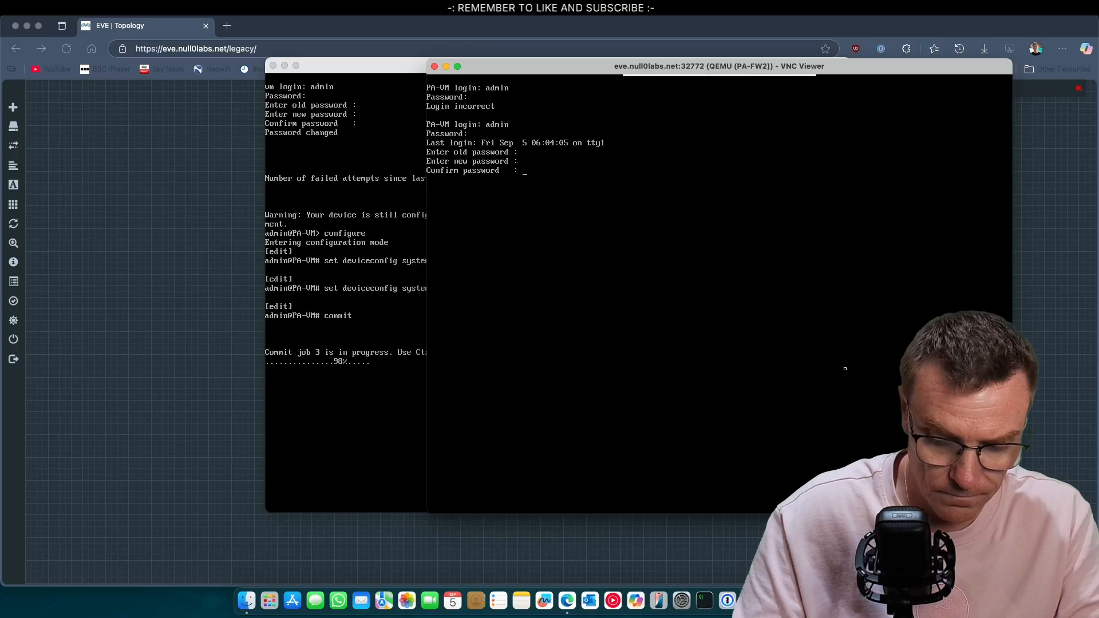
pyautogui.press('Return')
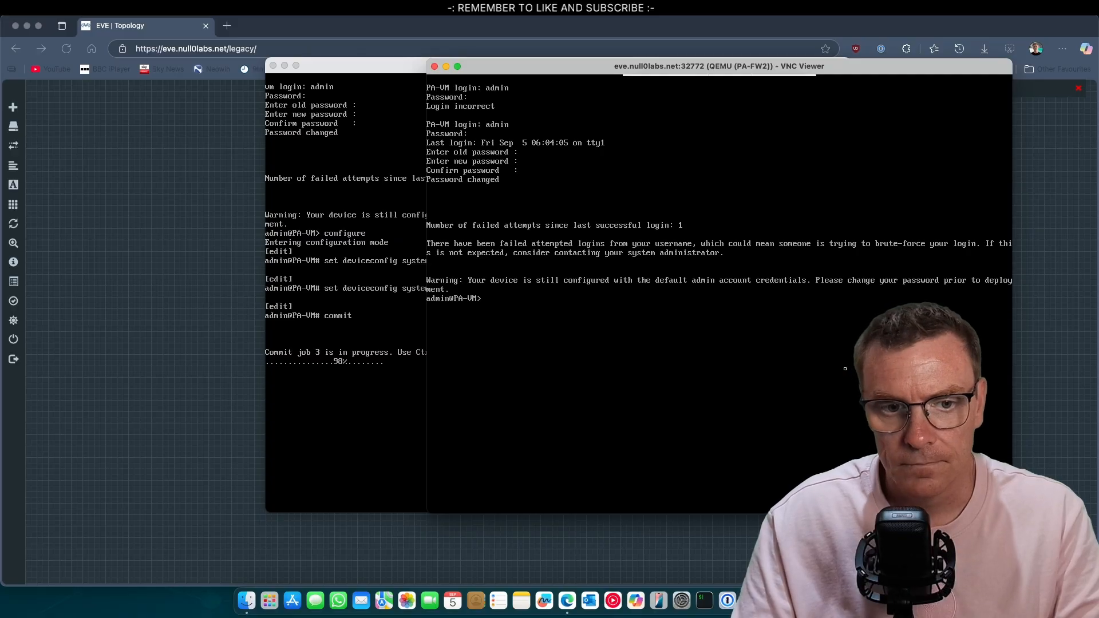
# On PA-FW2, enter configuration mode and set the management address type to static
pyautogui.write('configure')
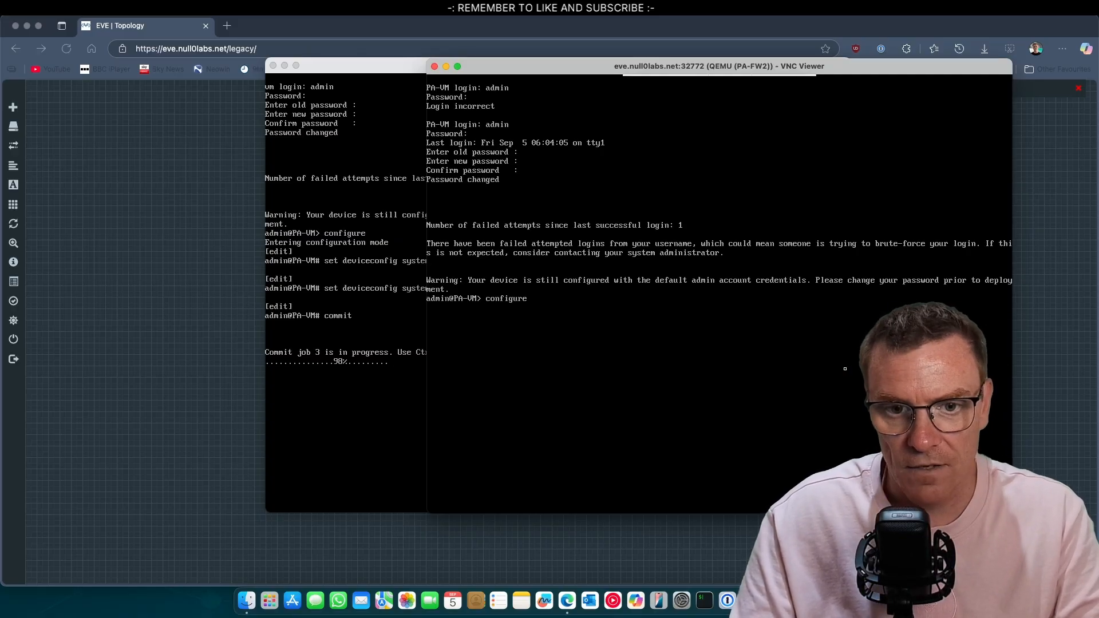
pyautogui.press('Return')
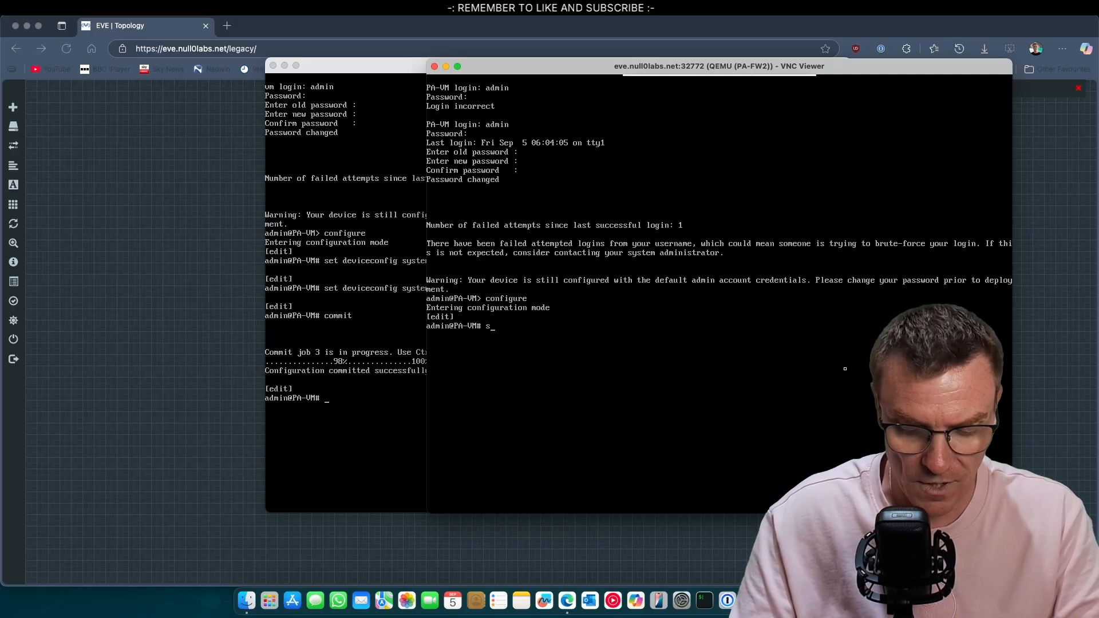
pyautogui.write('set device')
pyautogui.press('Tab')
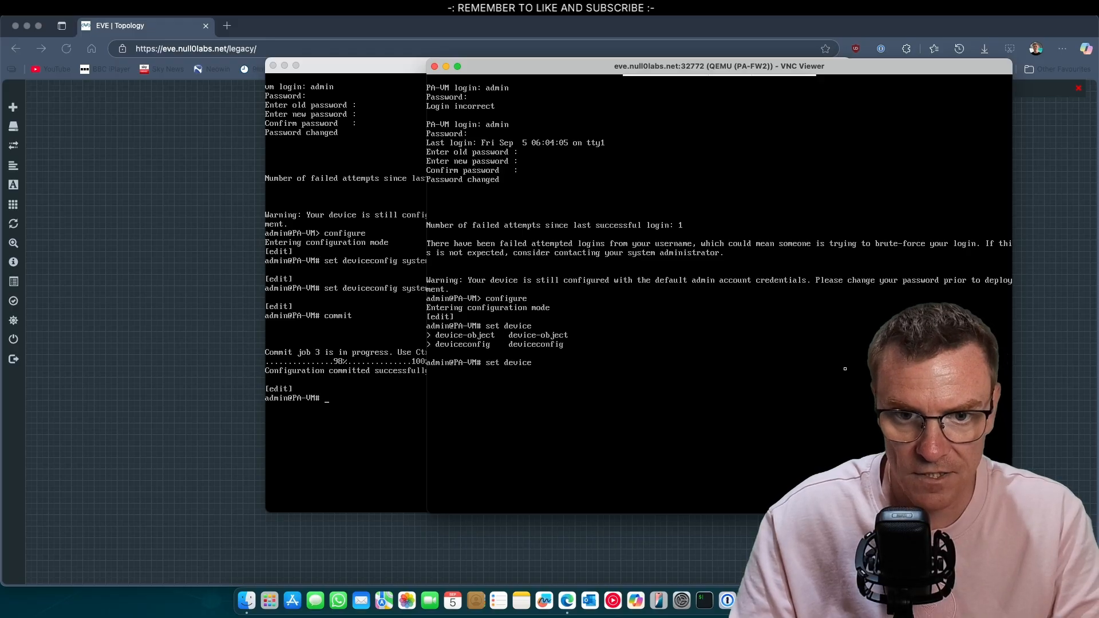
pyautogui.write('config')
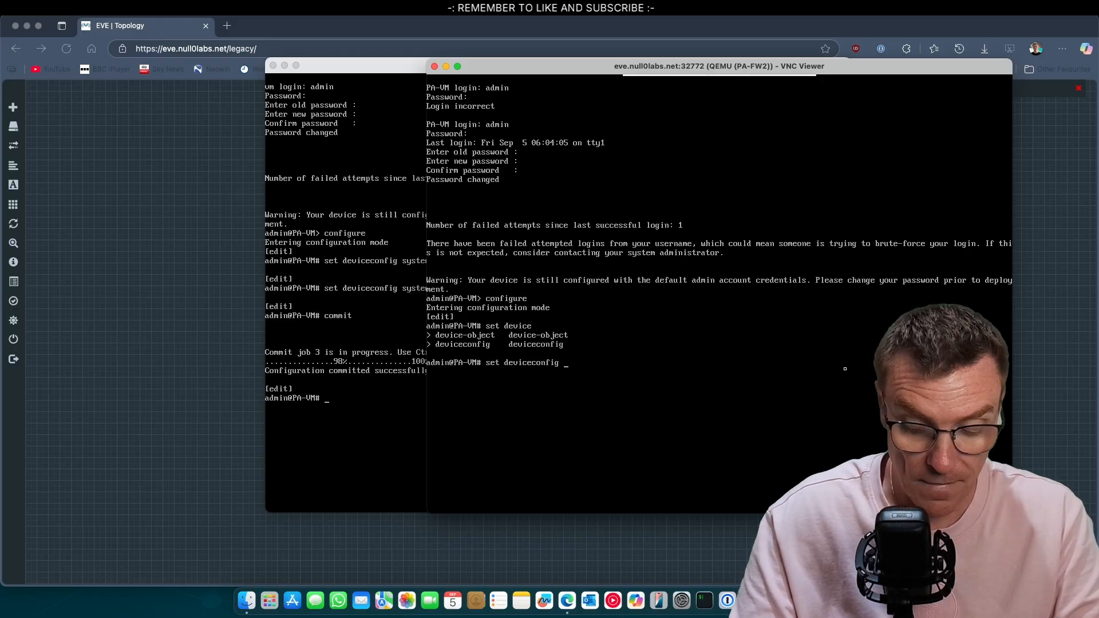
pyautogui.write(' system ty')
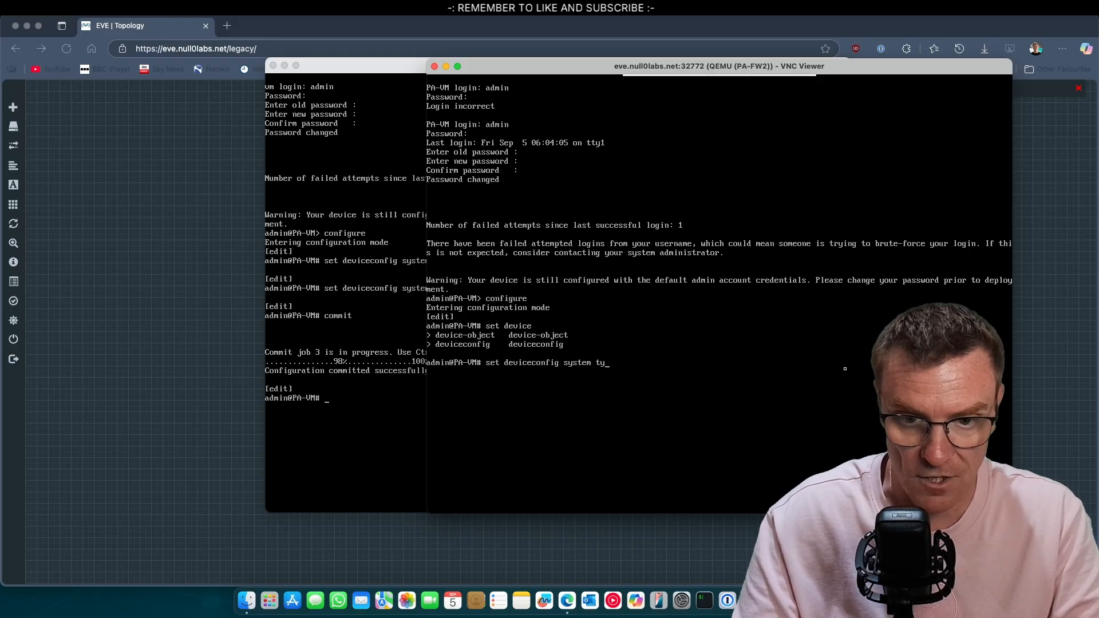
pyautogui.write('pe static')
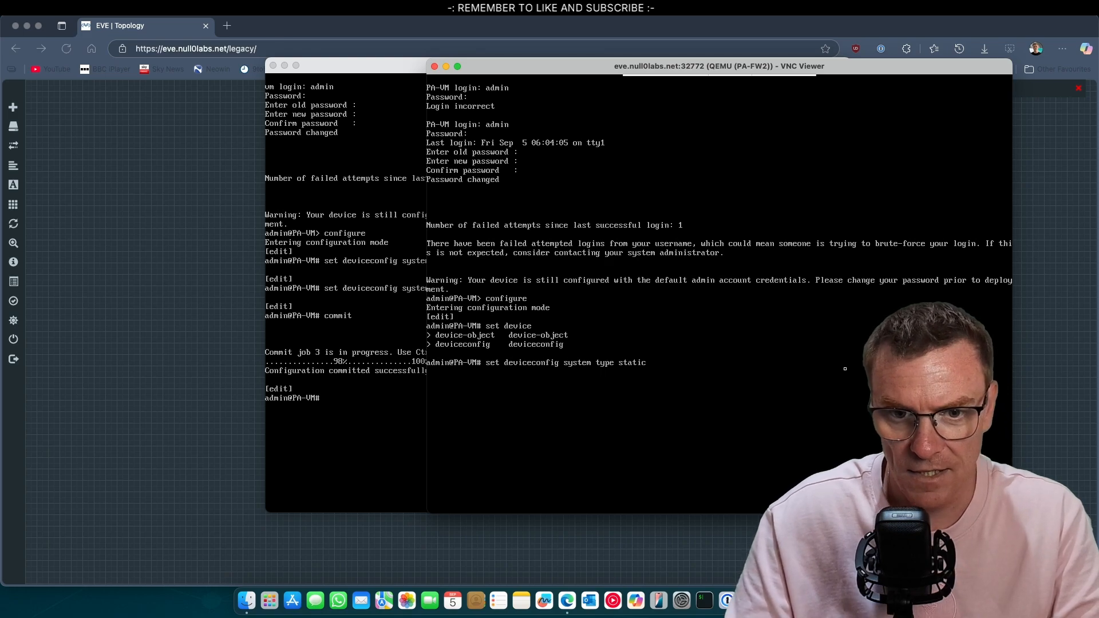
pyautogui.press('Return')
# Set PA-FW2's management IP to 192.168.68.244 with netmask 255.255.255.0
pyautogui.press('Up')
pyautogui.press('BackSpace')
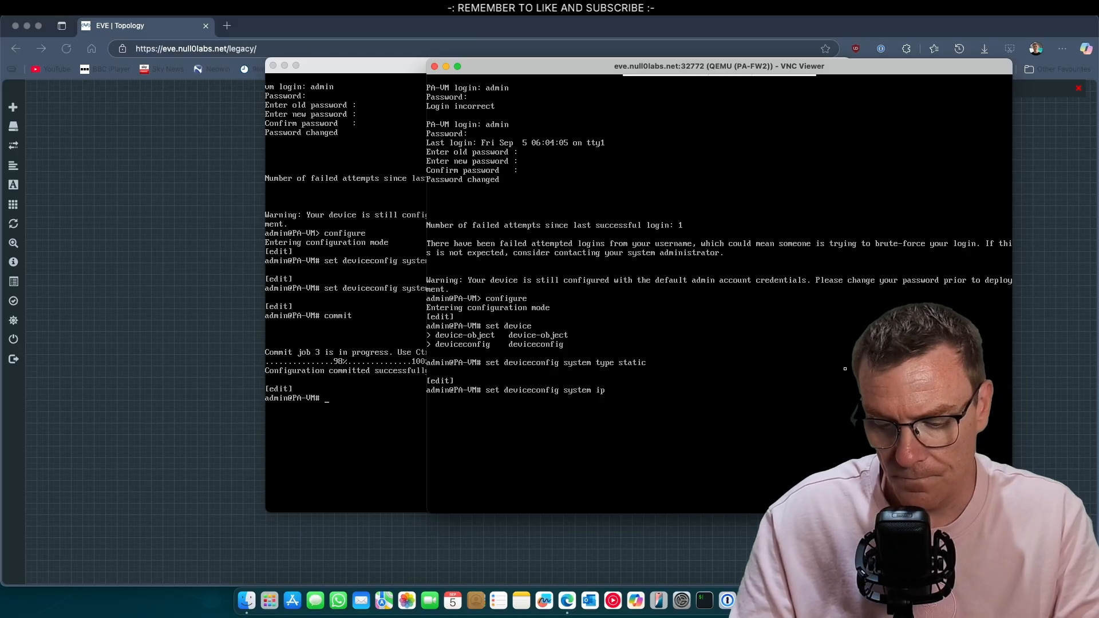
pyautogui.write('ip-address 192')
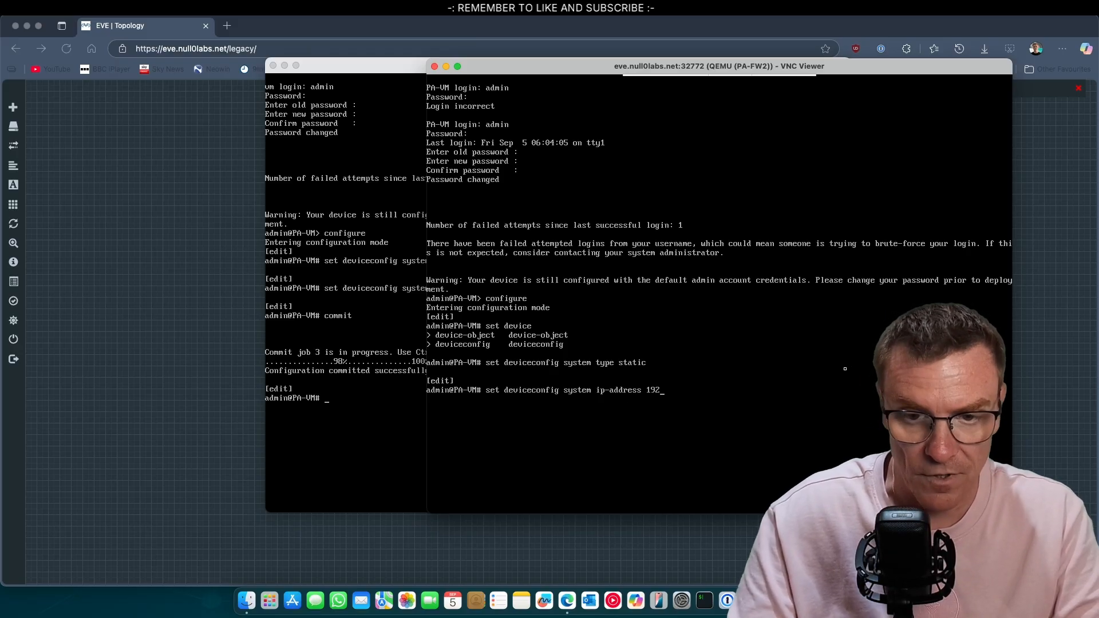
pyautogui.write('.168.68.244')
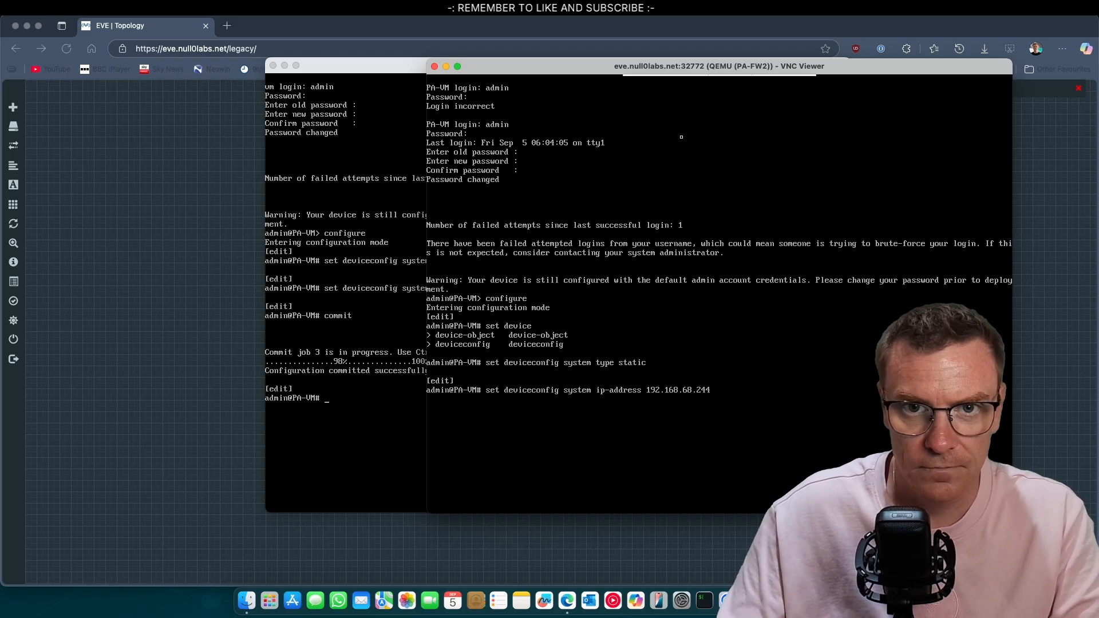
pyautogui.moveTo(577, 75); pyautogui.dragTo(553, 77)
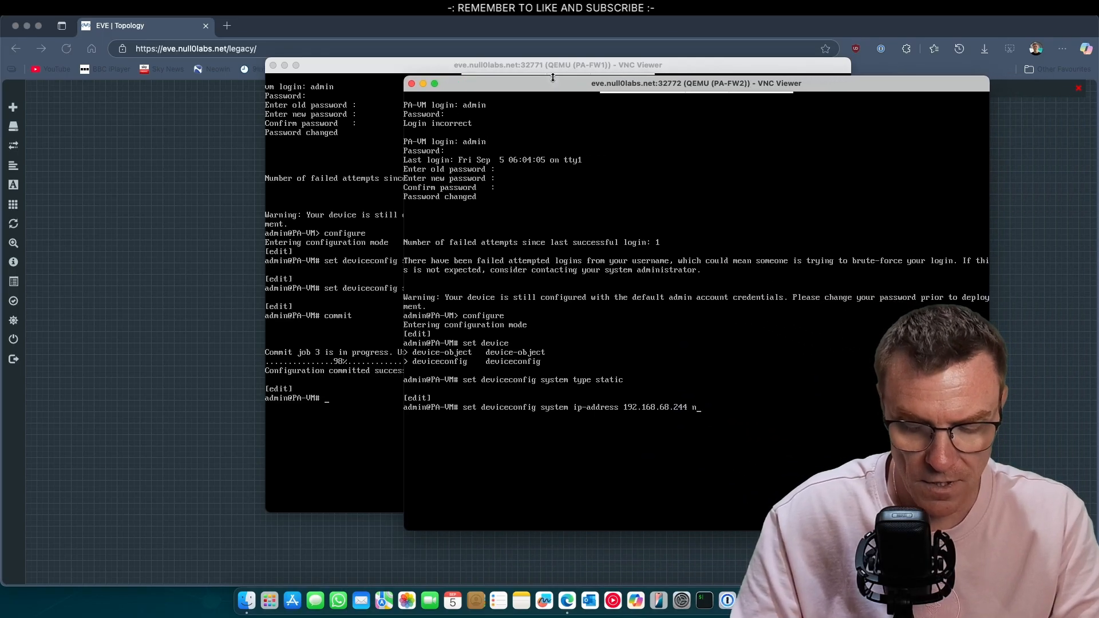
pyautogui.write('etmask 255.2')
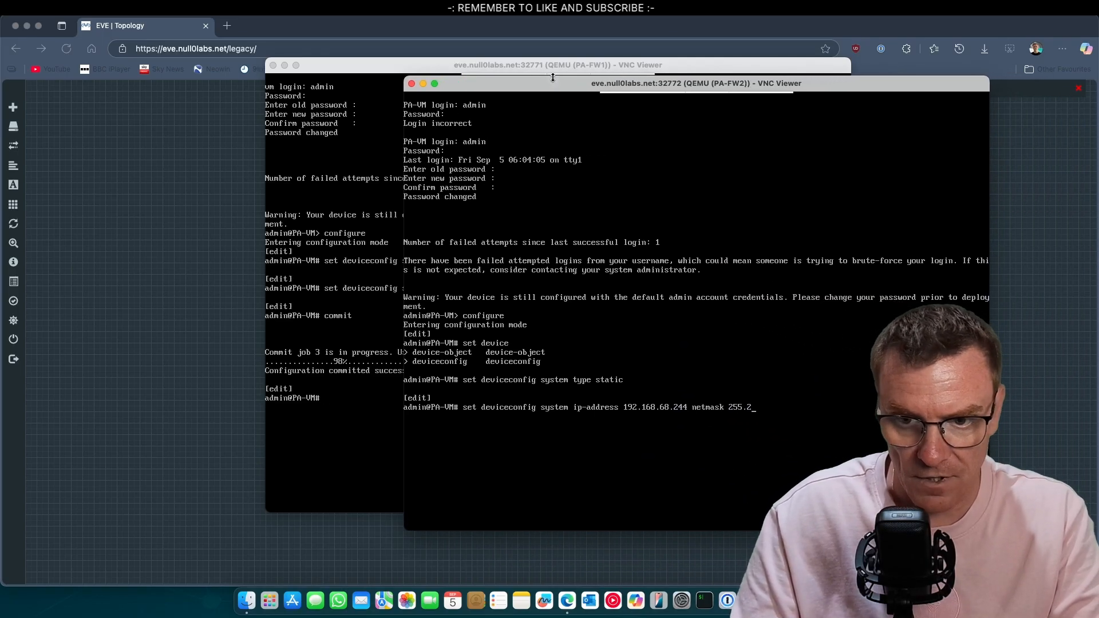
pyautogui.write('55.255.0')
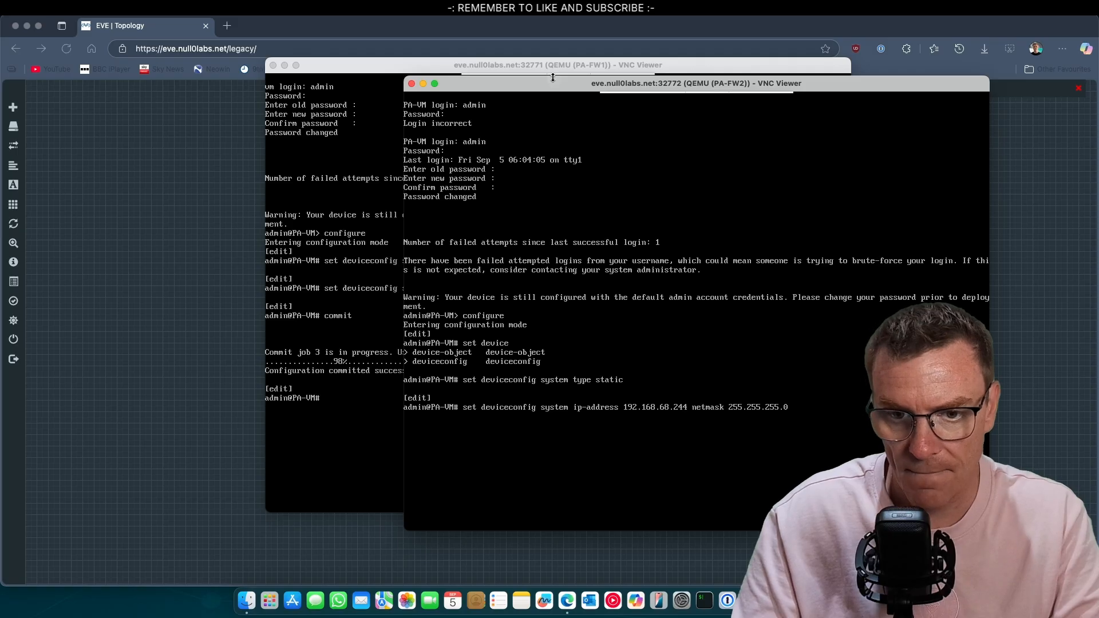
pyautogui.press('Return')
# Commit PA-FW2's configuration and close both firewall console windows
pyautogui.write('commit')
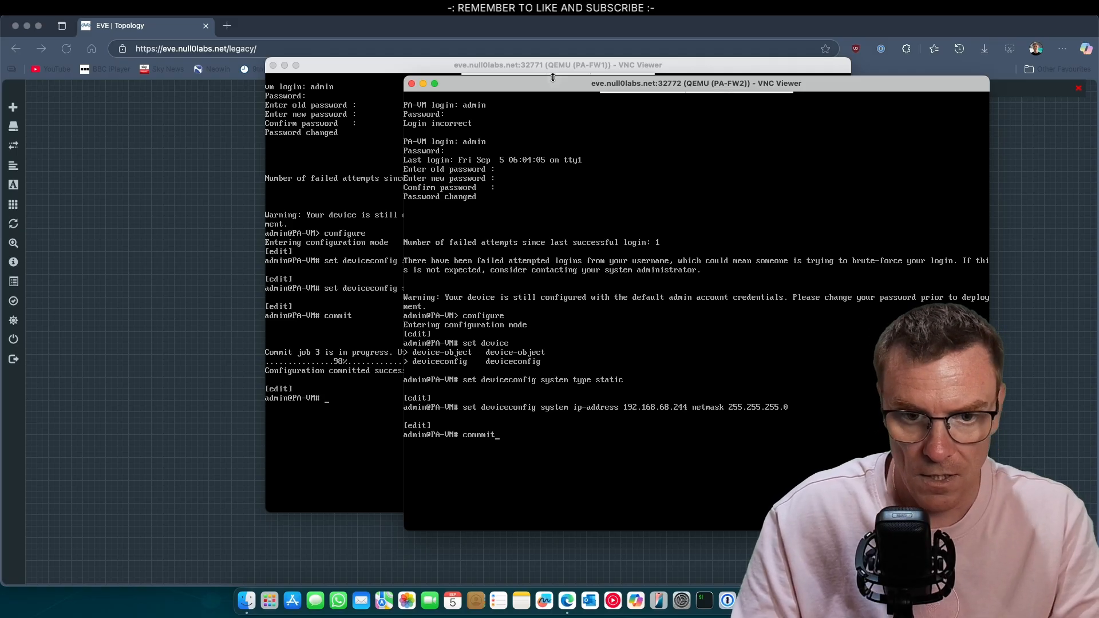
pyautogui.press('Return')
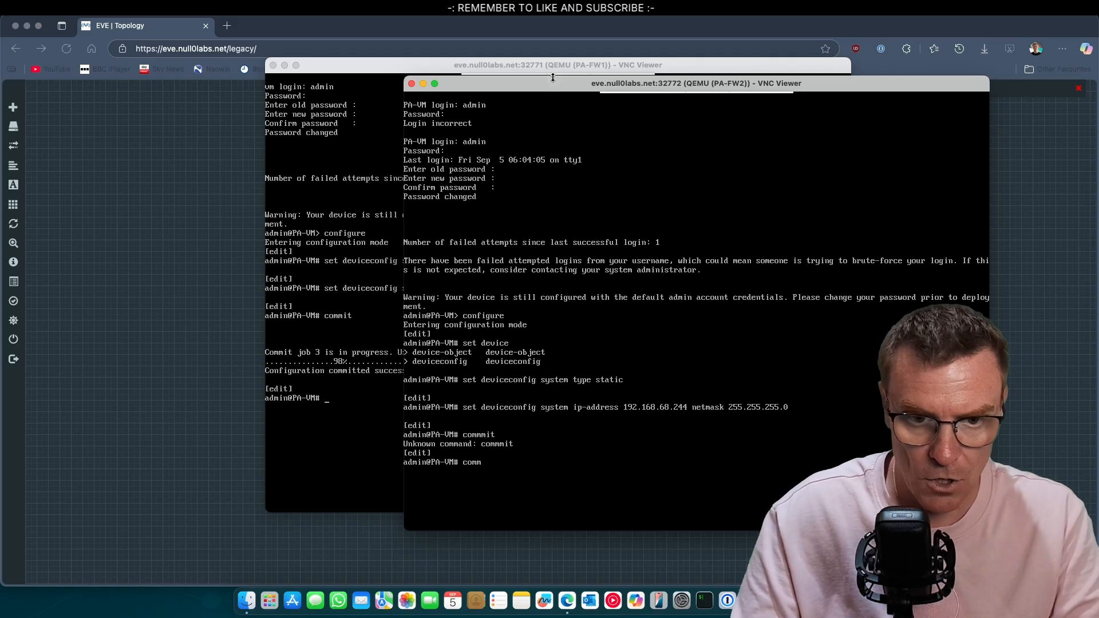
pyautogui.press('Return')
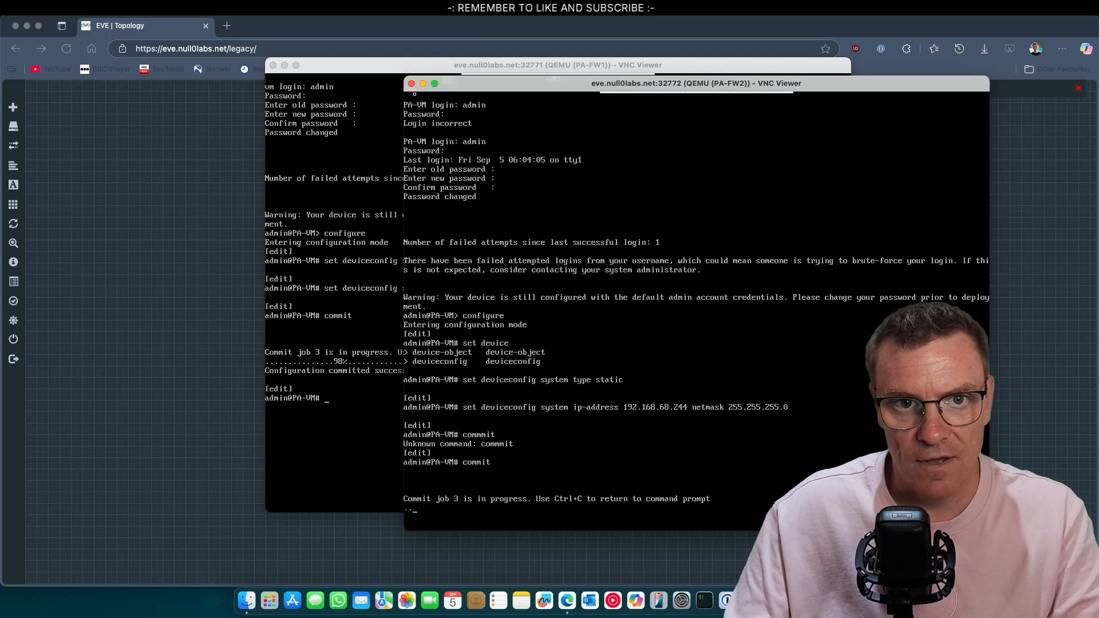
pyautogui.click(376, 95)
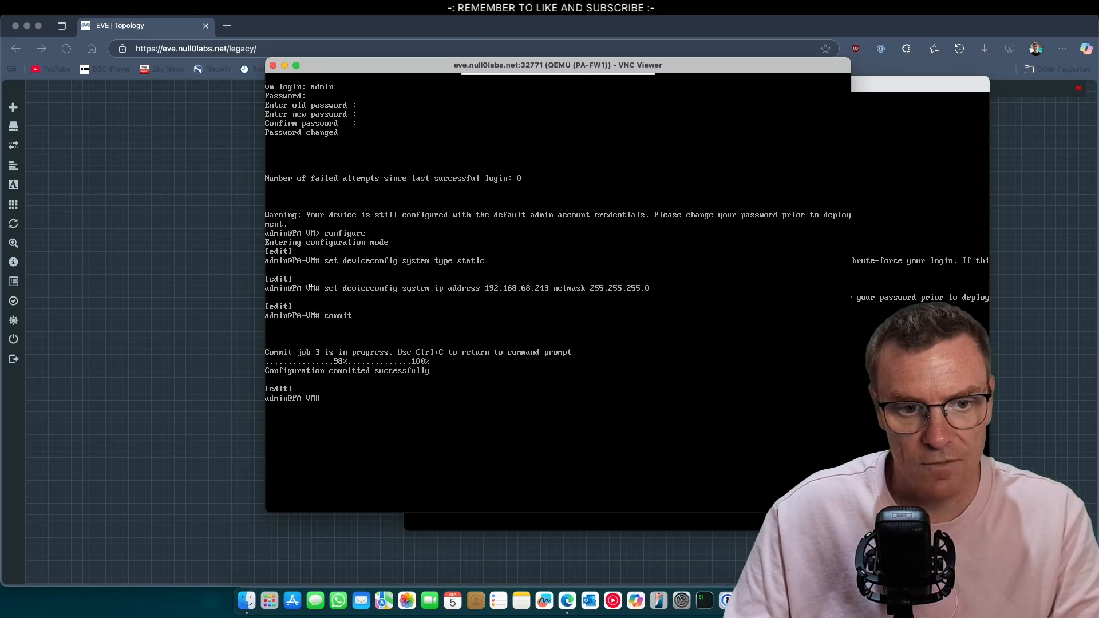
pyautogui.click(273, 65)
pyautogui.press('super+w')
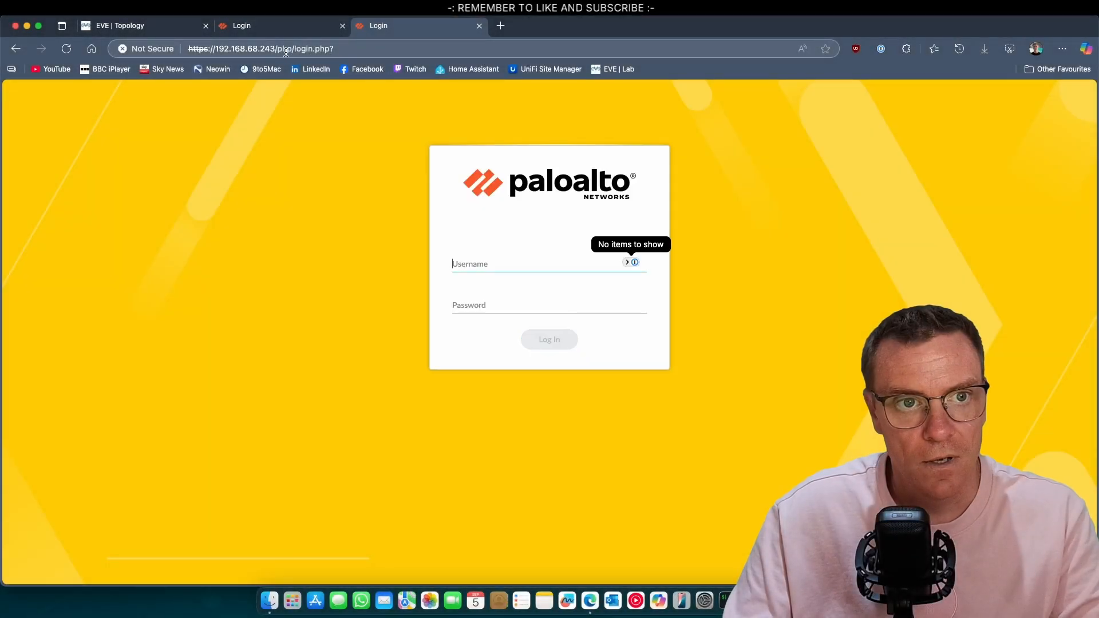
# Load the 192.168.68.244 login page, proceeding past the certificate warning
pyautogui.click(276, 50)
pyautogui.click(275, 49)
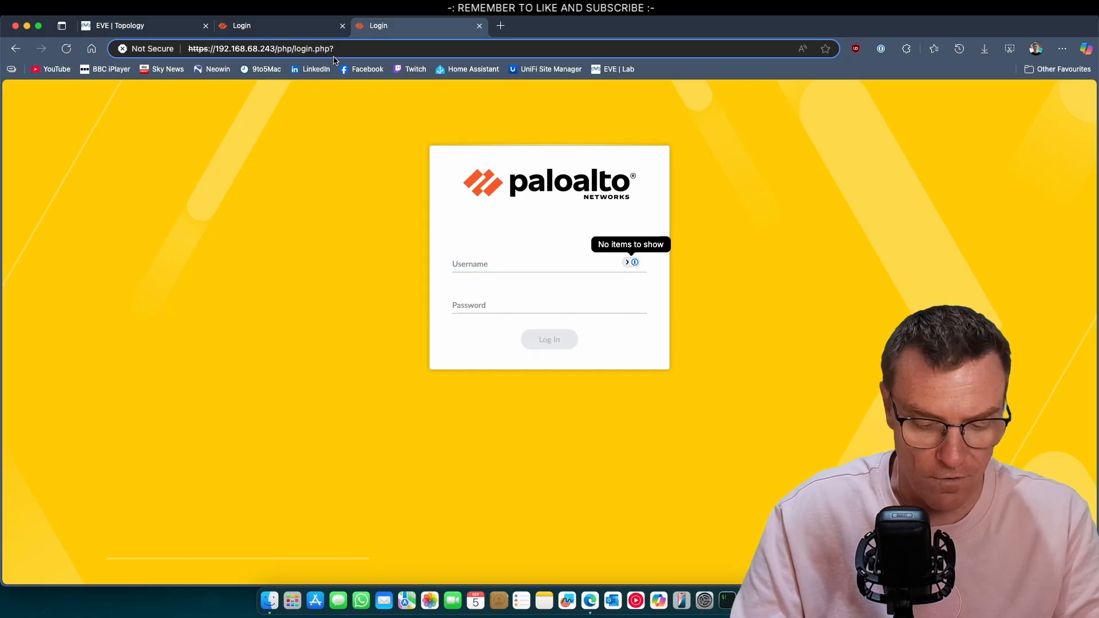
pyautogui.press('Return')
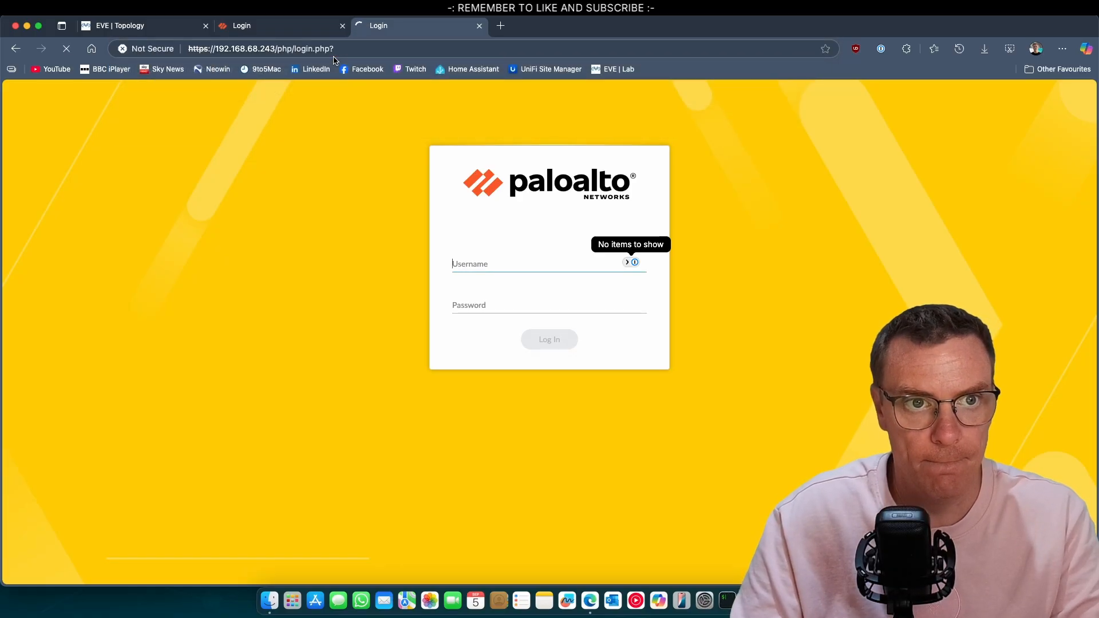
pyautogui.click(272, 49)
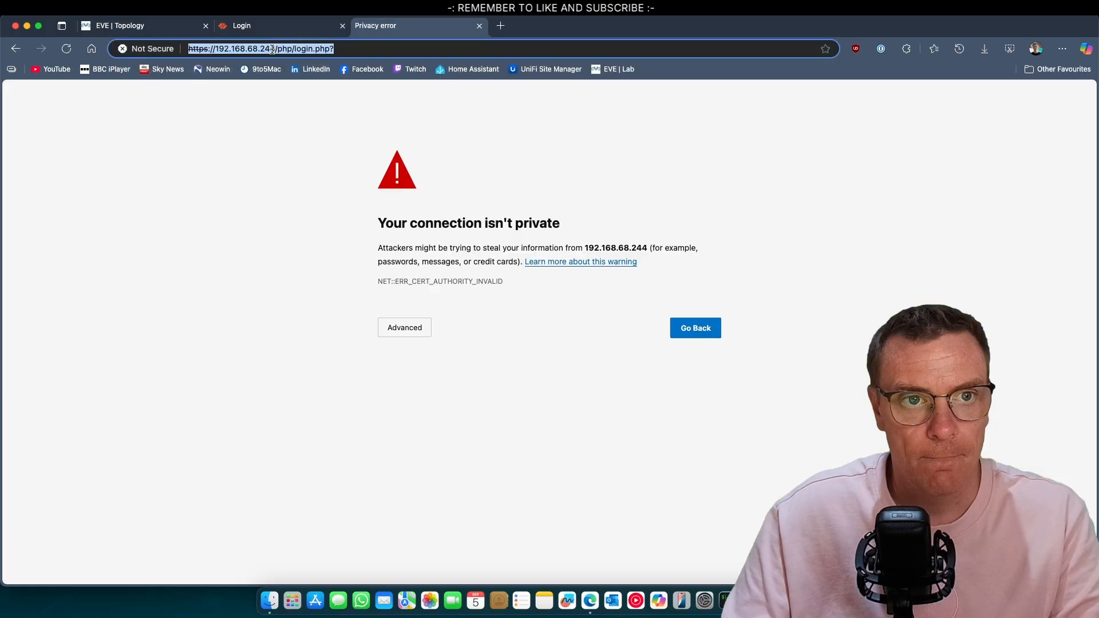
pyautogui.click(419, 327)
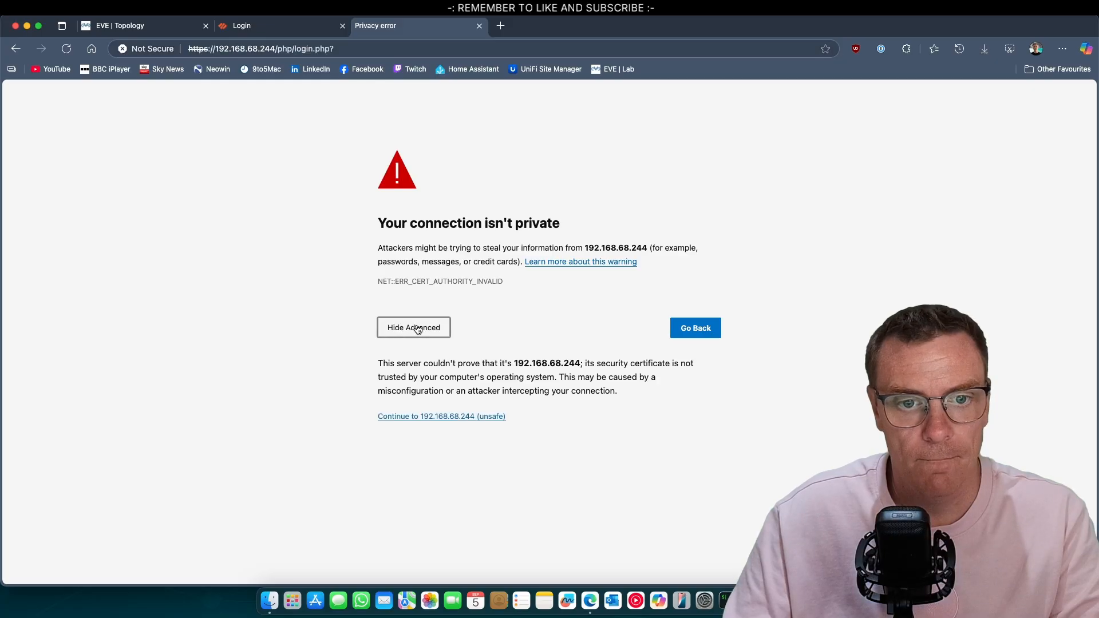
pyautogui.click(466, 422)
# Sign in to the 192.168.68.243 firewall as admin with the account password
pyautogui.click(278, 29)
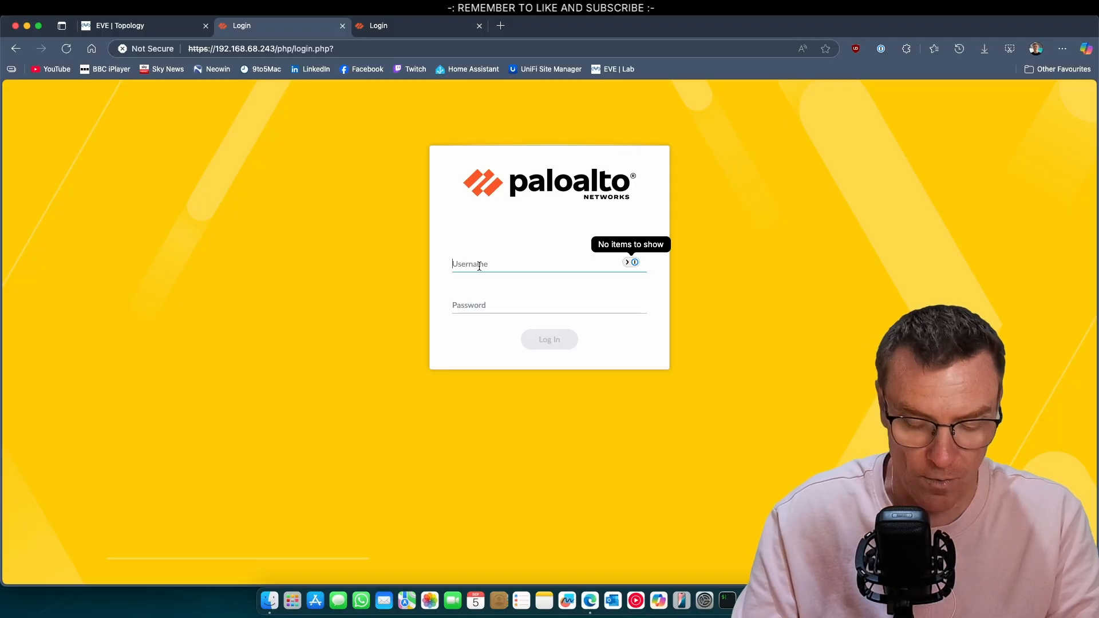
pyautogui.write('admin')
pyautogui.press('Tab')
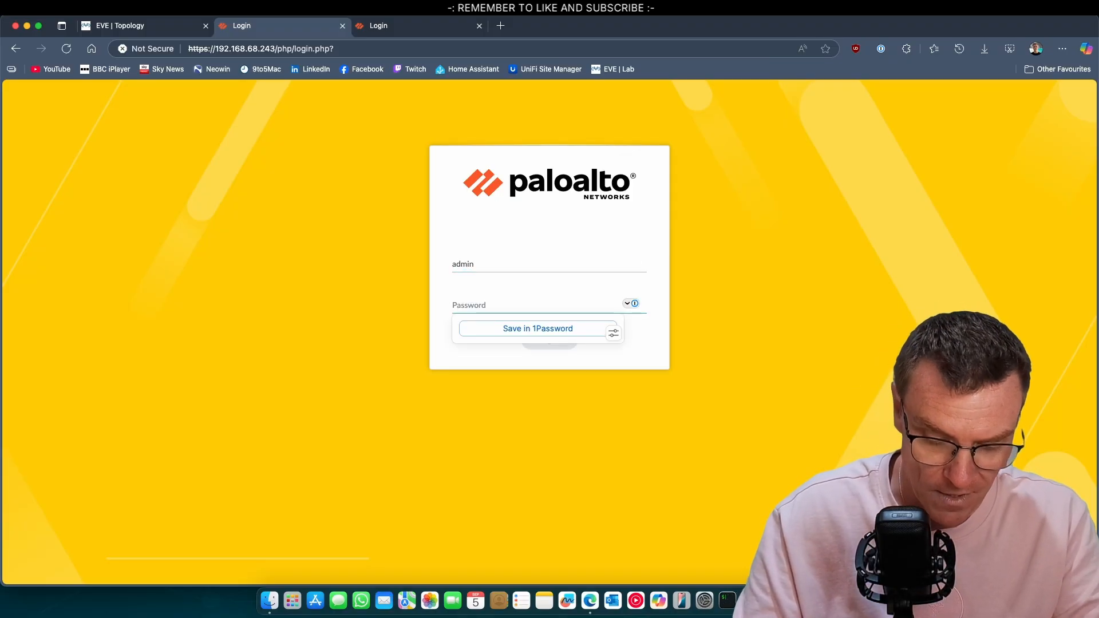
pyautogui.write('•••••••••')
pyautogui.press('Return')
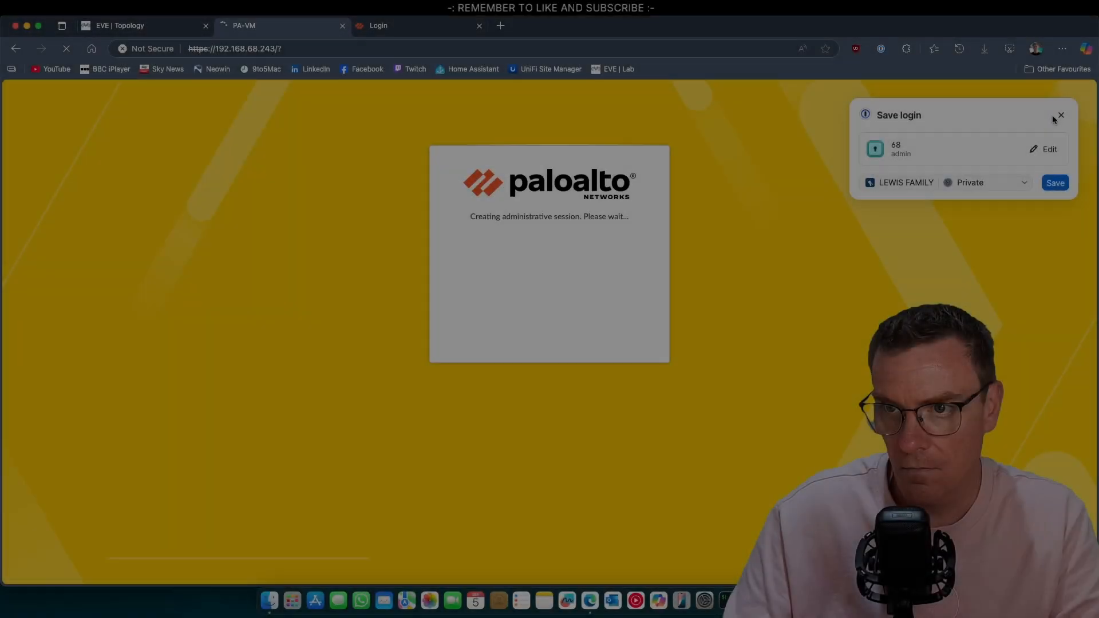
pyautogui.click(1056, 116)
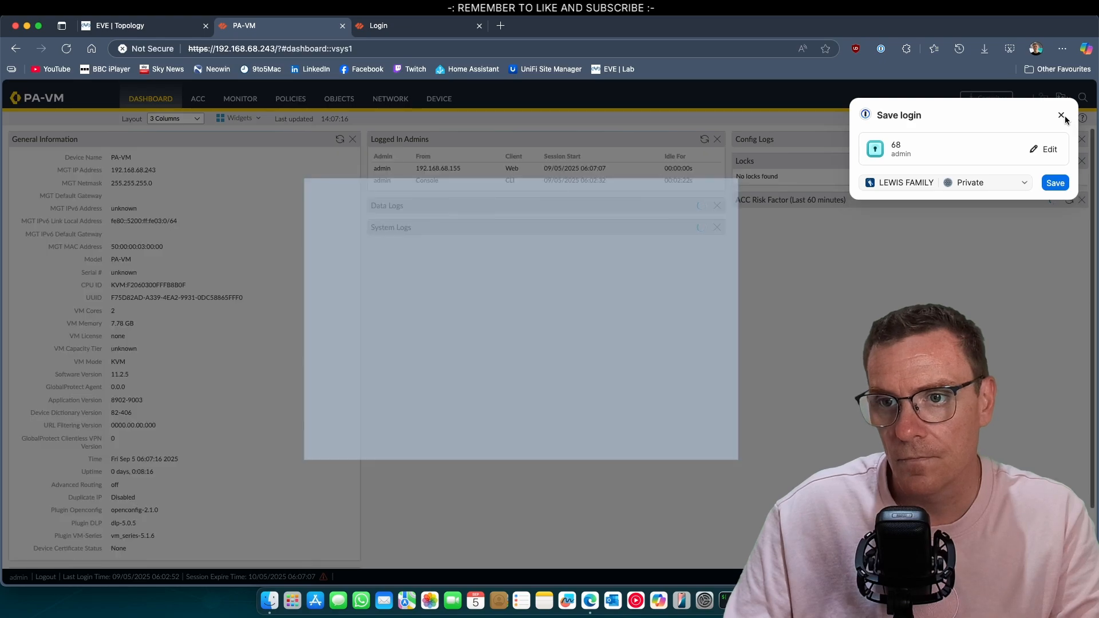
# Close the welcome notice with 'Do not show again' ticked
pyautogui.click(1063, 116)
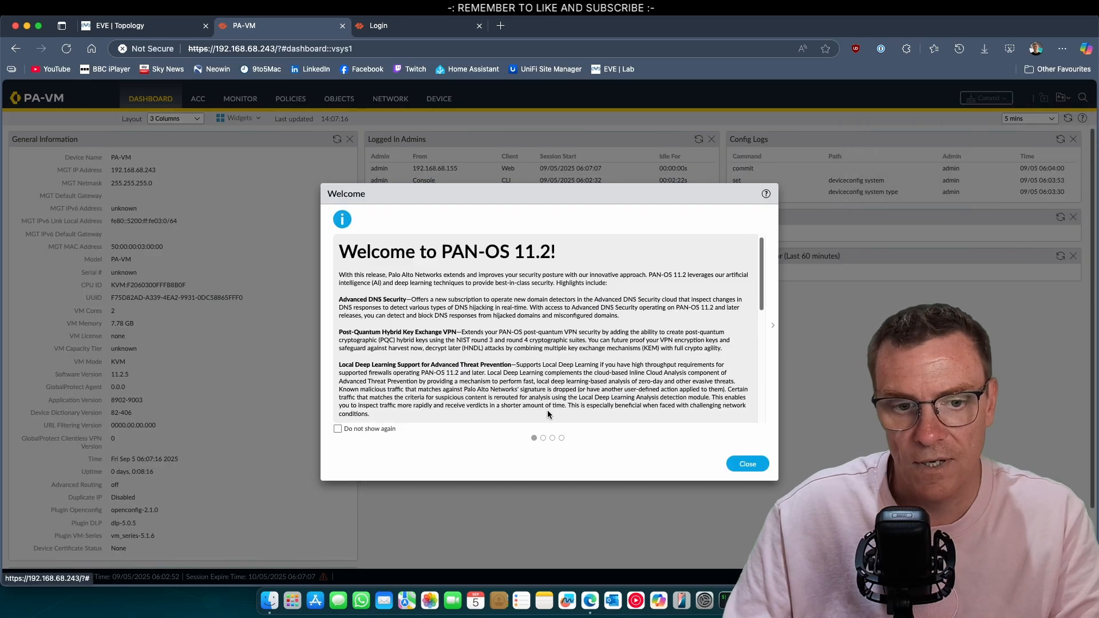
pyautogui.click(338, 431)
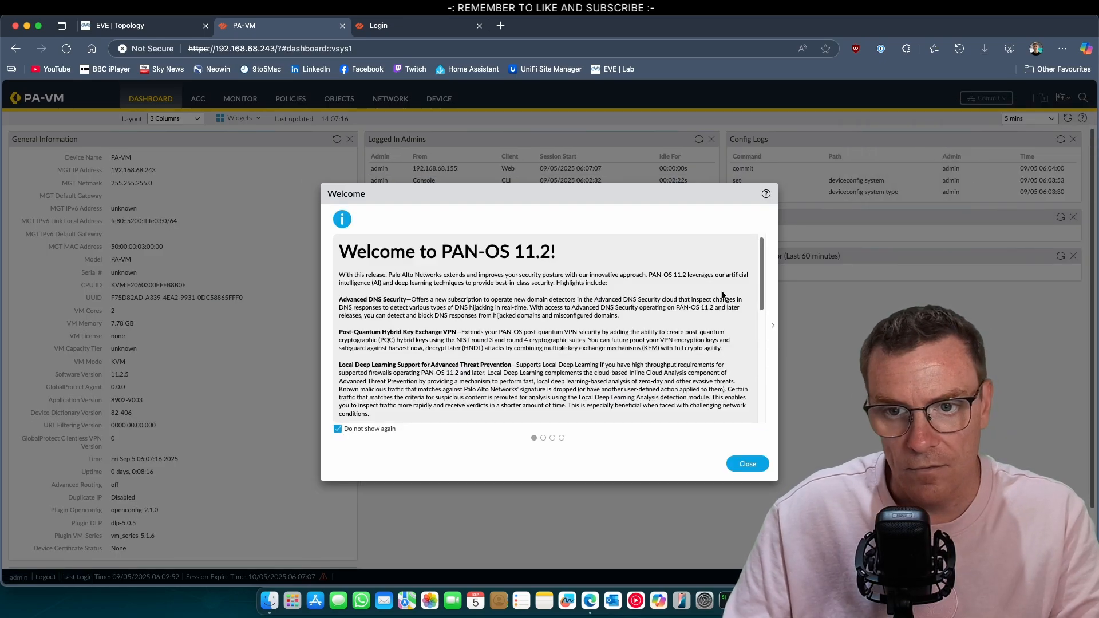
pyautogui.moveTo(761, 276); pyautogui.dragTo(754, 425)
pyautogui.click(747, 464)
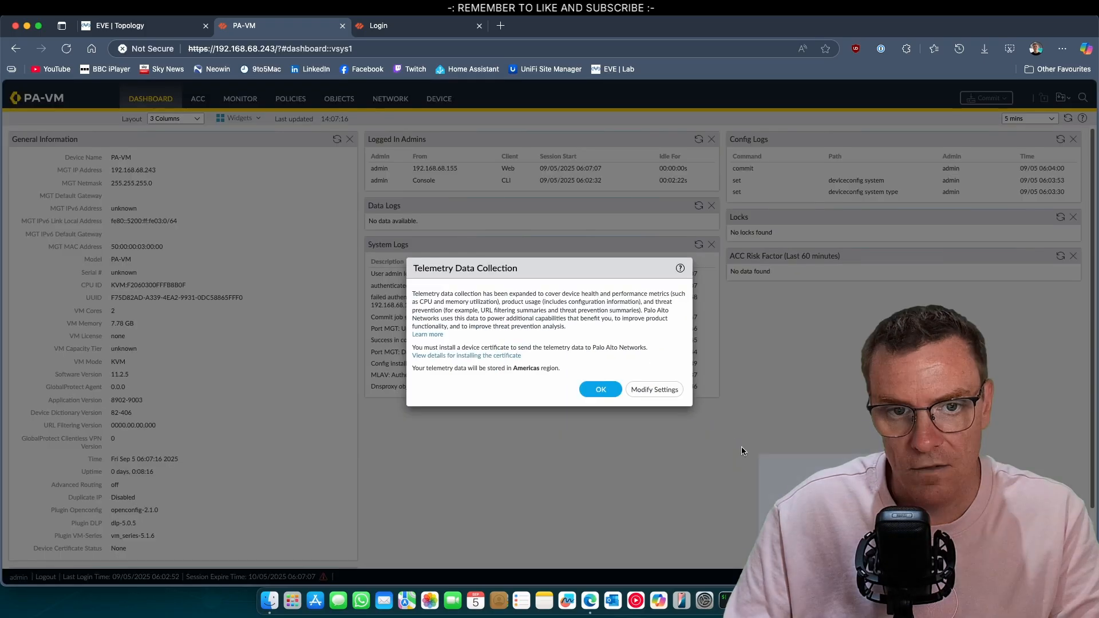
# Disable Enable Telemetry in the telemetry settings and dismiss the certificate notice
pyautogui.click(659, 390)
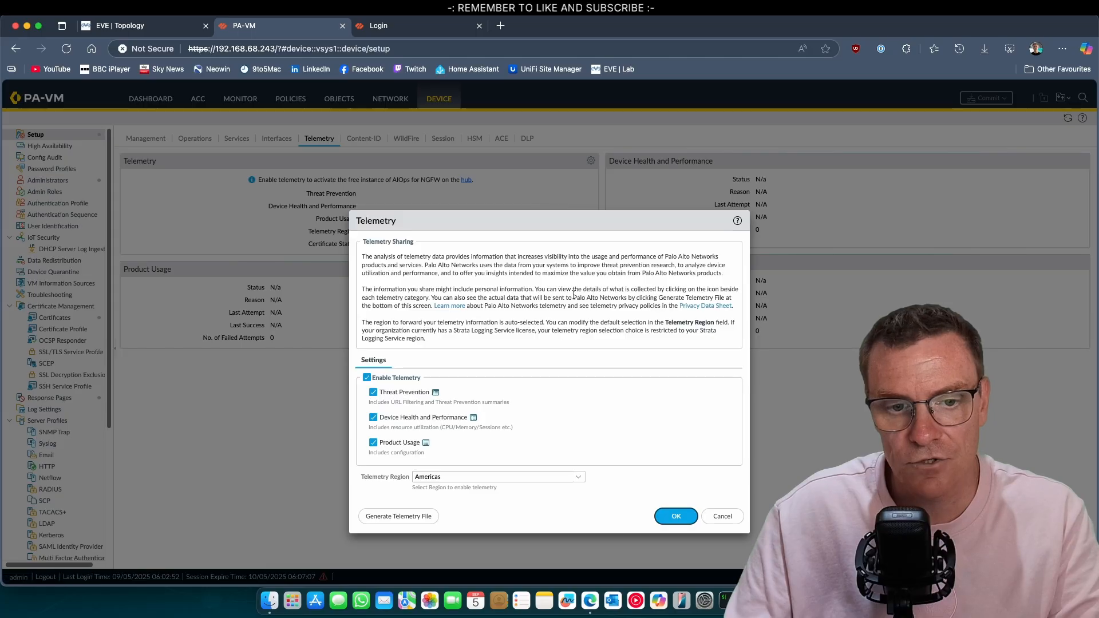
pyautogui.click(367, 378)
pyautogui.click(689, 517)
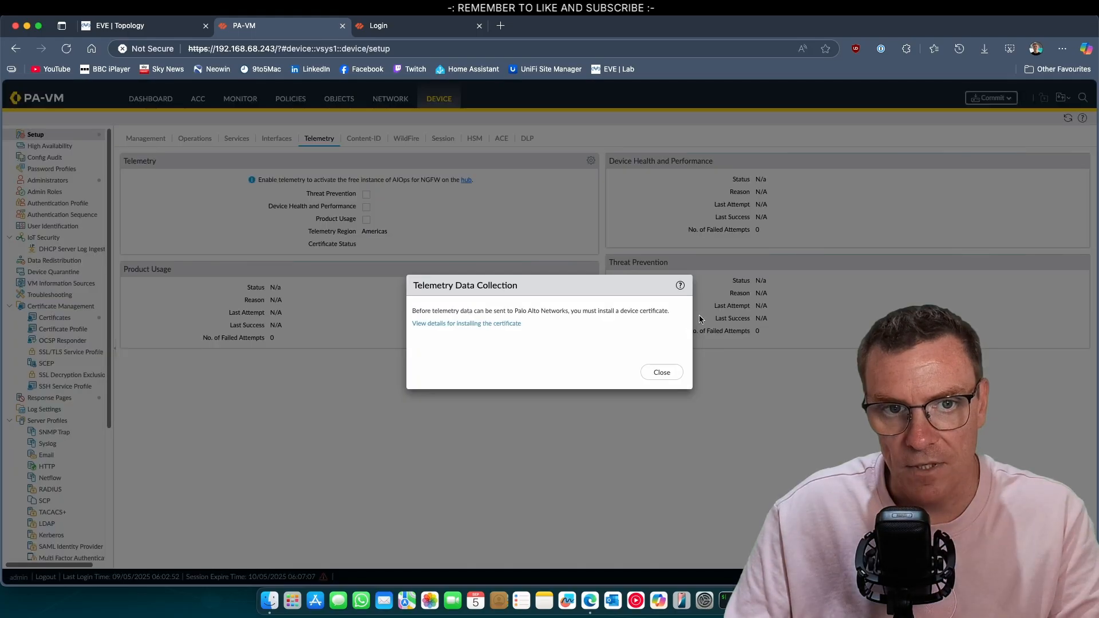
pyautogui.click(676, 373)
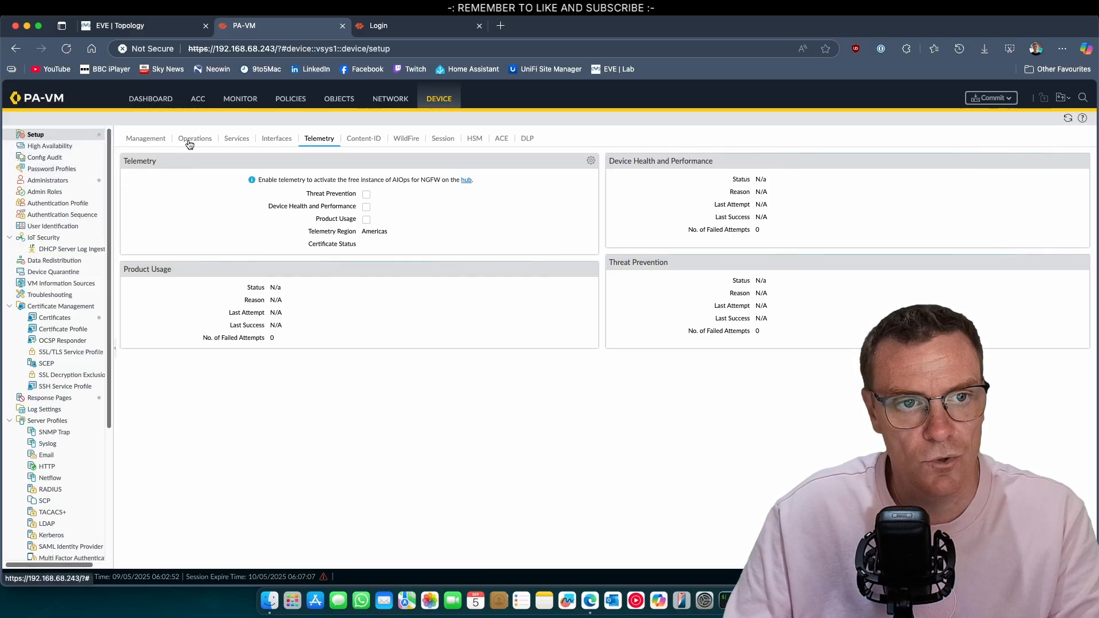
# In Management General Settings, set hostname PA-FW1 and time zone Europe/London
pyautogui.click(146, 140)
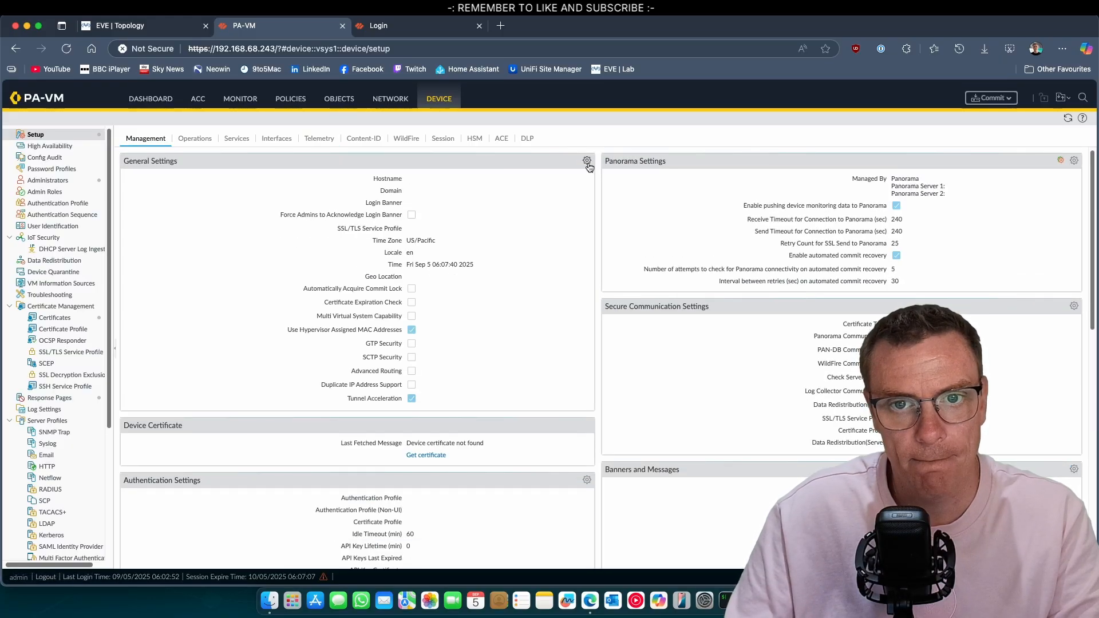
pyautogui.click(587, 161)
pyautogui.click(516, 169)
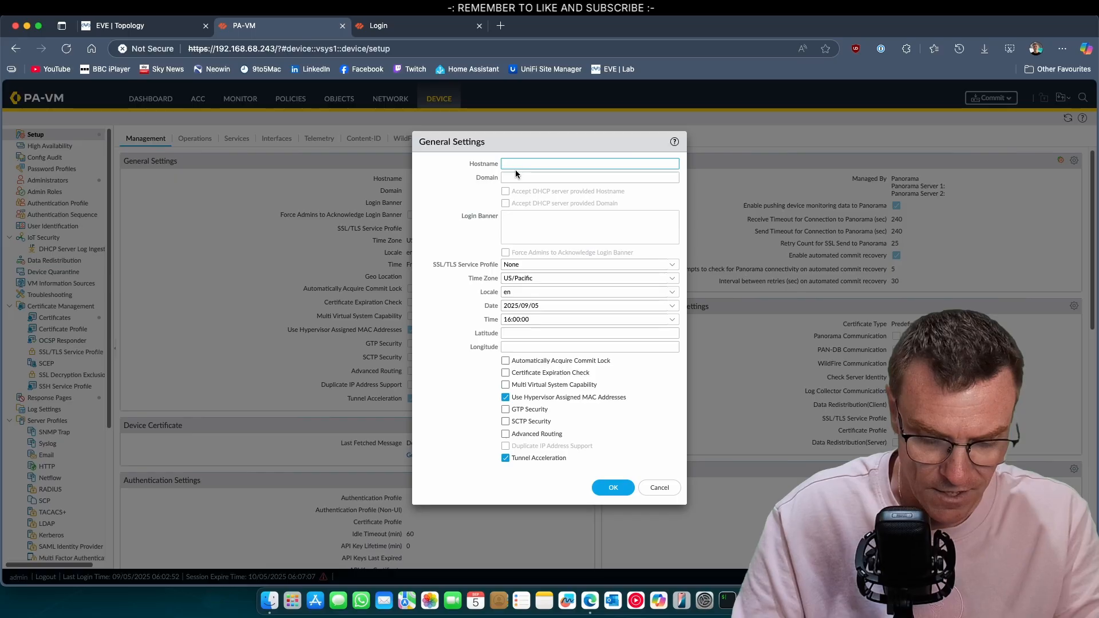
pyautogui.write('PA-FW1')
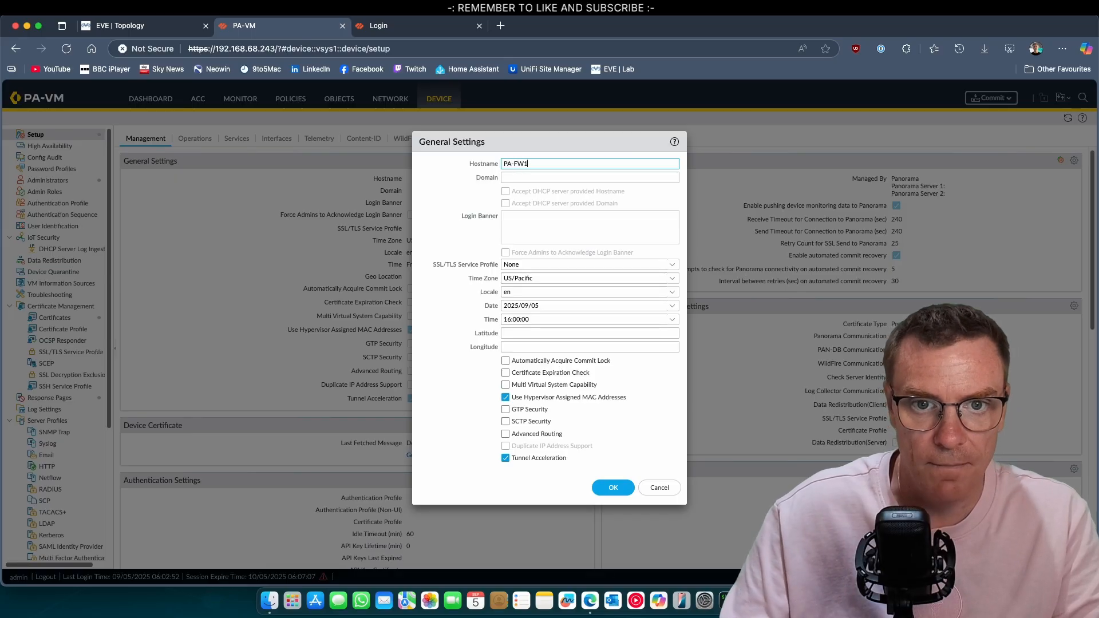
pyautogui.click(666, 279)
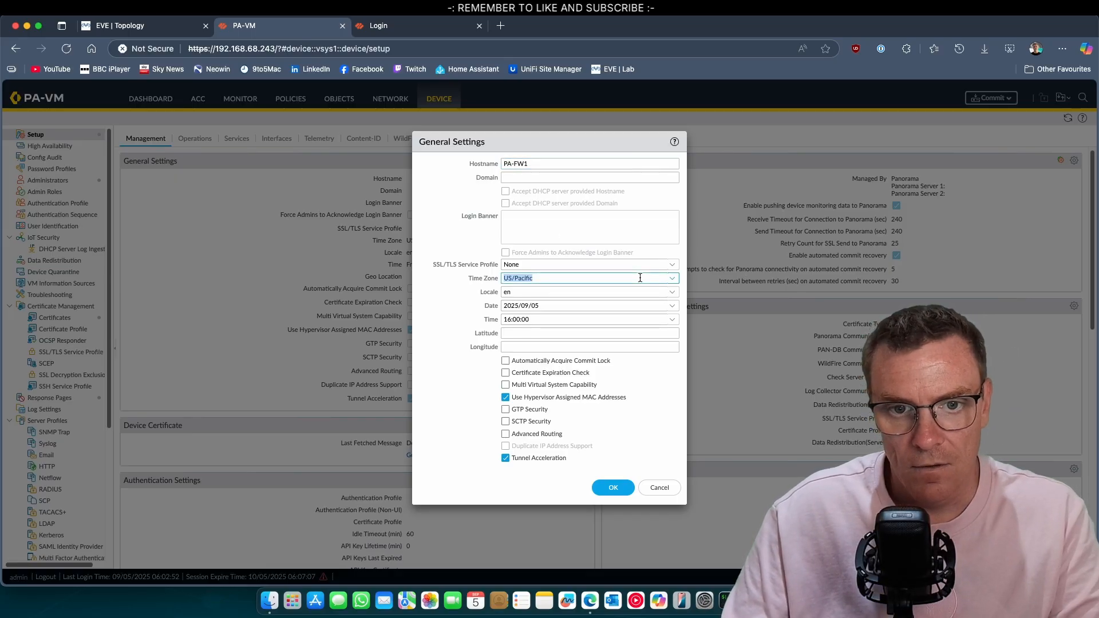
pyautogui.write('Euro')
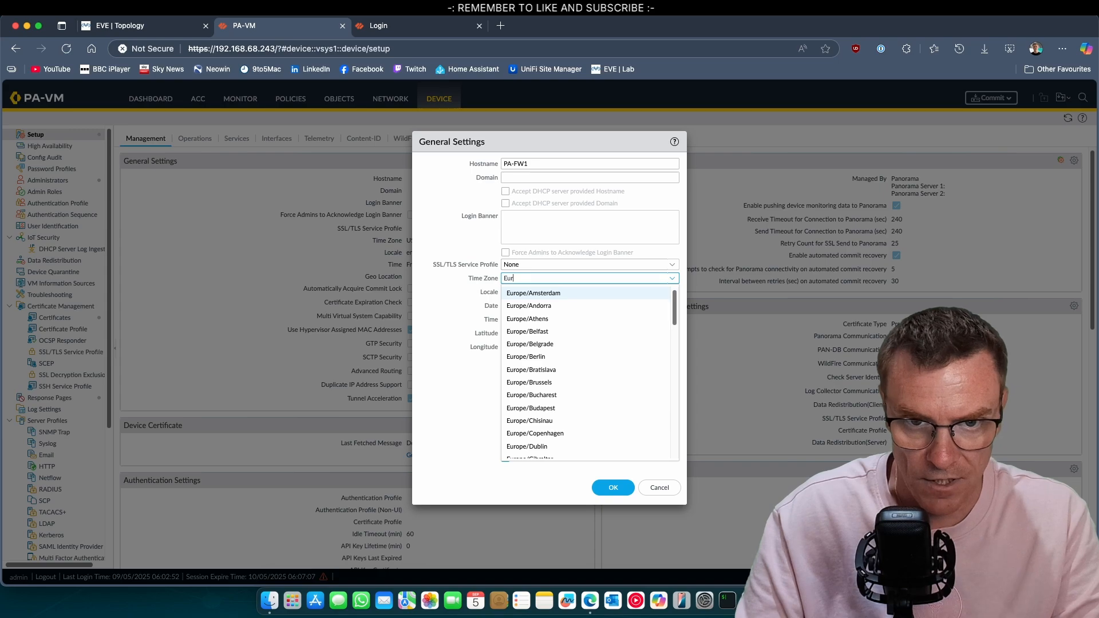
pyautogui.press('Down')
pyautogui.press('Down')
pyautogui.press('Down')
pyautogui.press('Down')
pyautogui.press('Down')
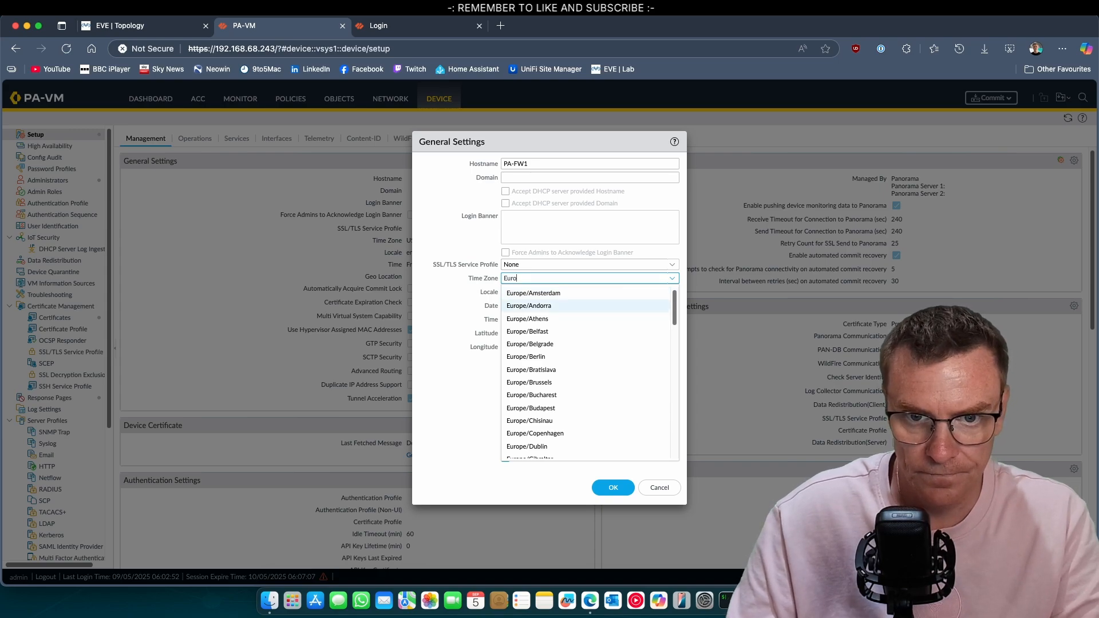
pyautogui.press('Down')
pyautogui.press('Down')
pyautogui.press('Down')
pyautogui.press('Down')
pyautogui.press('Down')
pyautogui.press('Down')
pyautogui.press('Down')
pyautogui.press('Down')
pyautogui.press('Down')
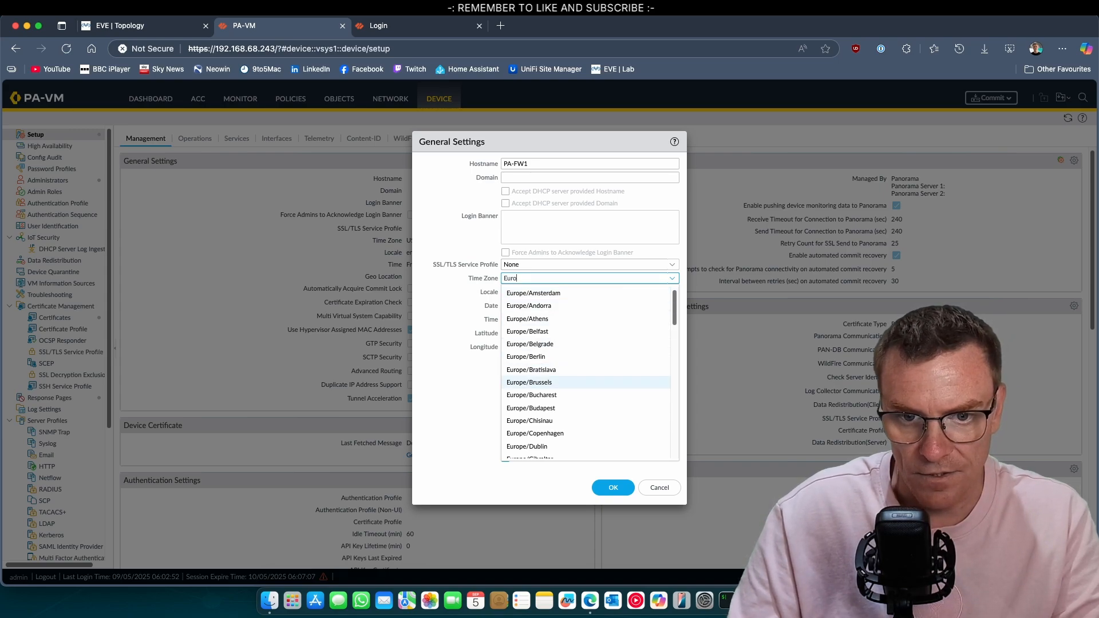
pyautogui.press('Down')
pyautogui.press('Down')
pyautogui.press('Down')
pyautogui.press('Down')
pyautogui.press('Down')
pyautogui.press('Down')
pyautogui.press('Down')
pyautogui.press('Down')
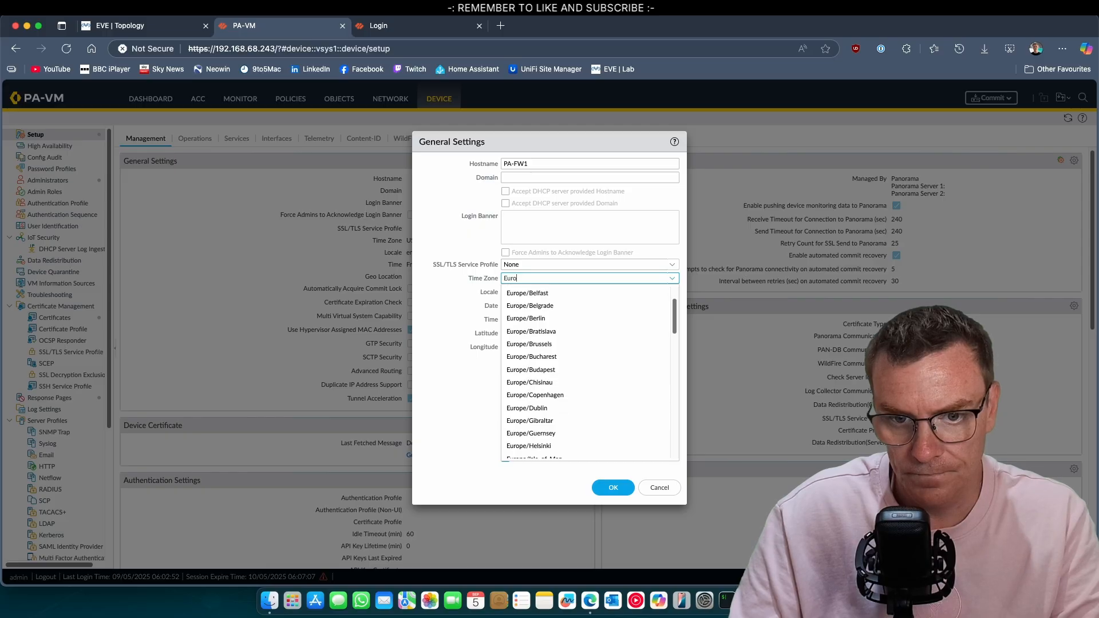
pyautogui.press('Down')
pyautogui.press('Down')
pyautogui.press('Down')
pyautogui.press('Down')
pyautogui.press('Down')
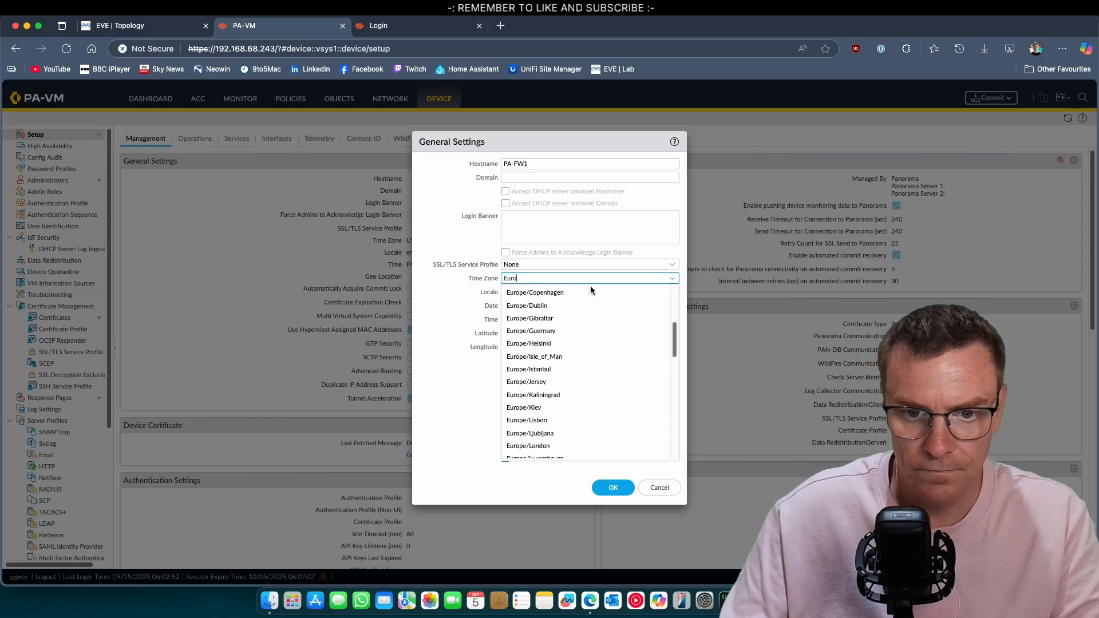
pyautogui.click(559, 435)
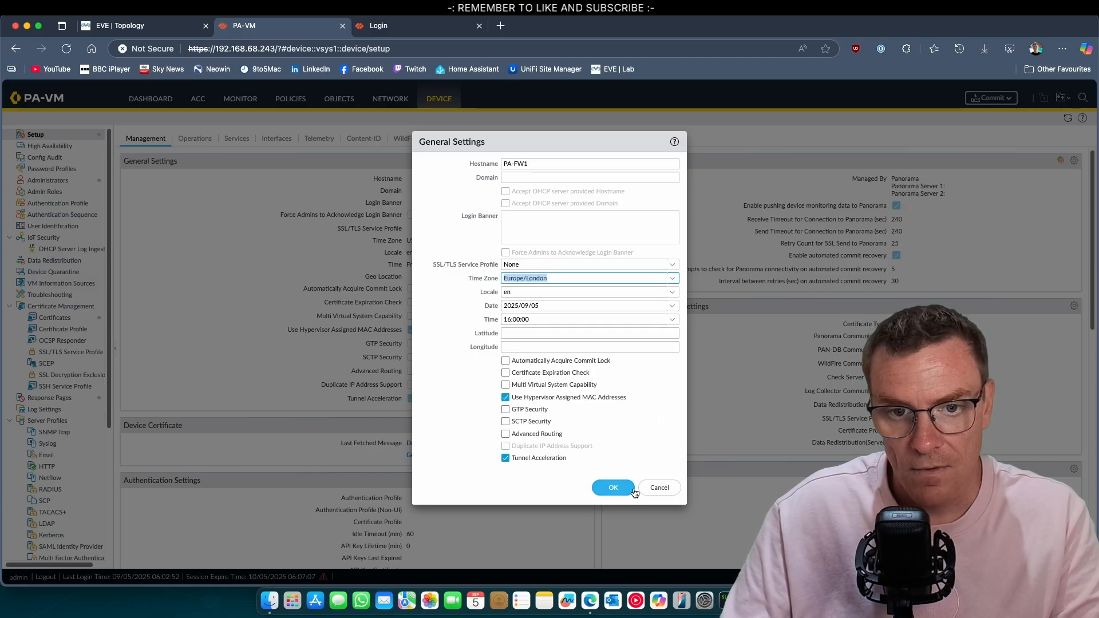
pyautogui.click(611, 487)
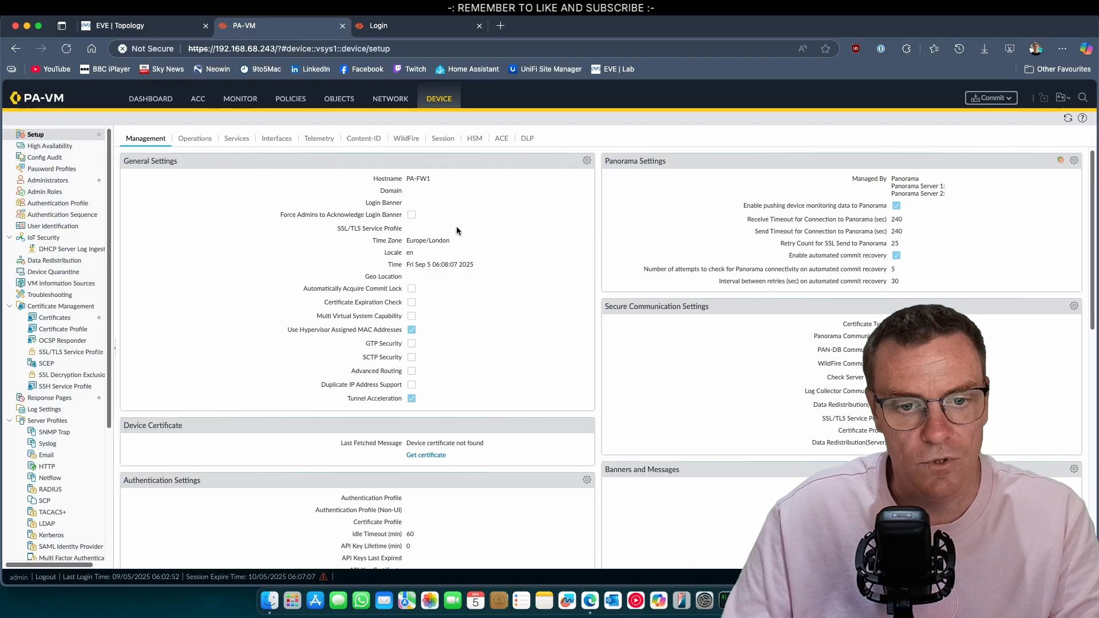
# Change ethernet1/6 and ethernet1/7 to interface type HA, then go to the Device pages
pyautogui.click(388, 106)
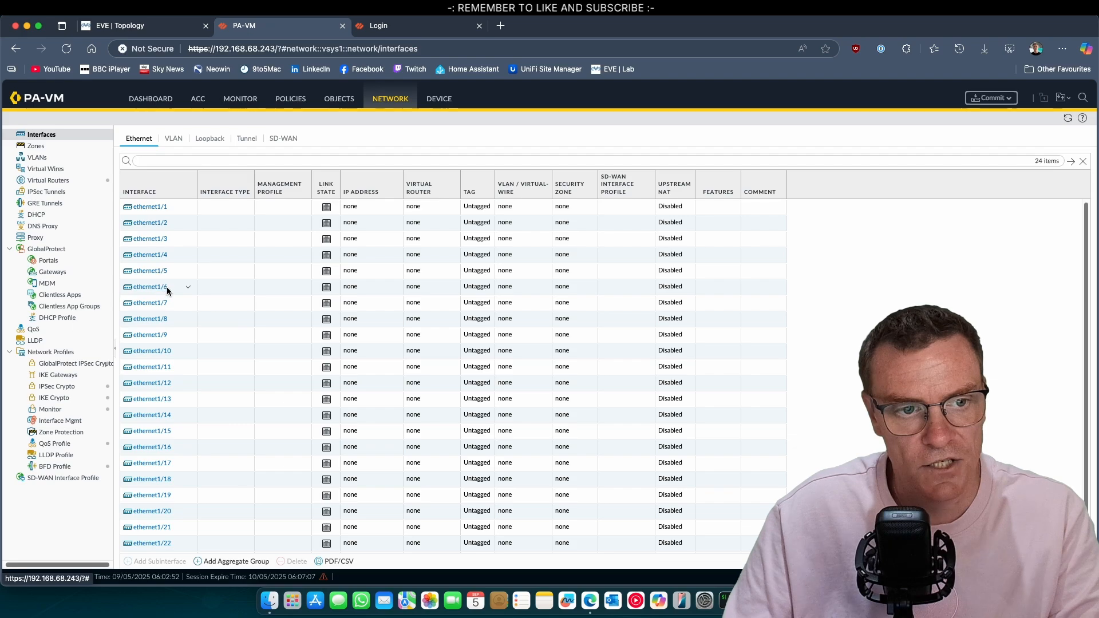
pyautogui.click(163, 289)
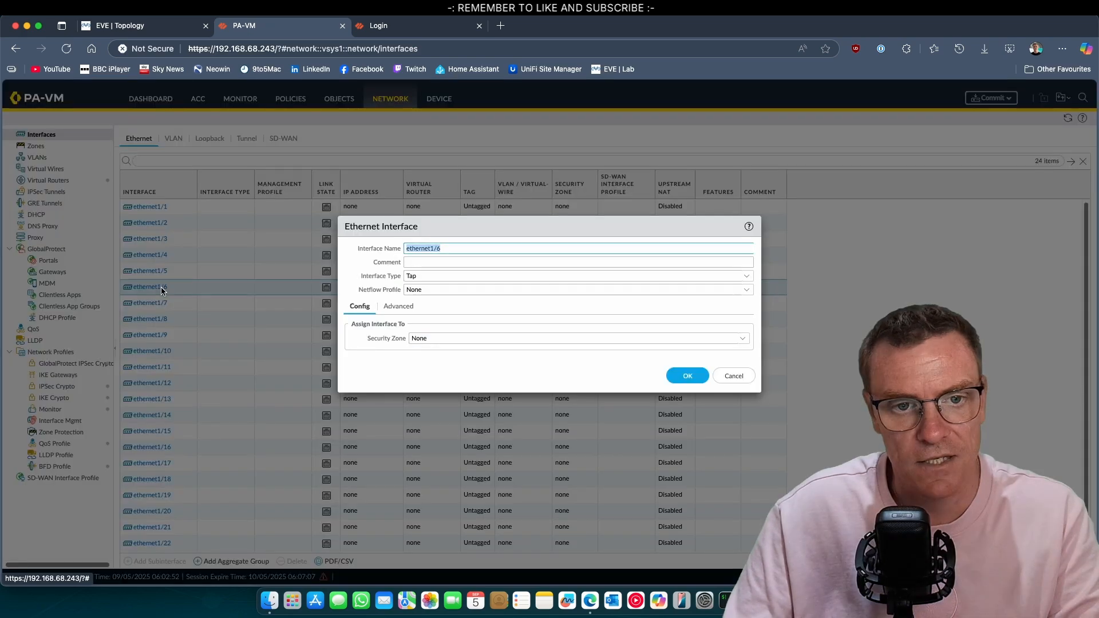
pyautogui.click(728, 276)
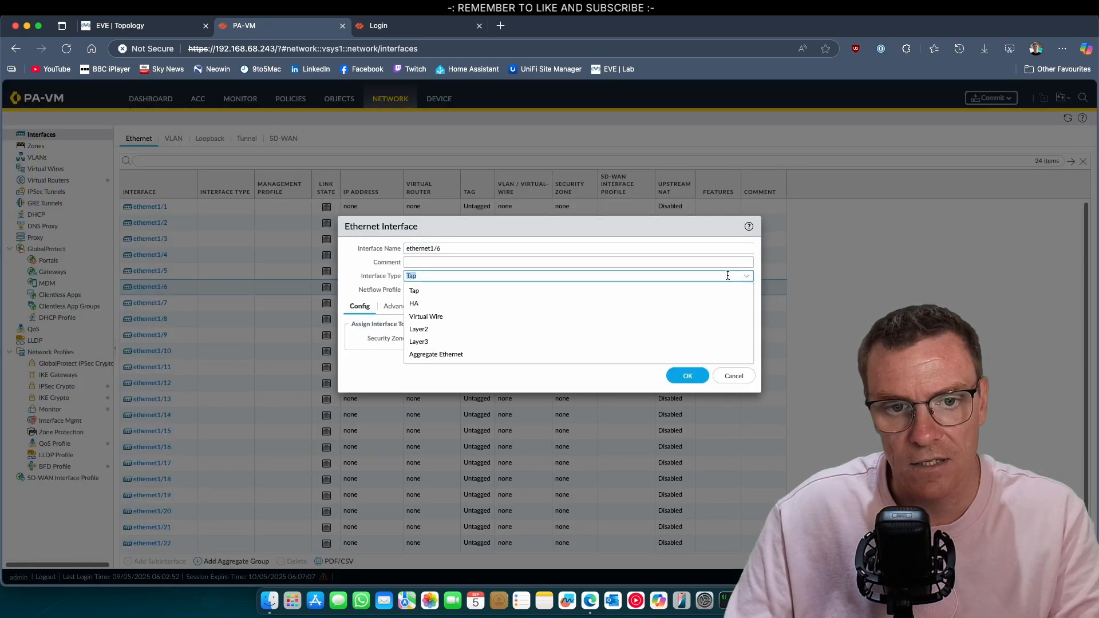
pyautogui.click(467, 303)
pyautogui.click(686, 363)
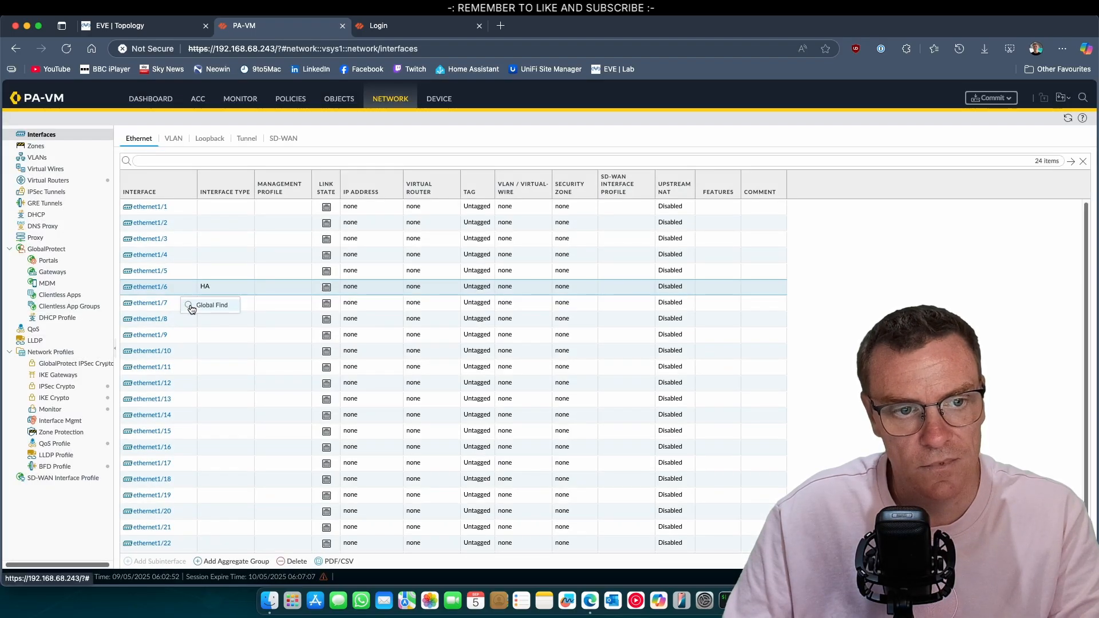
pyautogui.click(150, 303)
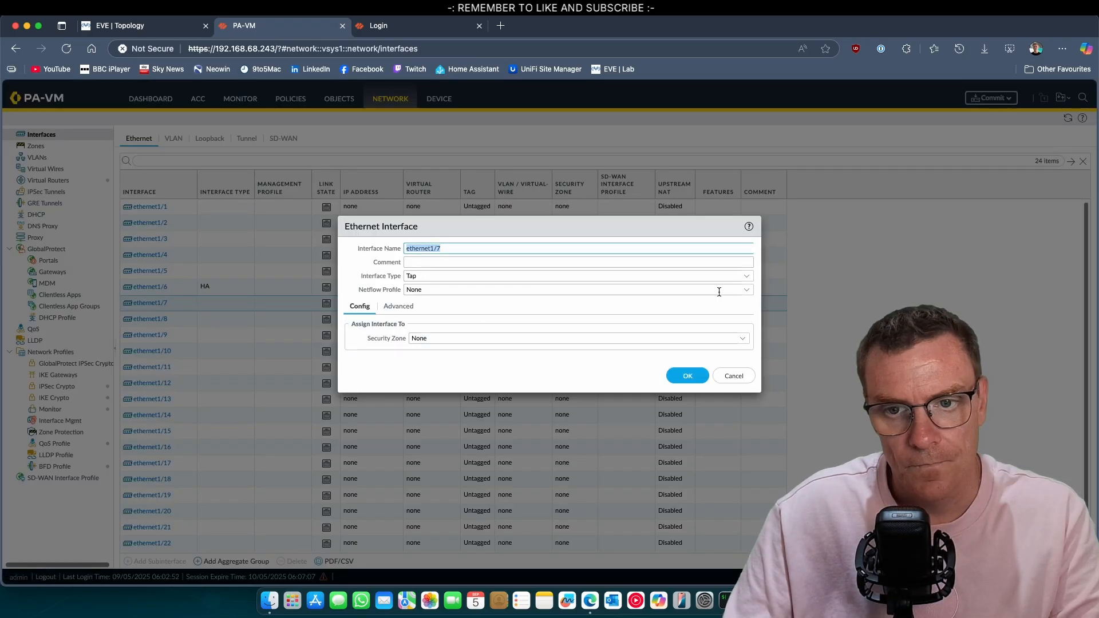
pyautogui.click(746, 278)
pyautogui.click(480, 304)
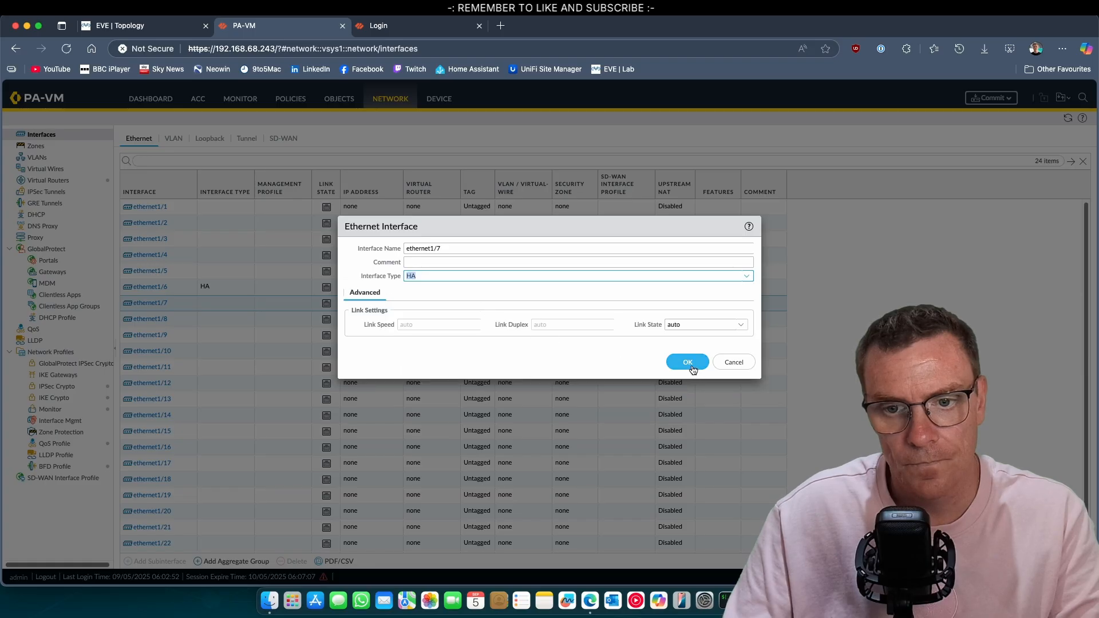
pyautogui.click(688, 362)
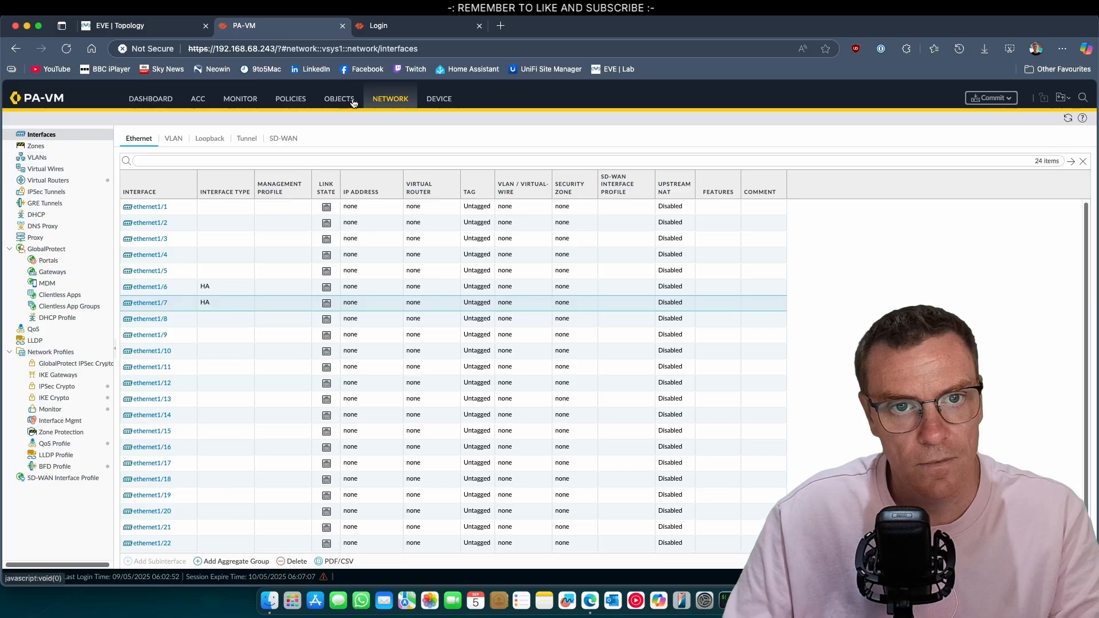
pyautogui.click(450, 101)
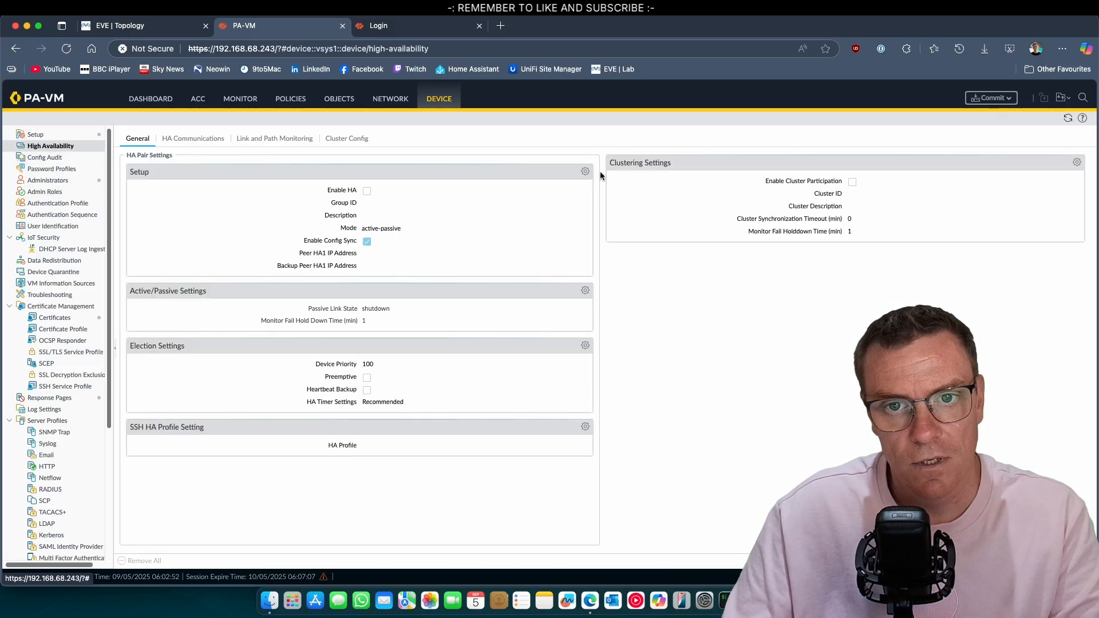
# Enable HA with group ID 10 and peer HA1 address 10.21.1.2
pyautogui.click(585, 171)
pyautogui.click(545, 281)
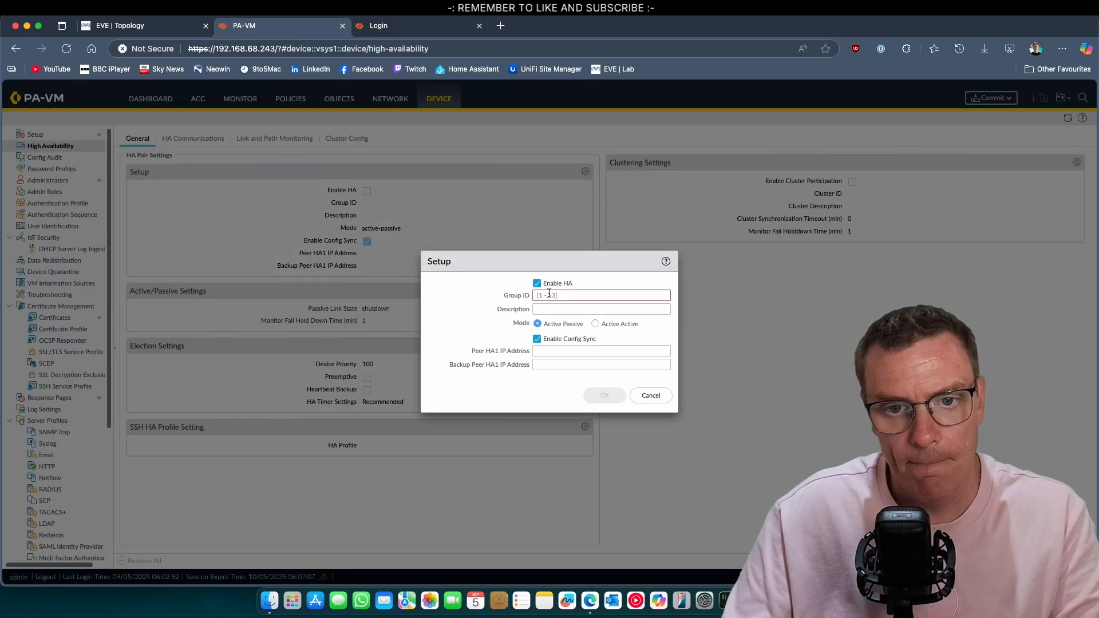
pyautogui.click(549, 295)
pyautogui.write('1')
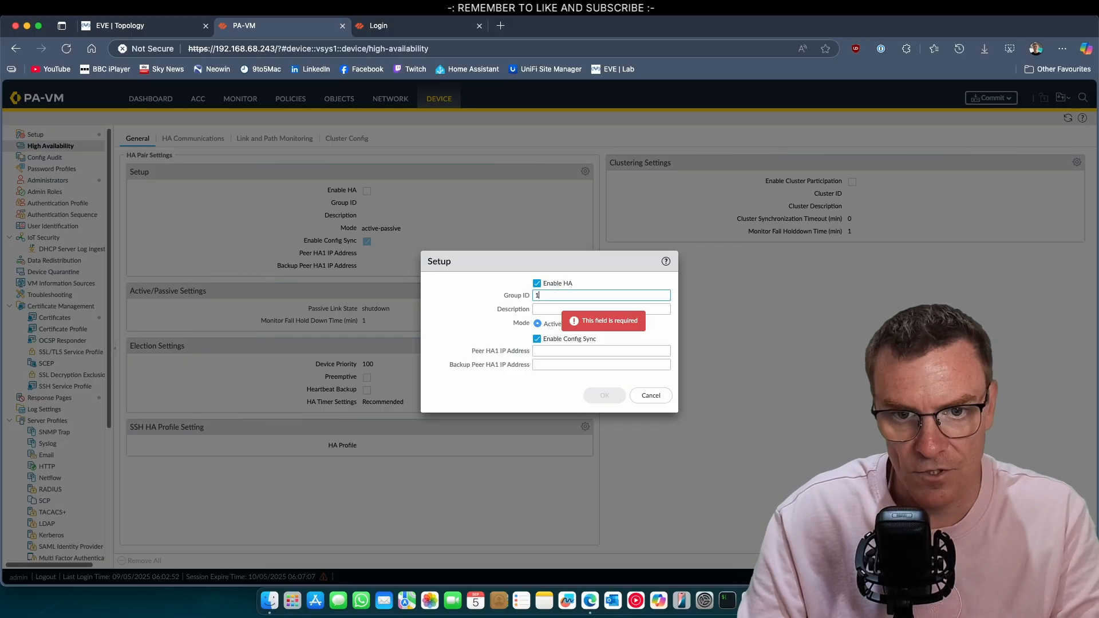
pyautogui.write('0')
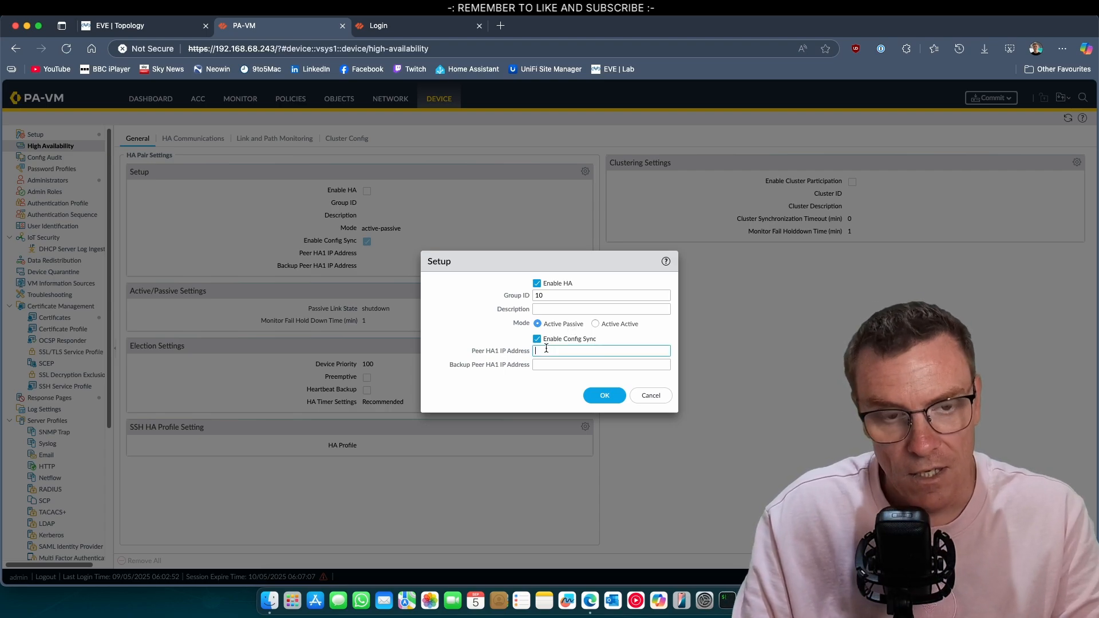
pyautogui.write('0.21.1')
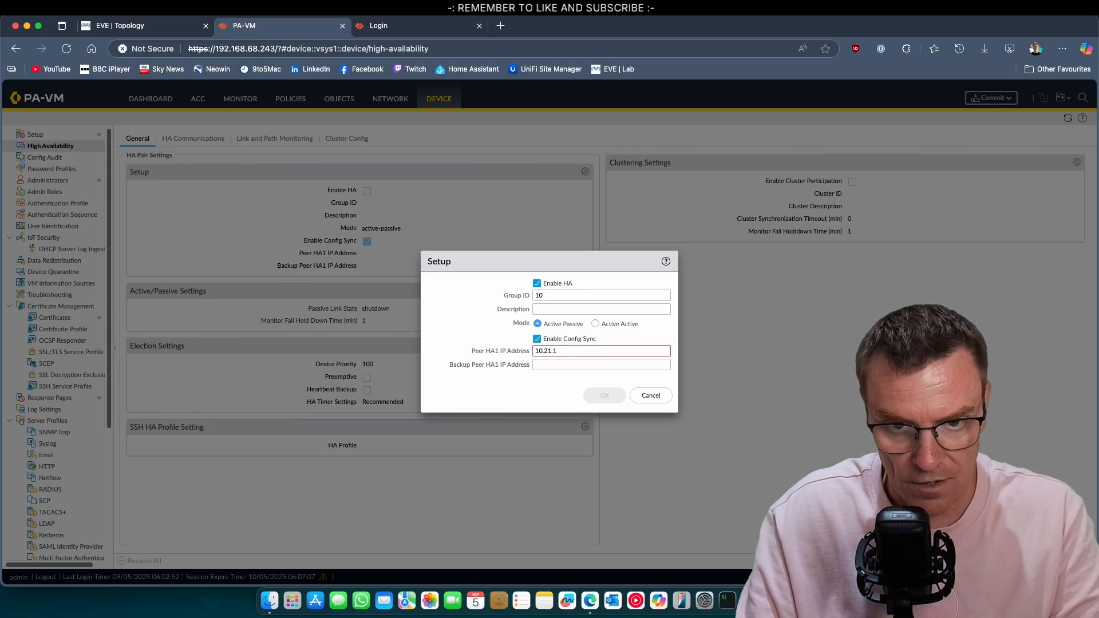
pyautogui.write('.2')
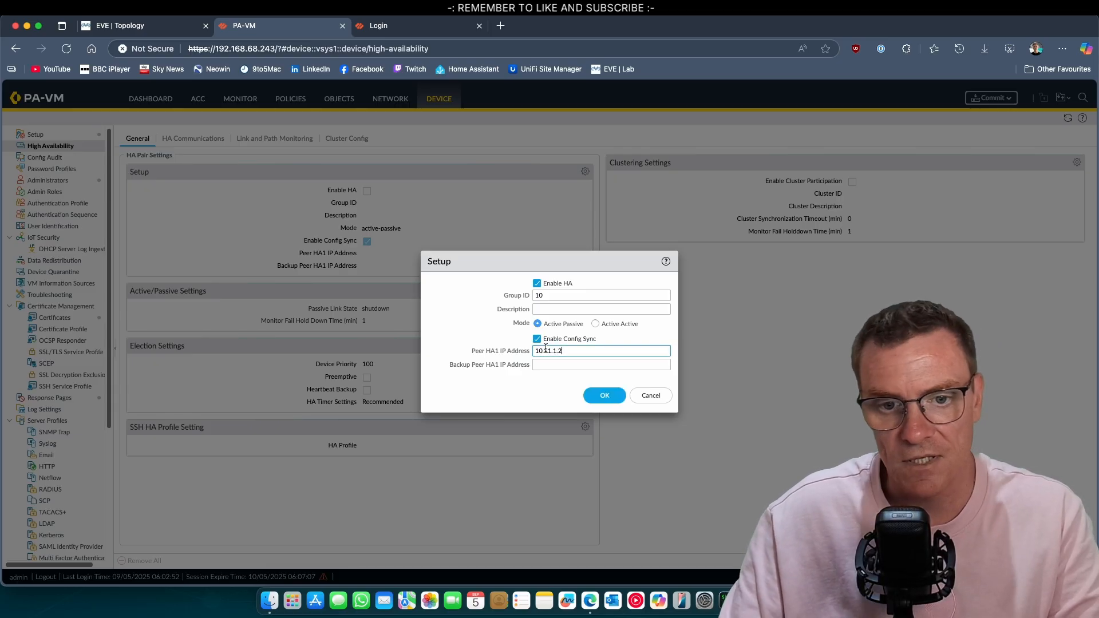
pyautogui.click(608, 396)
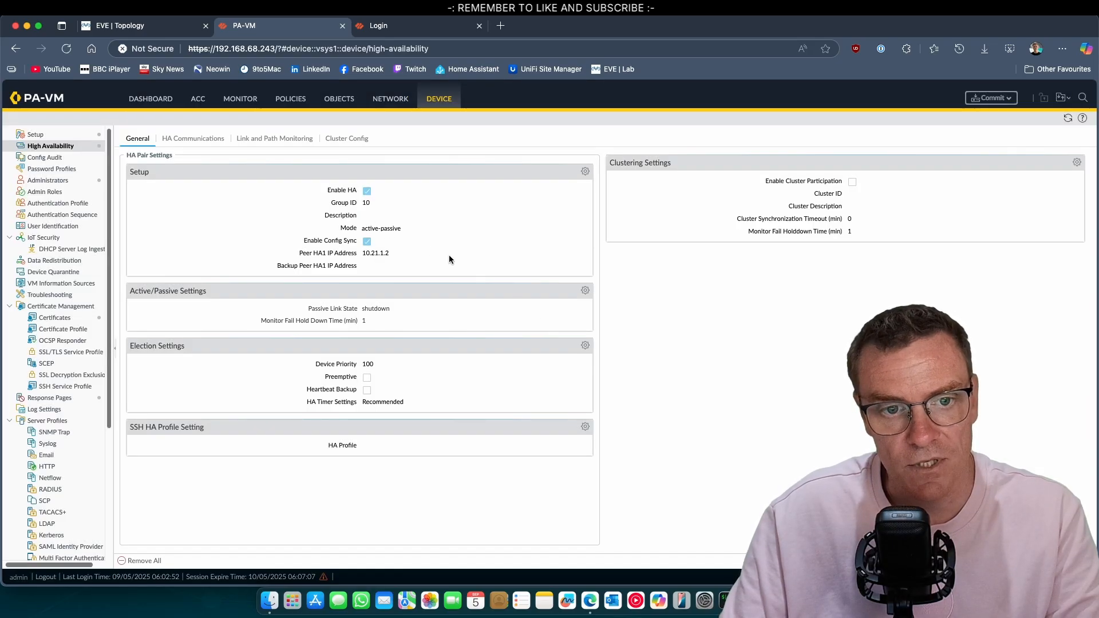
# Set the passive link state to auto and the device priority to 80
pyautogui.click(586, 292)
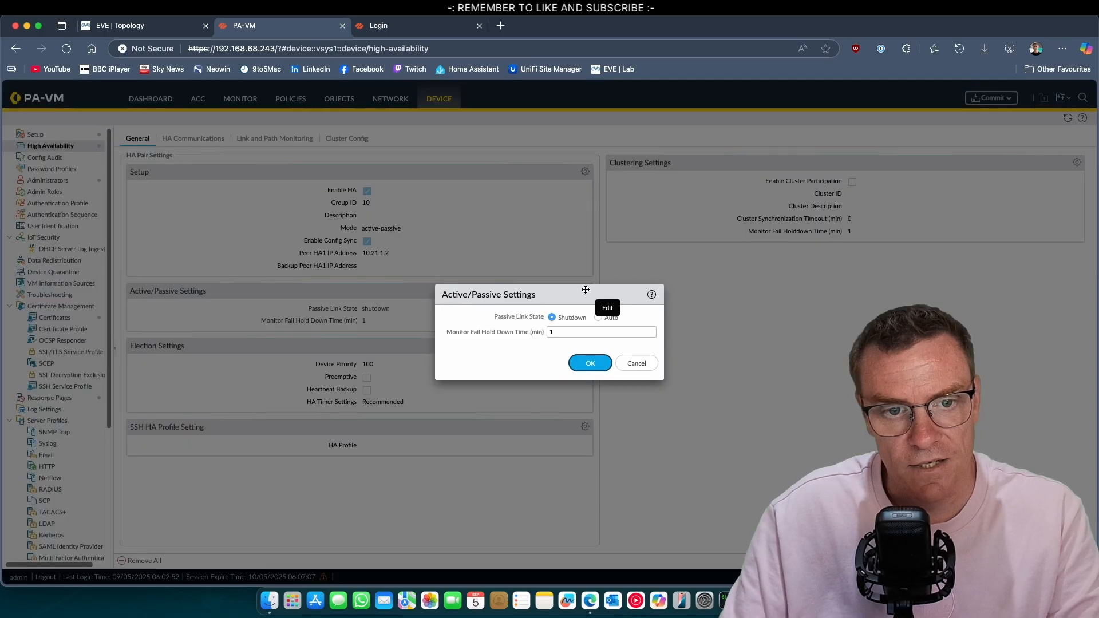
pyautogui.click(604, 321)
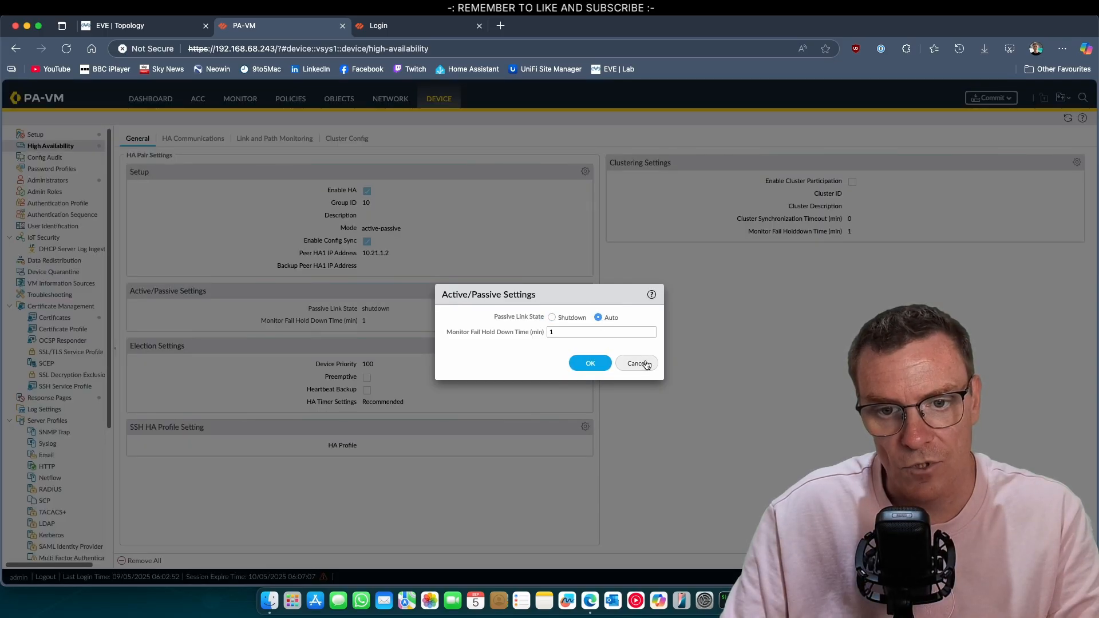
pyautogui.click(590, 364)
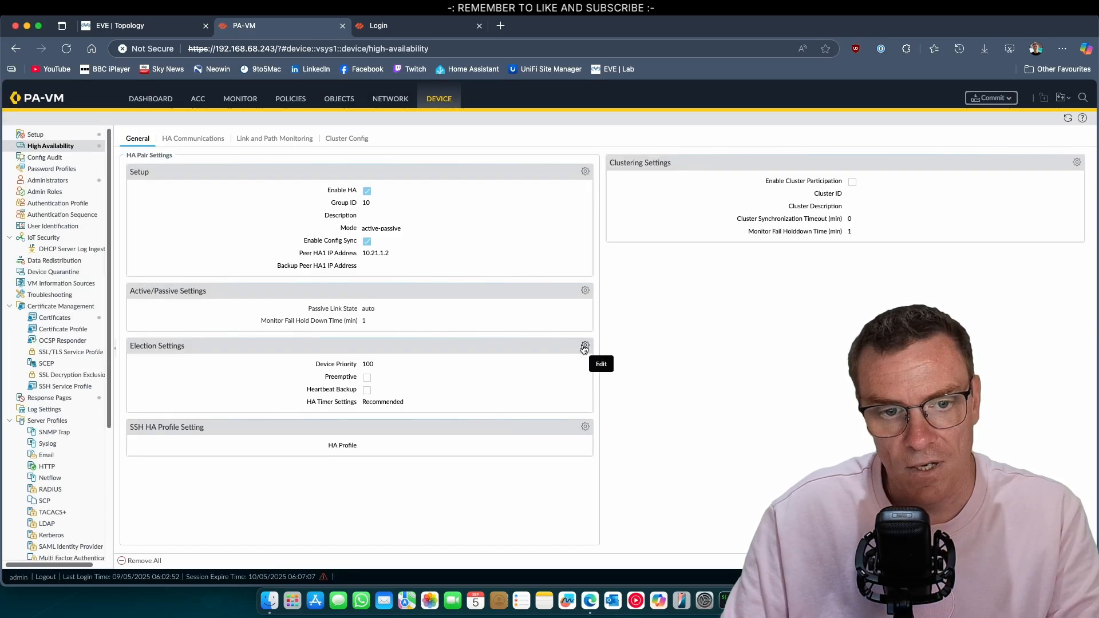
pyautogui.click(585, 347)
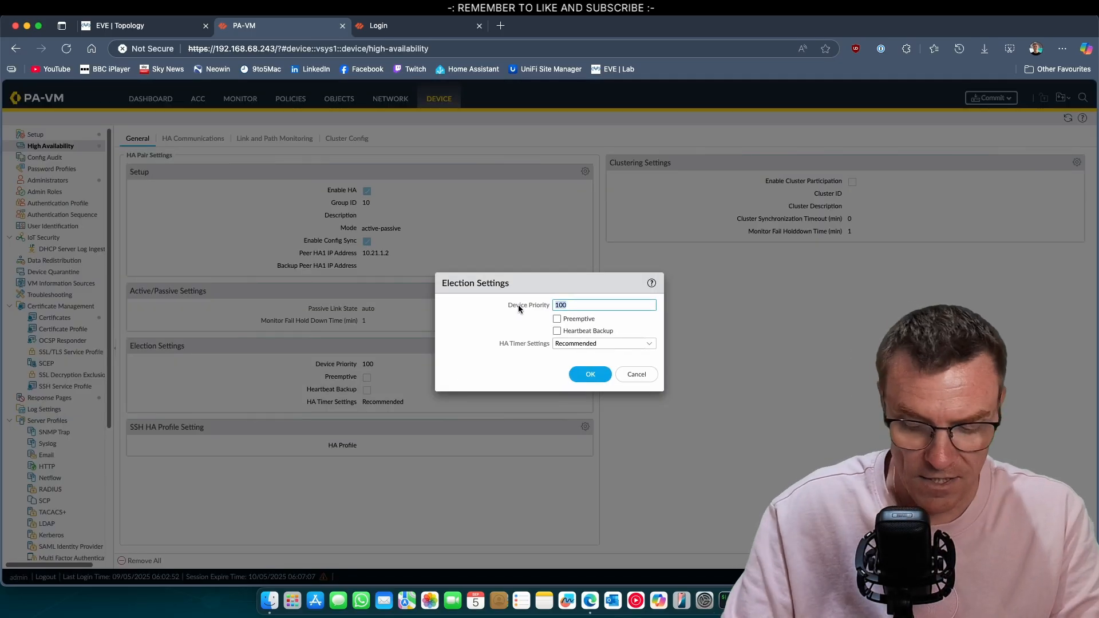
pyautogui.write('80')
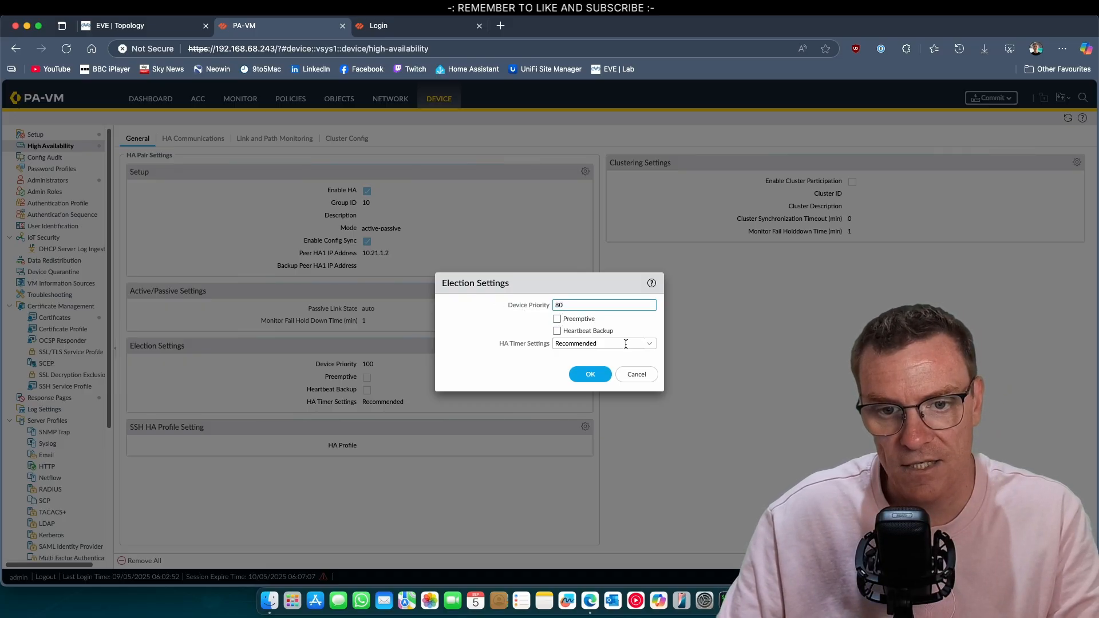
pyautogui.click(592, 377)
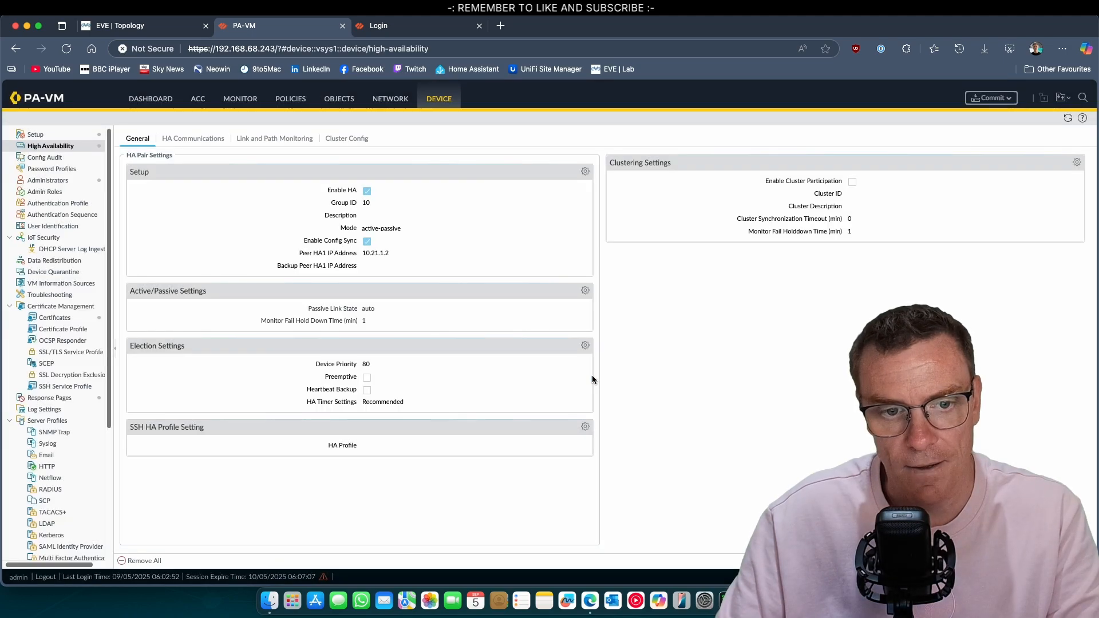
# Set the HA1 link to ethernet1/6 with IP 10.21.1.1 and netmask 255.255.255.0
pyautogui.click(198, 145)
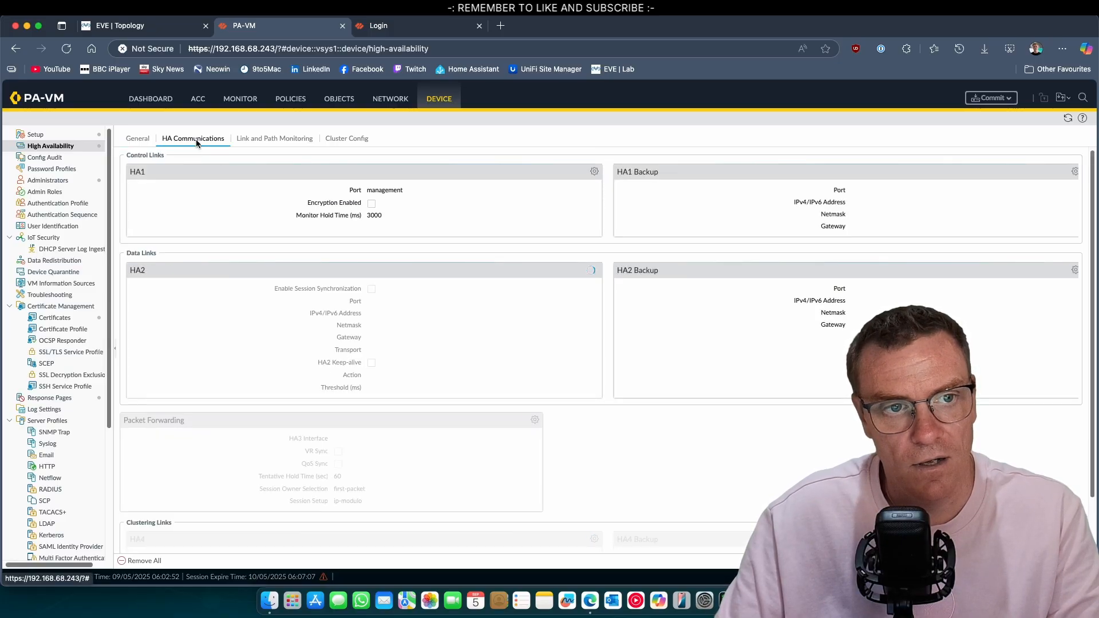
pyautogui.click(595, 173)
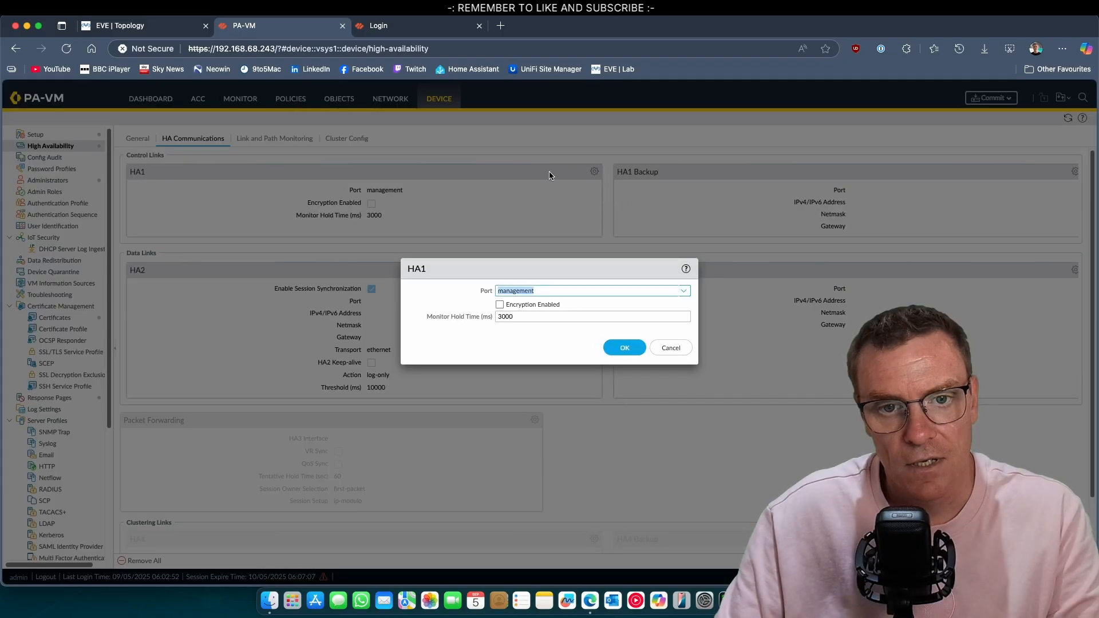
pyautogui.click(685, 293)
pyautogui.click(518, 303)
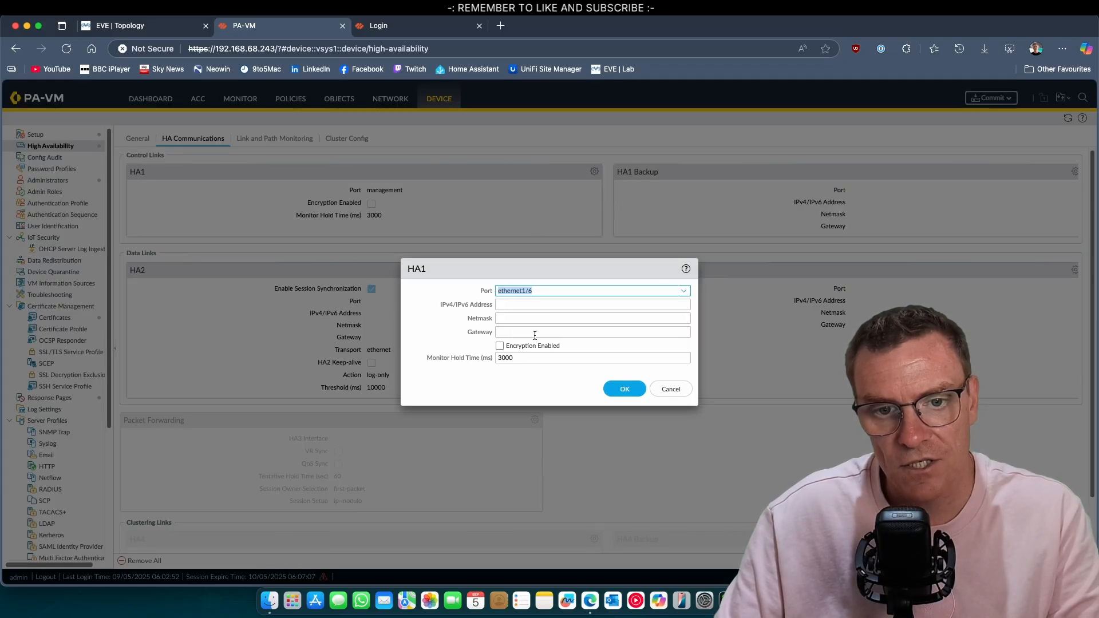
pyautogui.click(515, 305)
pyautogui.write('10')
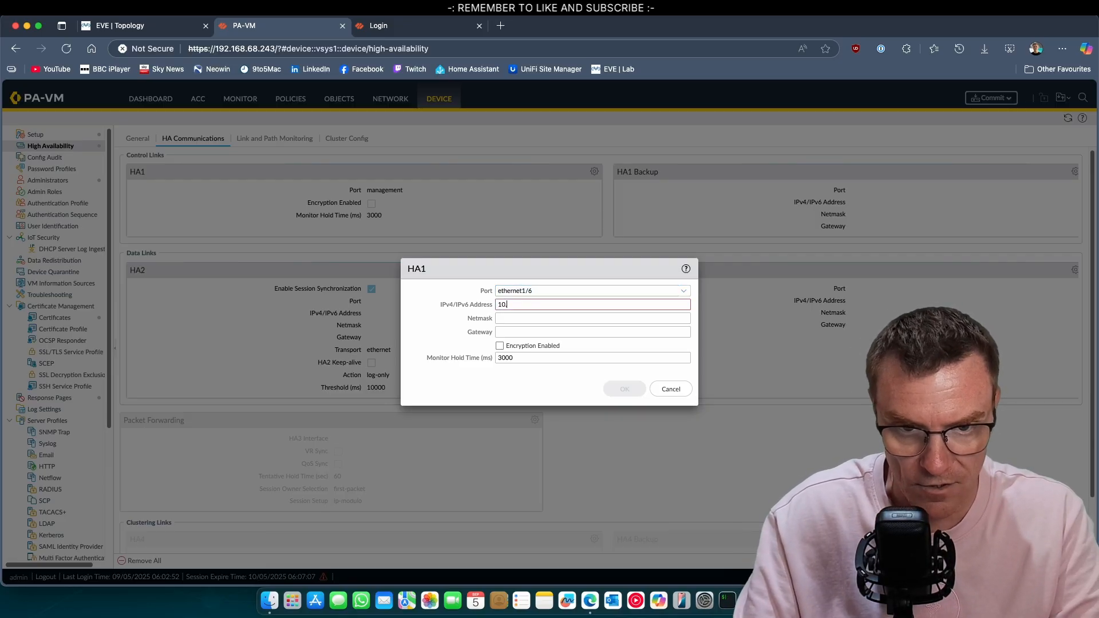
pyautogui.write('.21.1.1')
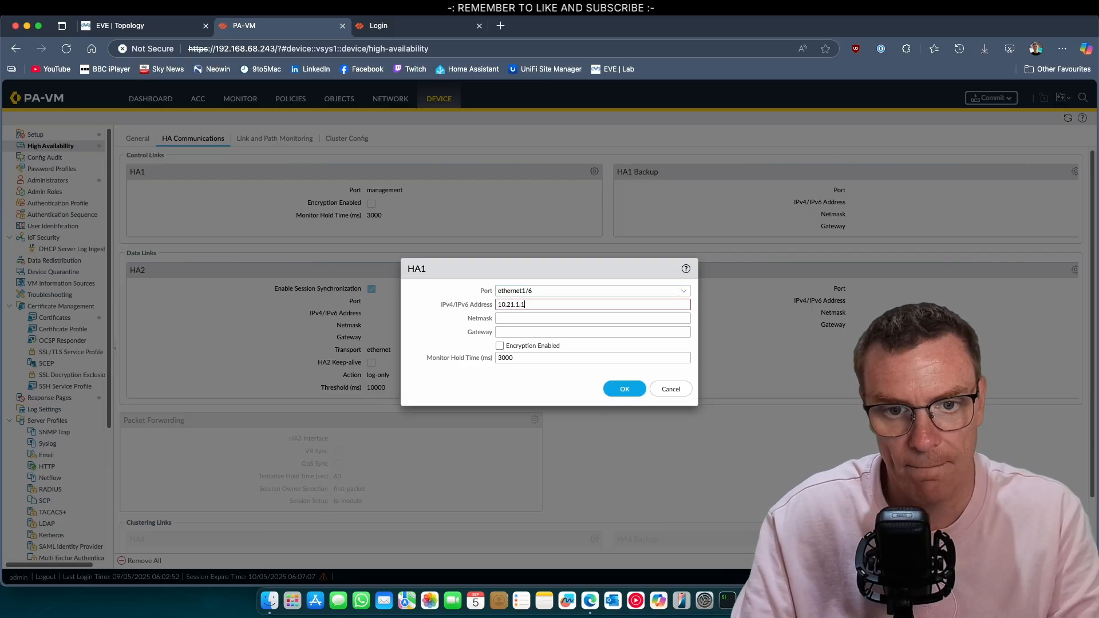
pyautogui.press('Tab')
pyautogui.write('255.255.255.0')
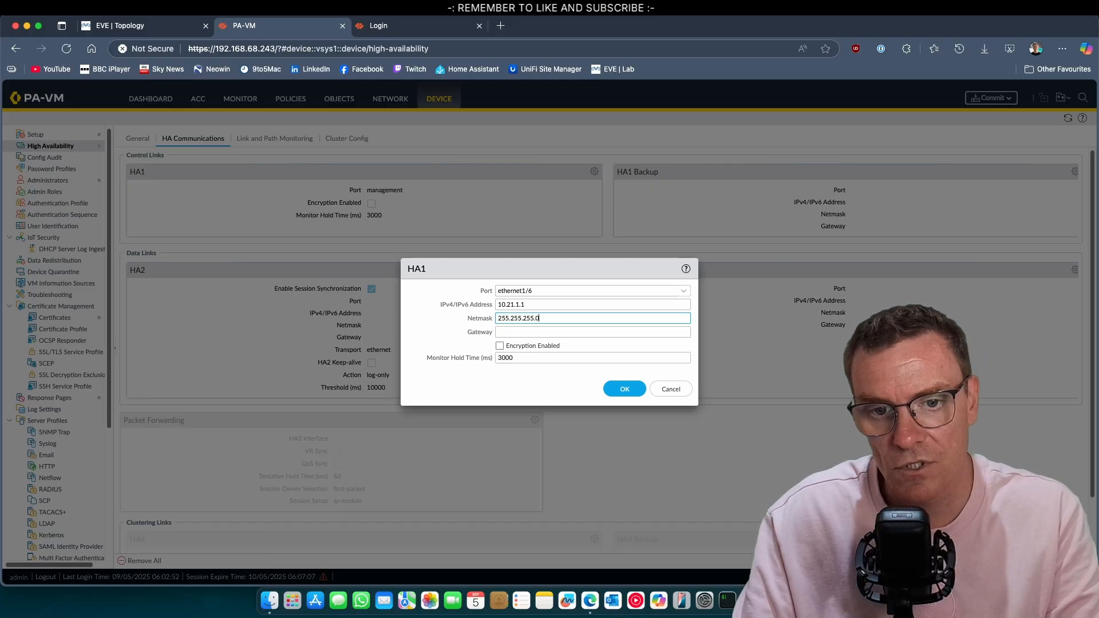
pyautogui.click(615, 390)
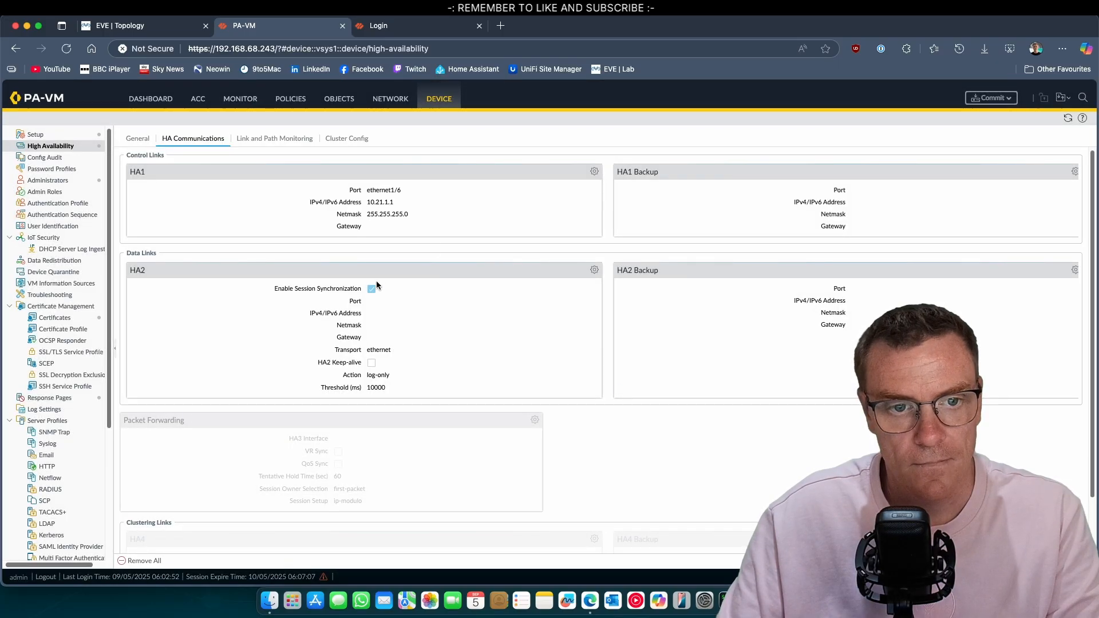
# Set the HA2 link to ethernet1/7 with HA2 keep-alive enabled
pyautogui.click(594, 270)
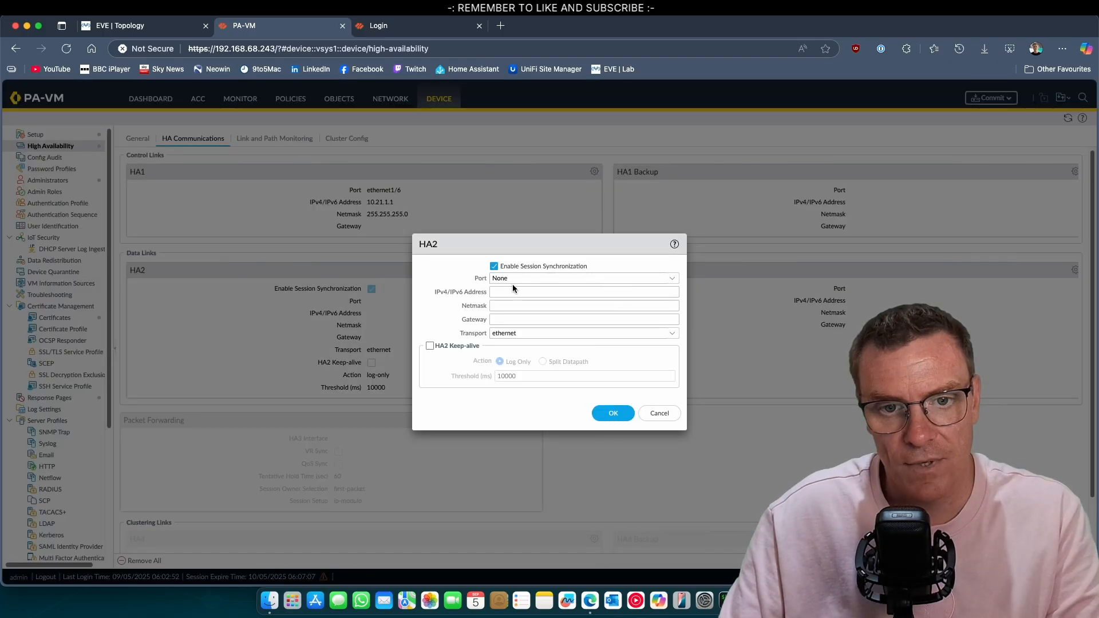
pyautogui.click(680, 277)
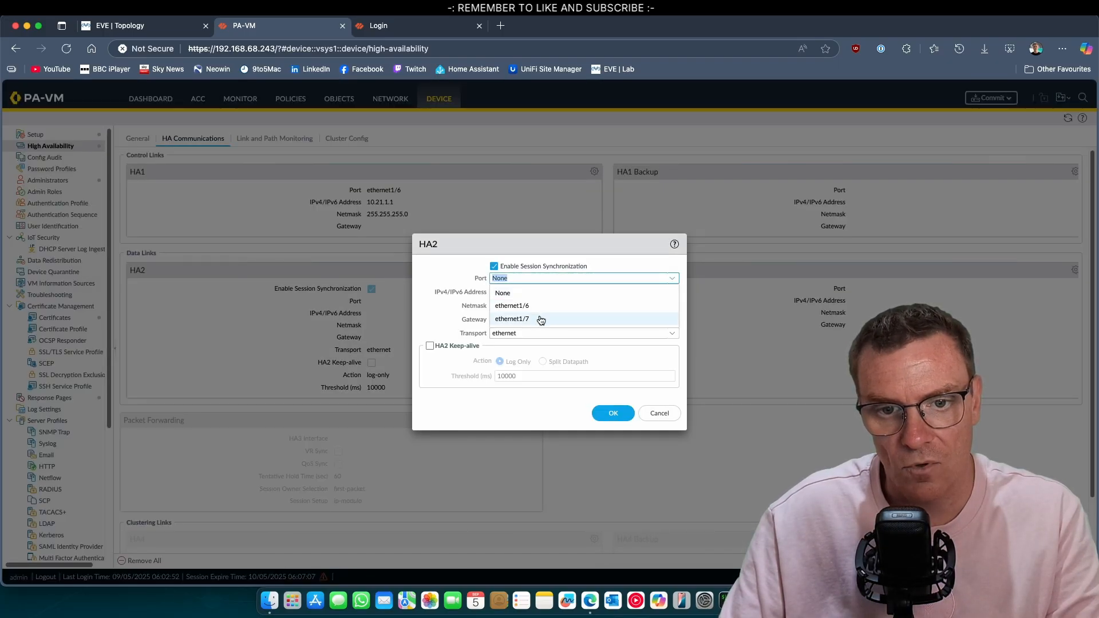
pyautogui.click(510, 291)
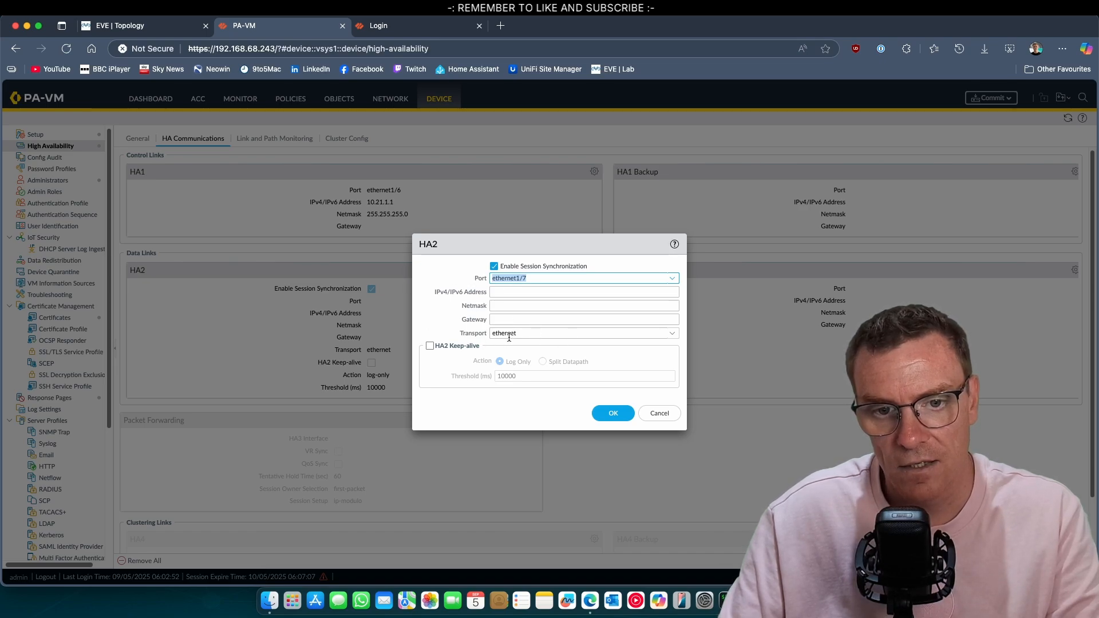
pyautogui.click(430, 346)
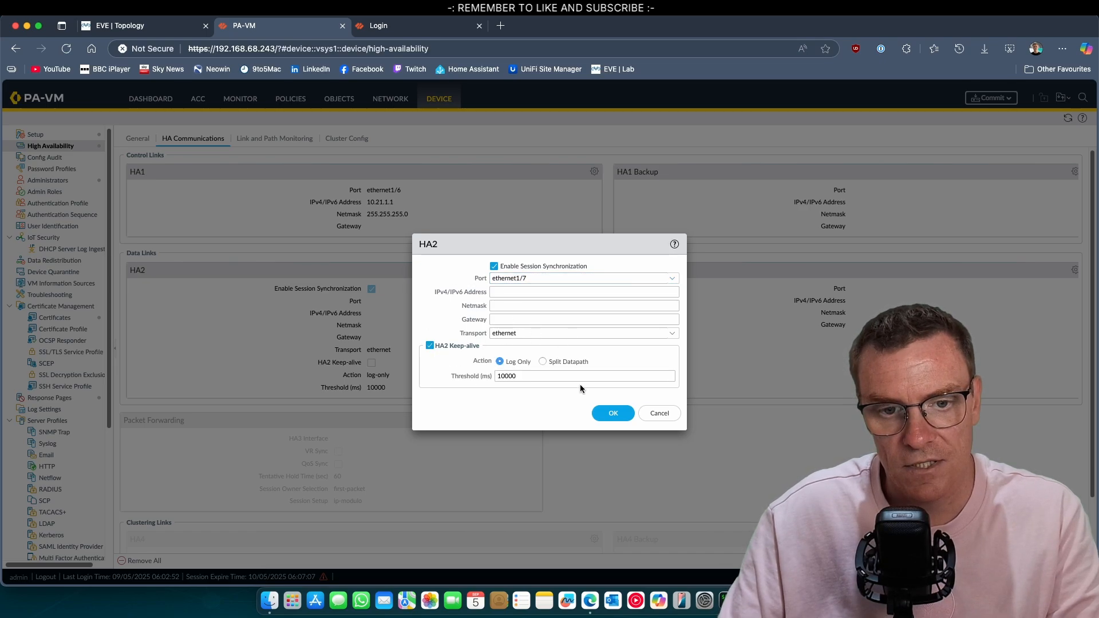
pyautogui.click(612, 413)
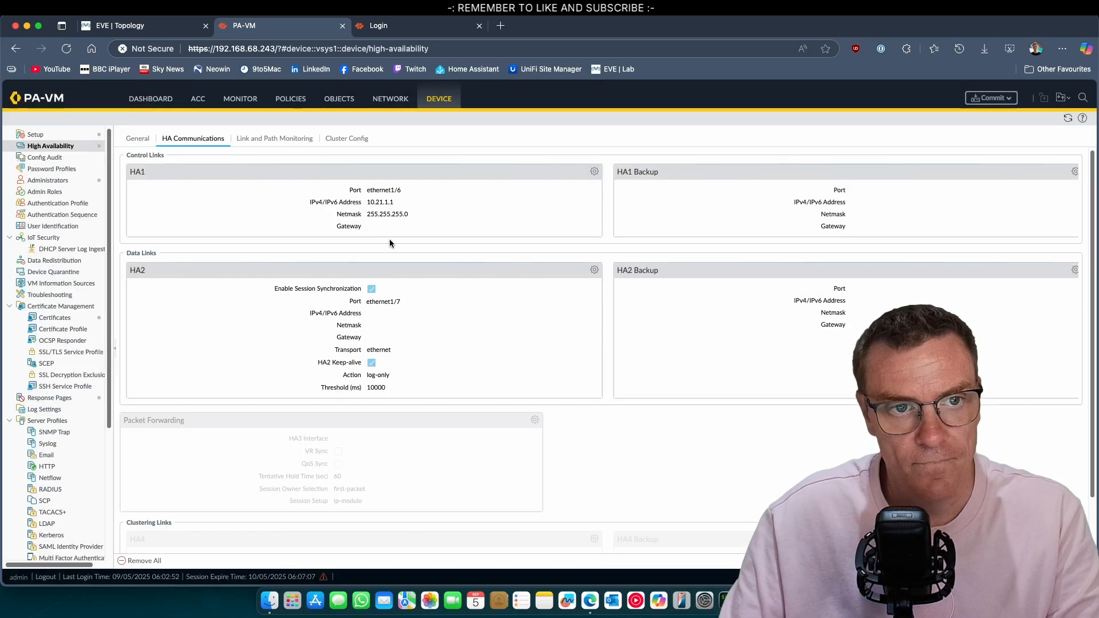
# Review the HA tabs, commit PA-FW1's configuration, and switch to the 192.168.68.244 login tab
pyautogui.click(140, 140)
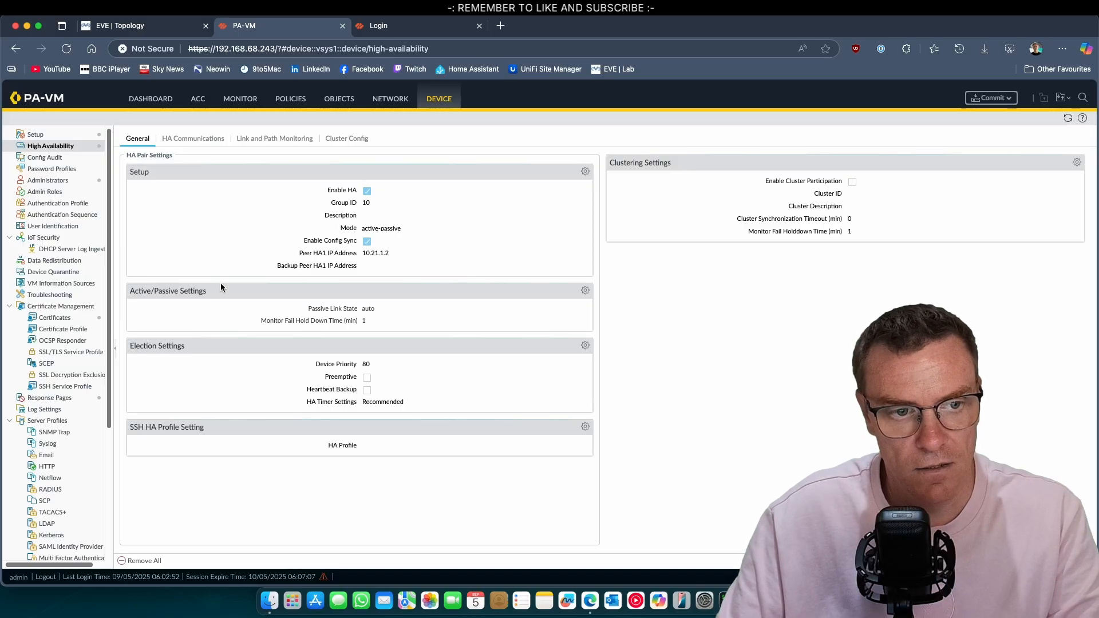
pyautogui.click(219, 141)
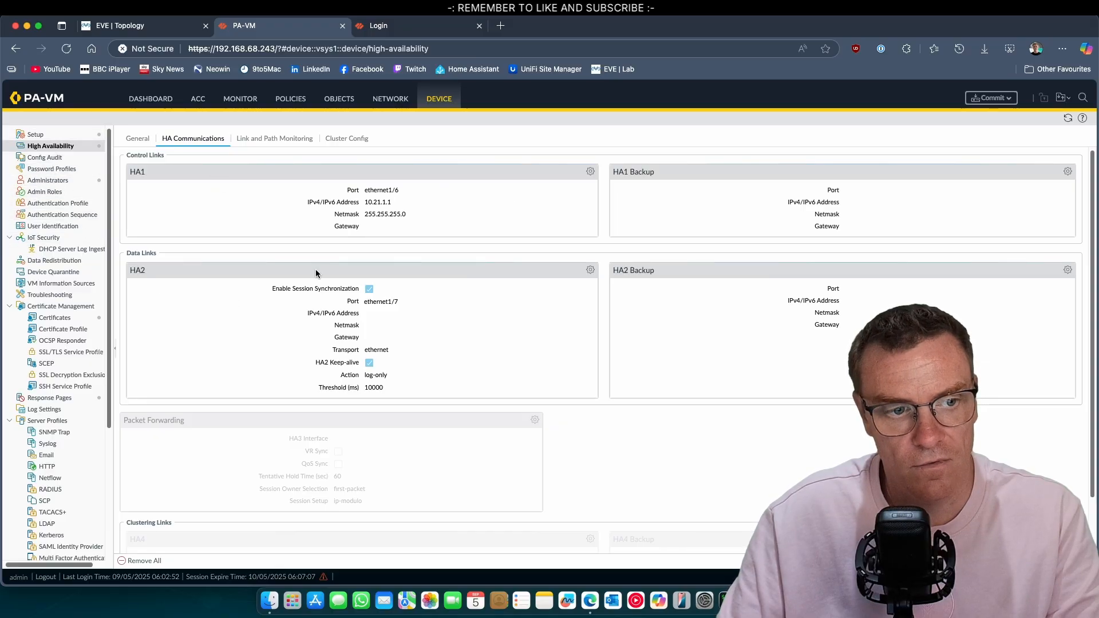
pyautogui.click(987, 98)
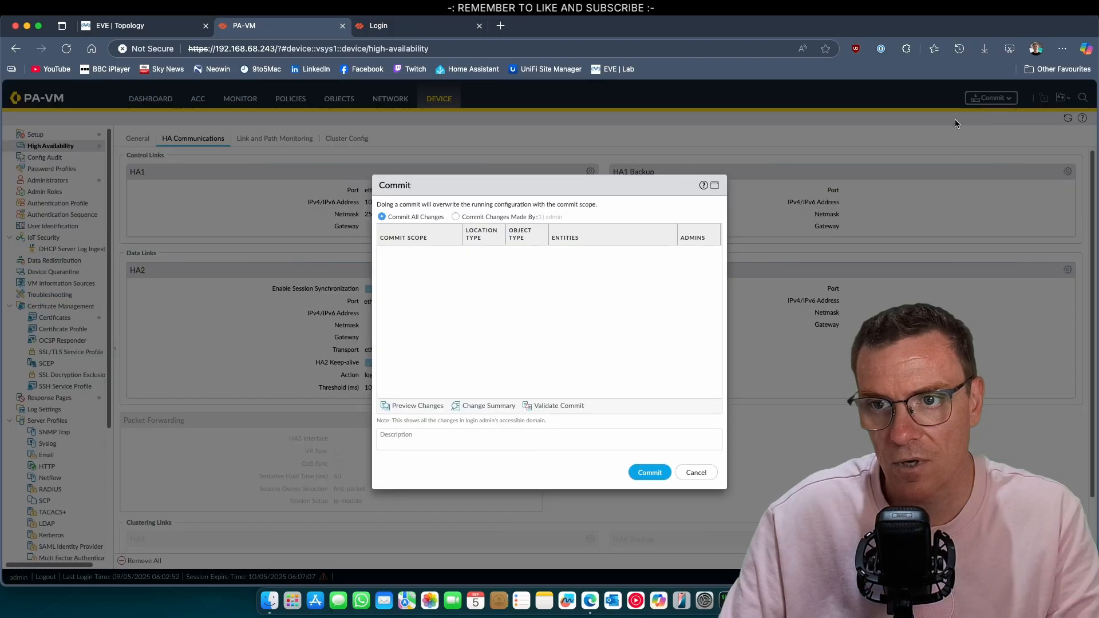
pyautogui.click(644, 470)
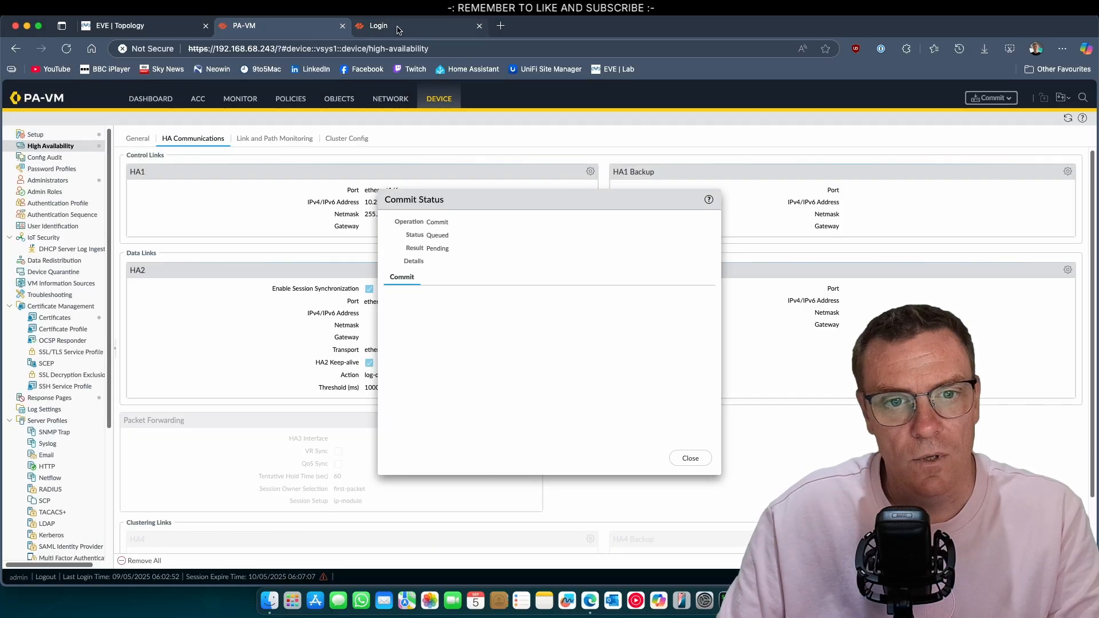
pyautogui.hotkey('ctrl', 'Tab')
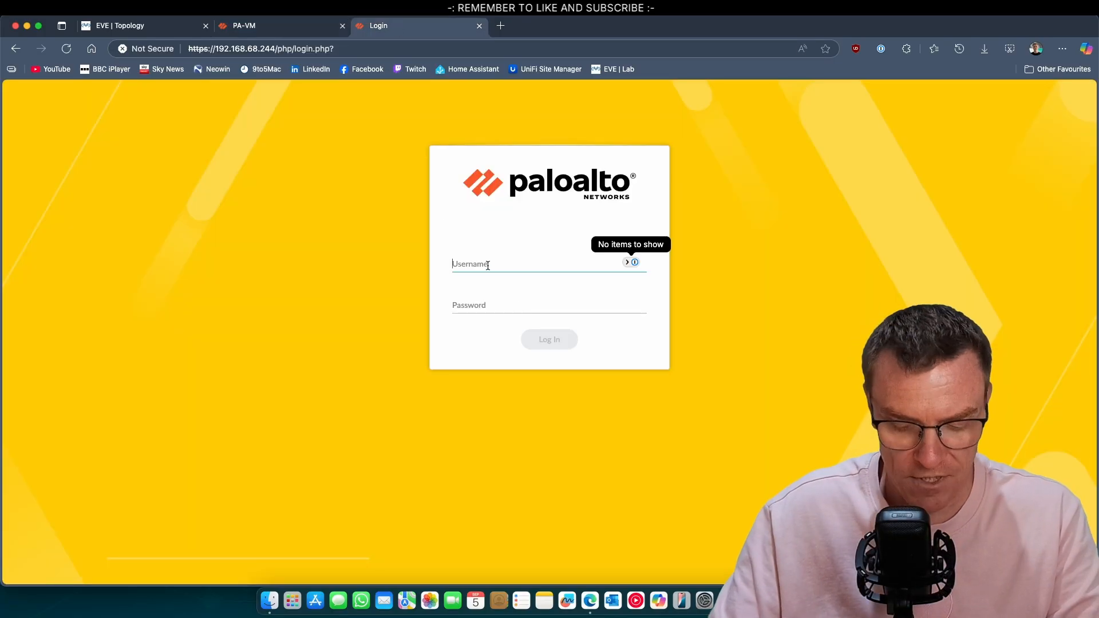
# Sign in to PA-FW2 as admin and lock the password manager extension
pyautogui.write('admin')
pyautogui.press('Tab')
pyautogui.write('••••••')
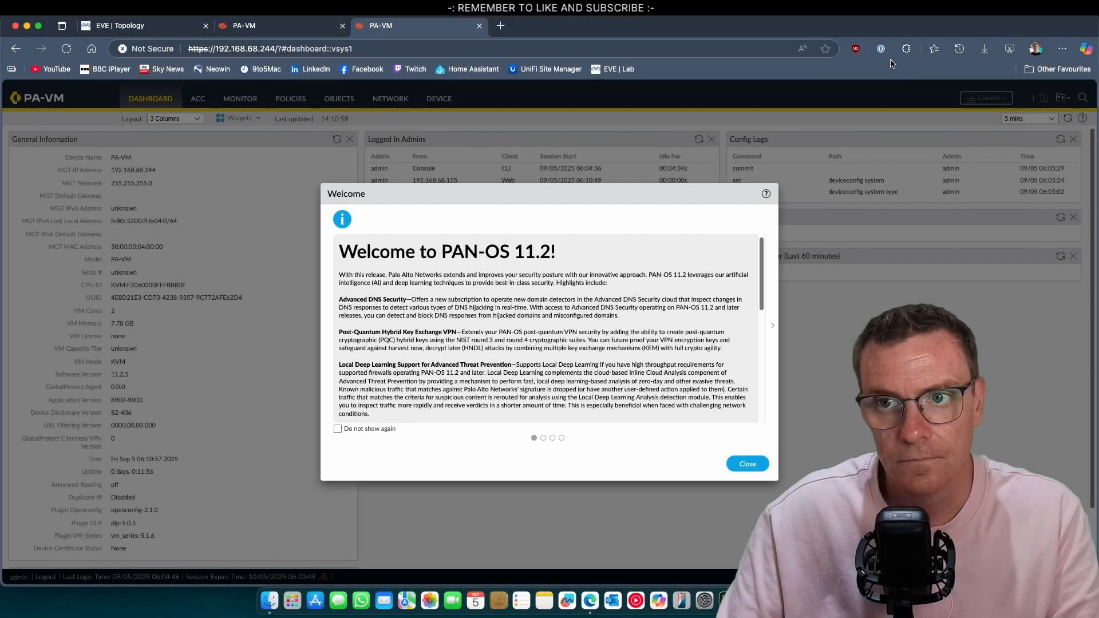
pyautogui.rightClick(881, 50)
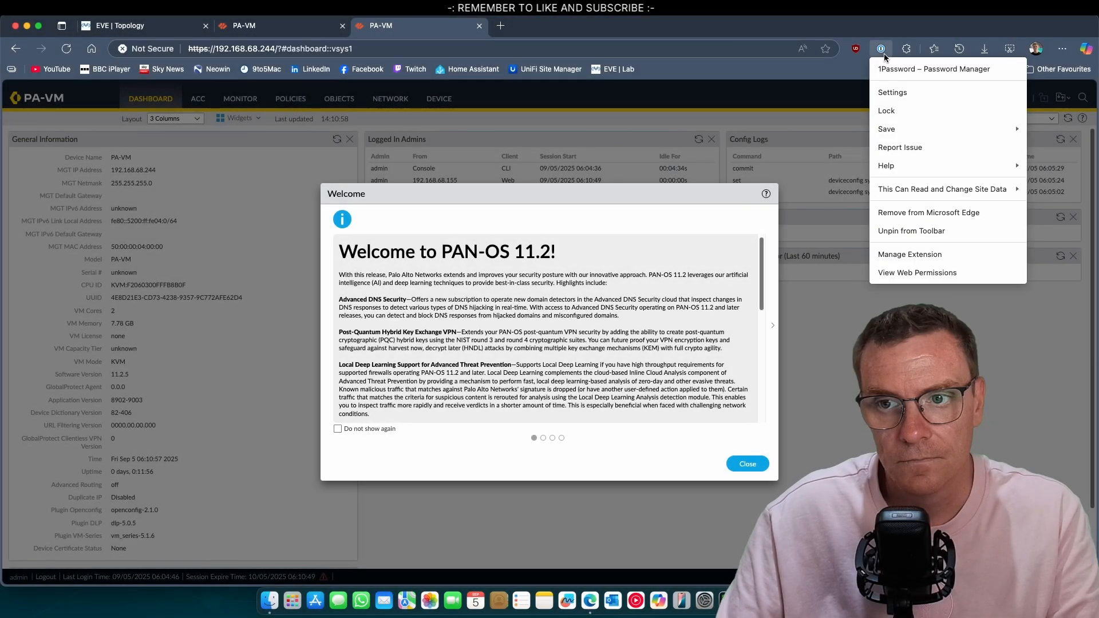
pyautogui.click(919, 110)
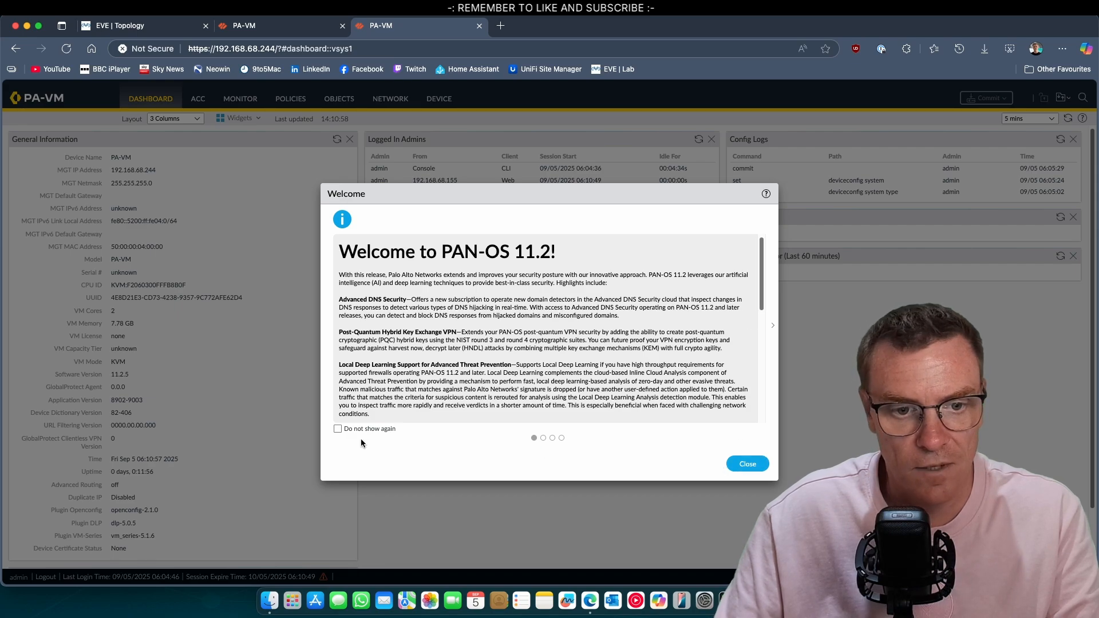
# Close the welcome notice permanently and disable Enable Telemetry on PA-FW2
pyautogui.click(338, 429)
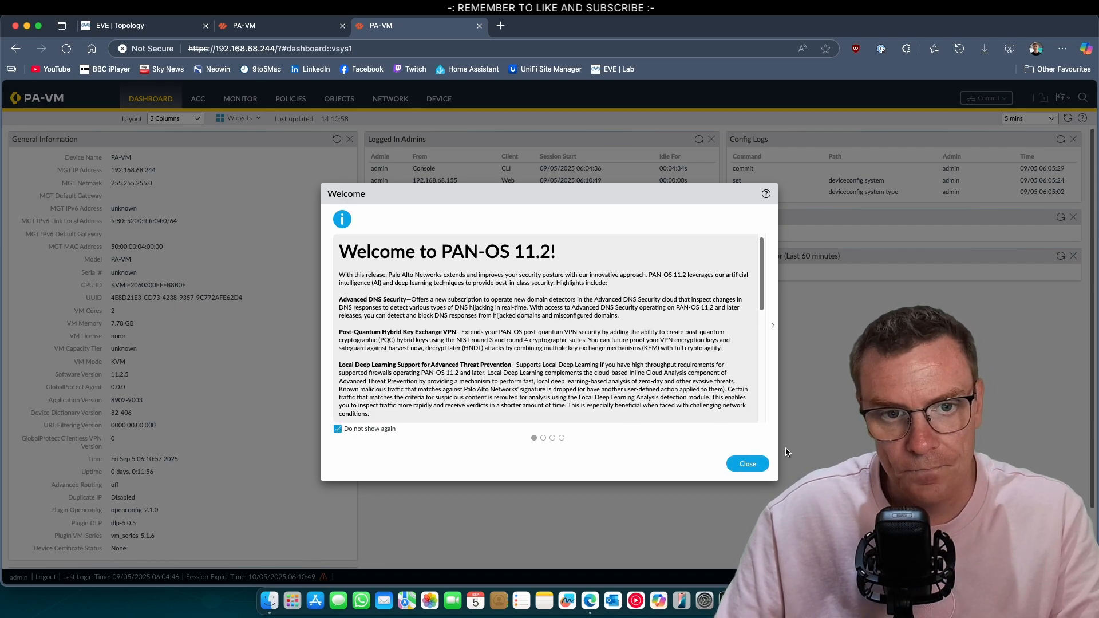
pyautogui.click(759, 463)
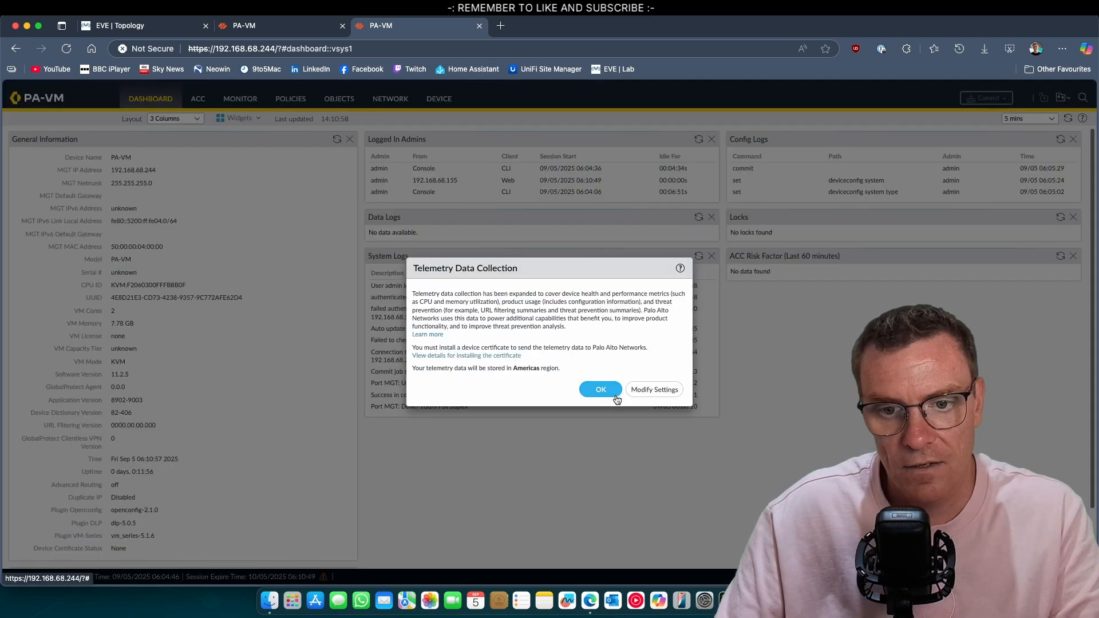
pyautogui.click(652, 390)
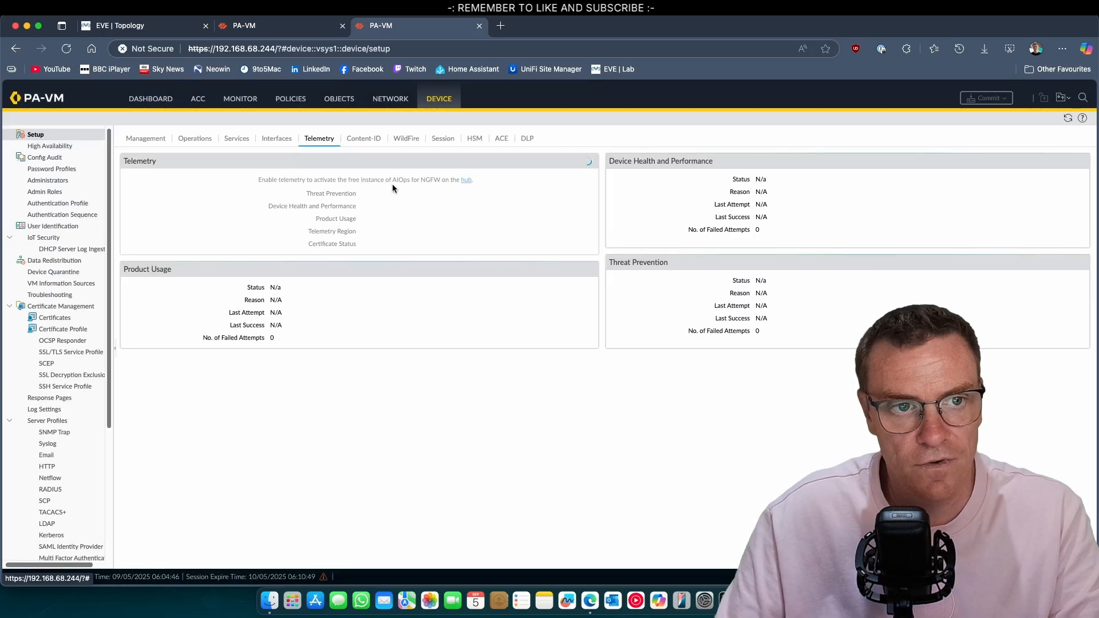
pyautogui.click(590, 162)
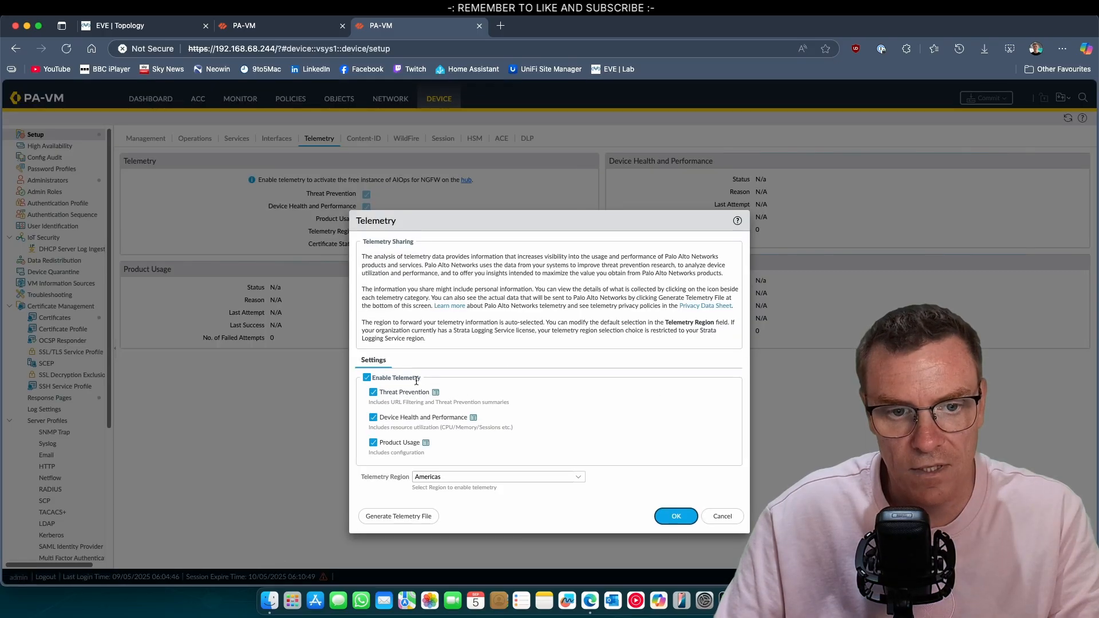
pyautogui.click(367, 377)
pyautogui.click(676, 516)
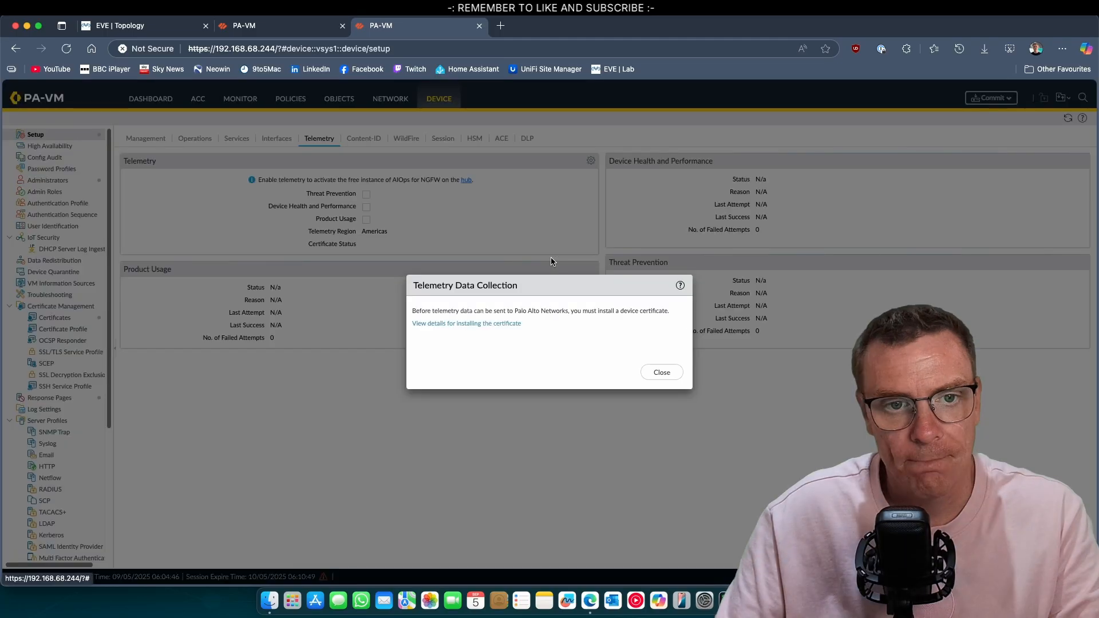
pyautogui.click(660, 369)
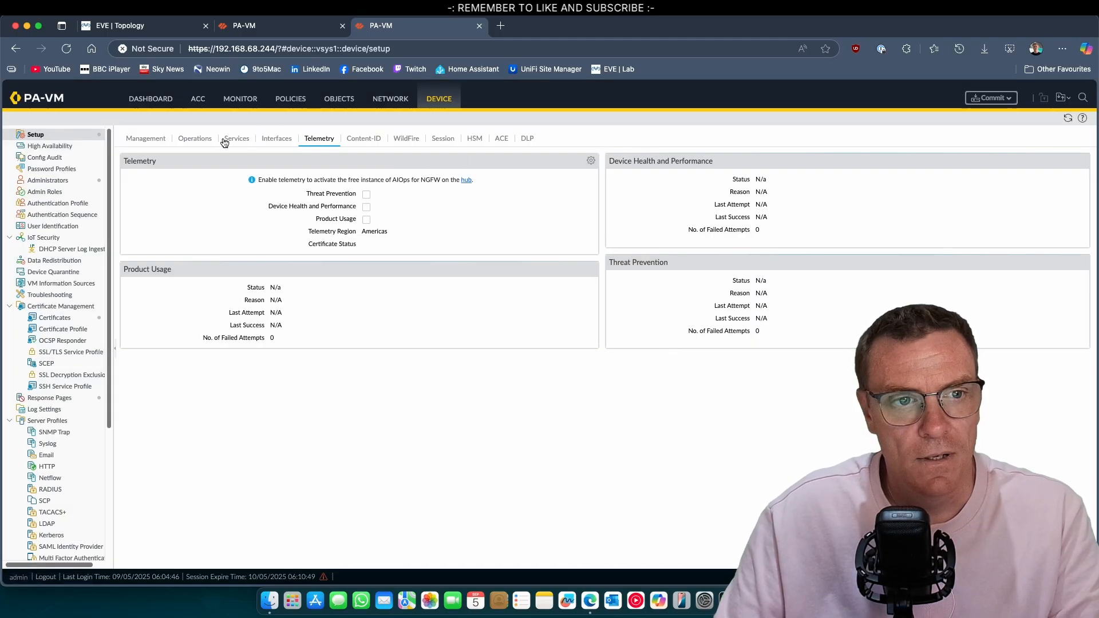
pyautogui.click(137, 140)
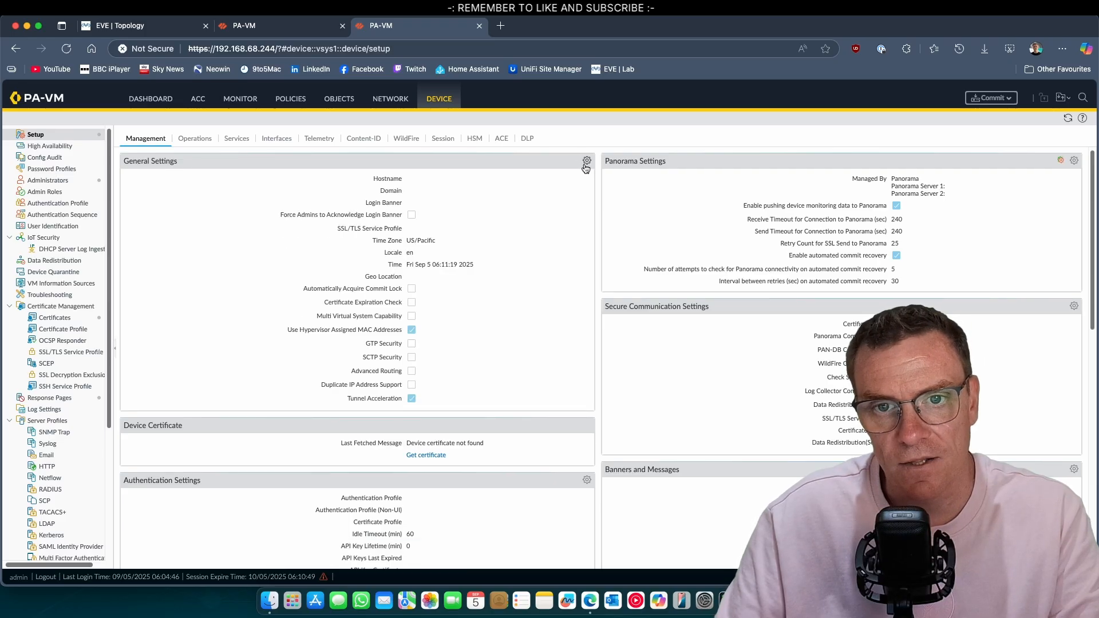
# Set the hostname to PA-FW2 and the time zone to Europe/London
pyautogui.click(586, 161)
pyautogui.write('P')
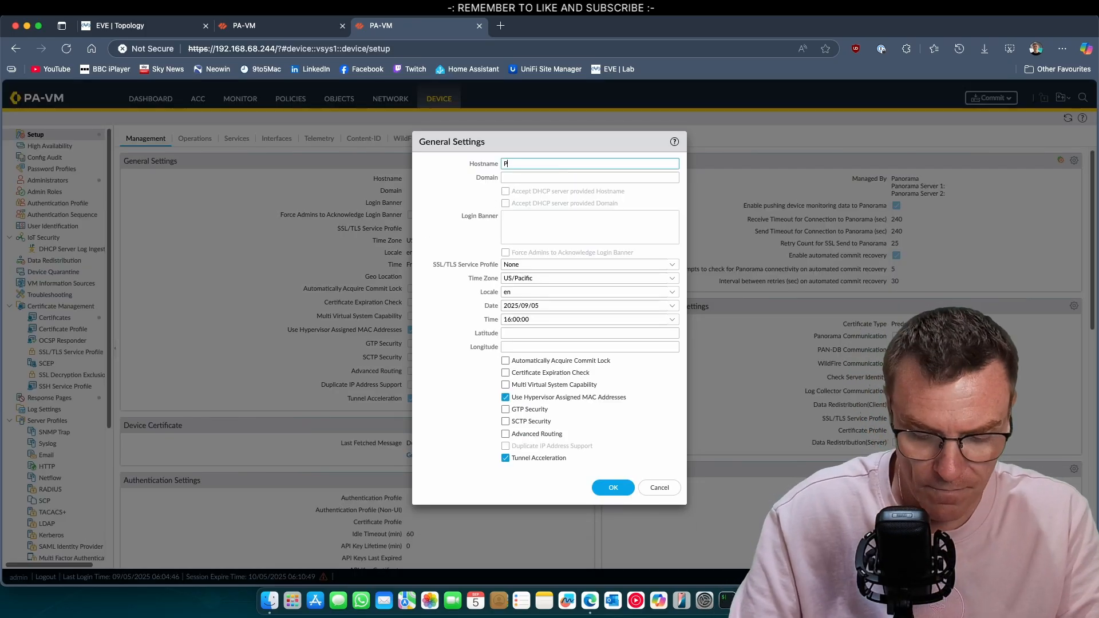
pyautogui.write('A-FW2')
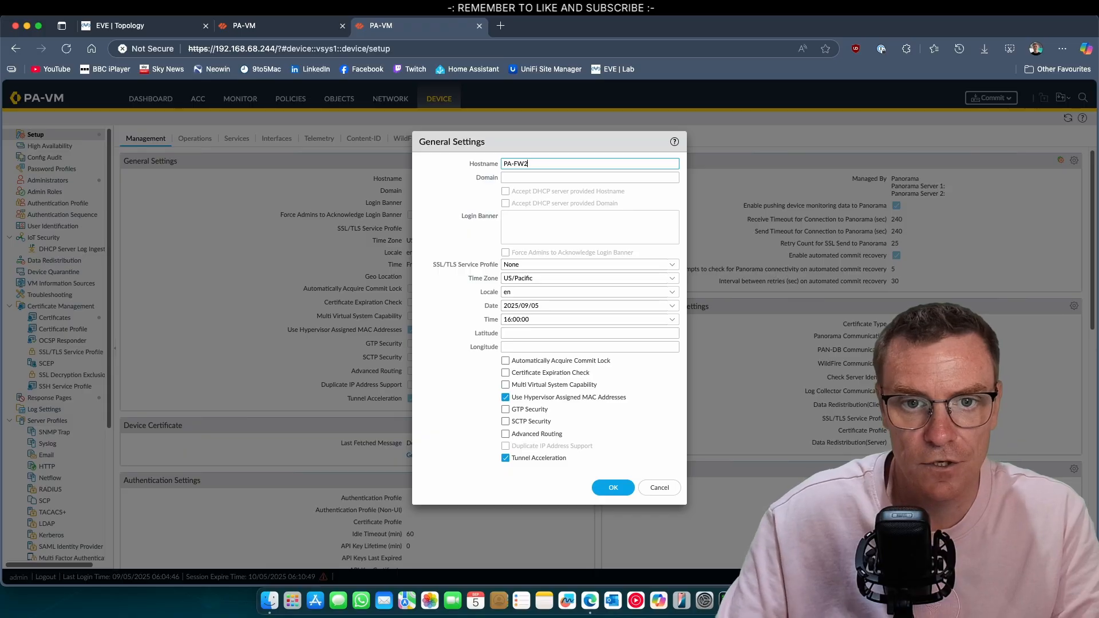
pyautogui.click(550, 280)
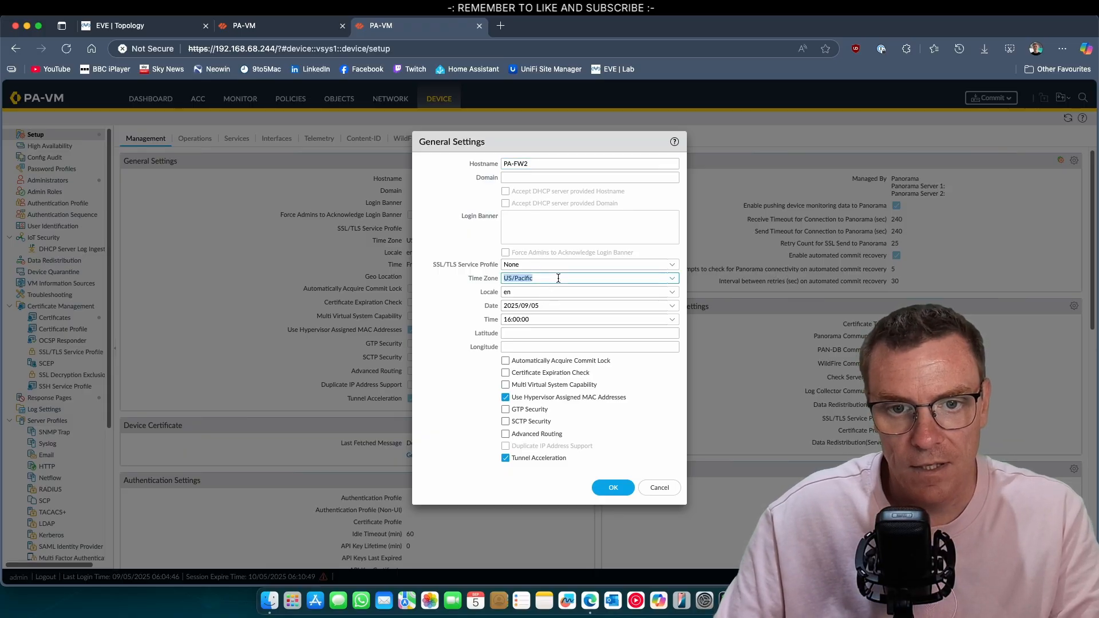
pyautogui.click(673, 279)
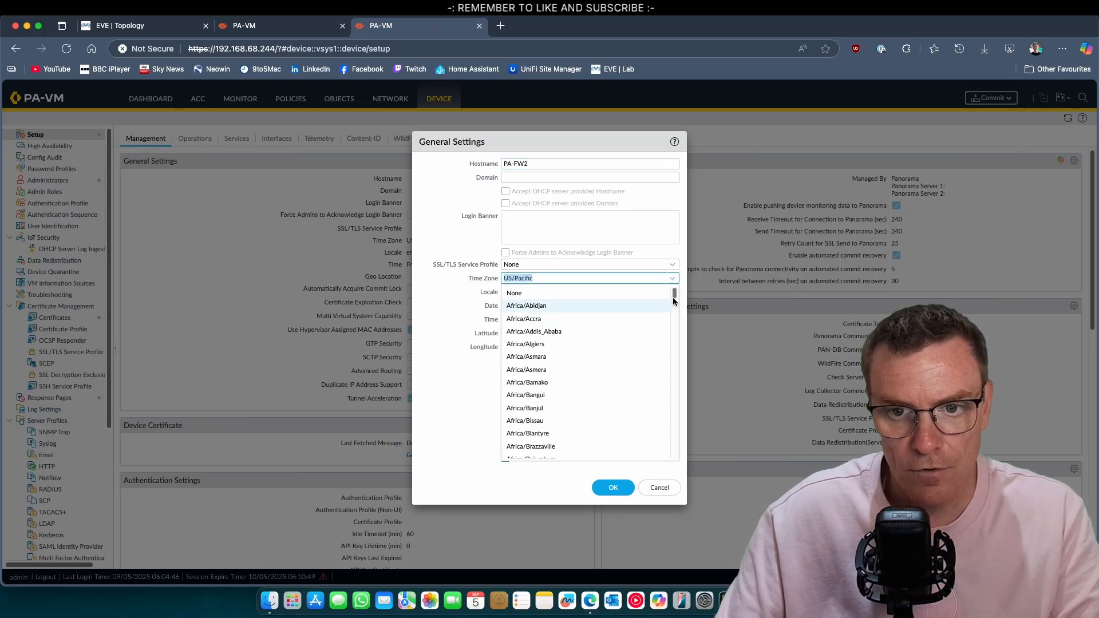
pyautogui.moveTo(674, 294); pyautogui.dragTo(671, 426)
pyautogui.scroll(-5, 602, 390)
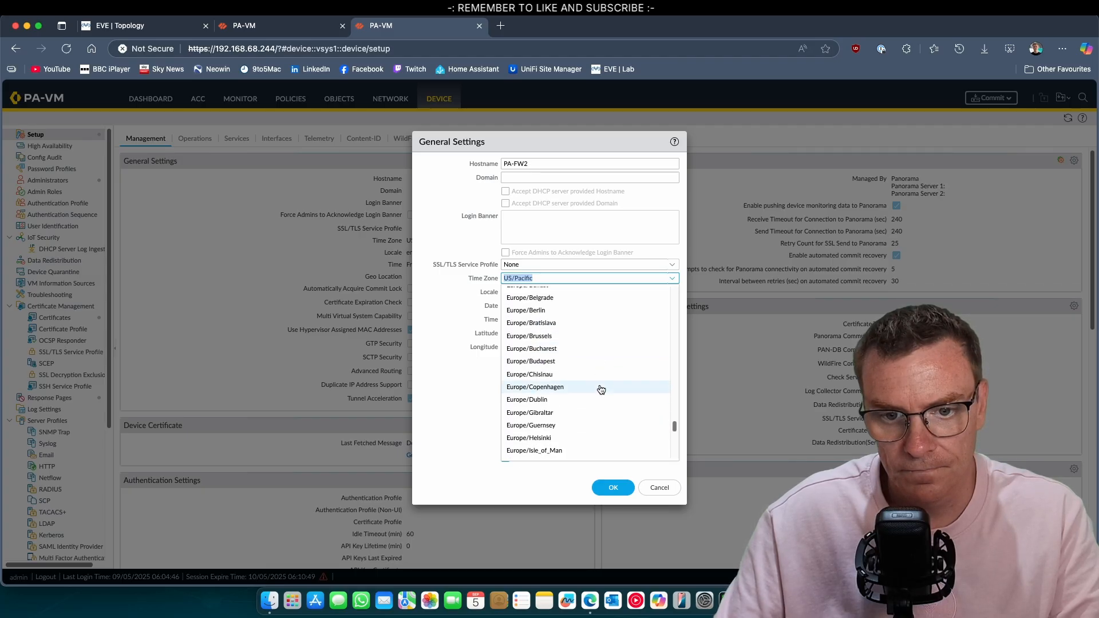
pyautogui.click(565, 391)
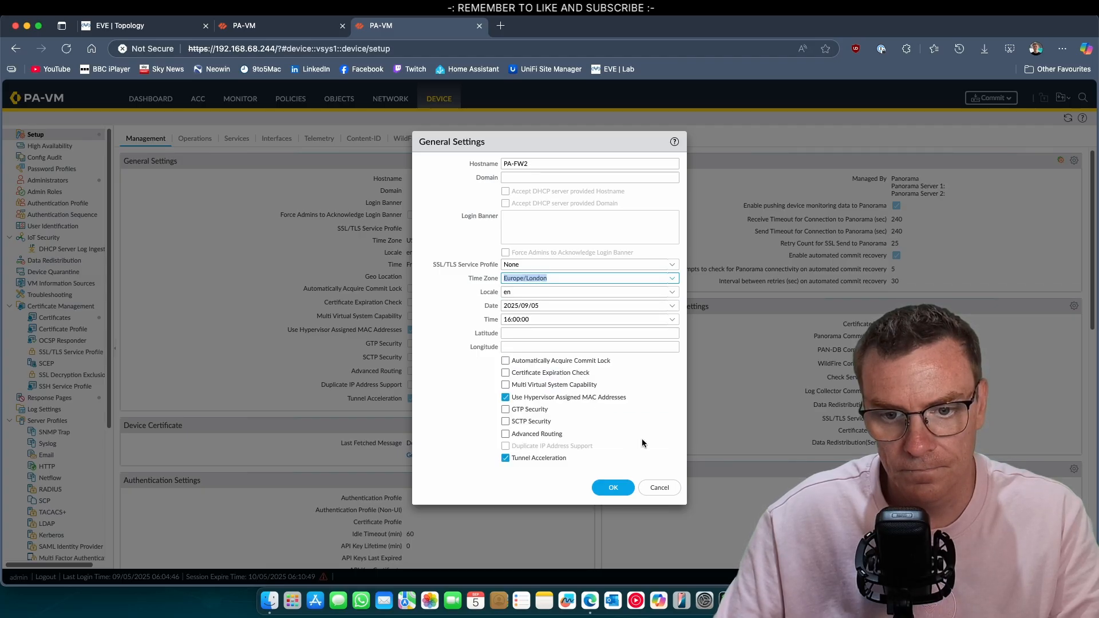
pyautogui.click(607, 486)
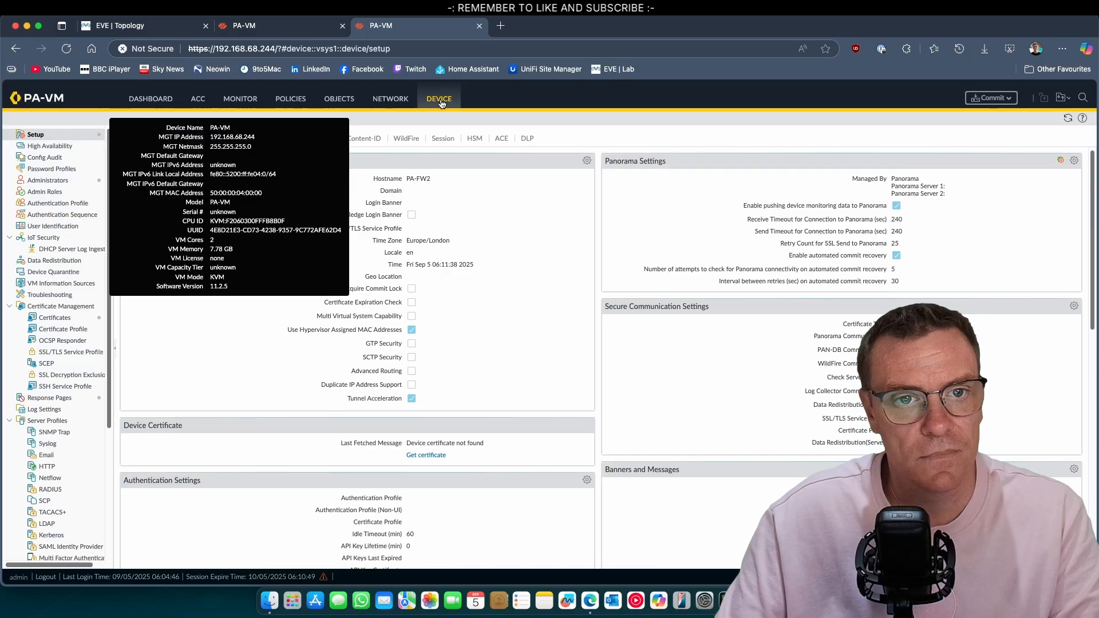
# Make PA-FW2's ethernet1/6 and ethernet1/7 HA interfaces, then open Device > High Availability
pyautogui.click(390, 99)
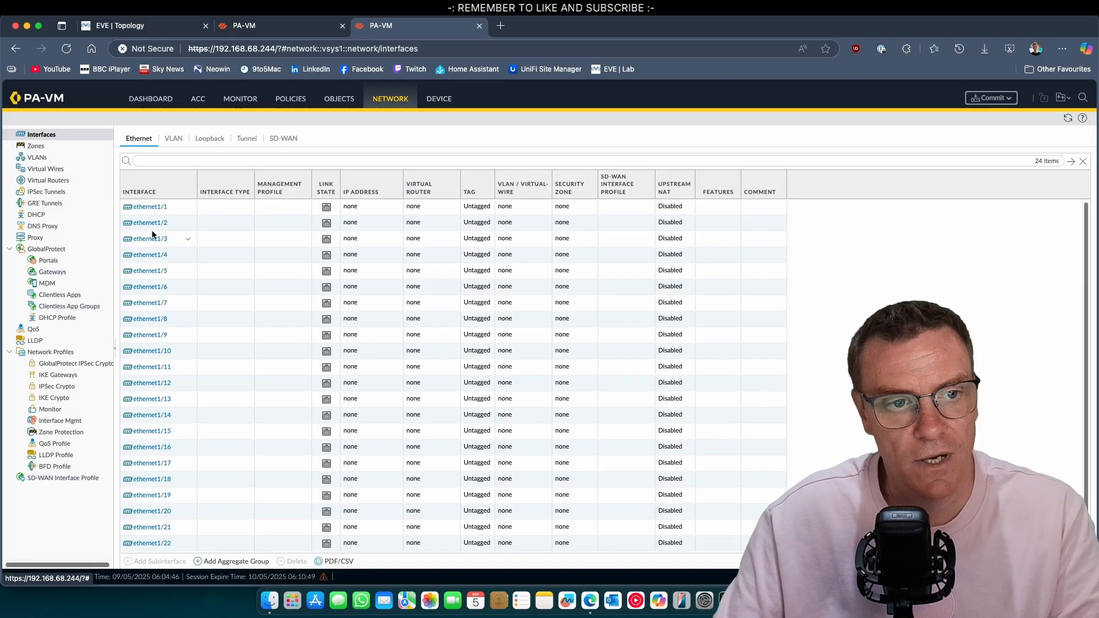
pyautogui.click(150, 287)
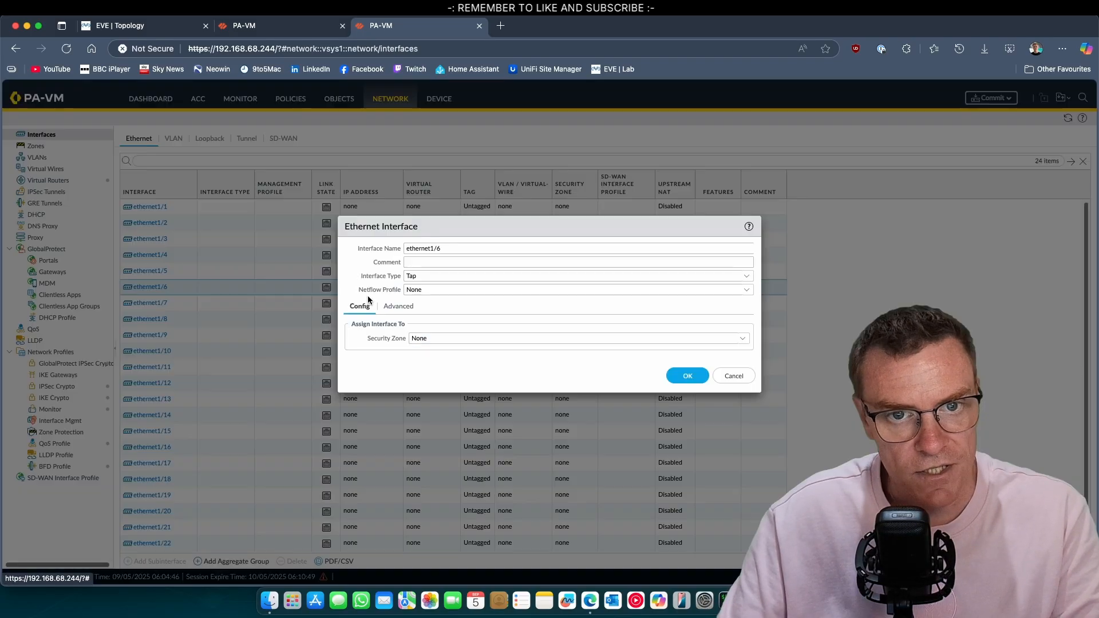
pyautogui.click(747, 277)
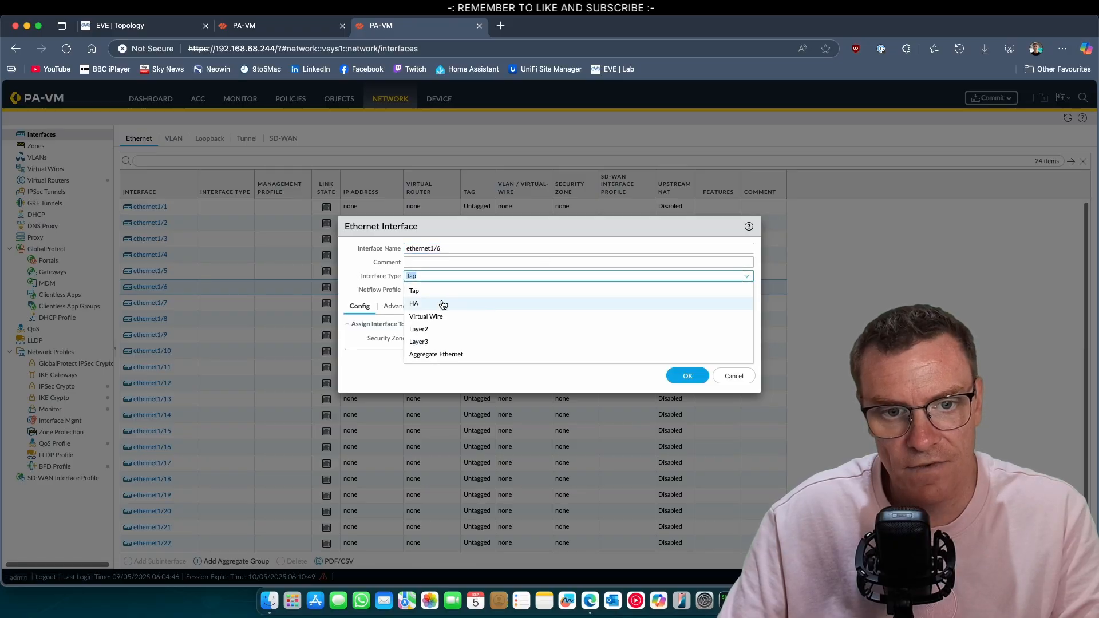
pyautogui.click(615, 303)
pyautogui.click(696, 364)
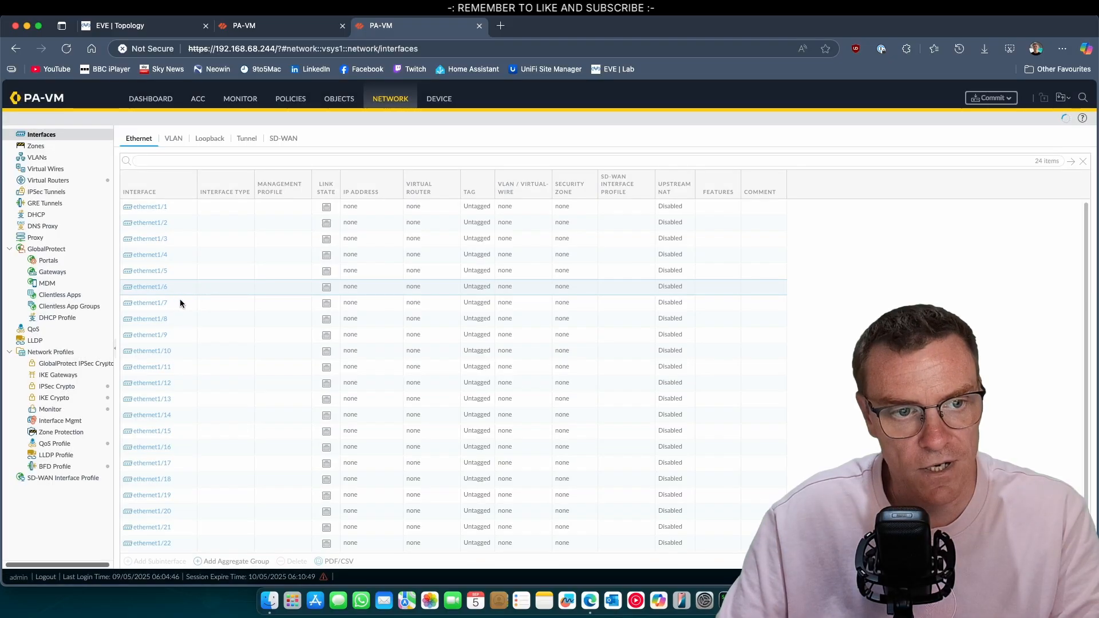
pyautogui.click(150, 303)
pyautogui.click(752, 278)
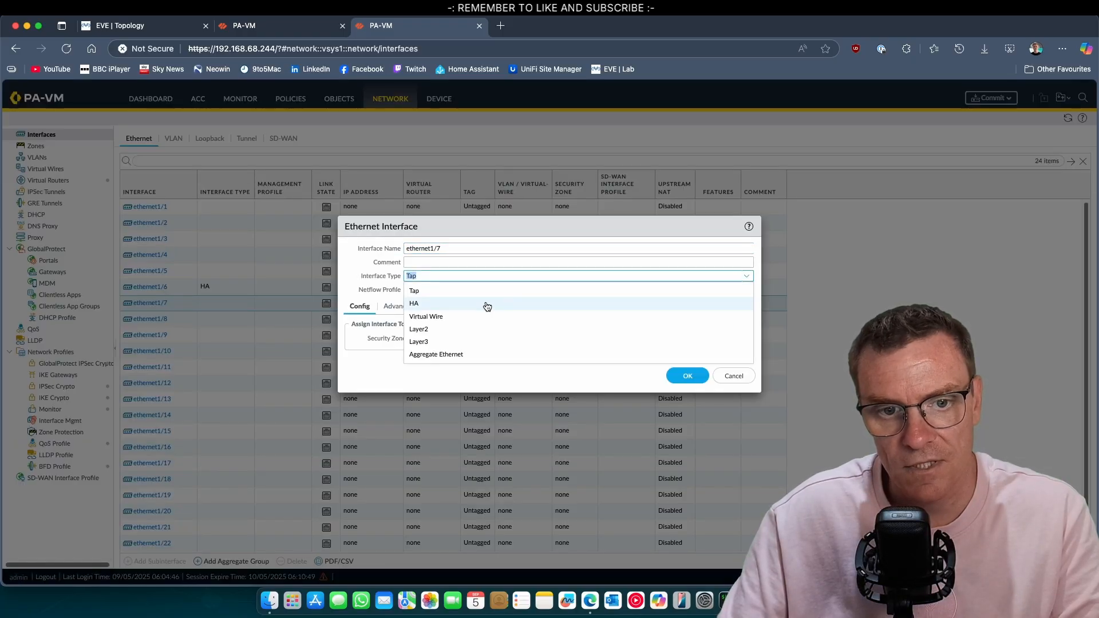
pyautogui.click(446, 309)
pyautogui.click(690, 367)
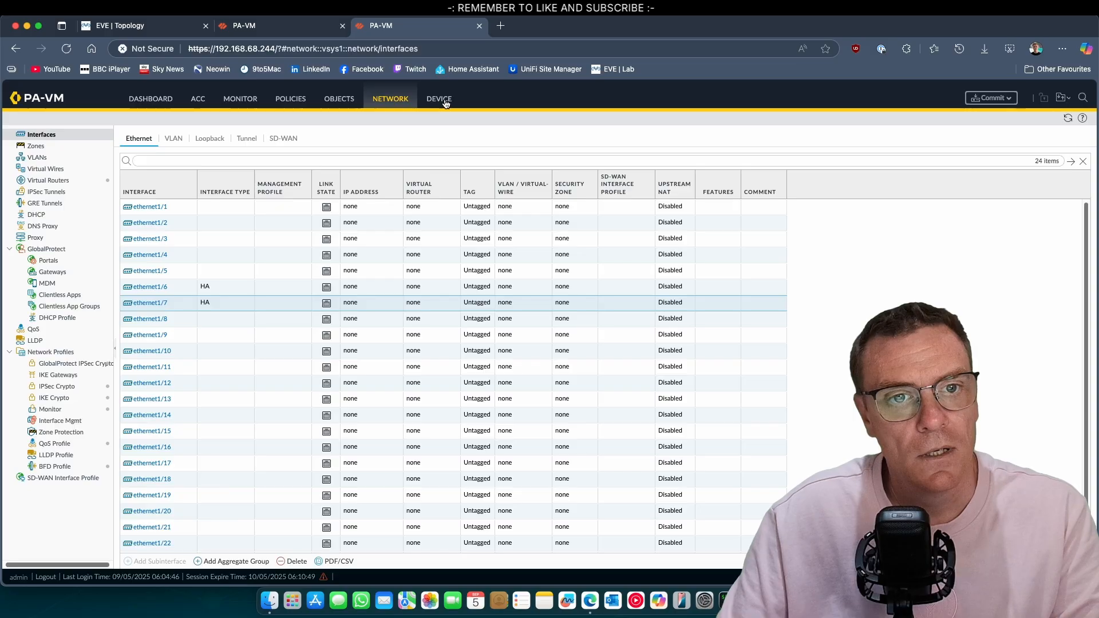
pyautogui.click(444, 101)
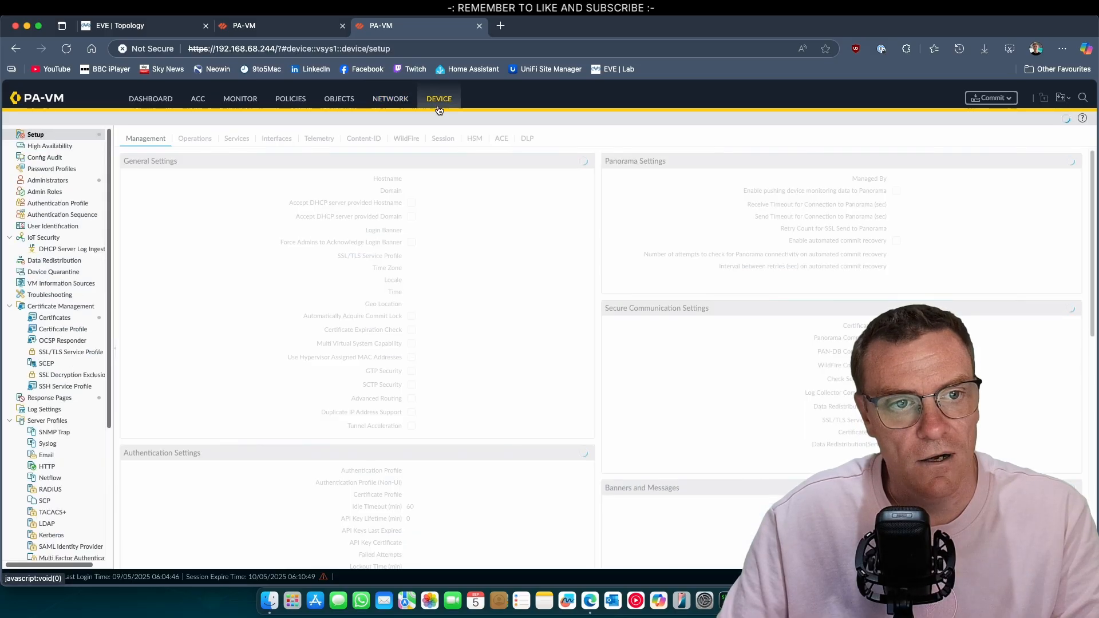
pyautogui.click(50, 147)
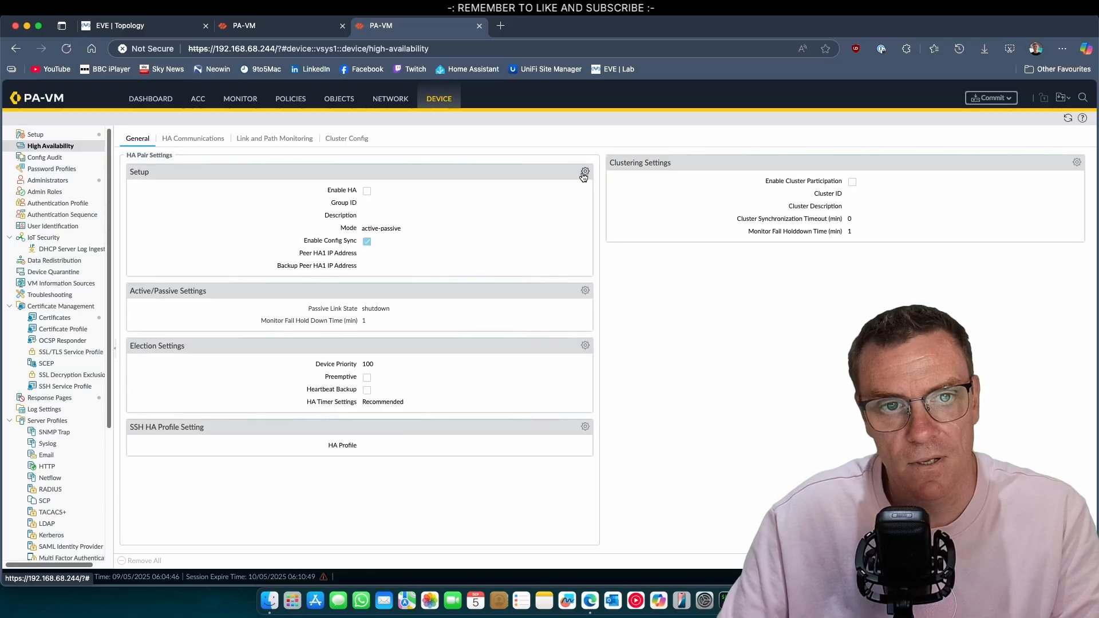
# Enable HA with group ID 10, active-passive mode, config sync and peer HA1 address 10.21.1.1
pyautogui.click(584, 173)
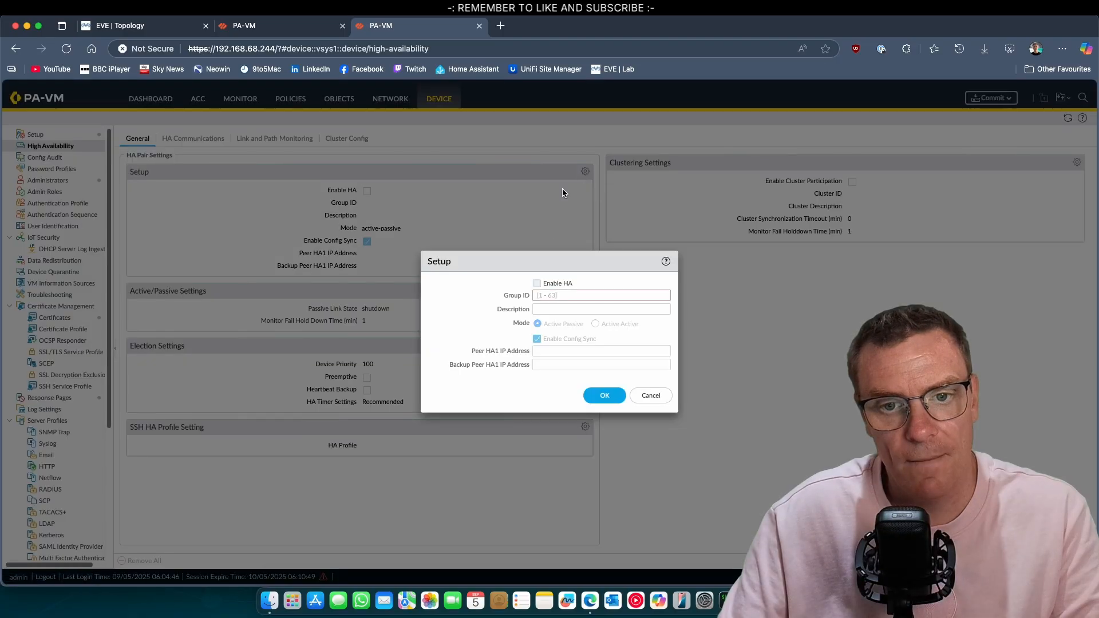
pyautogui.click(537, 283)
pyautogui.click(541, 295)
pyautogui.write('10')
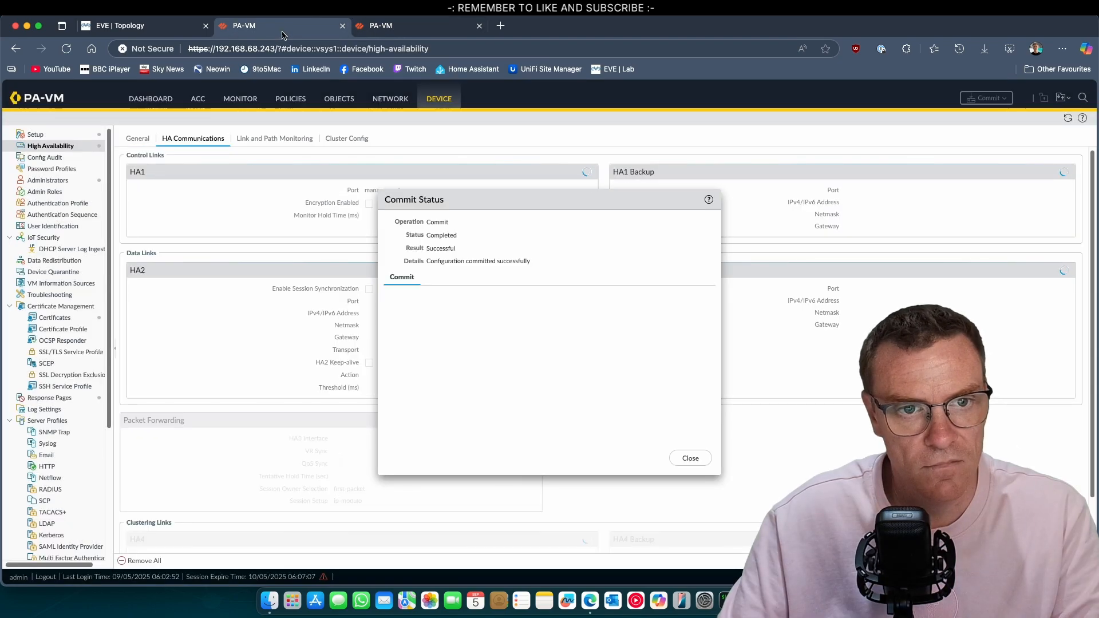
pyautogui.click(703, 461)
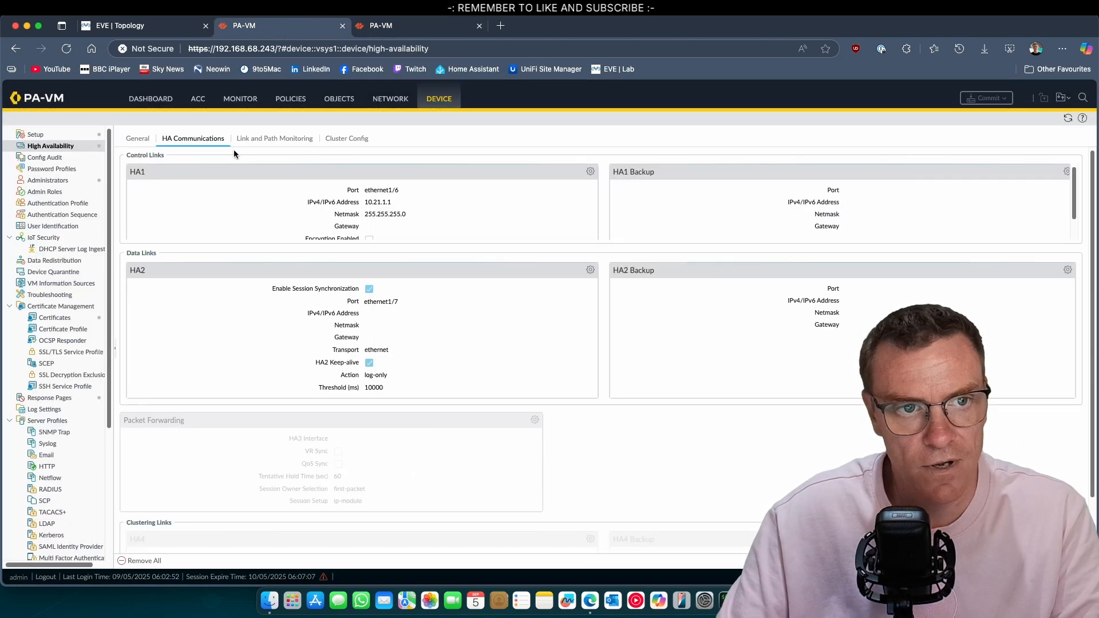
pyautogui.click(137, 138)
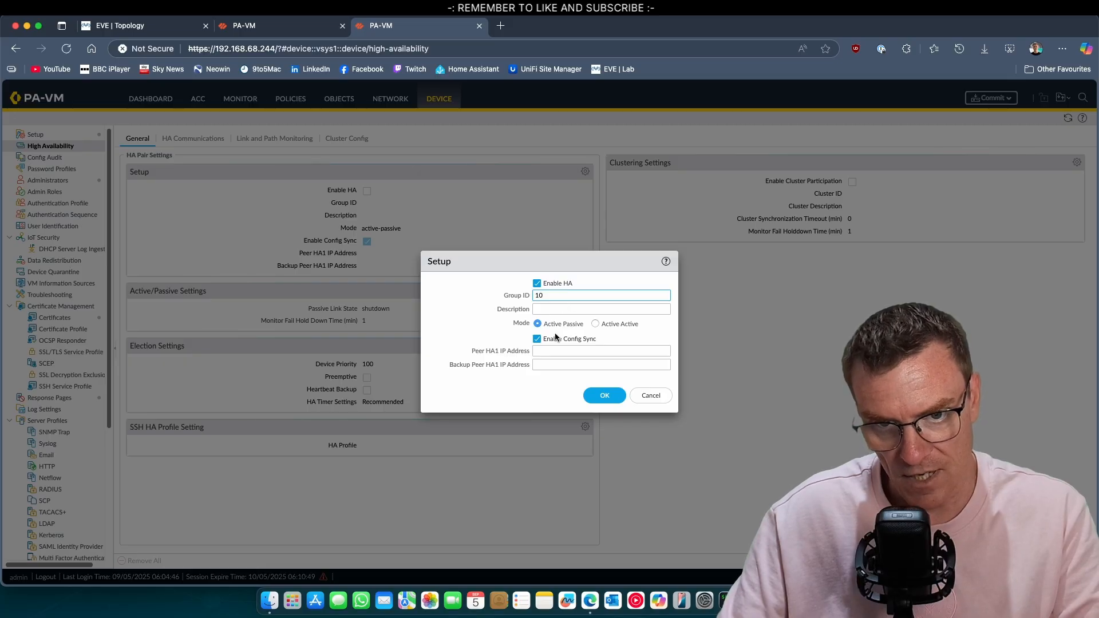
pyautogui.click(550, 350)
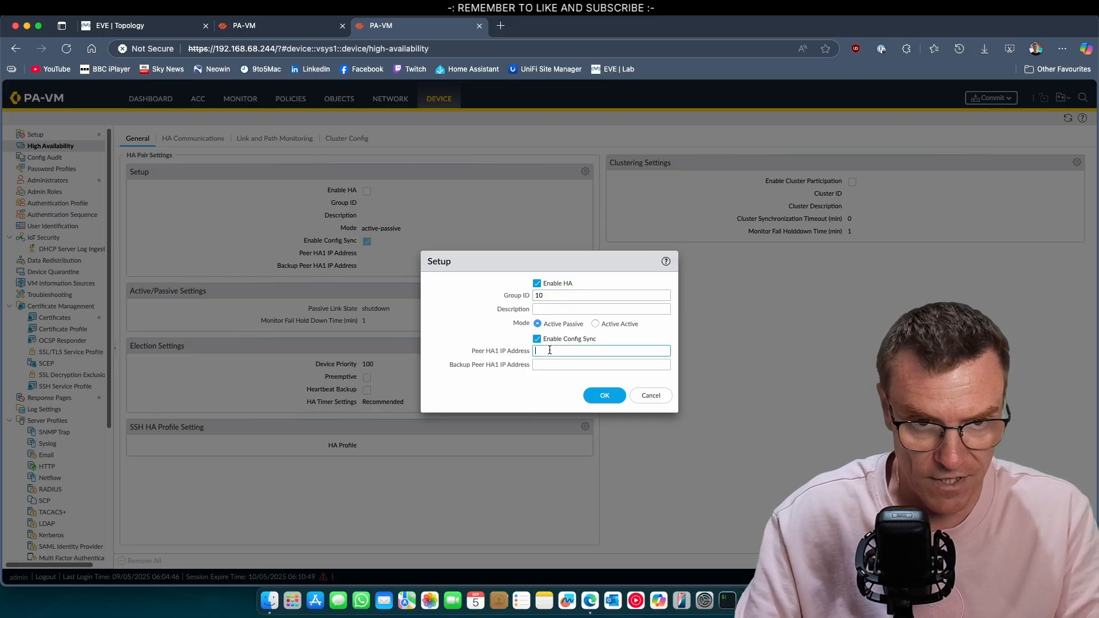
pyautogui.write('10.21.1.1')
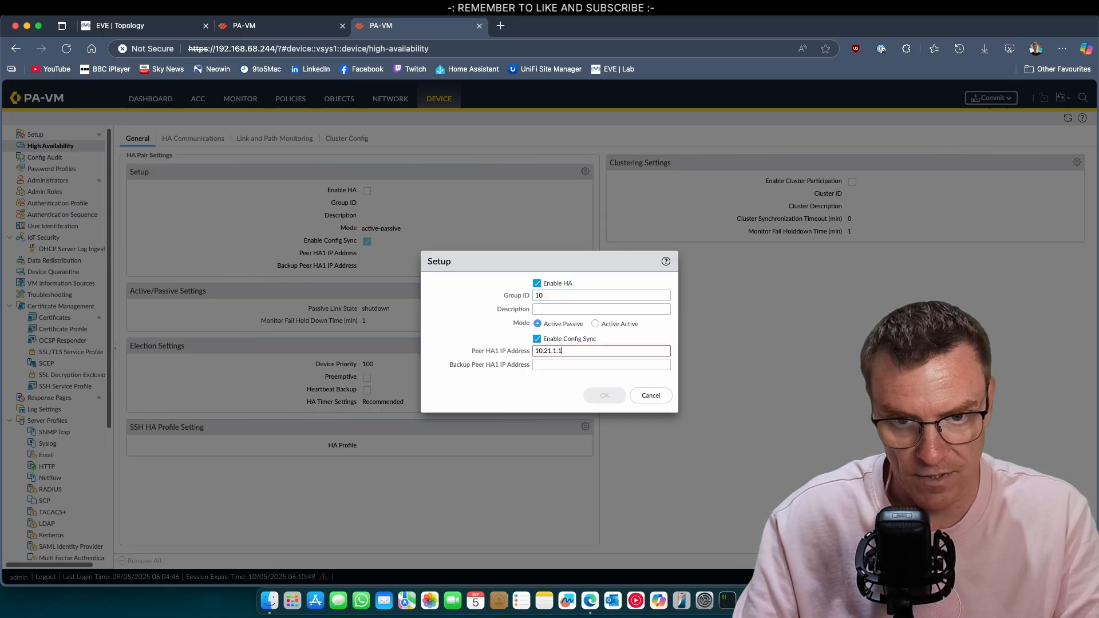
pyautogui.click(604, 395)
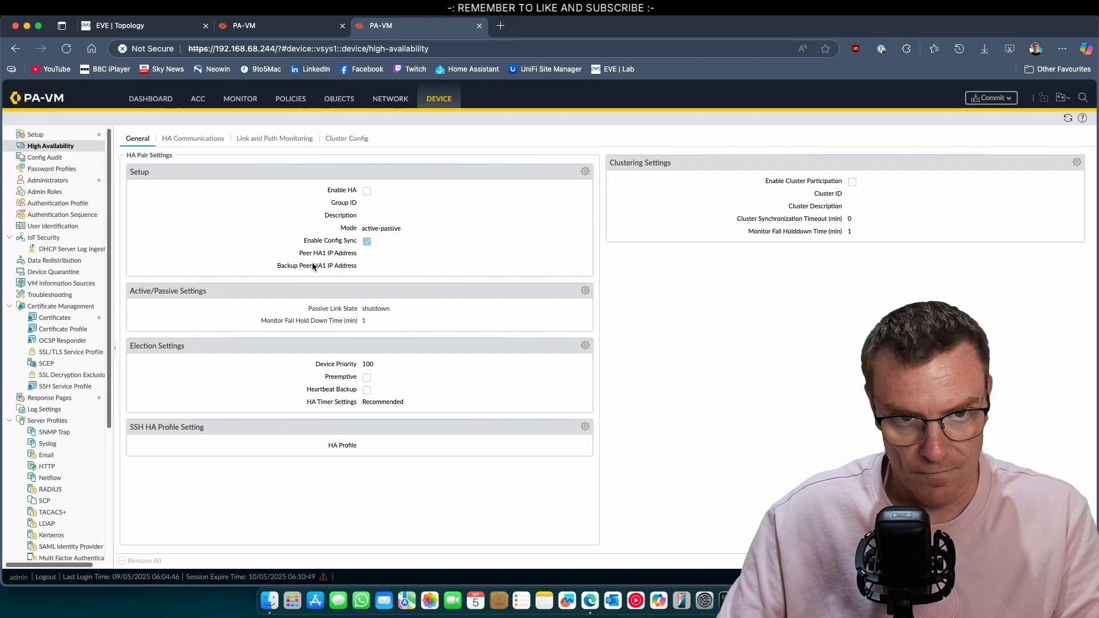
# Compare with the other firewall's HA settings, then return to the .244 firewall's HA page
pyautogui.click(257, 28)
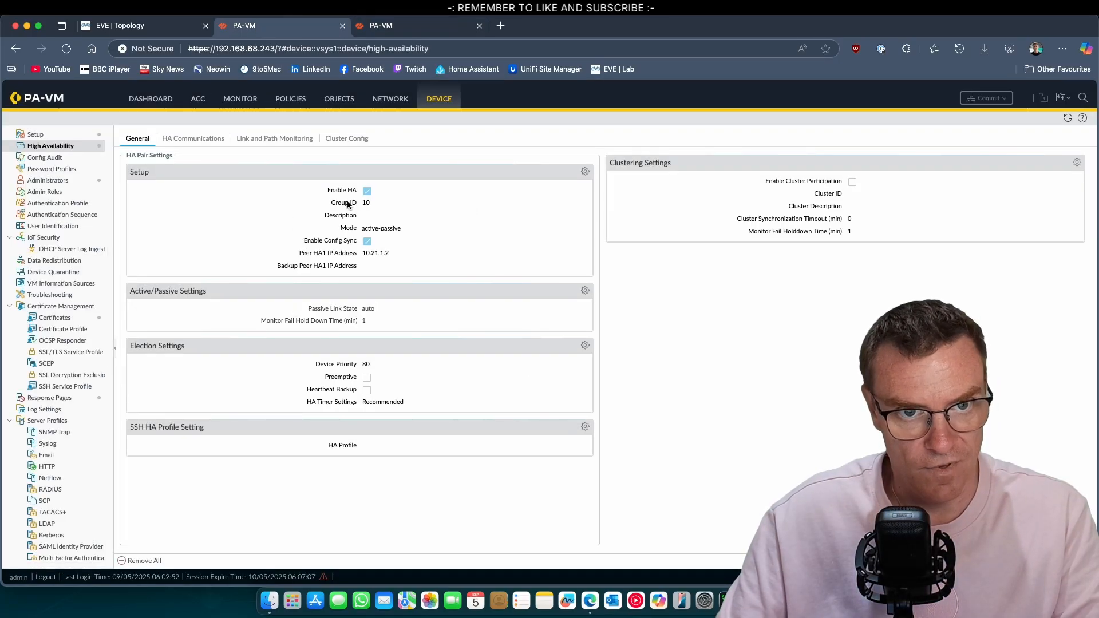
pyautogui.hotkey('ctrl', 'Tab')
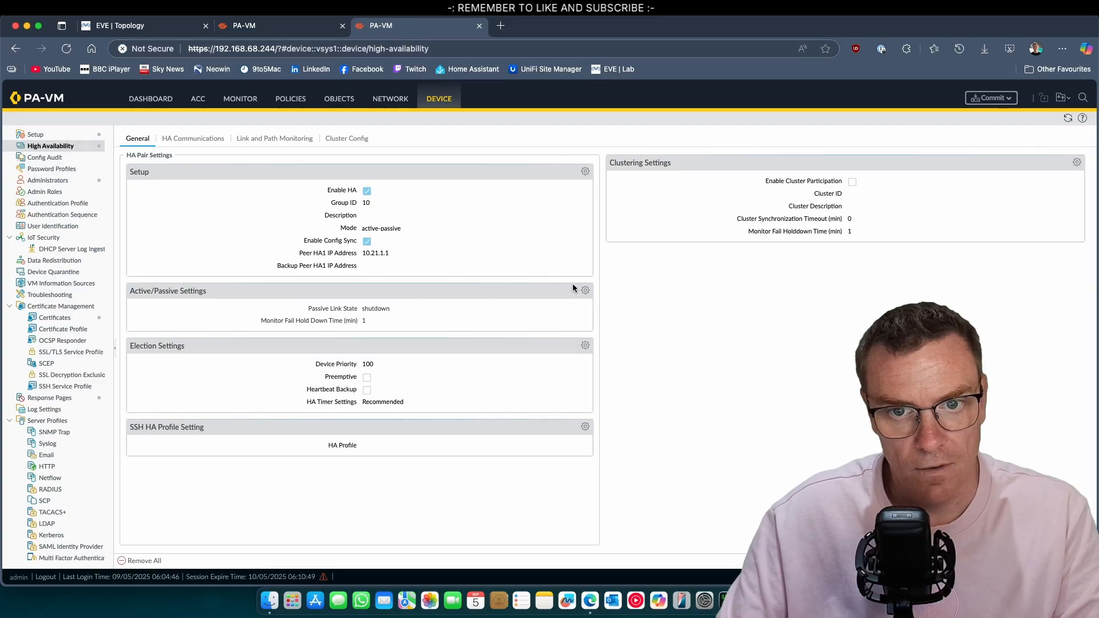
pyautogui.click(585, 290)
# Set passive link state to Auto and keep device priority at 100, matching the other firewall
pyautogui.click(606, 320)
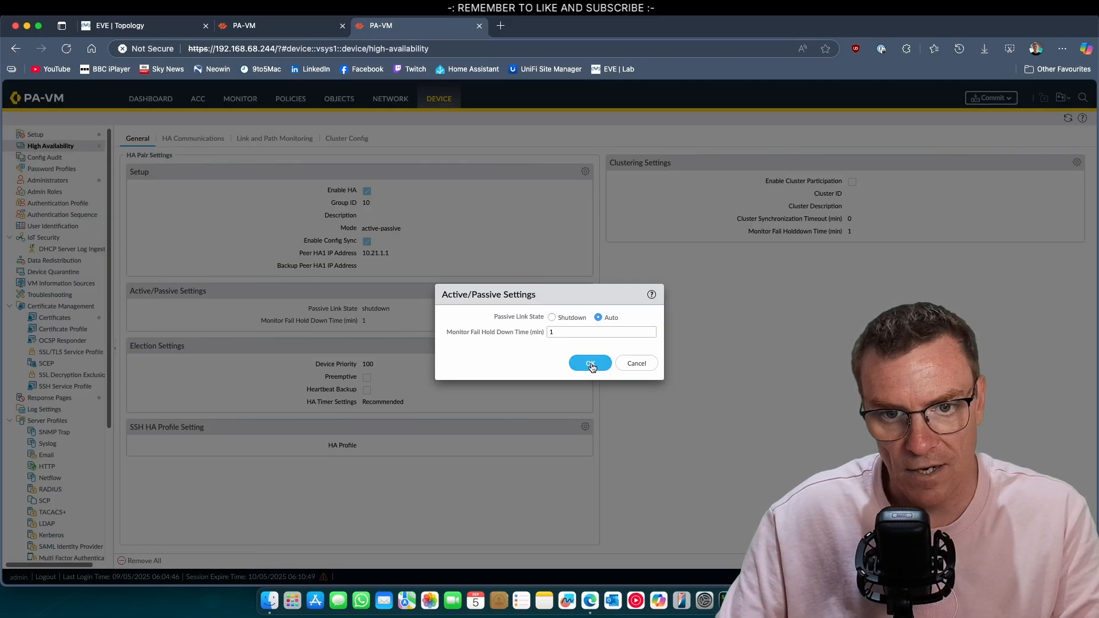
pyautogui.click(591, 364)
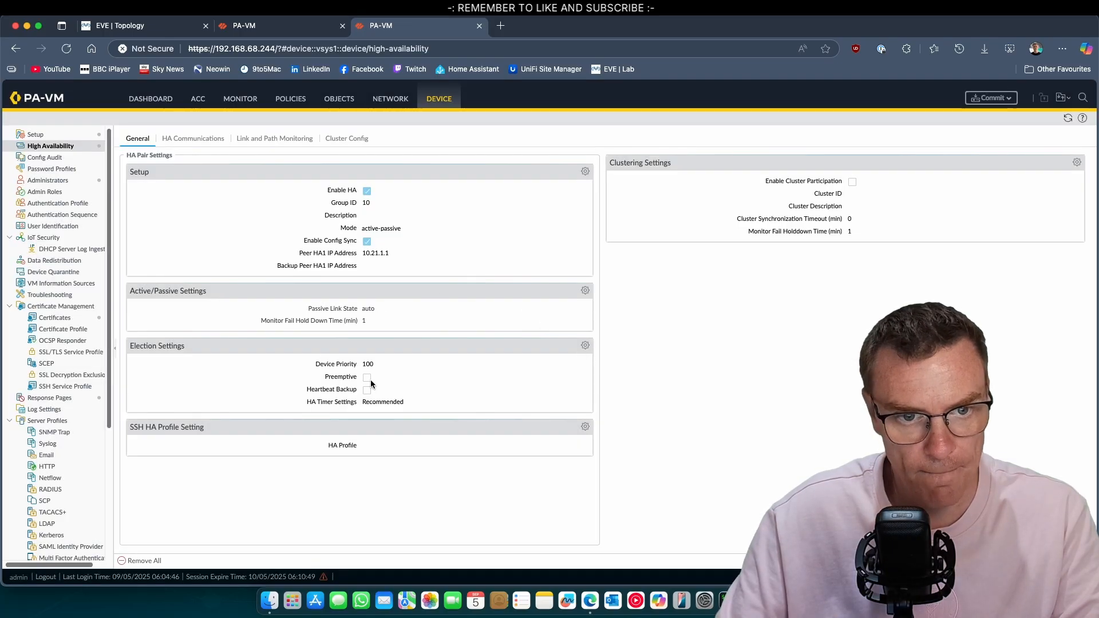
pyautogui.click(584, 346)
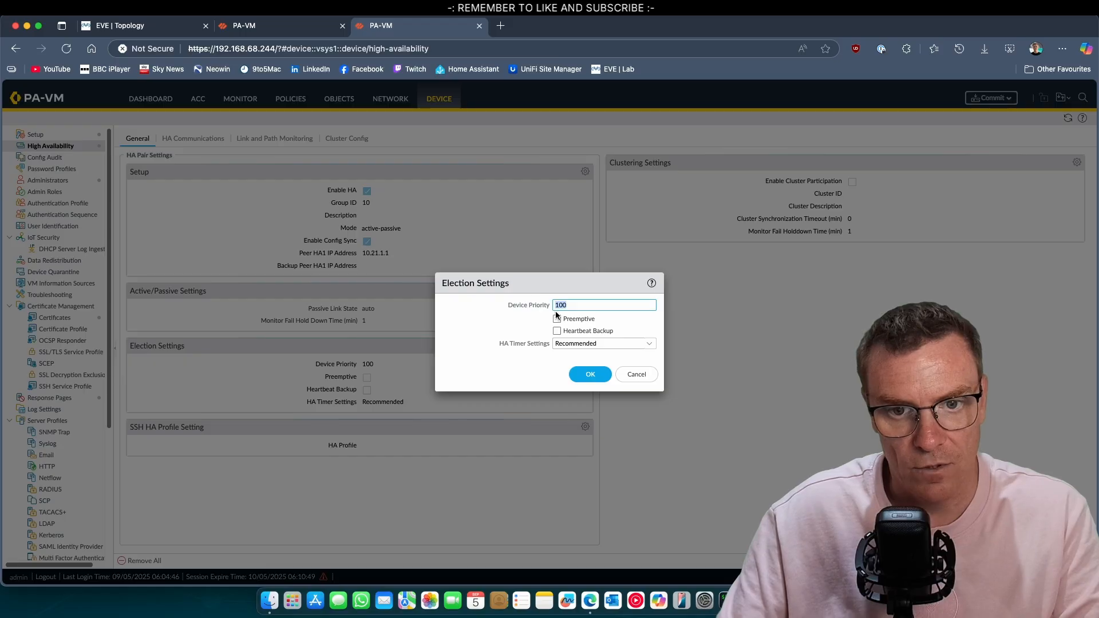
pyautogui.hotkey('ctrl', 'shift', 'Tab')
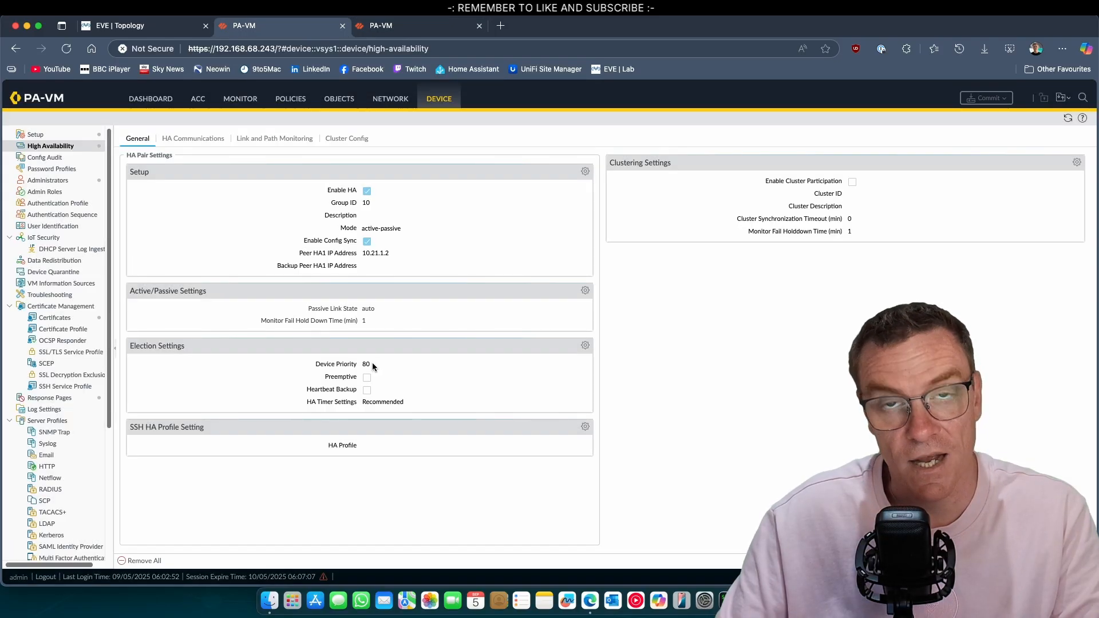
pyautogui.hotkey('ctrl', 'Tab')
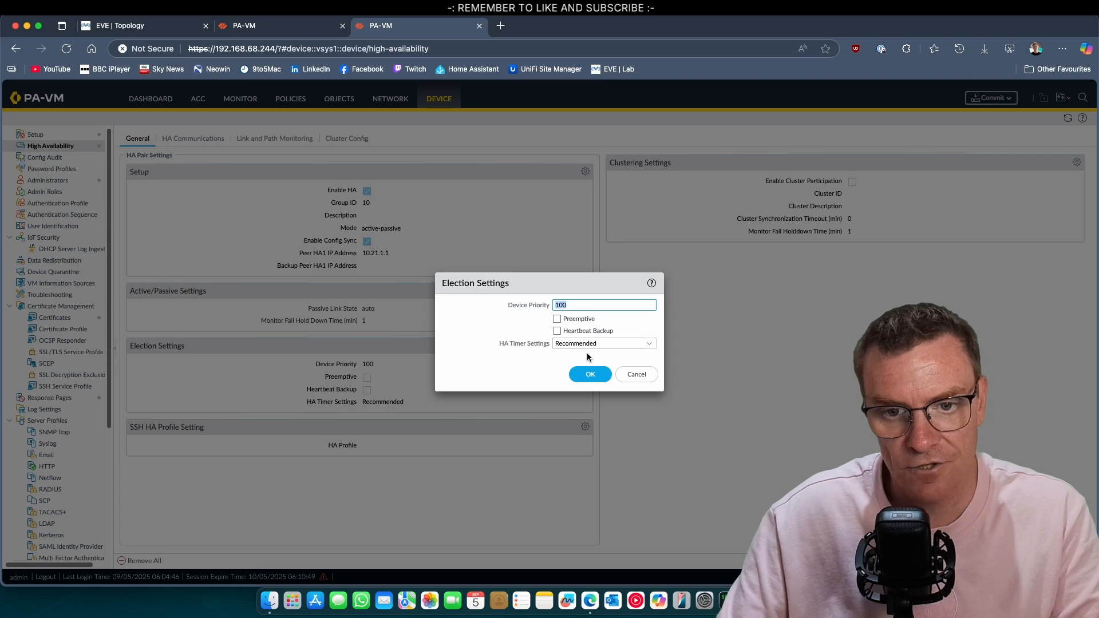
pyautogui.click(594, 375)
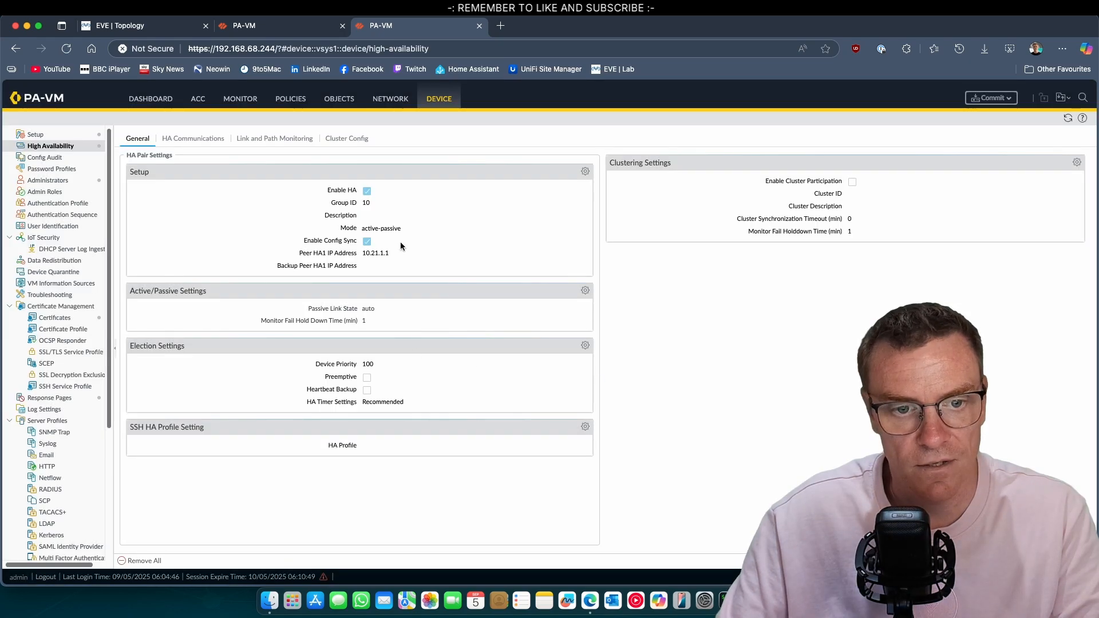
# Configure the HA1 control link on ethernet1/6 with IP 10.21.1.2 and netmask 255.255.255.0
pyautogui.click(195, 138)
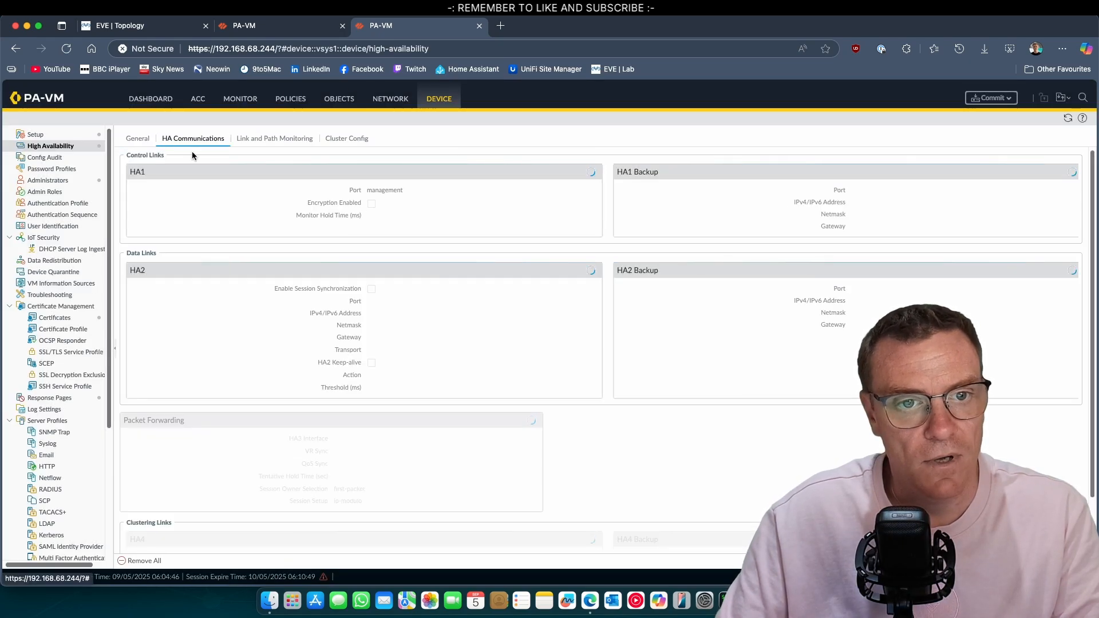
pyautogui.click(595, 172)
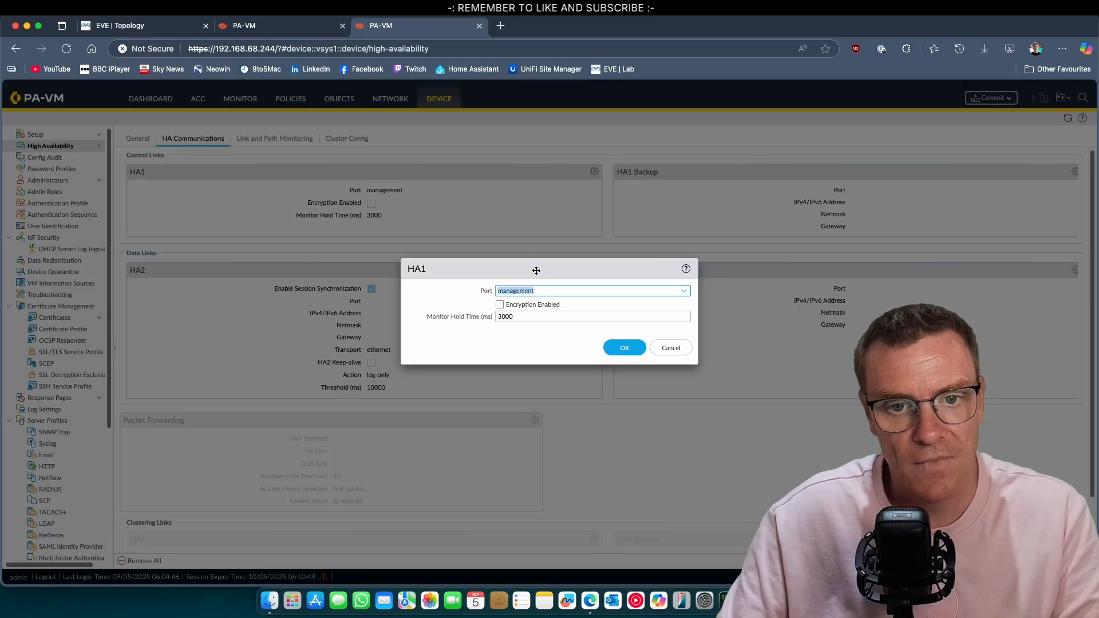
pyautogui.click(678, 290)
pyautogui.click(547, 309)
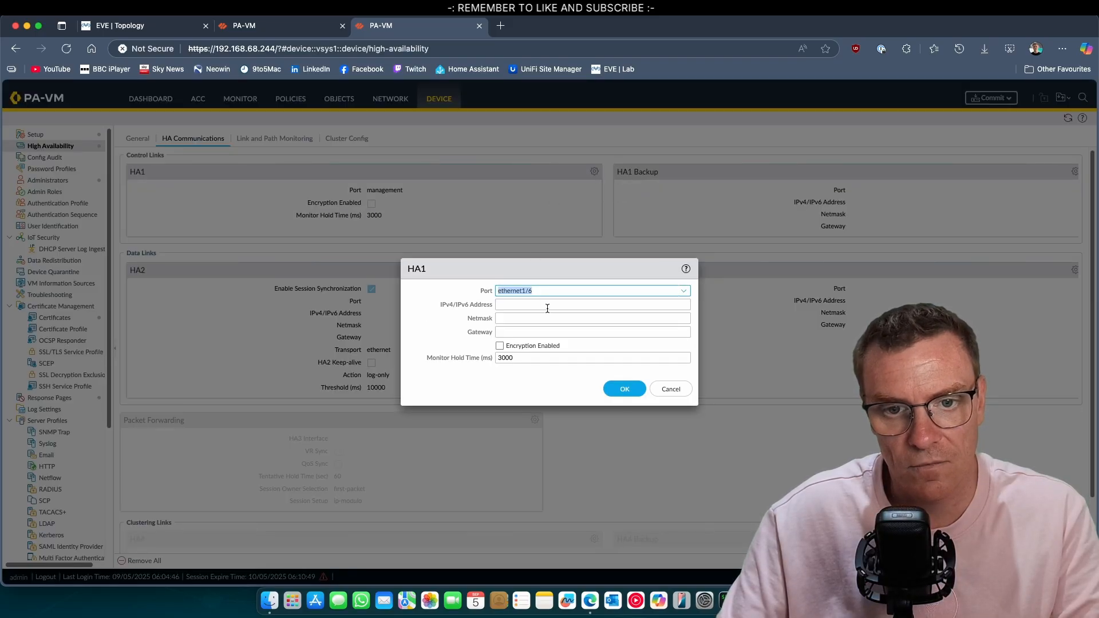
pyautogui.click(513, 308)
pyautogui.write('10')
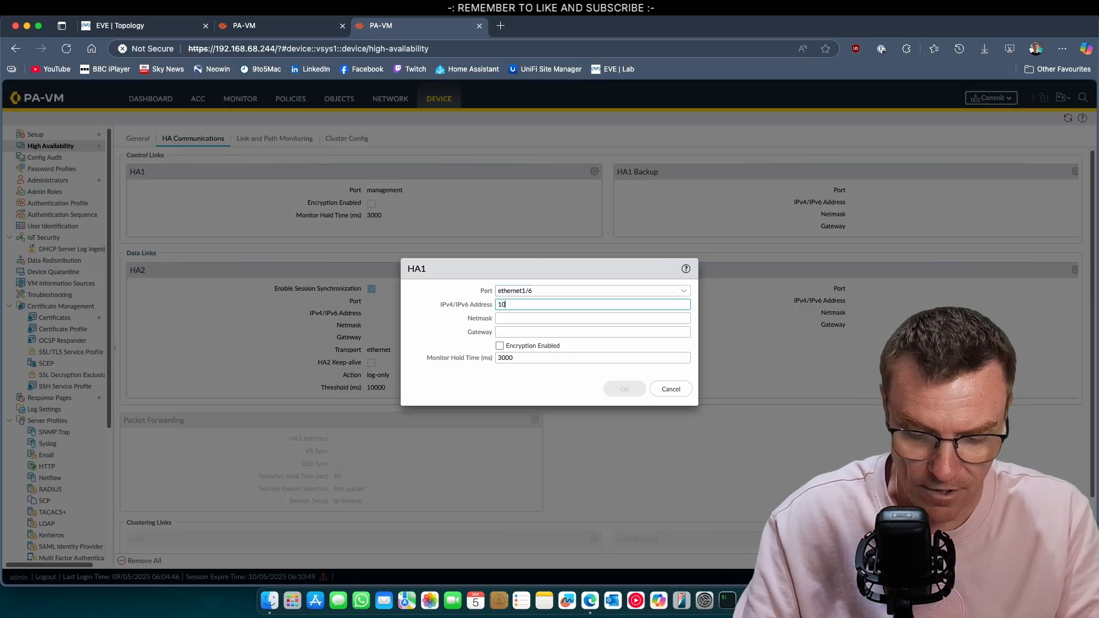
pyautogui.write('.21.1.2')
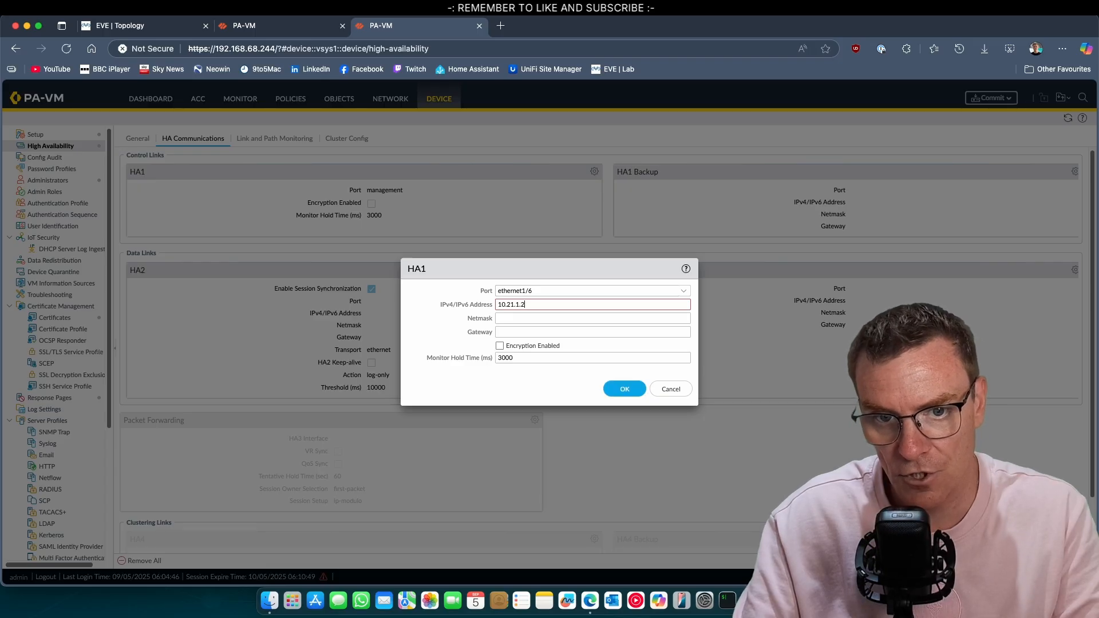
pyautogui.press('Tab')
pyautogui.write('255.255.')
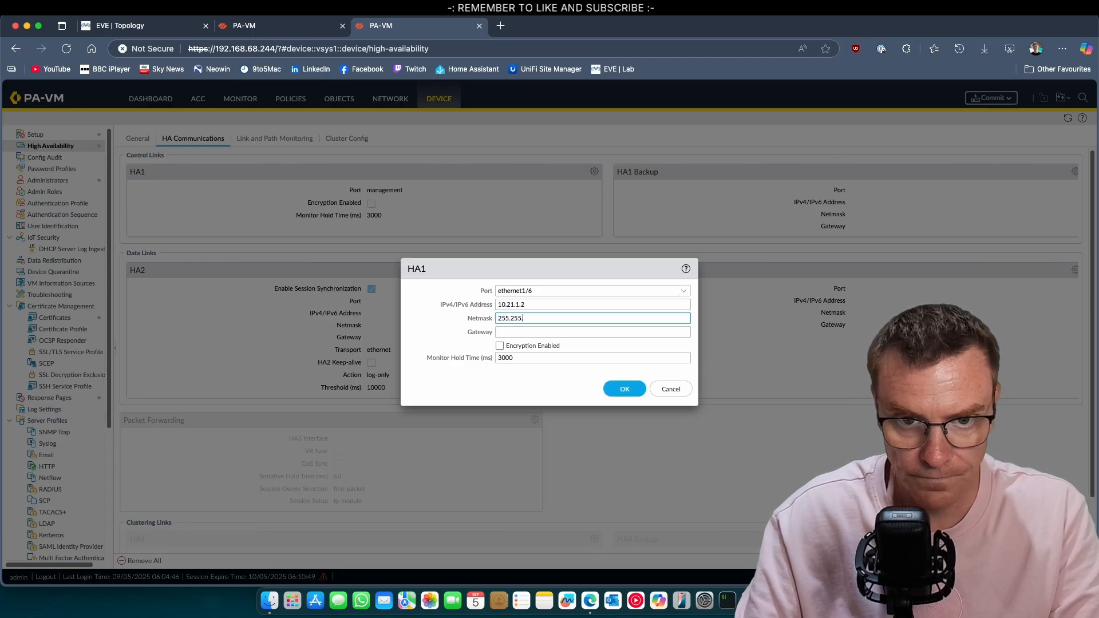
pyautogui.write('255.0')
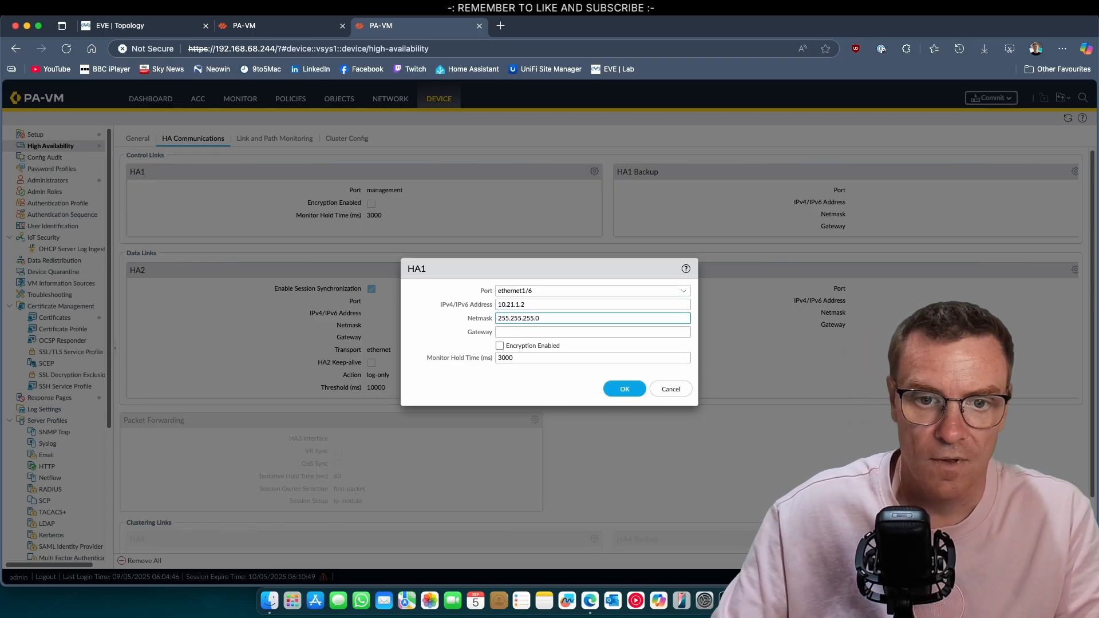
pyautogui.click(621, 387)
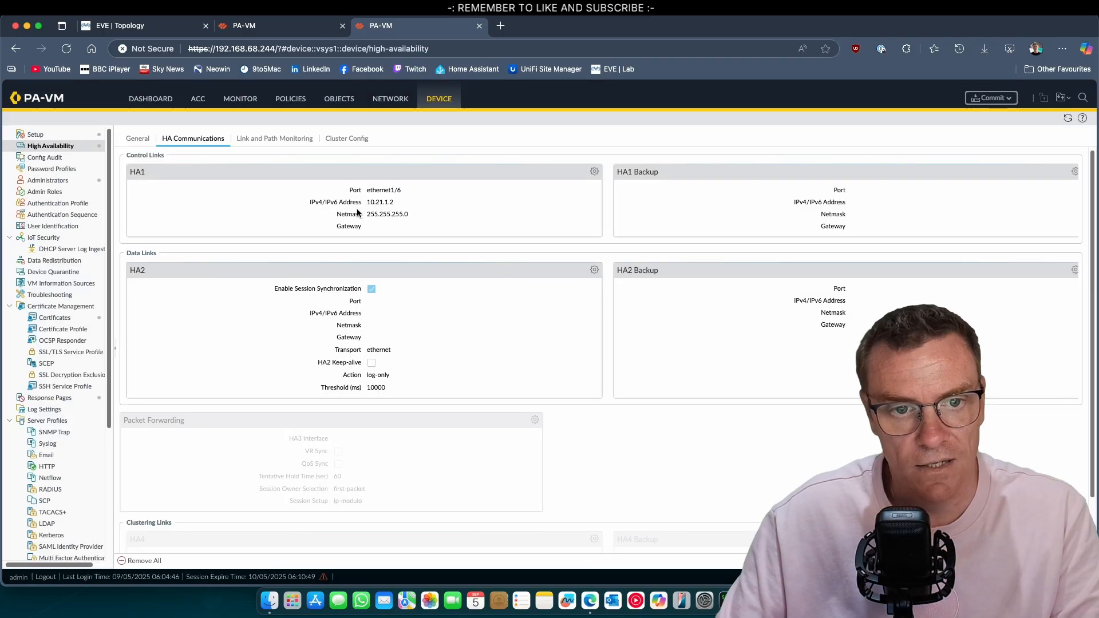
# Set the HA2 data link to ethernet1/7 with HA2 keep-alive enabled
pyautogui.click(595, 270)
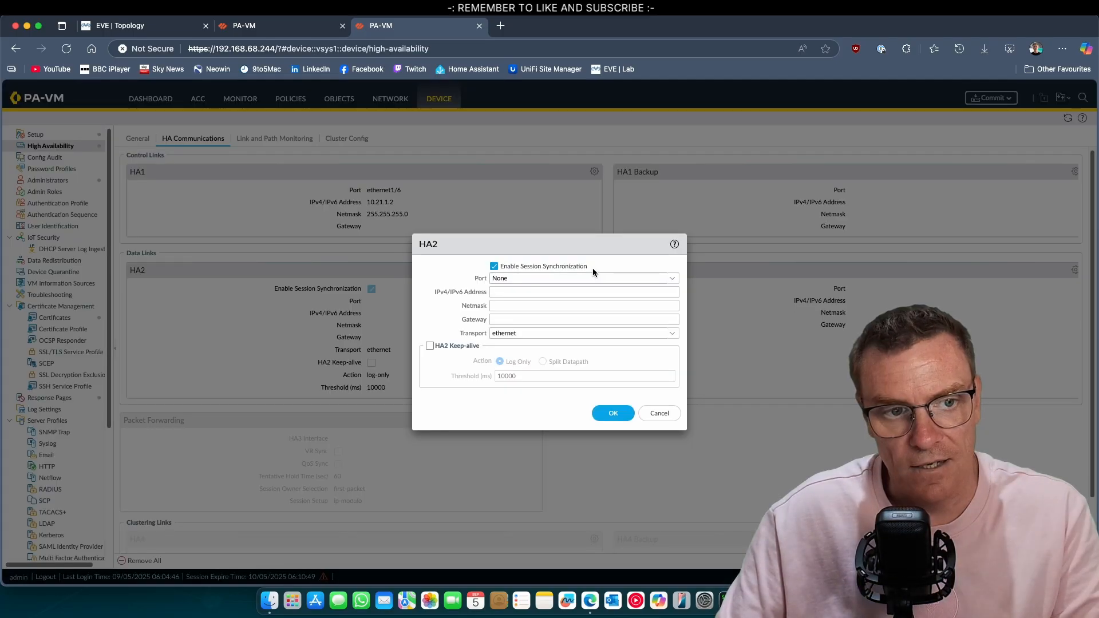
pyautogui.click(672, 279)
pyautogui.click(535, 316)
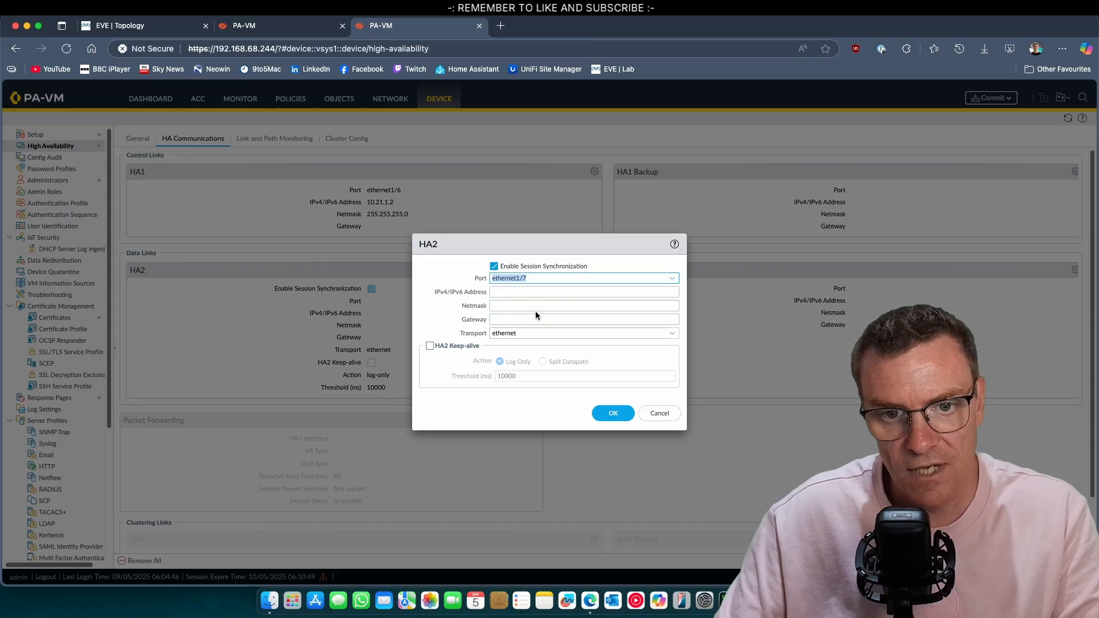
pyautogui.click(430, 346)
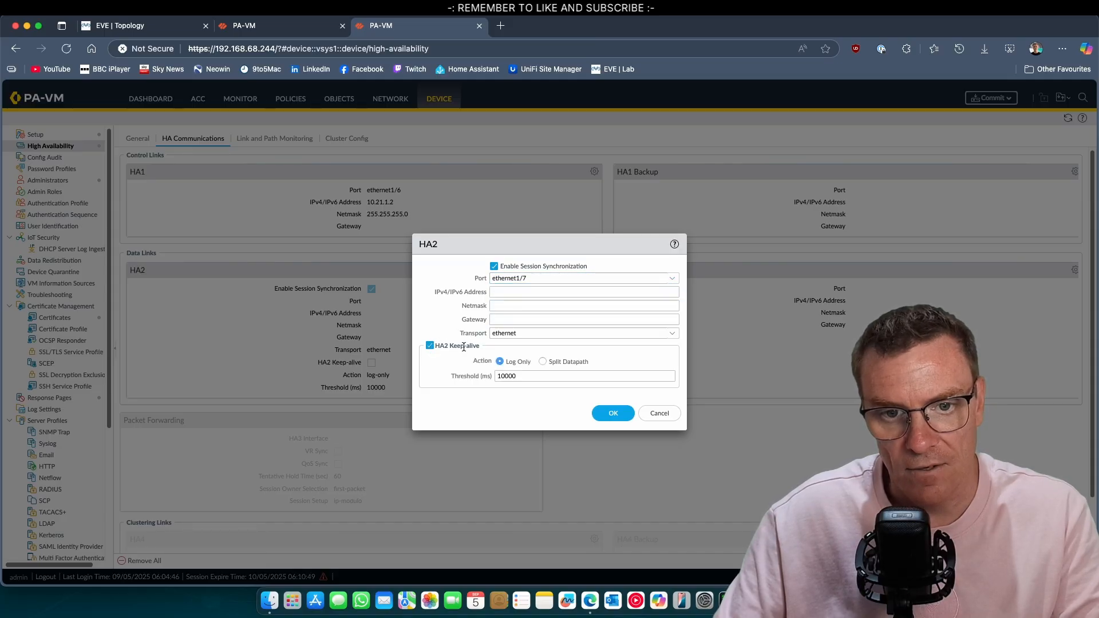
pyautogui.click(615, 414)
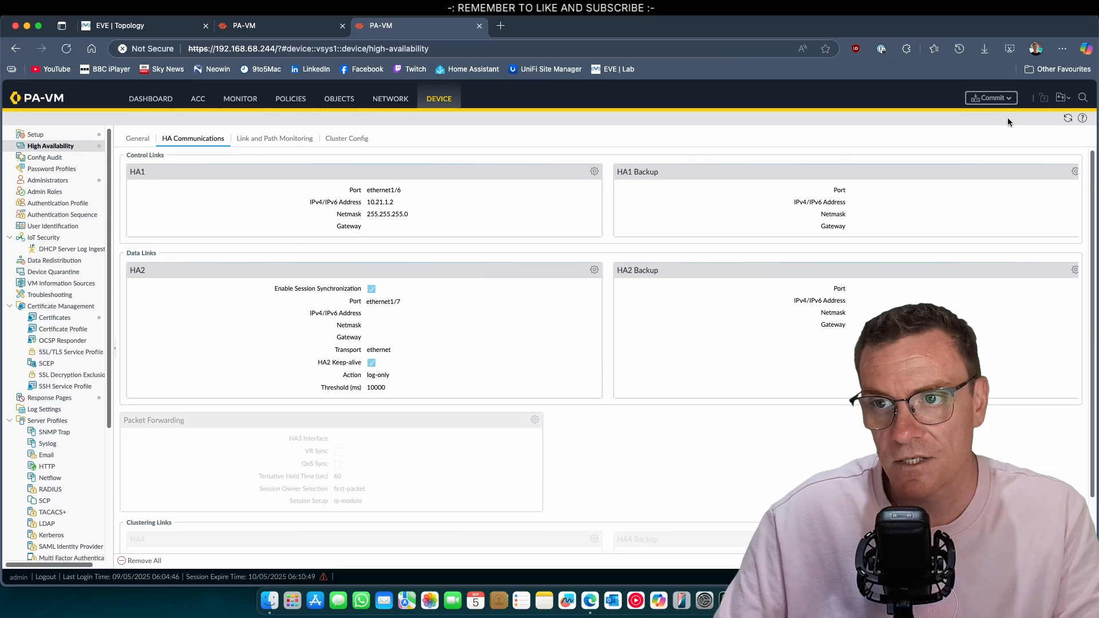
# Commit the .244 firewall's HA configuration changes
pyautogui.click(982, 99)
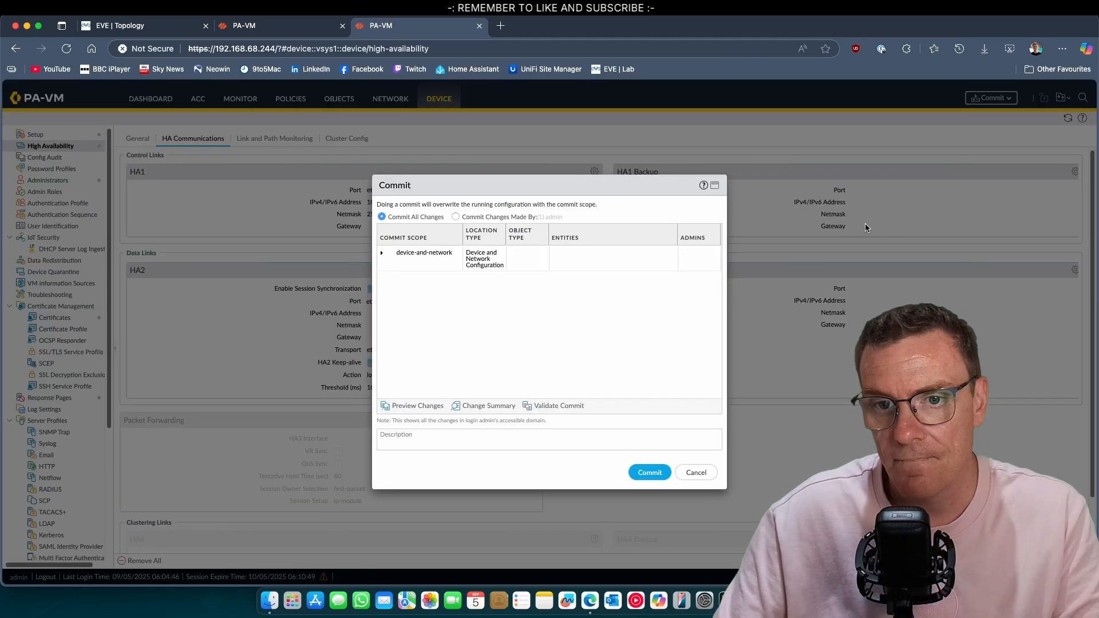
pyautogui.click(650, 473)
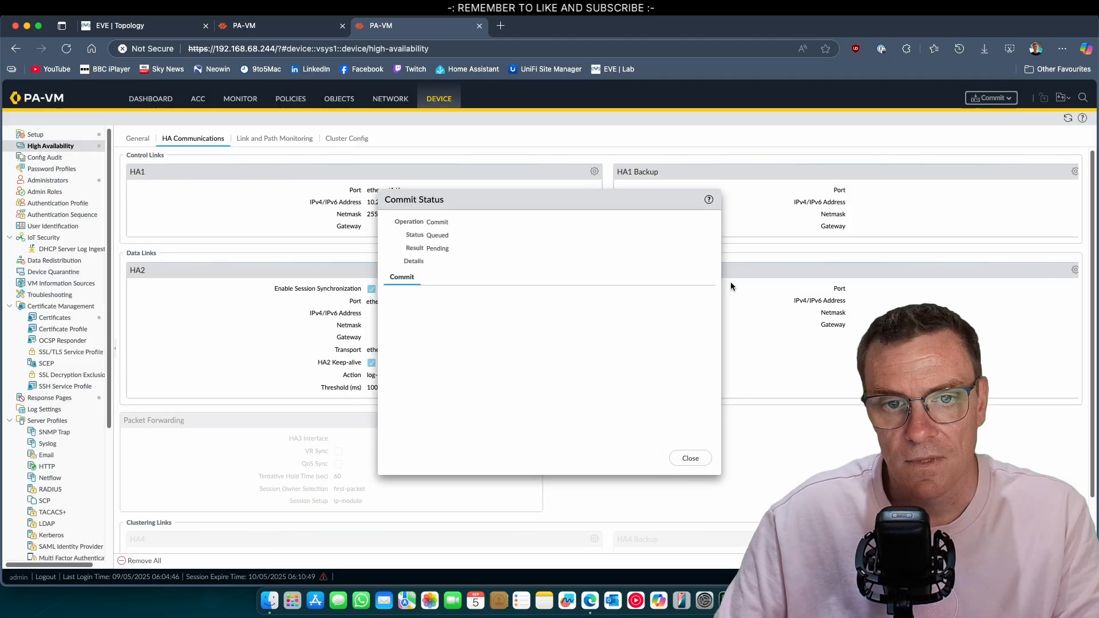
pyautogui.click(258, 26)
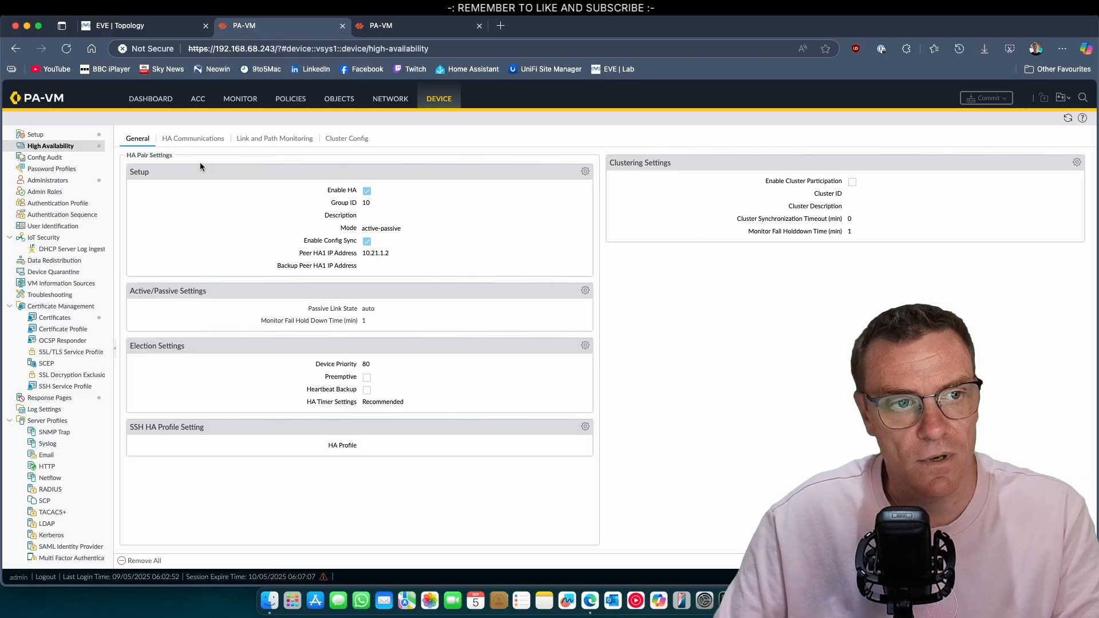
# Add the High Availability widget to PA-FW1's dashboard, showing peer passive with HA1 and HA2 up
pyautogui.click(150, 101)
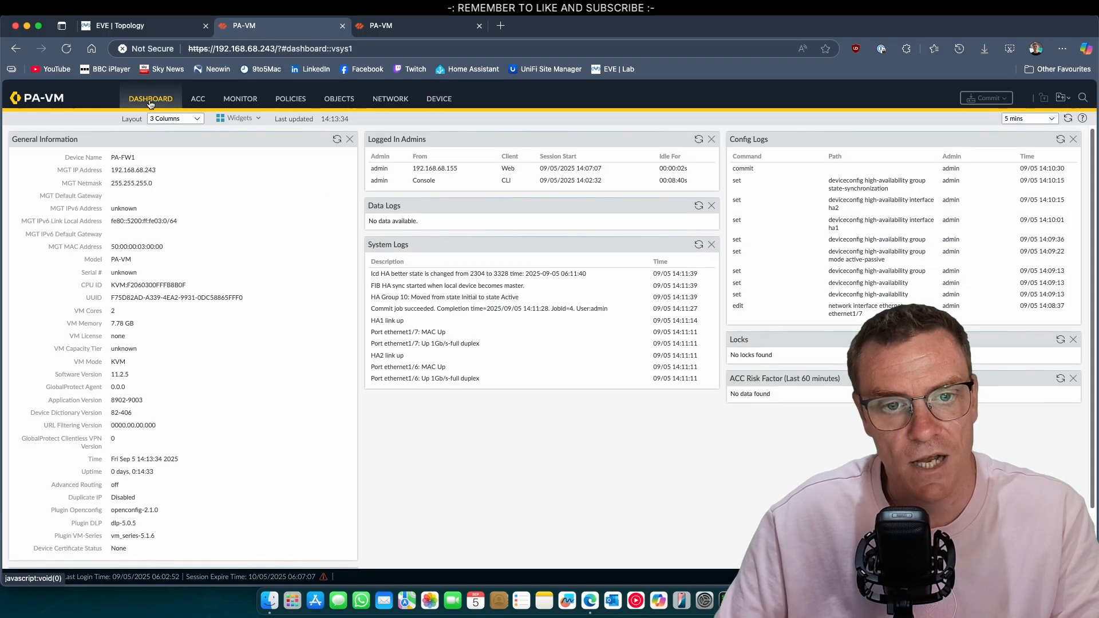
pyautogui.click(241, 118)
pyautogui.moveTo(251, 146)
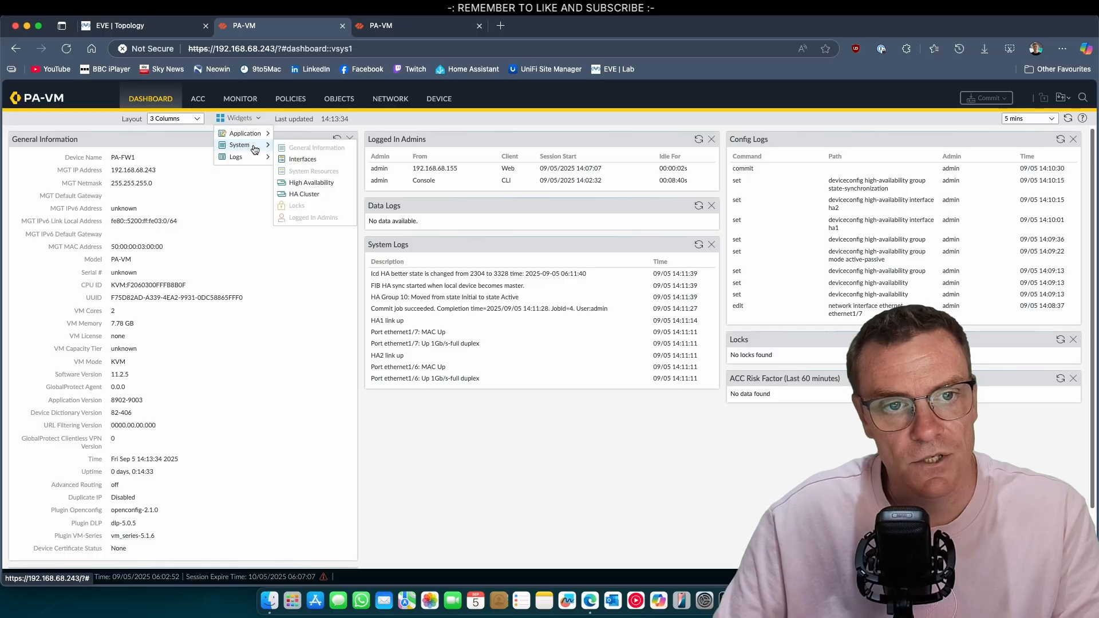
pyautogui.click(333, 183)
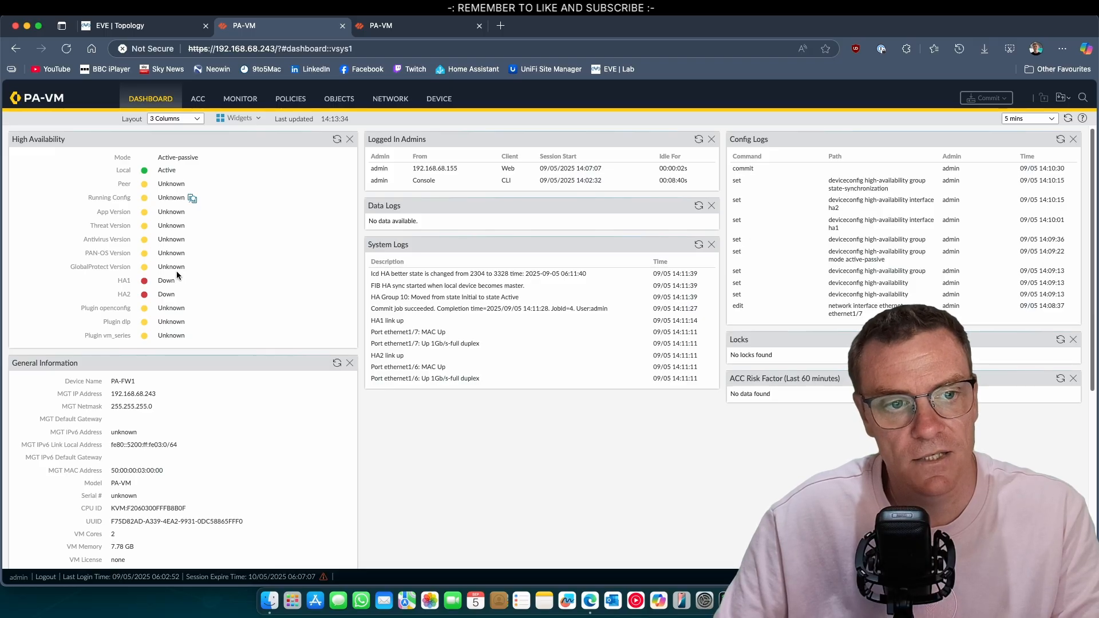
pyautogui.click(395, 29)
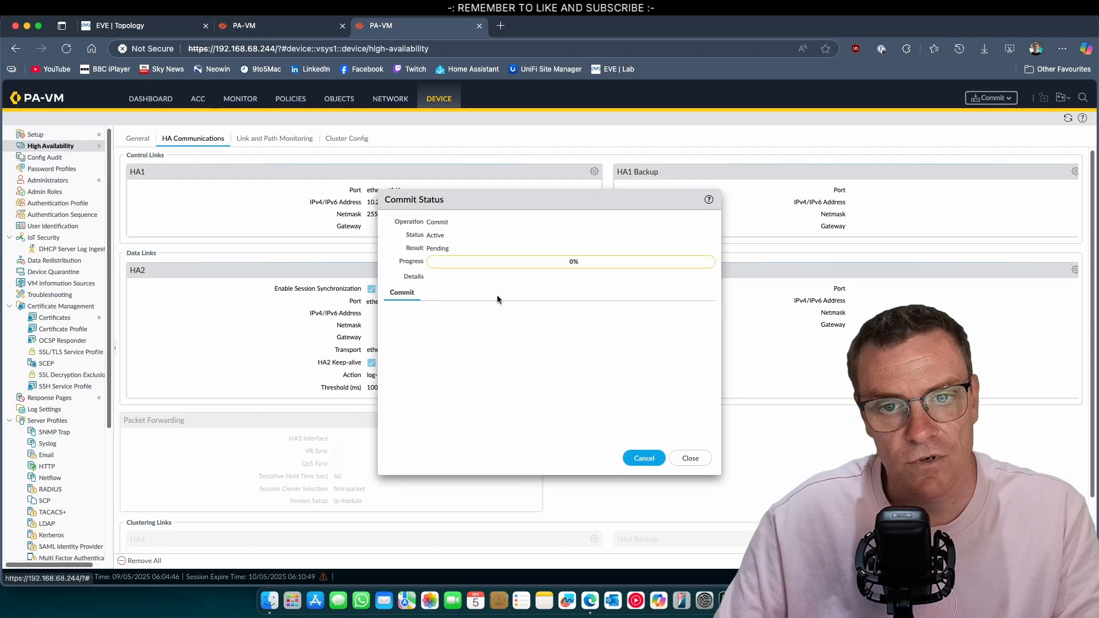
pyautogui.click(259, 28)
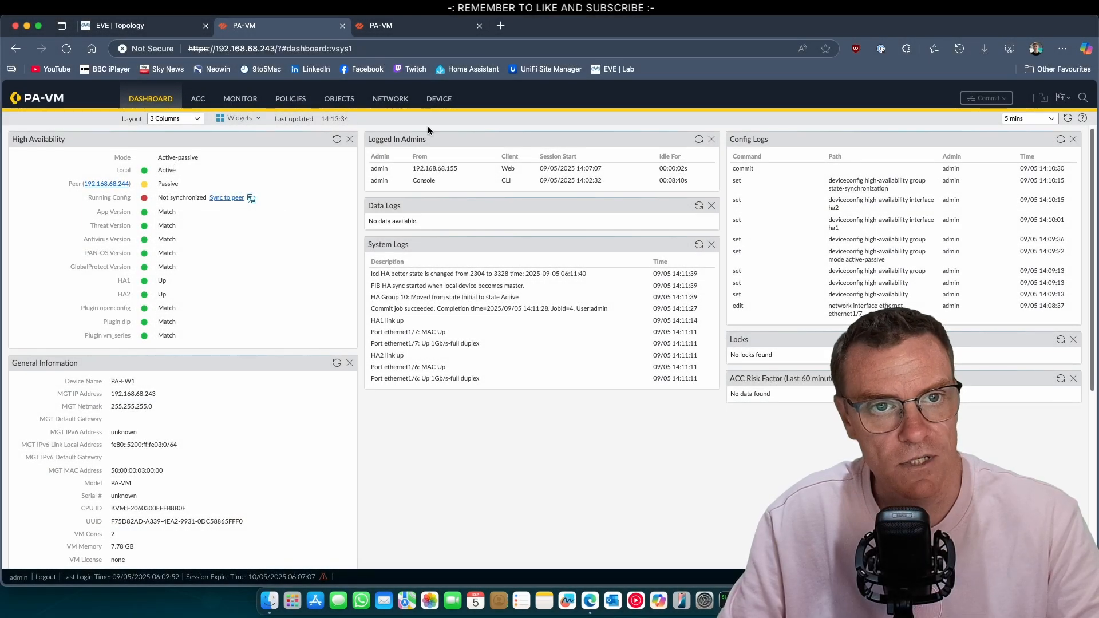
pyautogui.click(437, 31)
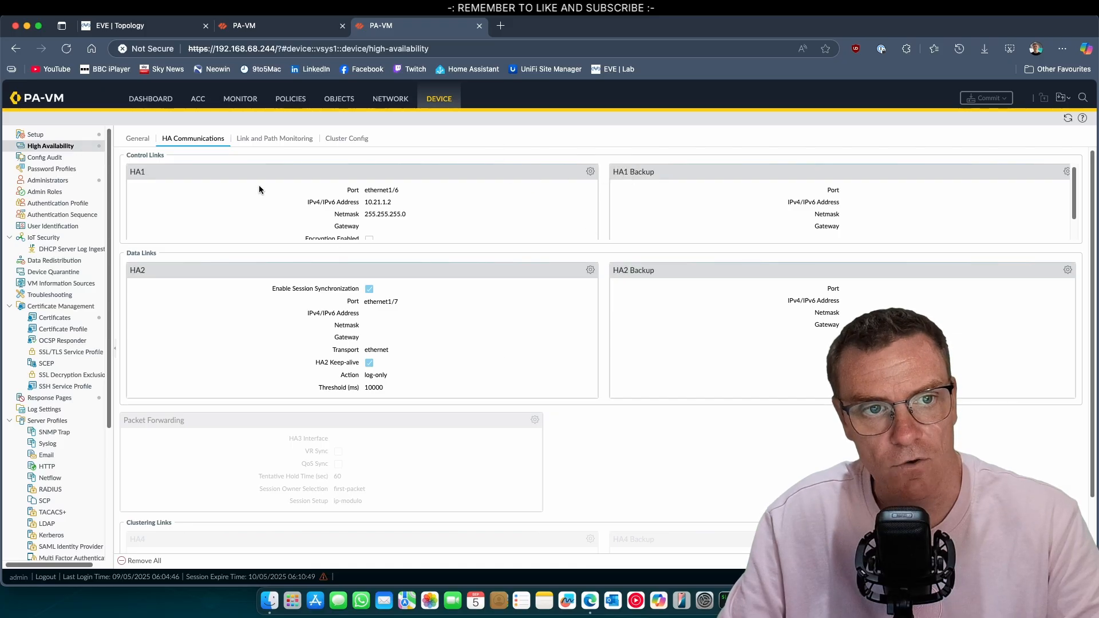
# Add the High Availability widget to PA-FW2's dashboard, showing it passive and peer 192.168.68.243 active
pyautogui.click(150, 99)
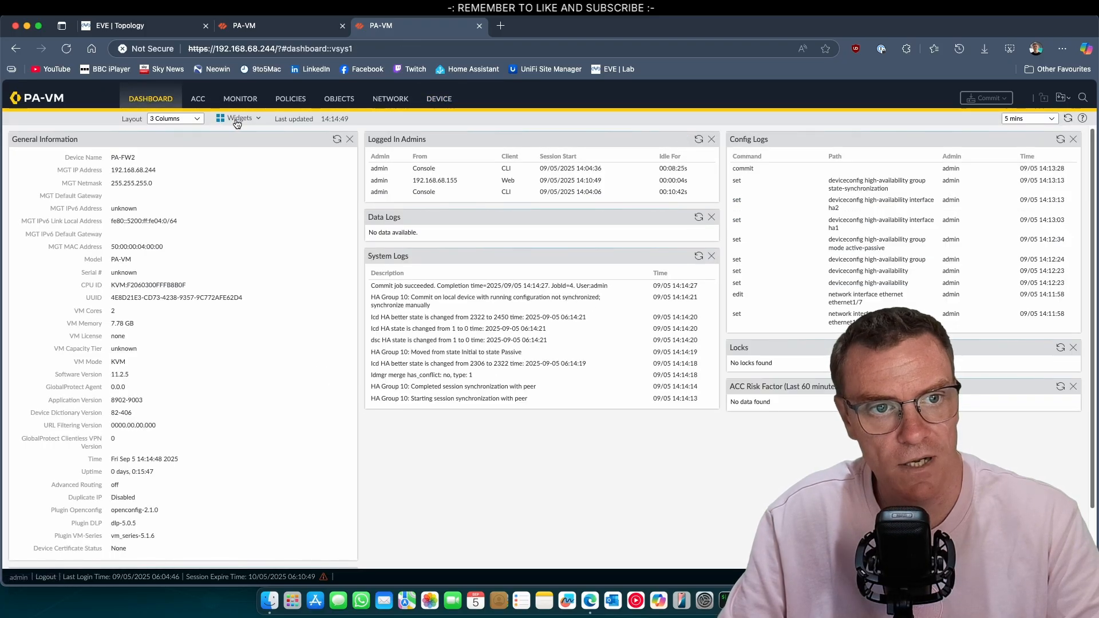
pyautogui.click(237, 120)
pyautogui.moveTo(247, 145)
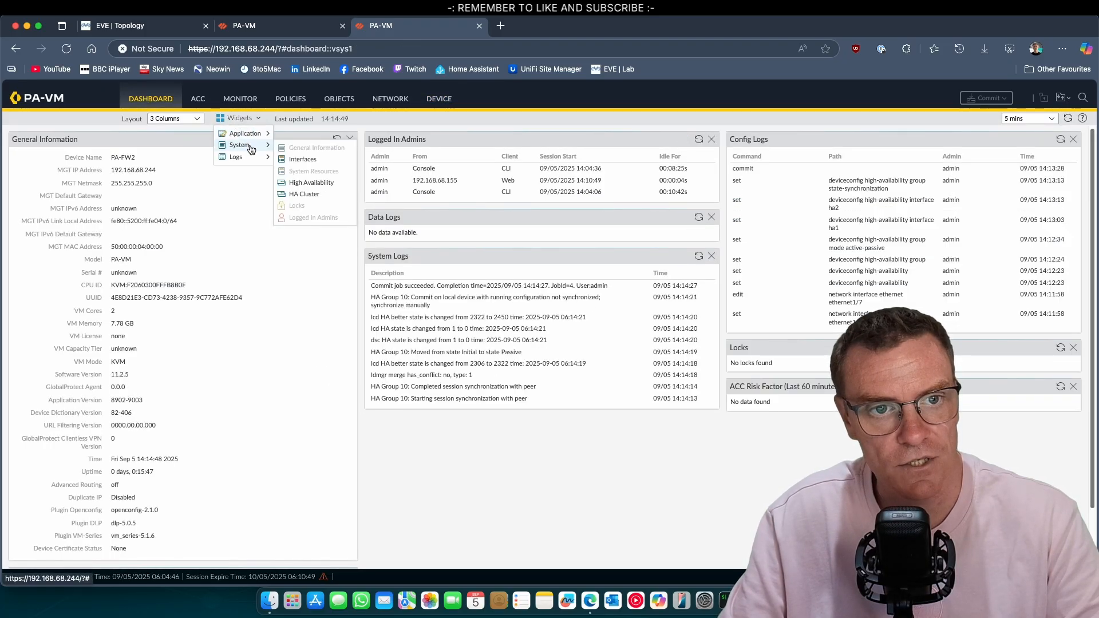
pyautogui.click(311, 182)
pyautogui.click(87, 137)
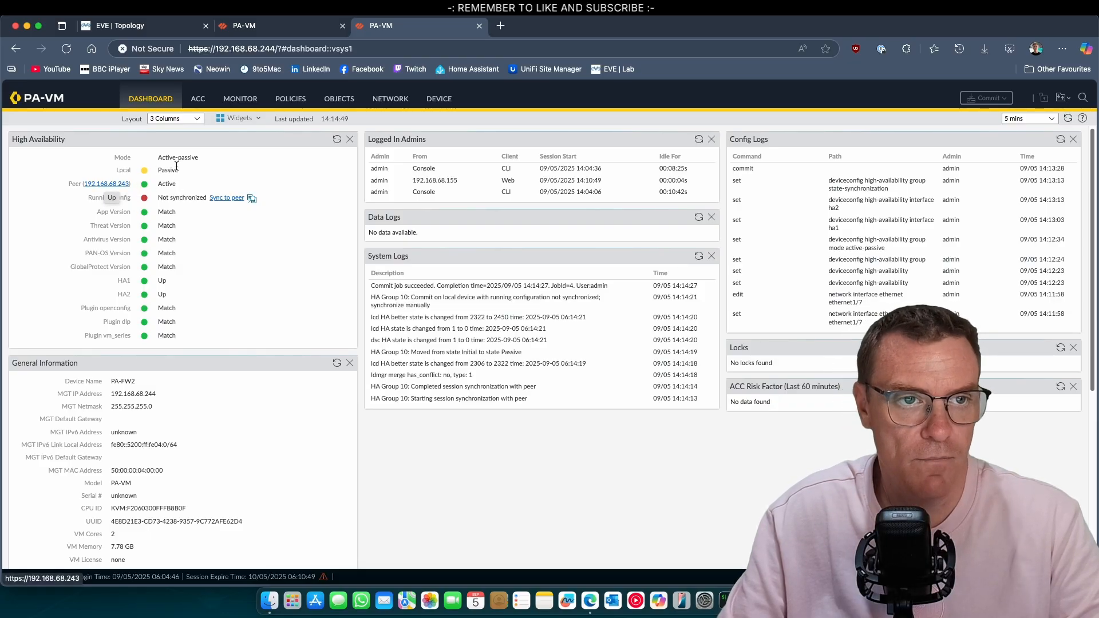
pyautogui.click(123, 183)
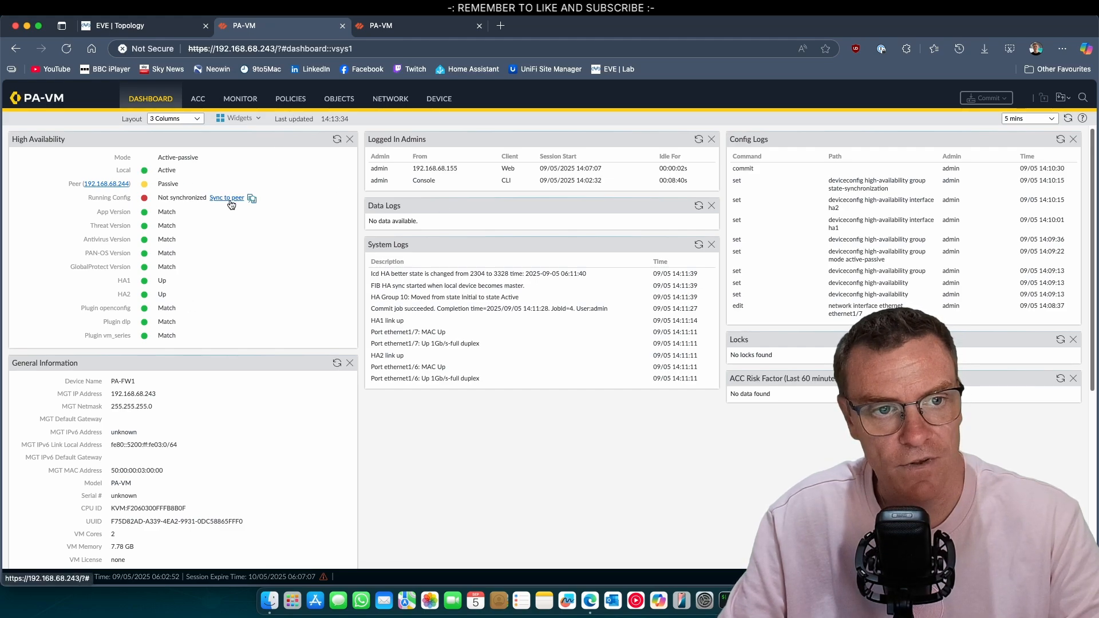
pyautogui.hotkey('ctrl', 'Tab')
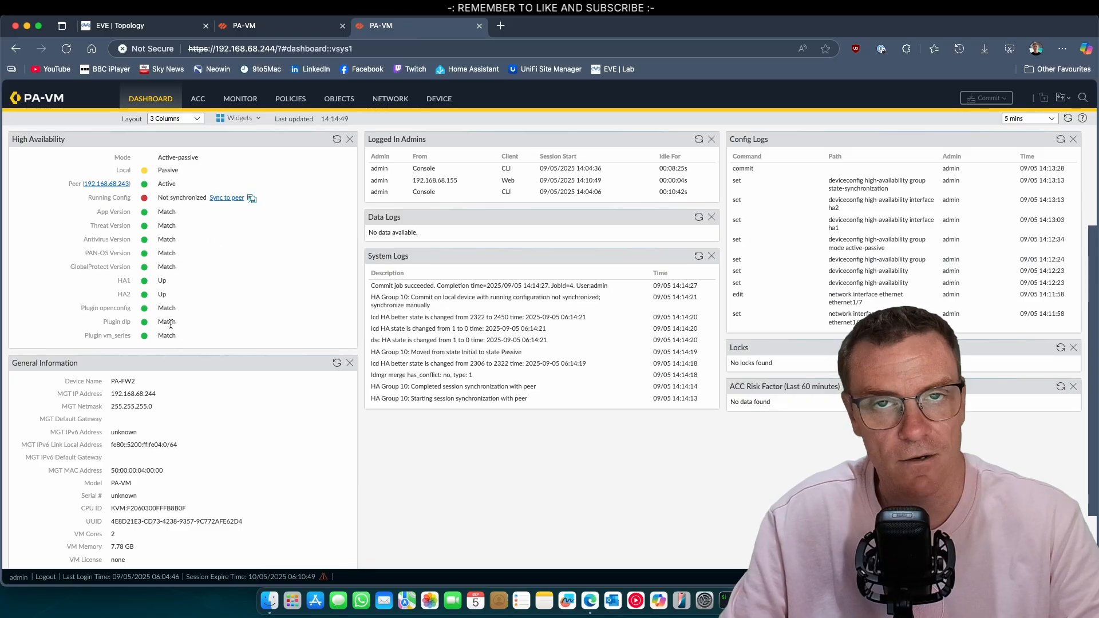
# Sync PA-FW1's running configuration to its peer, confirming the overwrite
pyautogui.hotkey('ctrl', 'shift', 'Tab')
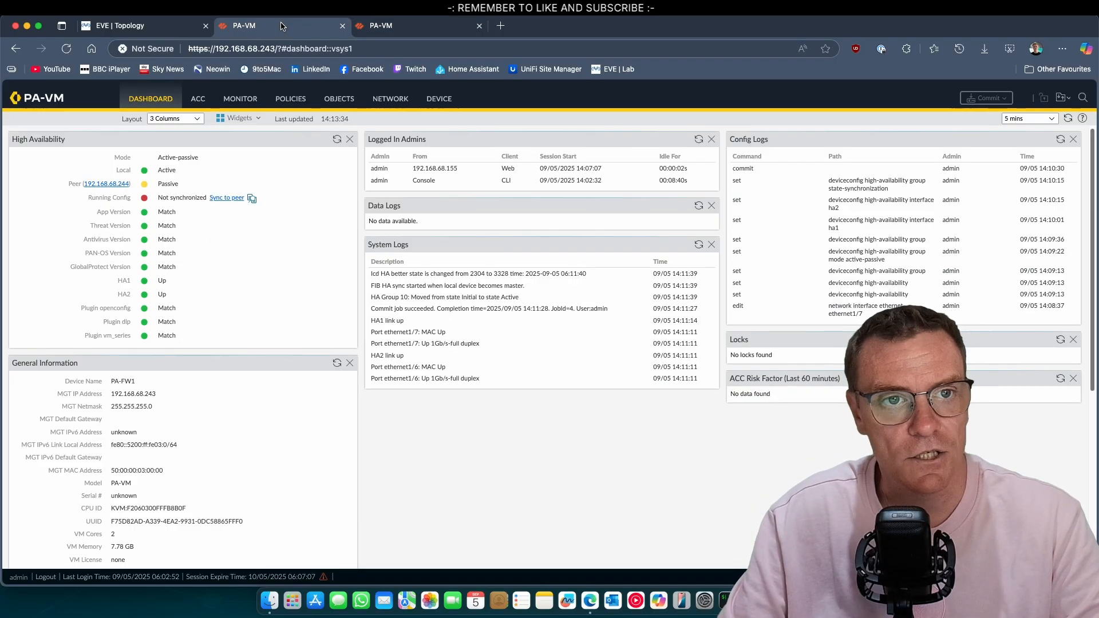
pyautogui.click(226, 199)
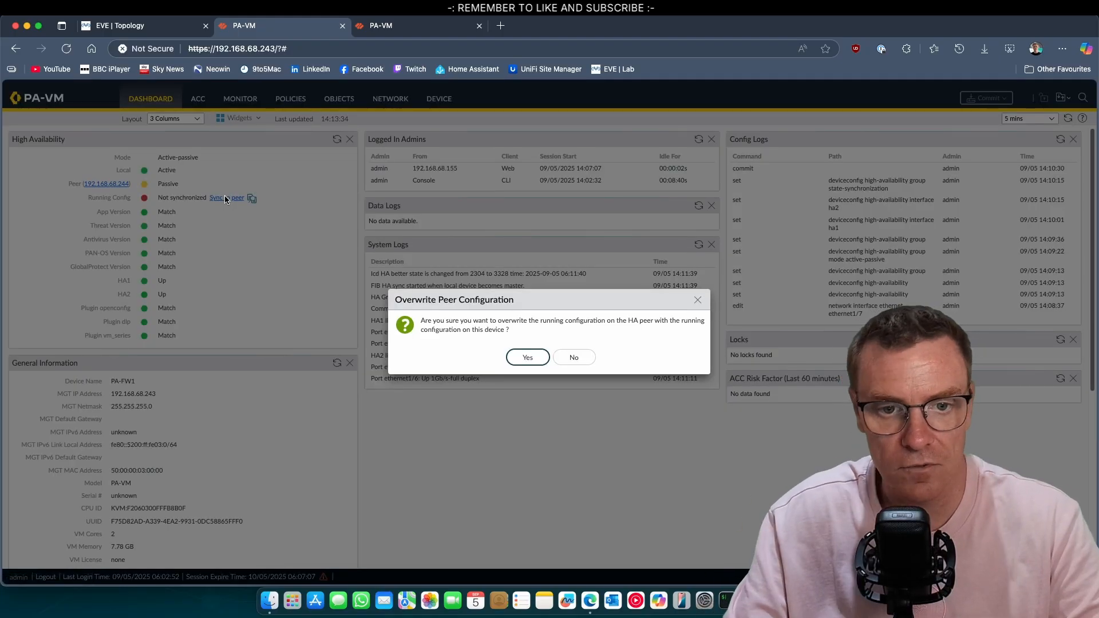
pyautogui.click(523, 357)
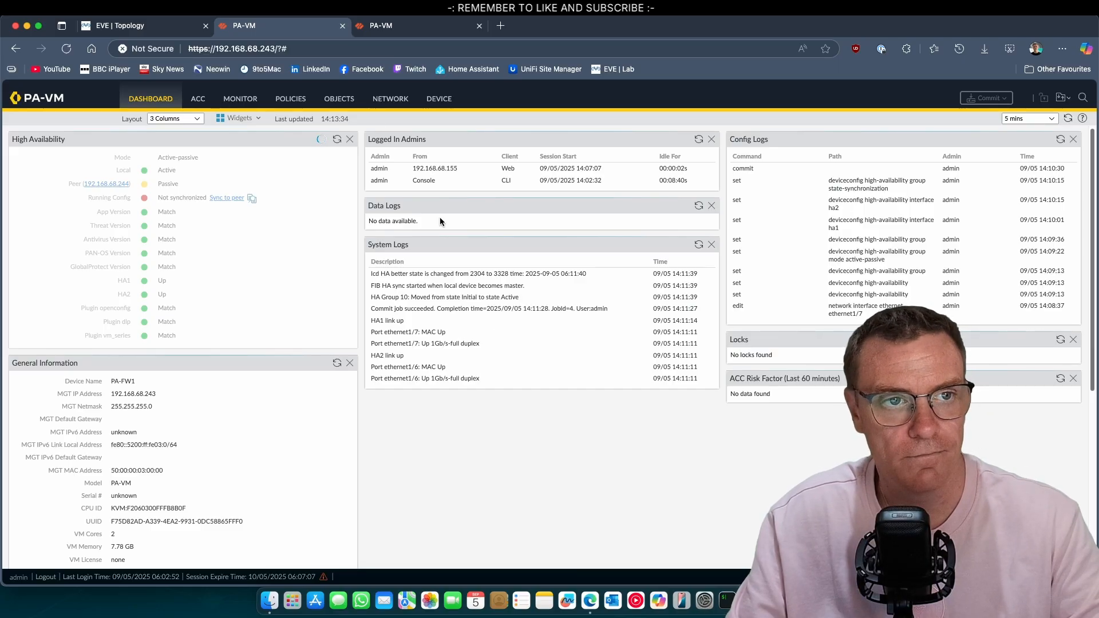
# Return to the EVE-NG lab topology after checking PA-FW1's sync status
pyautogui.click(131, 23)
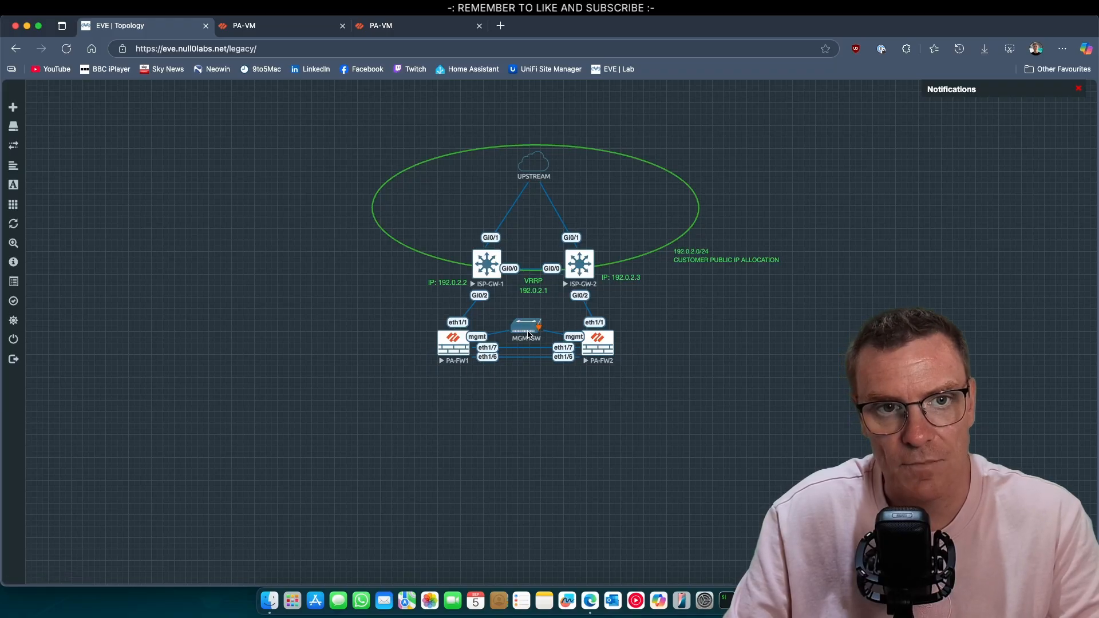
pyautogui.click(245, 25)
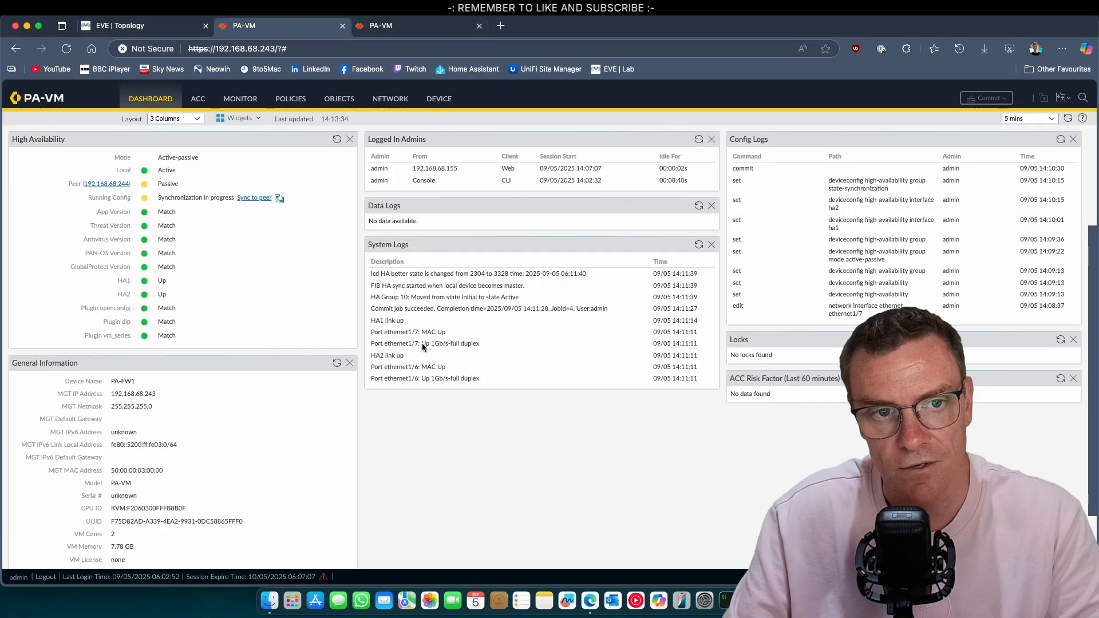
pyautogui.click(165, 32)
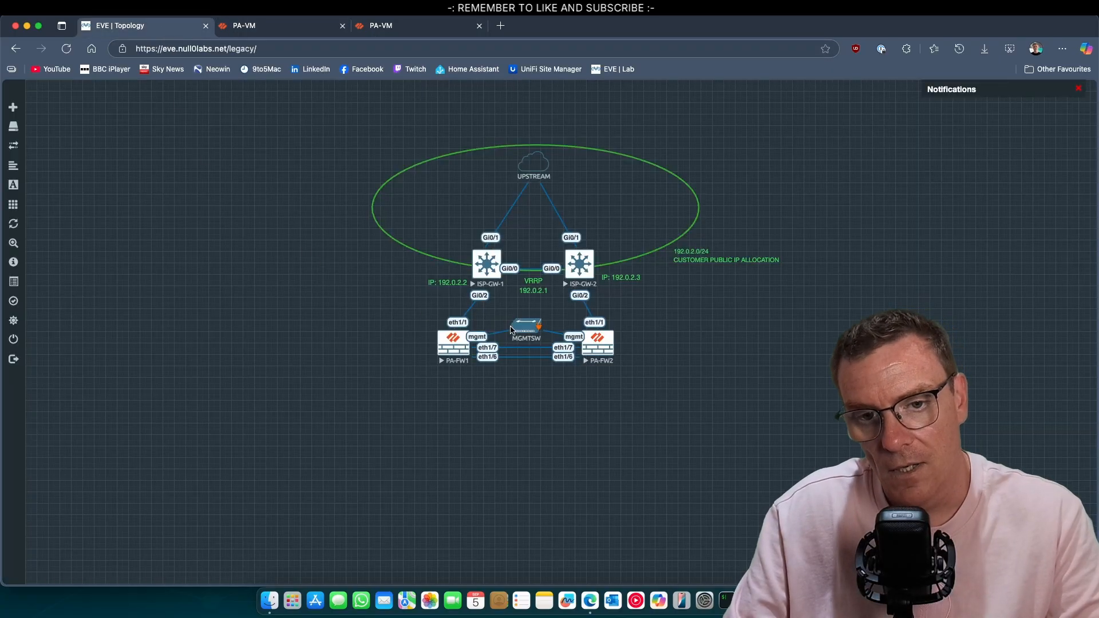
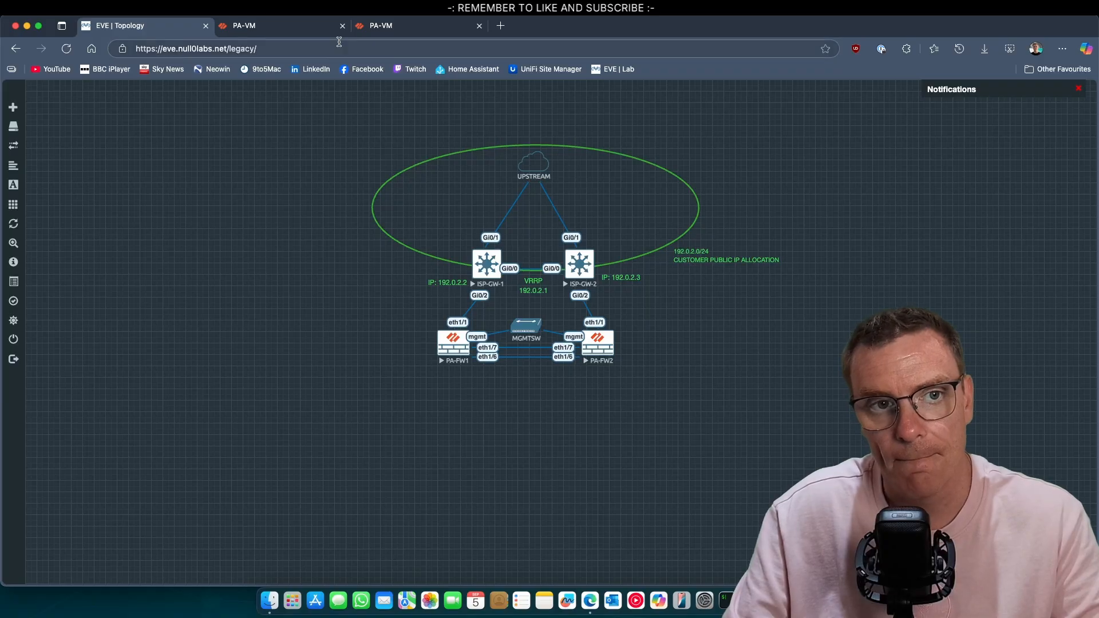
# Refresh the High Availability widget on PA-FW2 and PA-FW1, confirming running config shows Synchronized
pyautogui.click(302, 25)
pyautogui.click(427, 27)
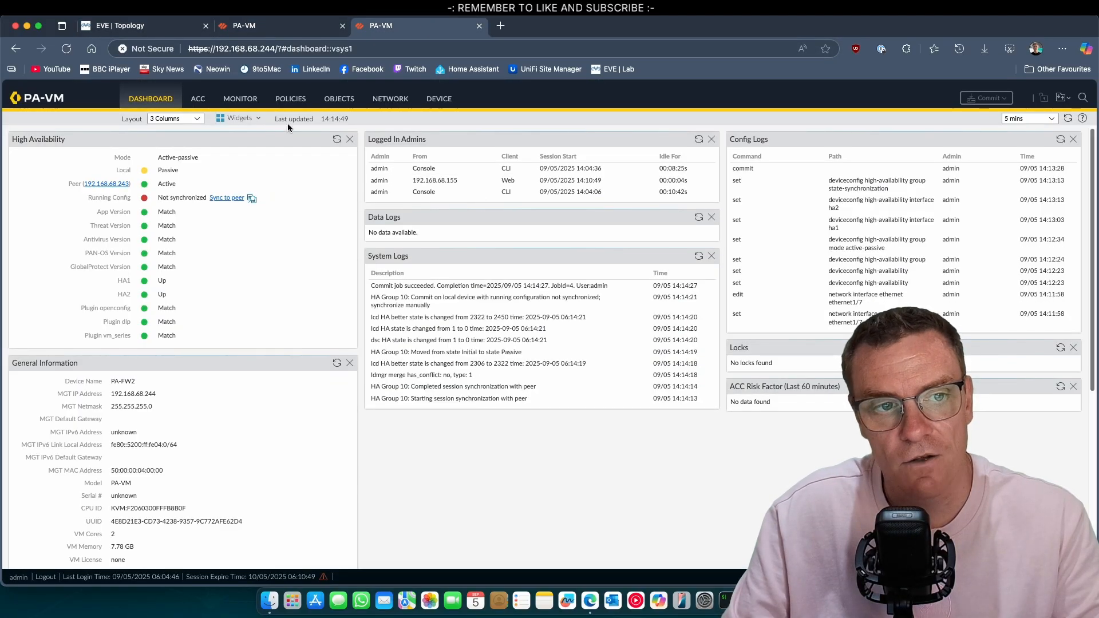
pyautogui.click(336, 140)
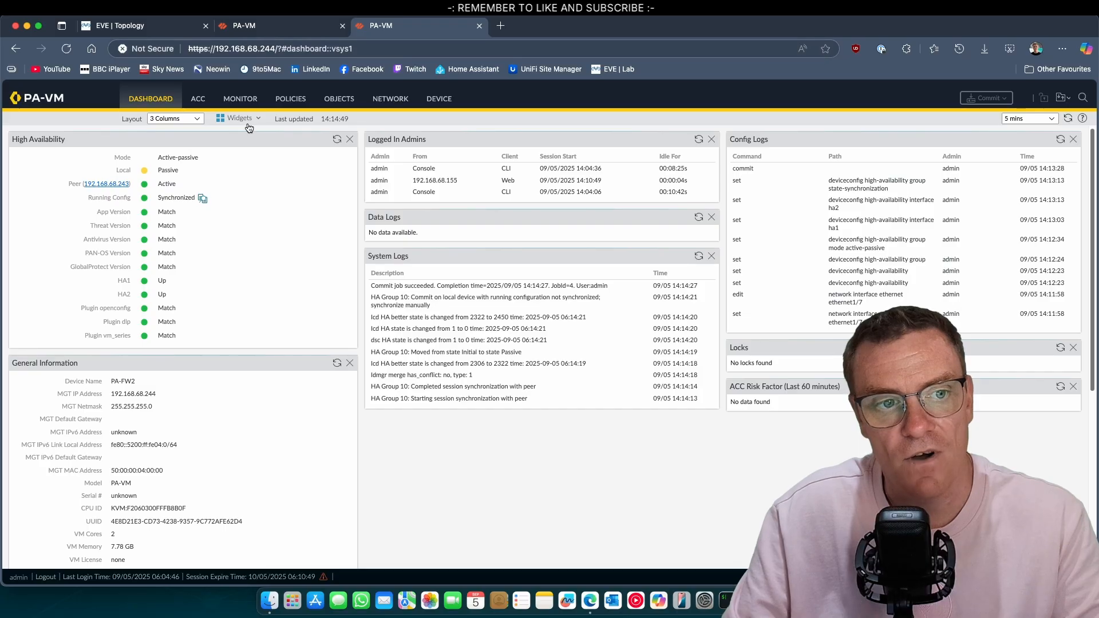
pyautogui.click(264, 33)
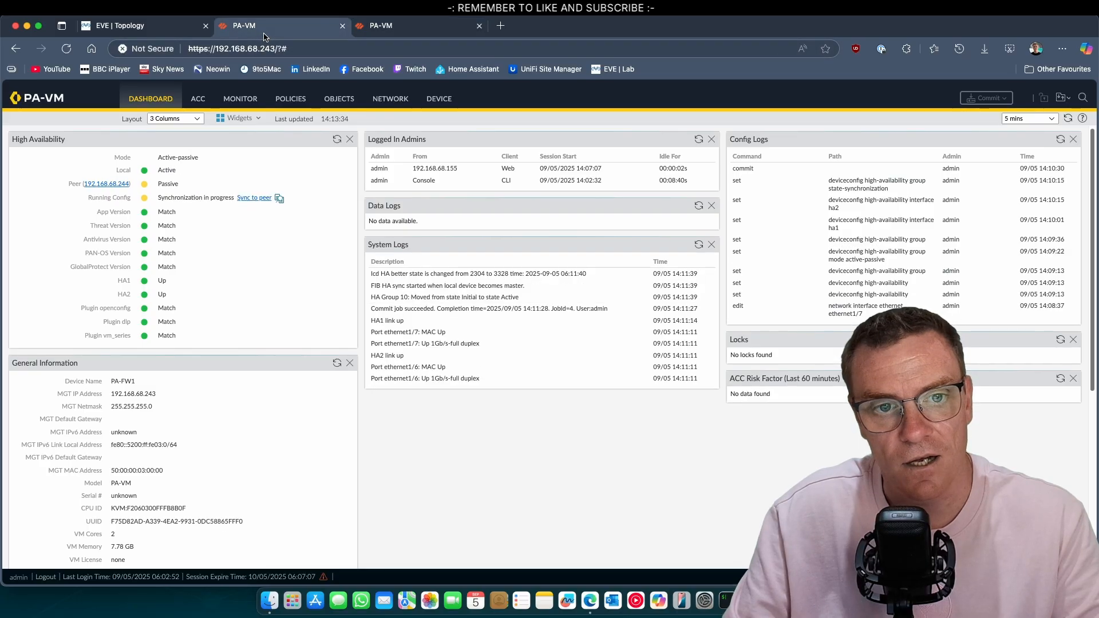
pyautogui.click(343, 141)
pyautogui.click(143, 26)
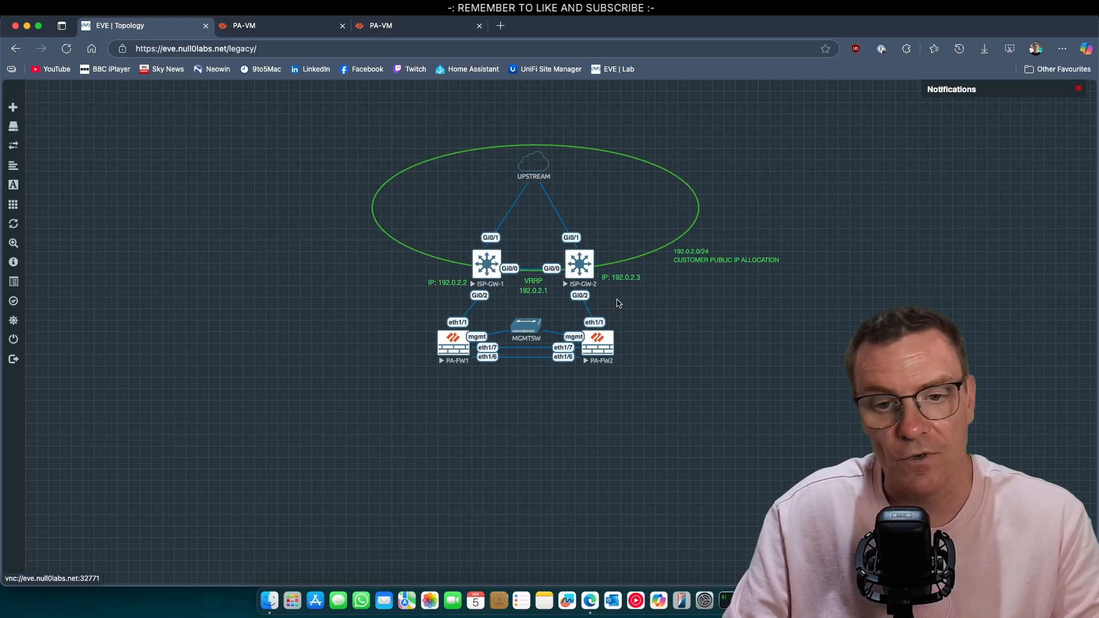
pyautogui.click(301, 32)
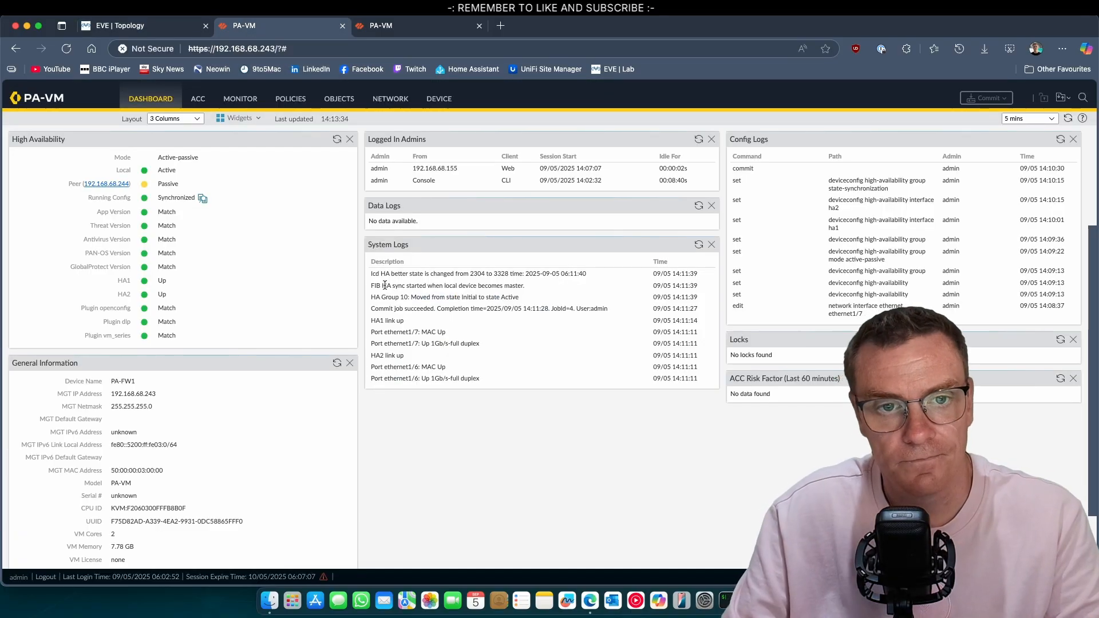
# Make ethernet1/1 a Layer3 interface on virtual router default in a new zone named outside
pyautogui.click(388, 102)
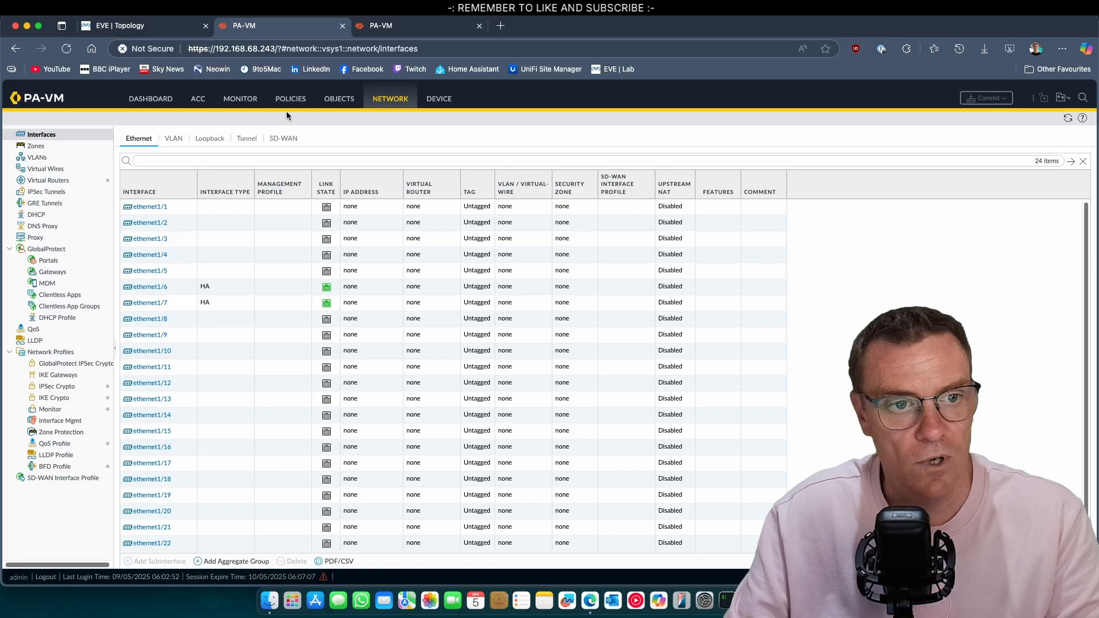
pyautogui.click(156, 208)
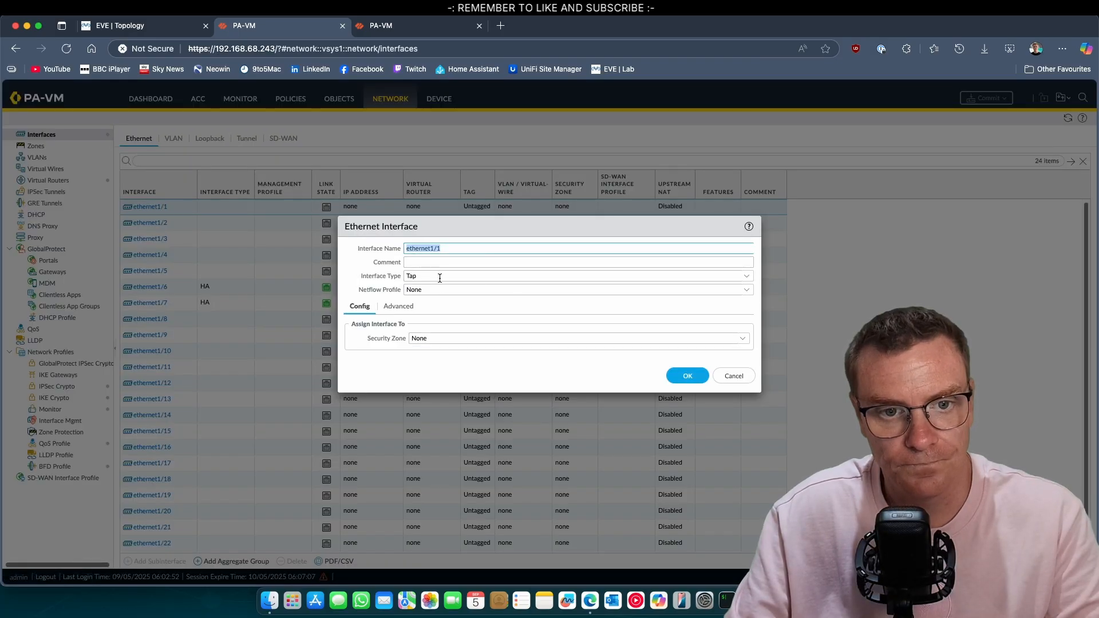
pyautogui.click(746, 277)
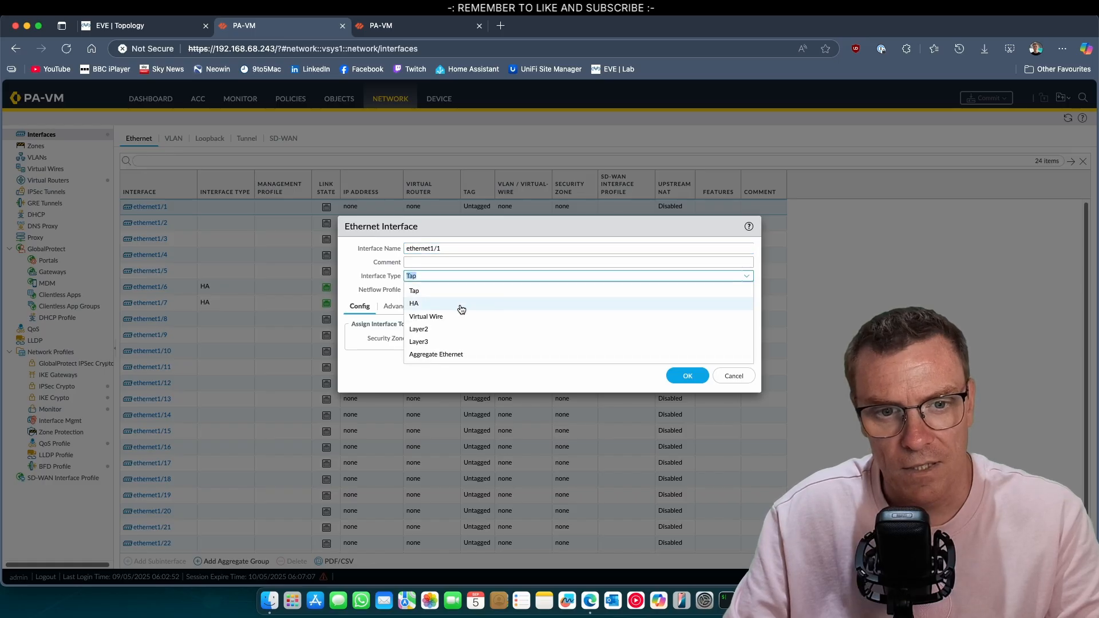
pyautogui.click(440, 342)
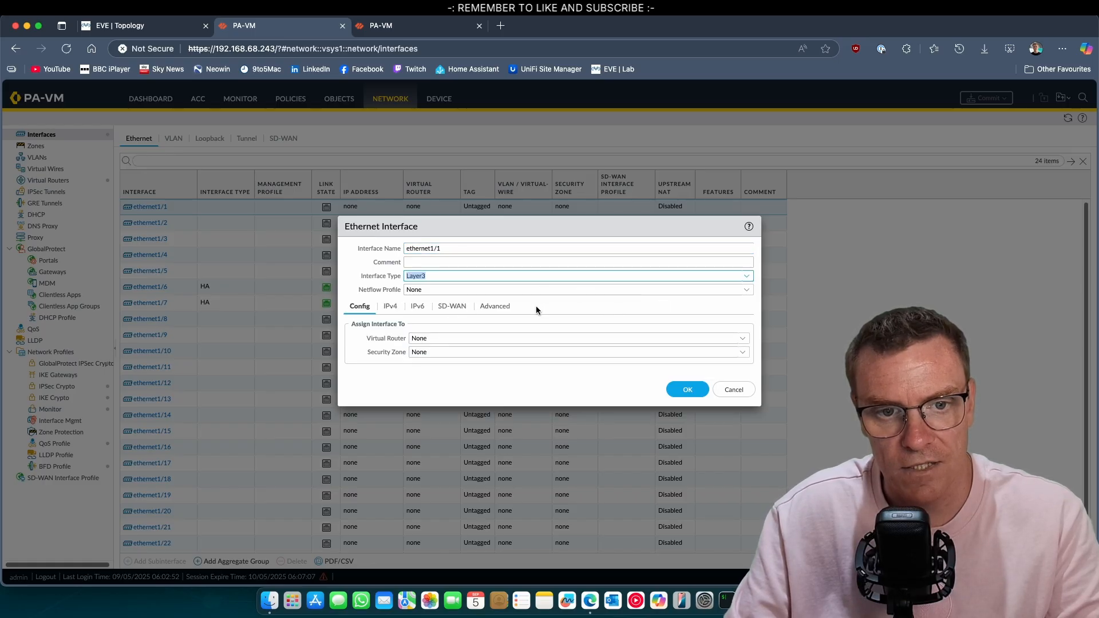
pyautogui.click(747, 344)
pyautogui.click(427, 367)
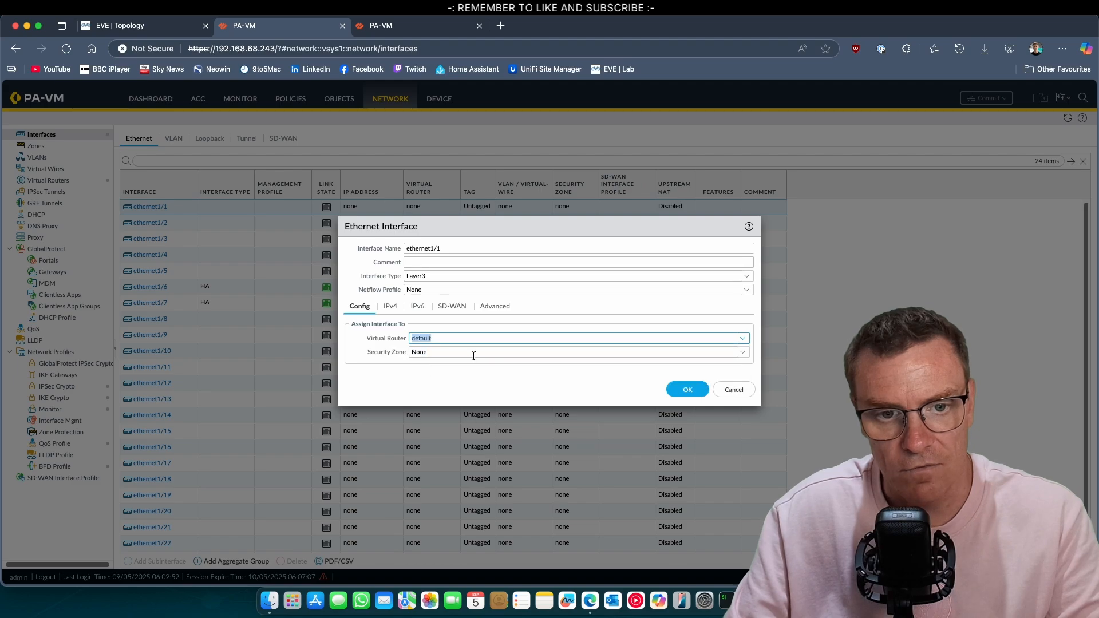
pyautogui.click(743, 353)
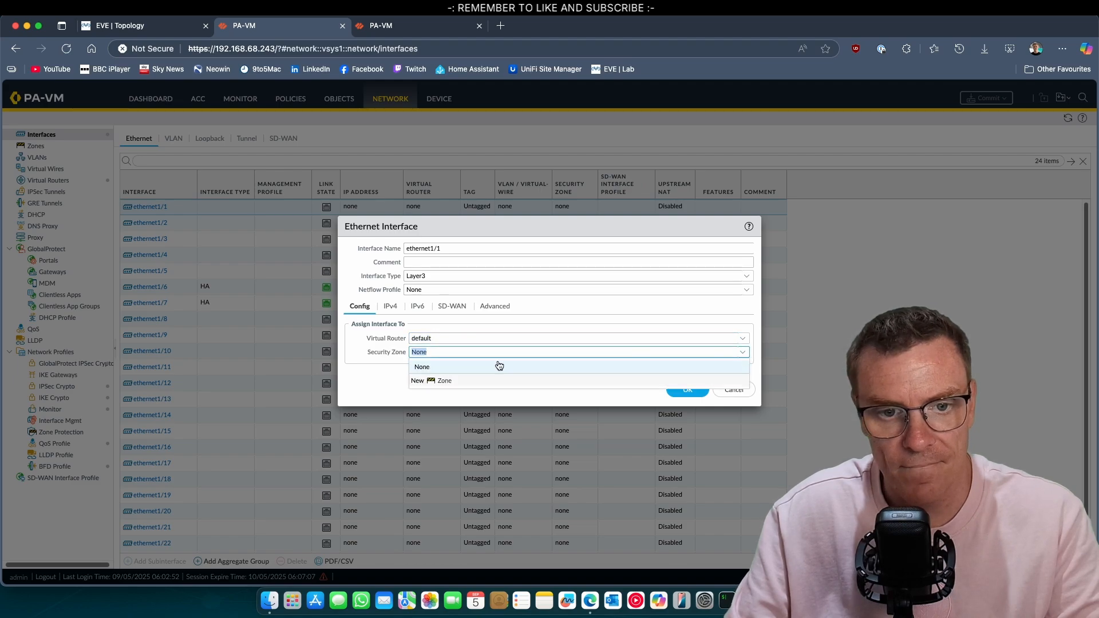
pyautogui.click(429, 383)
pyautogui.click(448, 162)
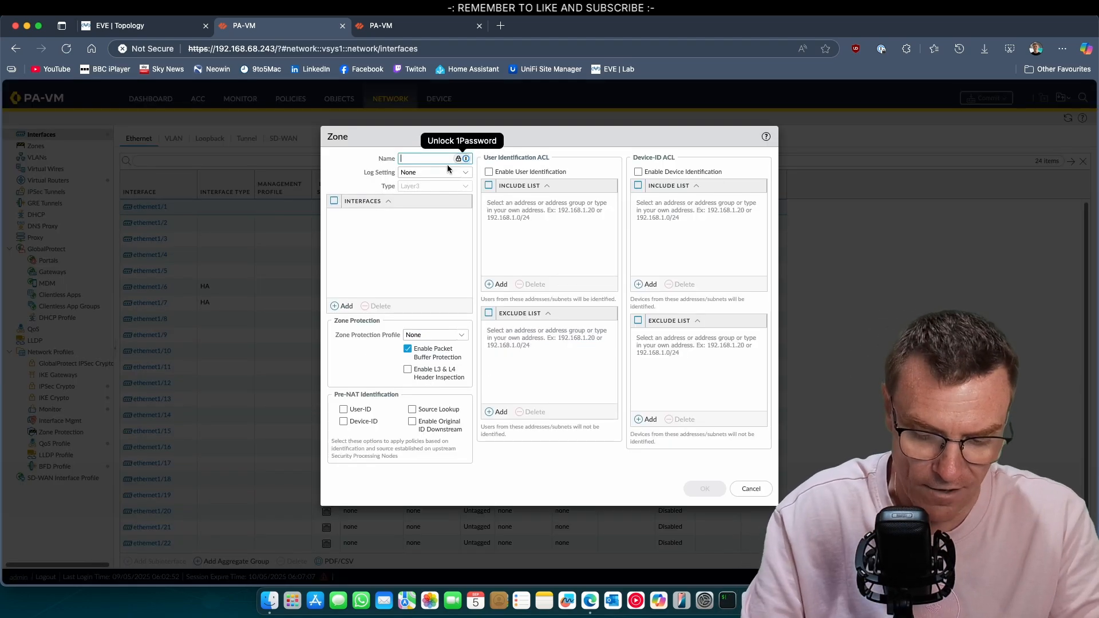
pyautogui.write('out')
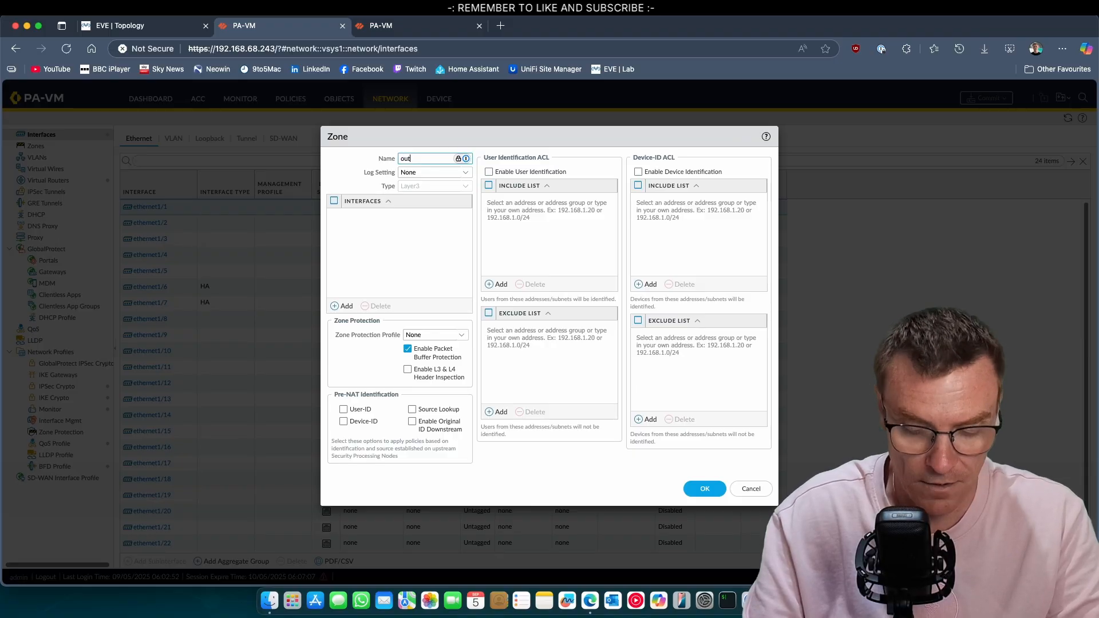
pyautogui.write('side')
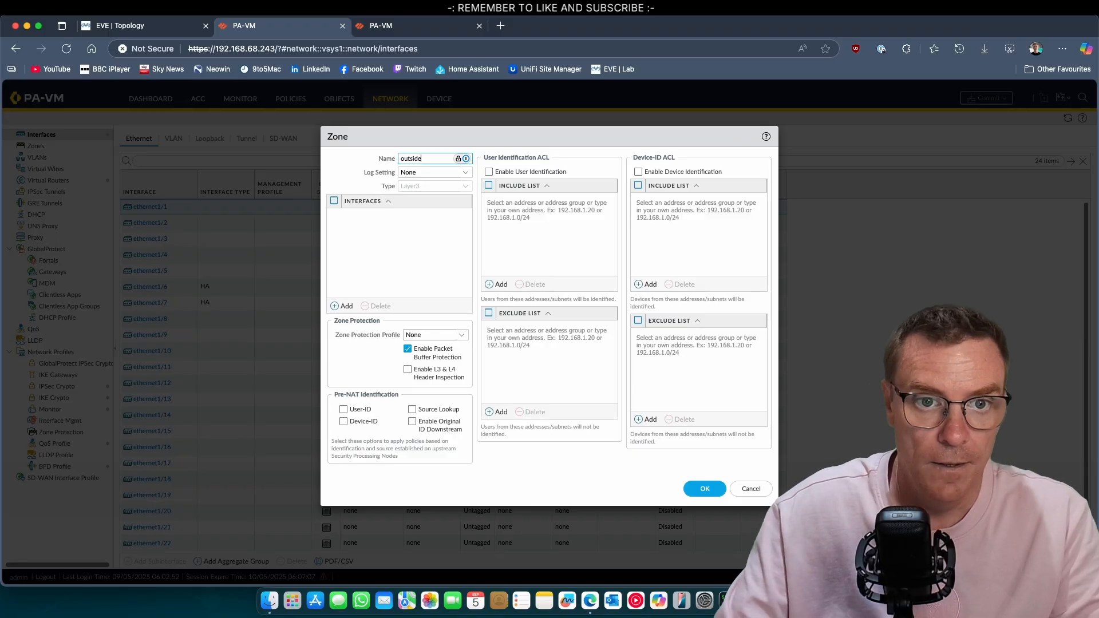
pyautogui.click(711, 487)
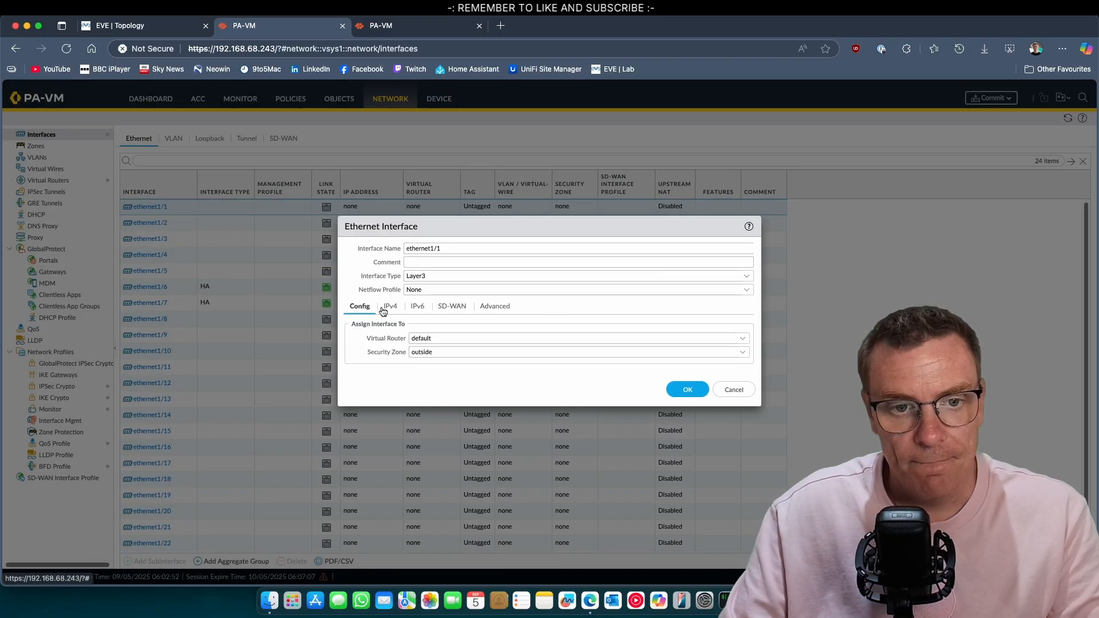
pyautogui.click(392, 308)
# Add the static IPv4 address 192.0.2.4/24 to ethernet1/1
pyautogui.click(358, 428)
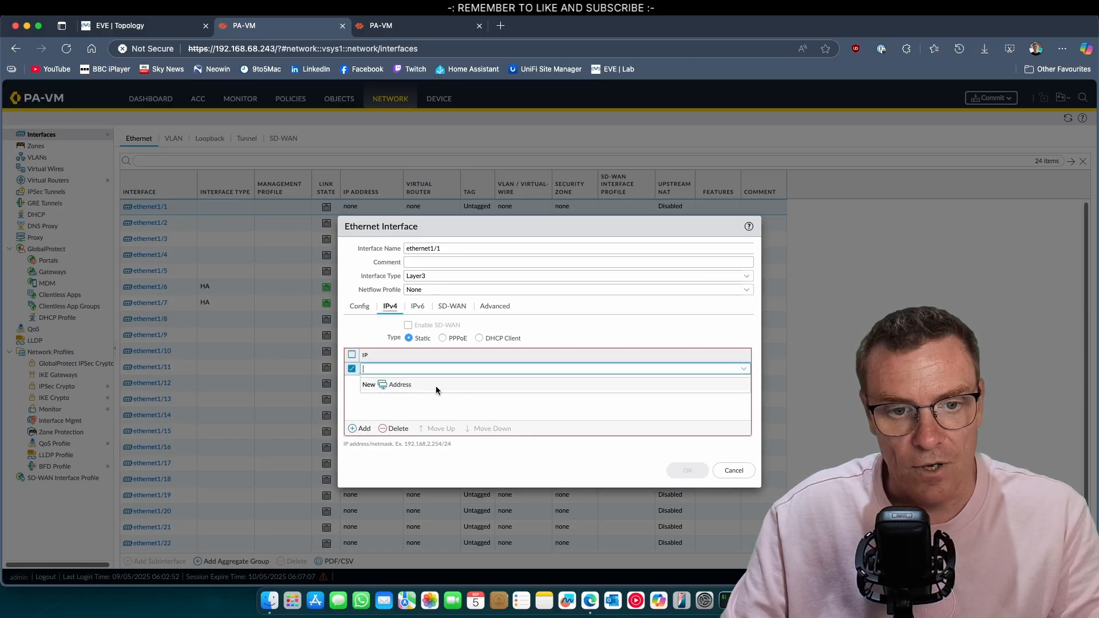
pyautogui.click(204, 18)
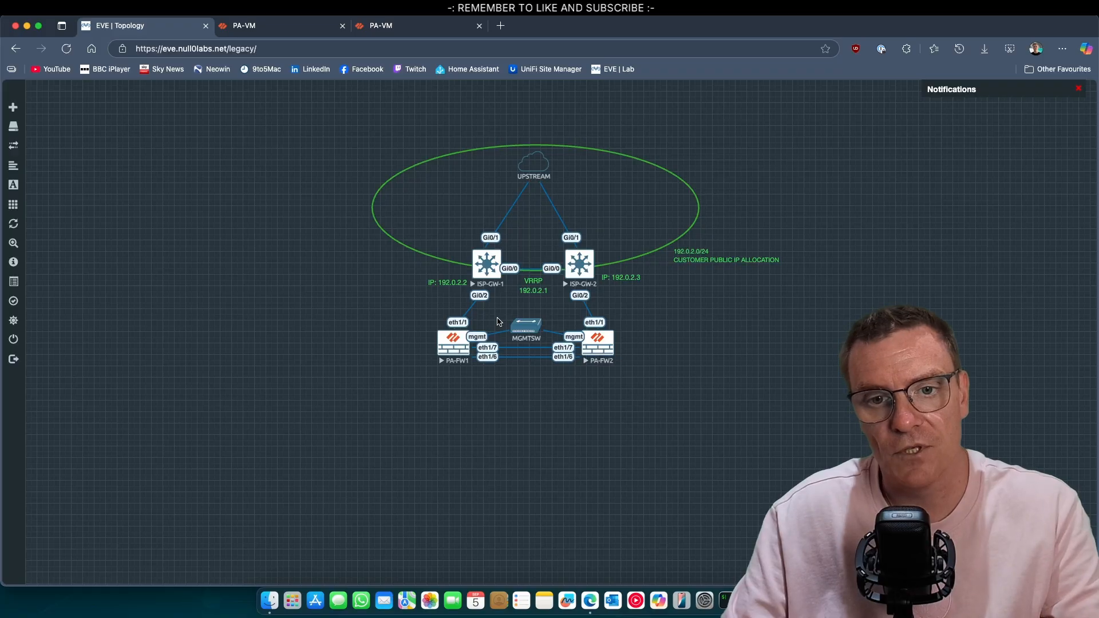
pyautogui.click(281, 24)
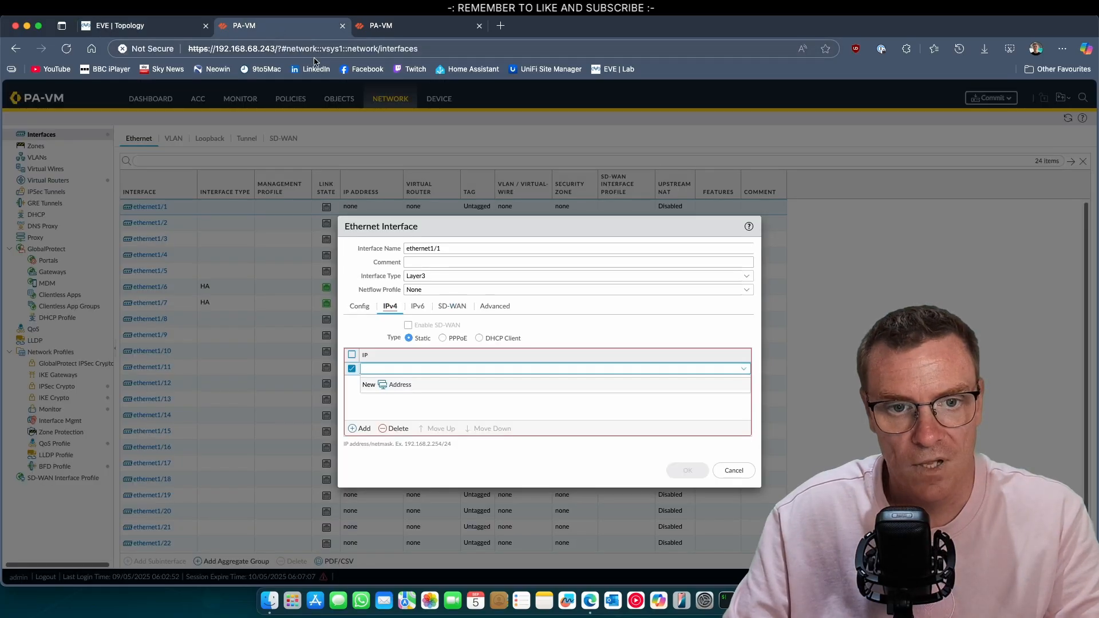
pyautogui.click(200, 27)
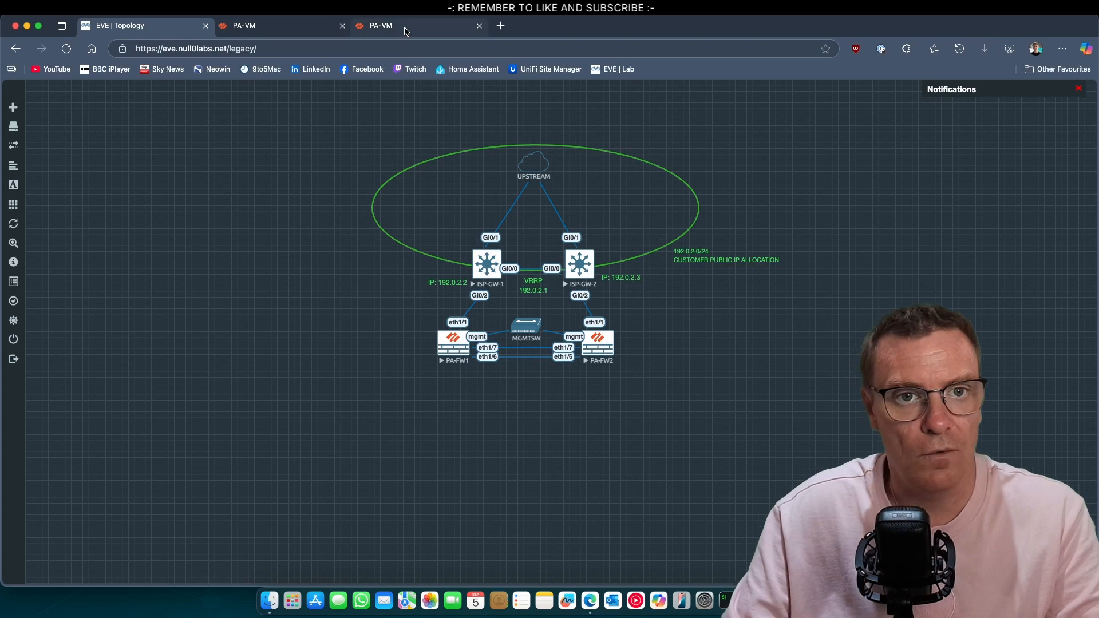
pyautogui.click(316, 27)
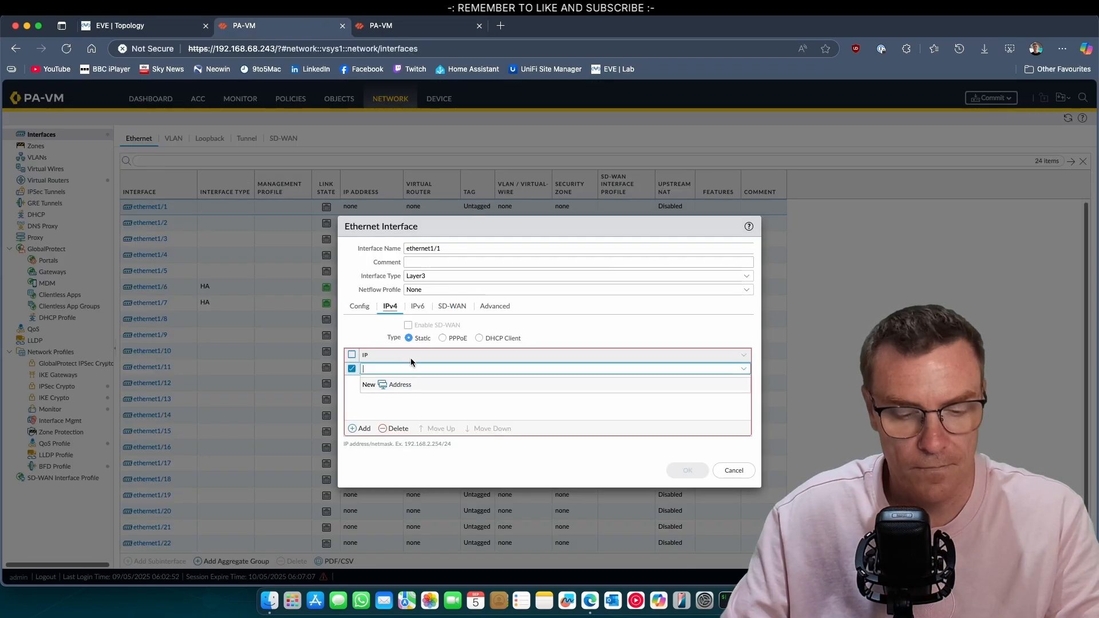
pyautogui.write('192.')
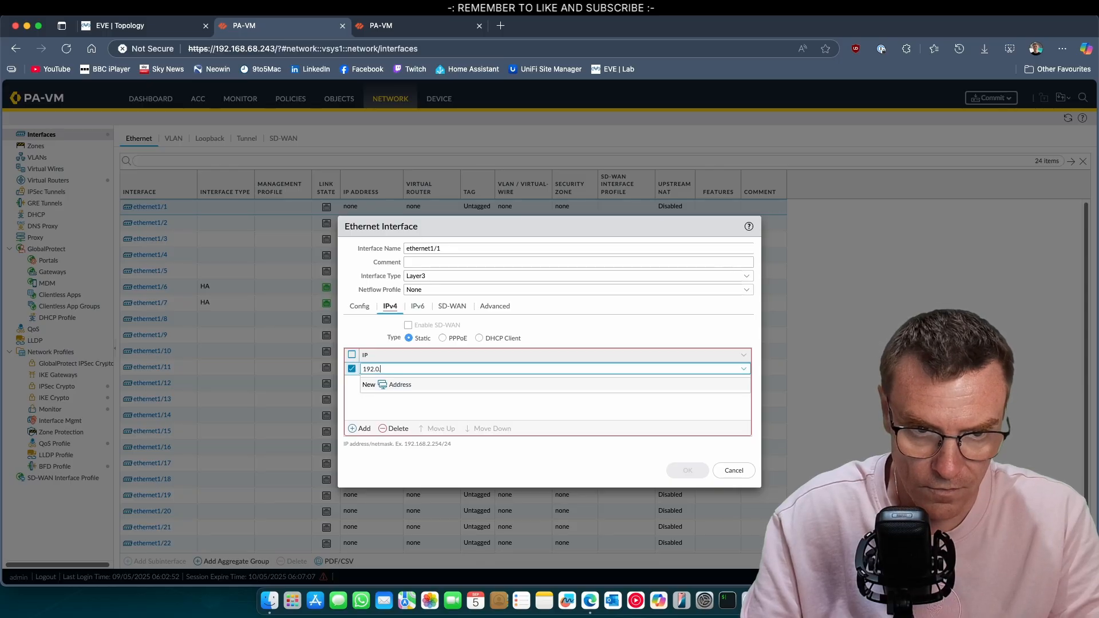
pyautogui.write('0.2.')
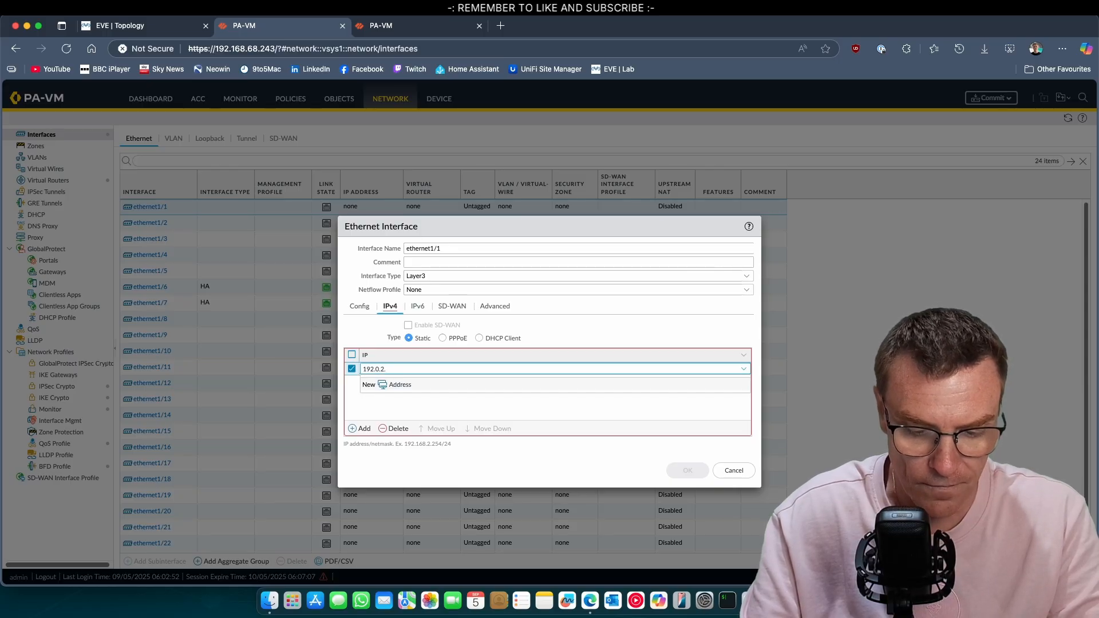
pyautogui.write('4/24')
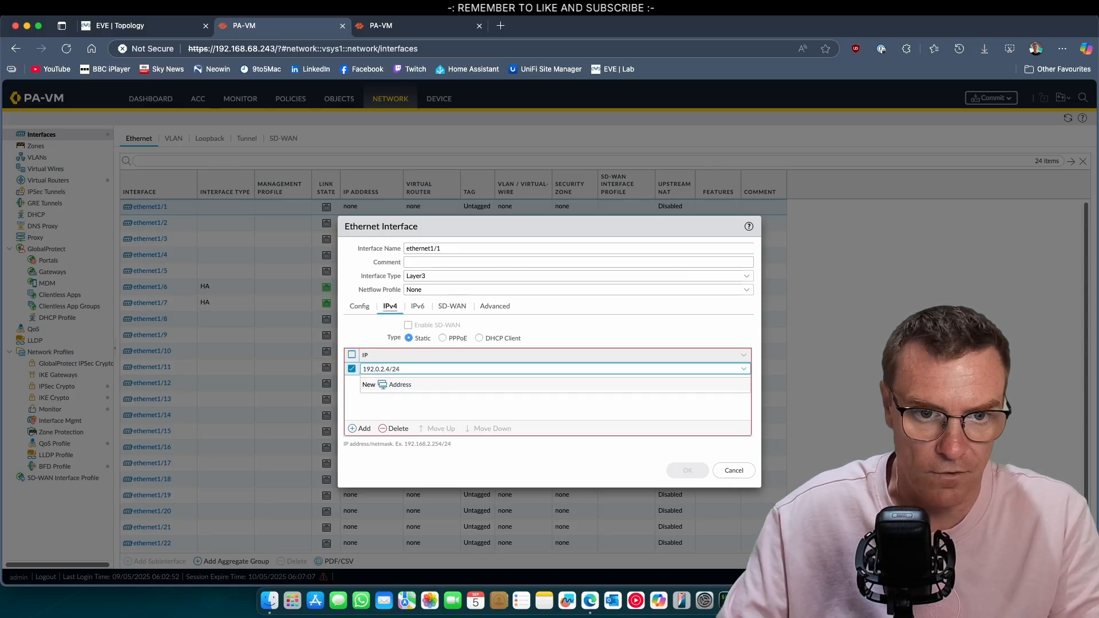
pyautogui.click(477, 402)
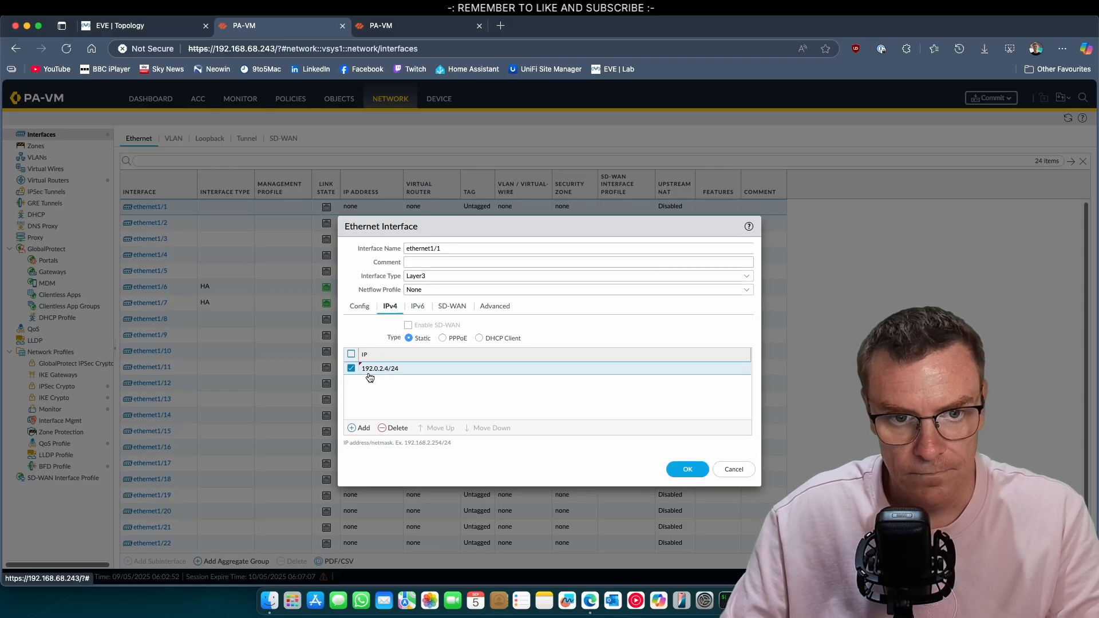
pyautogui.click(487, 308)
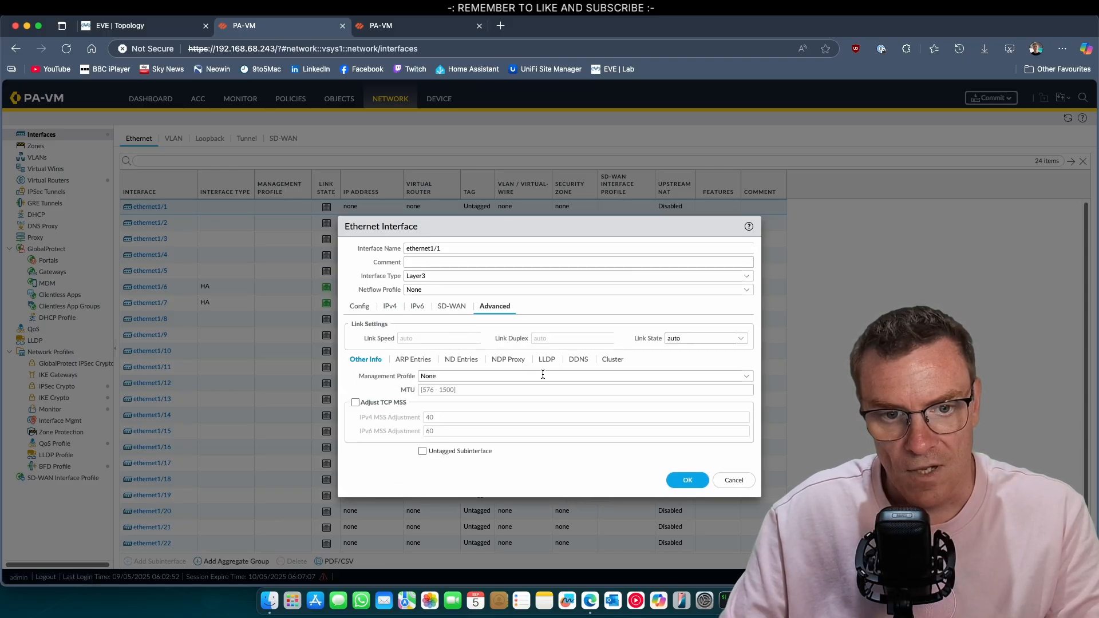
# Create a ping-only interface management profile named PING-ONLY for ethernet1/1
pyautogui.click(747, 378)
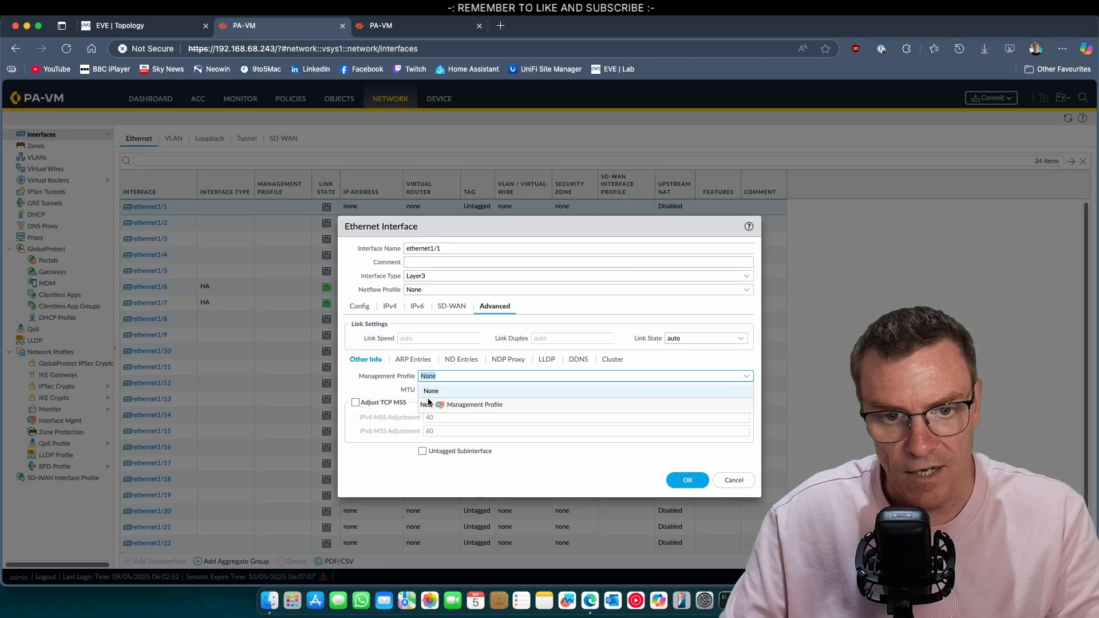
pyautogui.click(471, 405)
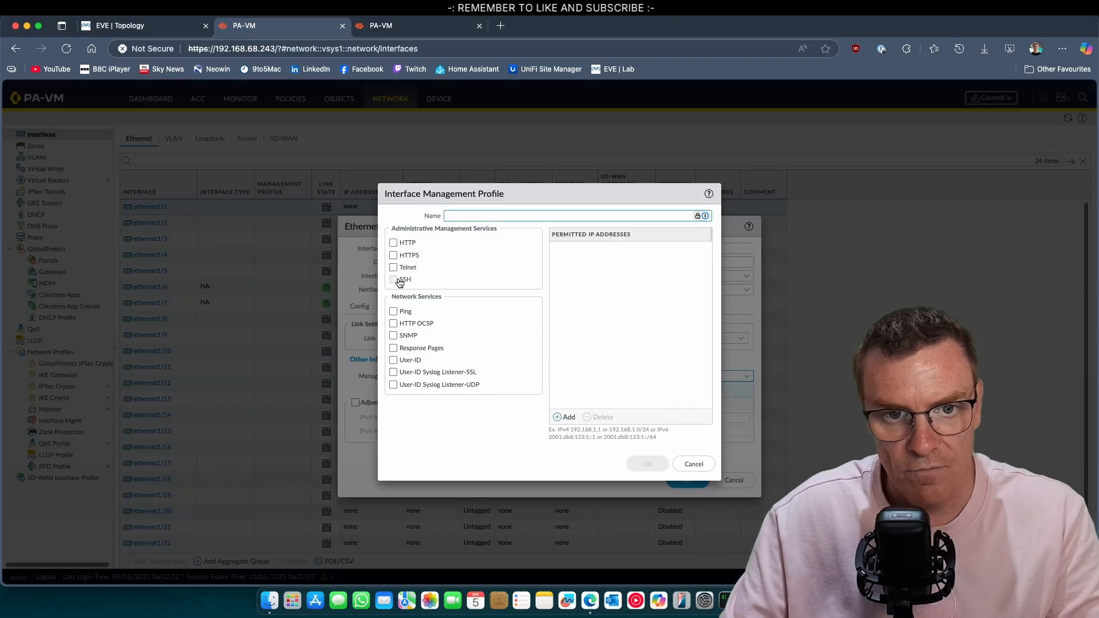
pyautogui.click(393, 312)
pyautogui.click(473, 216)
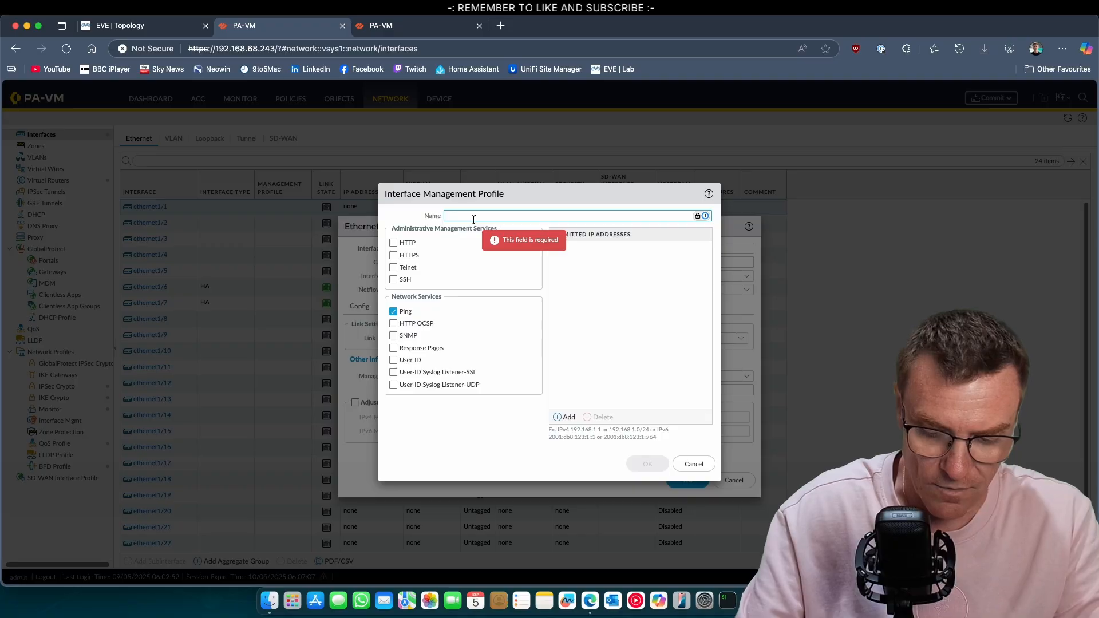
pyautogui.write('PING')
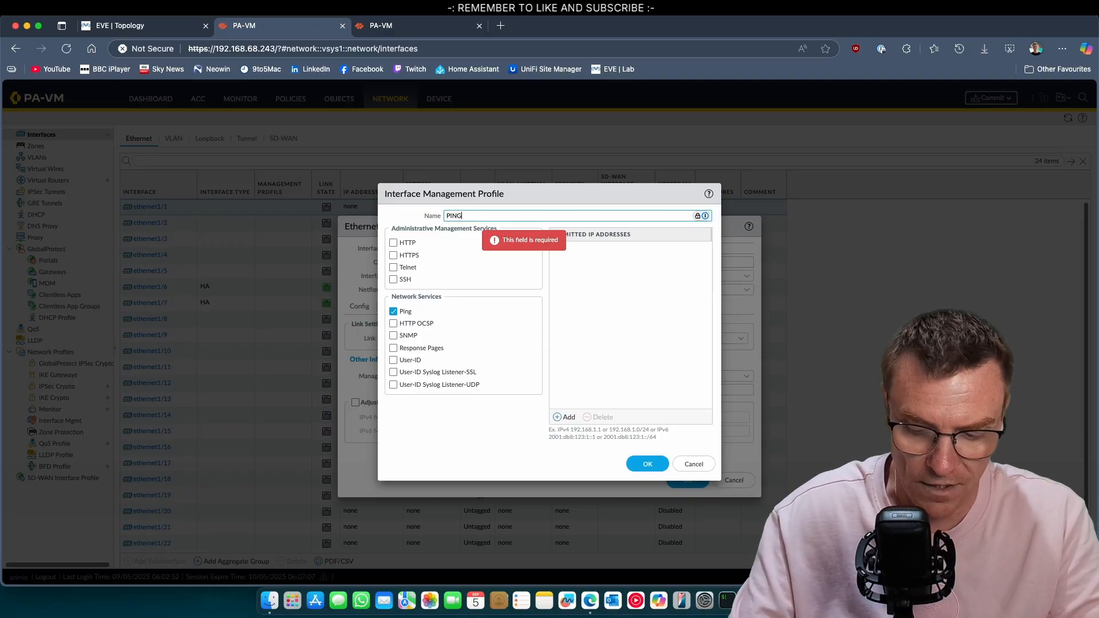
pyautogui.write('-ONLY')
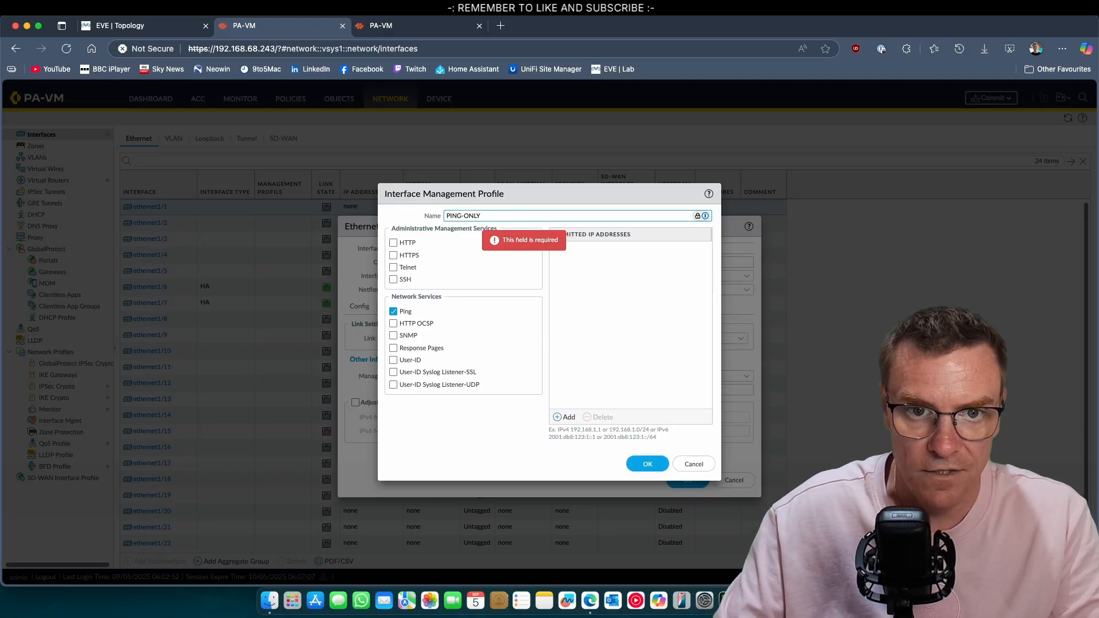
pyautogui.click(648, 463)
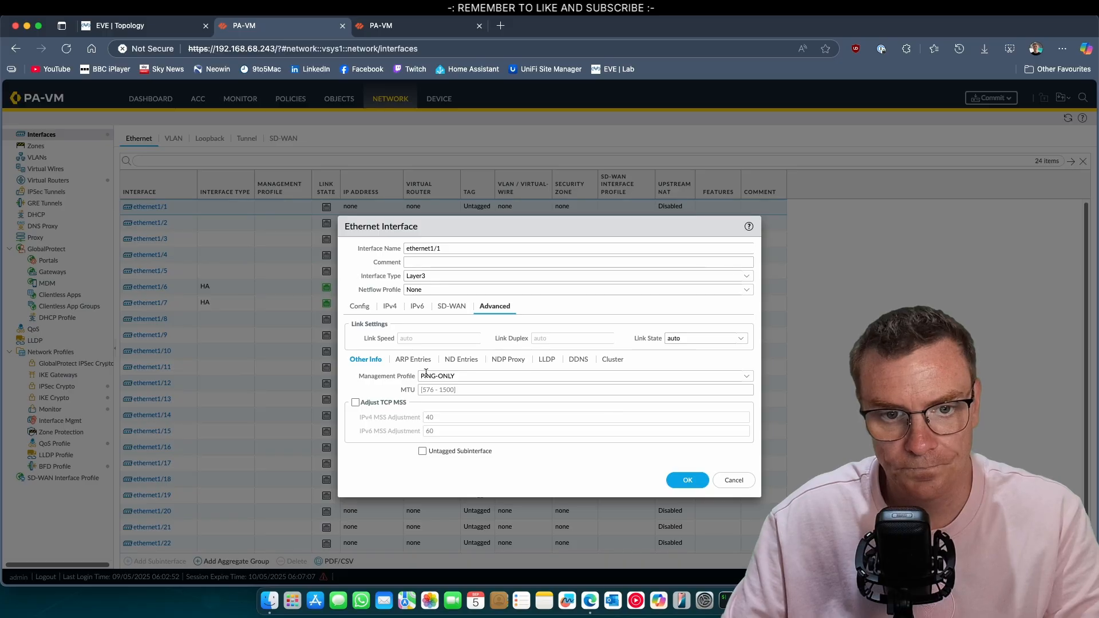
# Review ethernet1/1's LLDP, ARP, NDP and zone settings, then save the interface
pyautogui.click(547, 358)
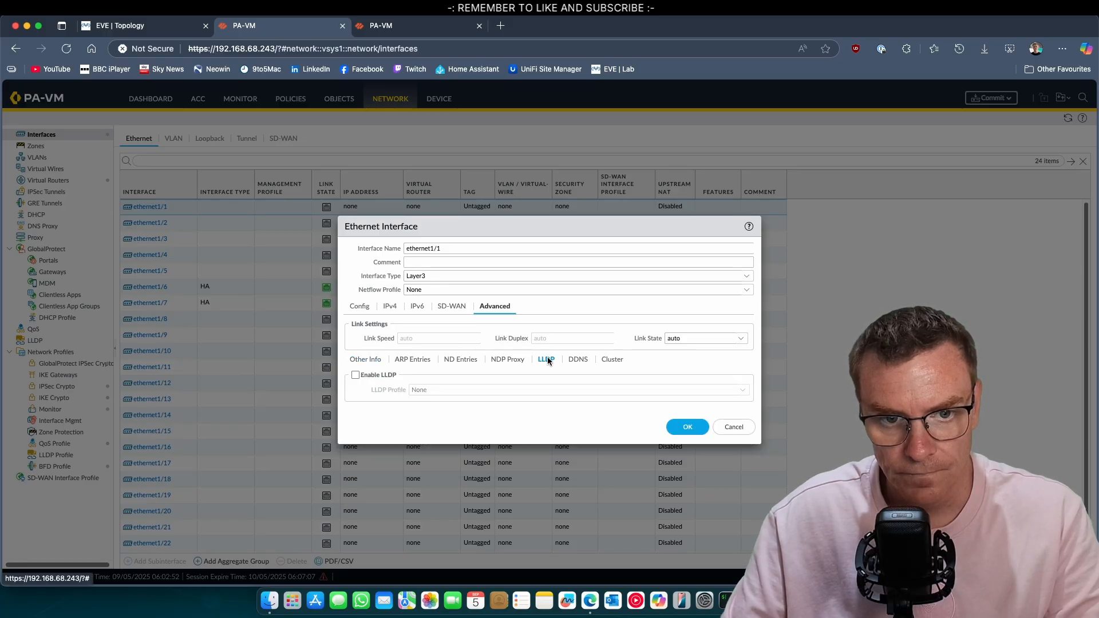
pyautogui.click(609, 367)
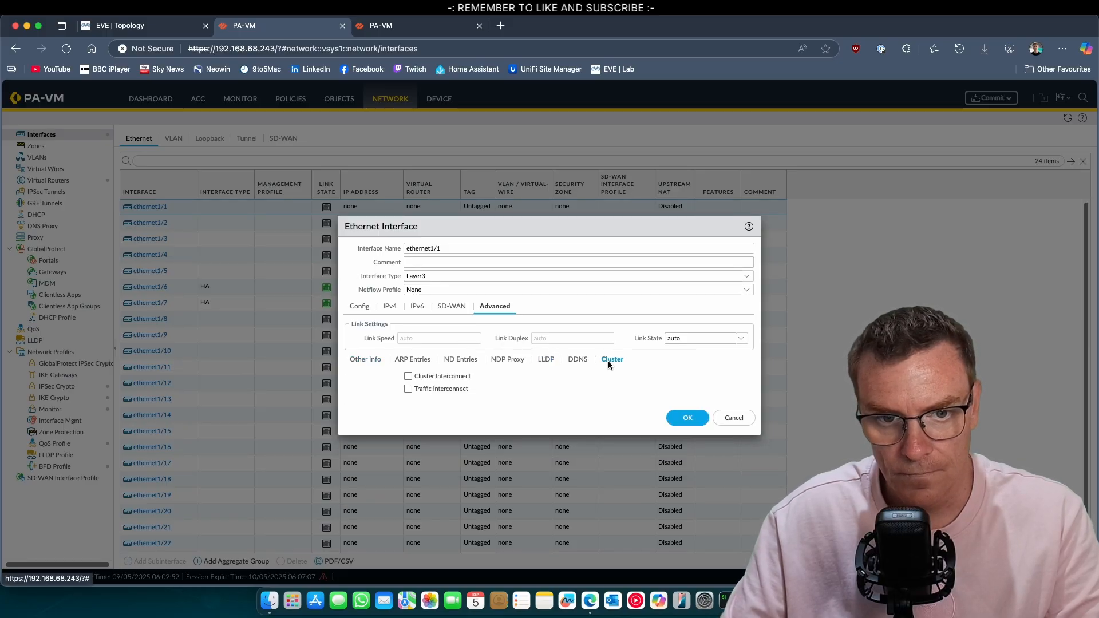
pyautogui.click(408, 360)
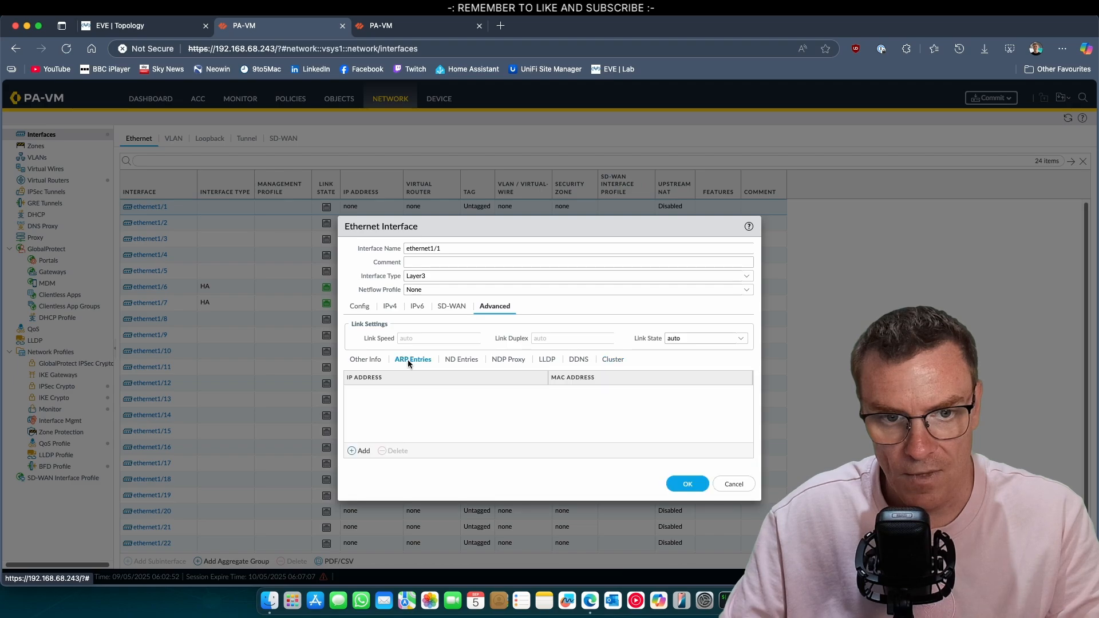
pyautogui.click(373, 361)
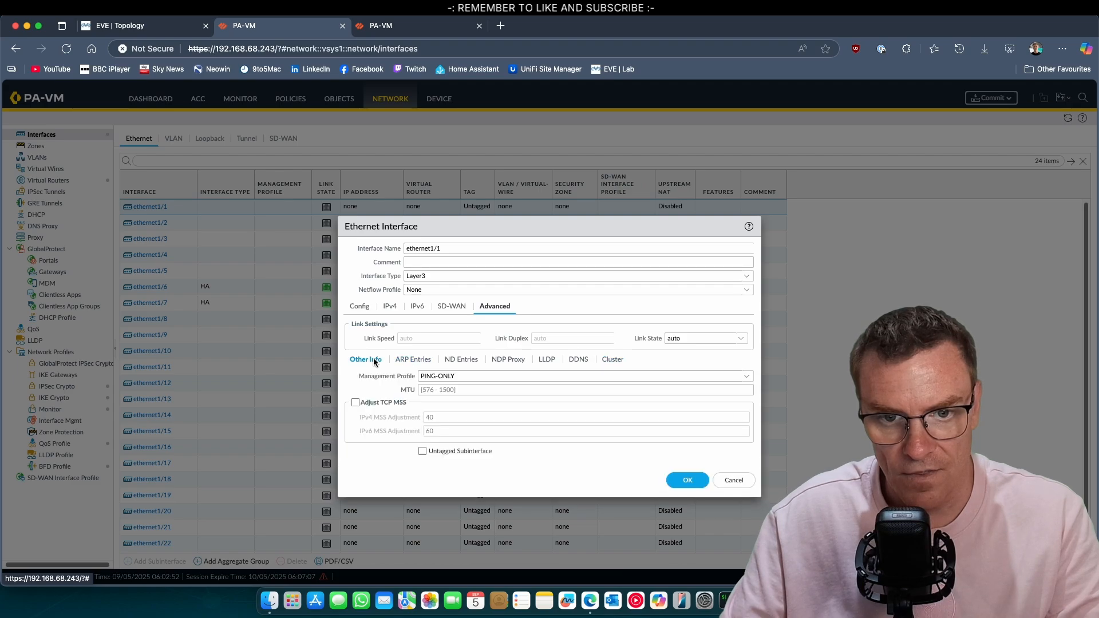
pyautogui.click(506, 360)
pyautogui.click(367, 308)
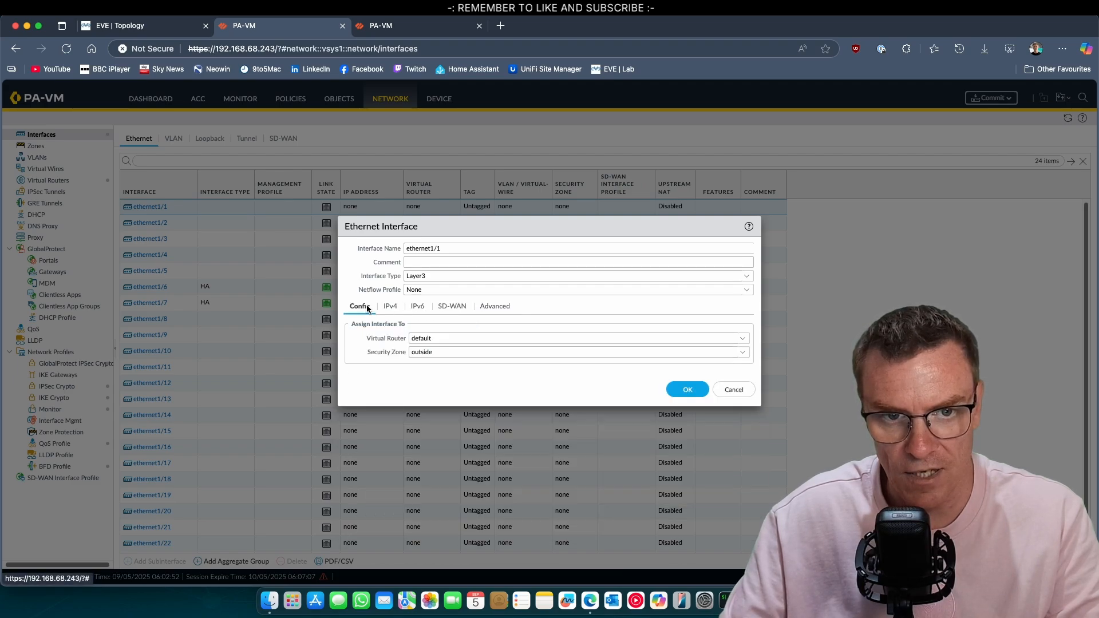
pyautogui.click(689, 389)
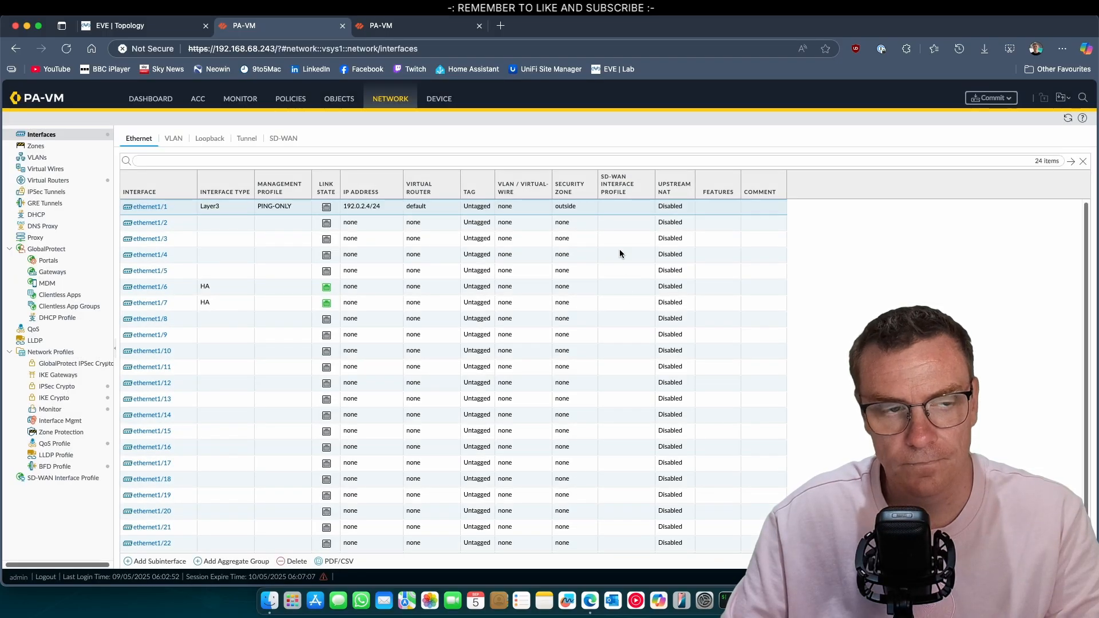
# Start a static route named default to 0.0.0.0/0 on the default virtual router
pyautogui.click(56, 182)
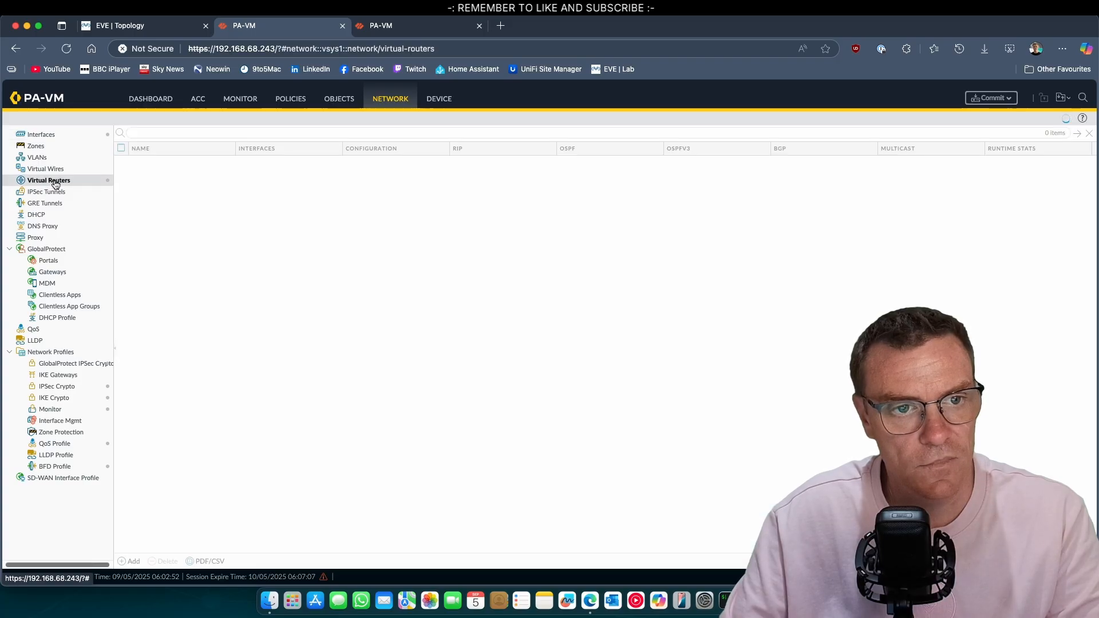
pyautogui.click(145, 165)
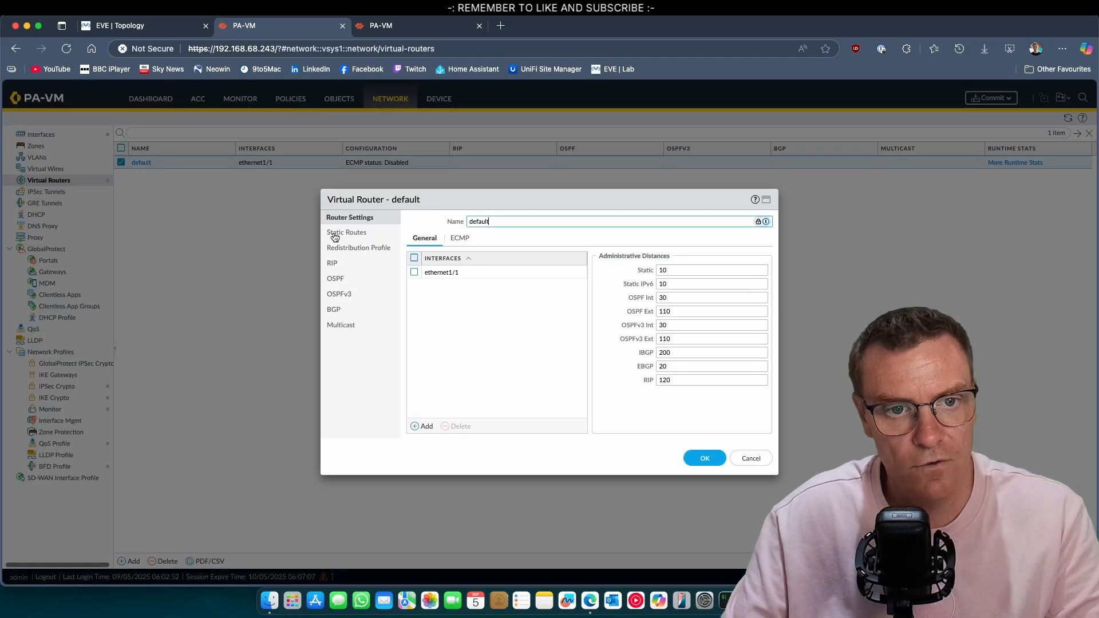
pyautogui.click(353, 234)
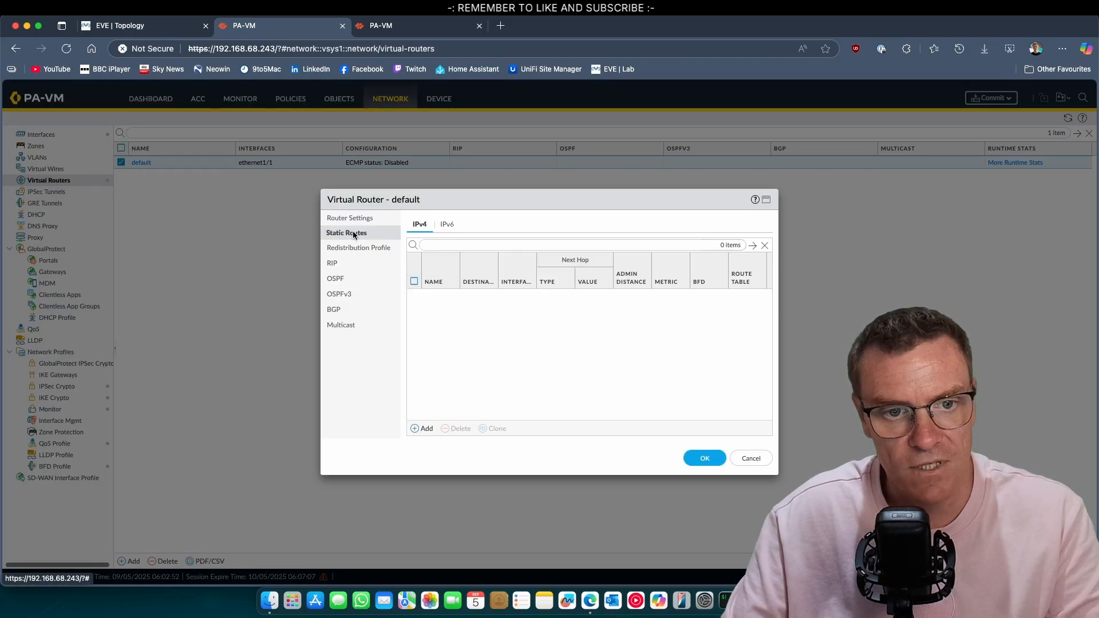
pyautogui.click(424, 429)
pyautogui.write('defualt')
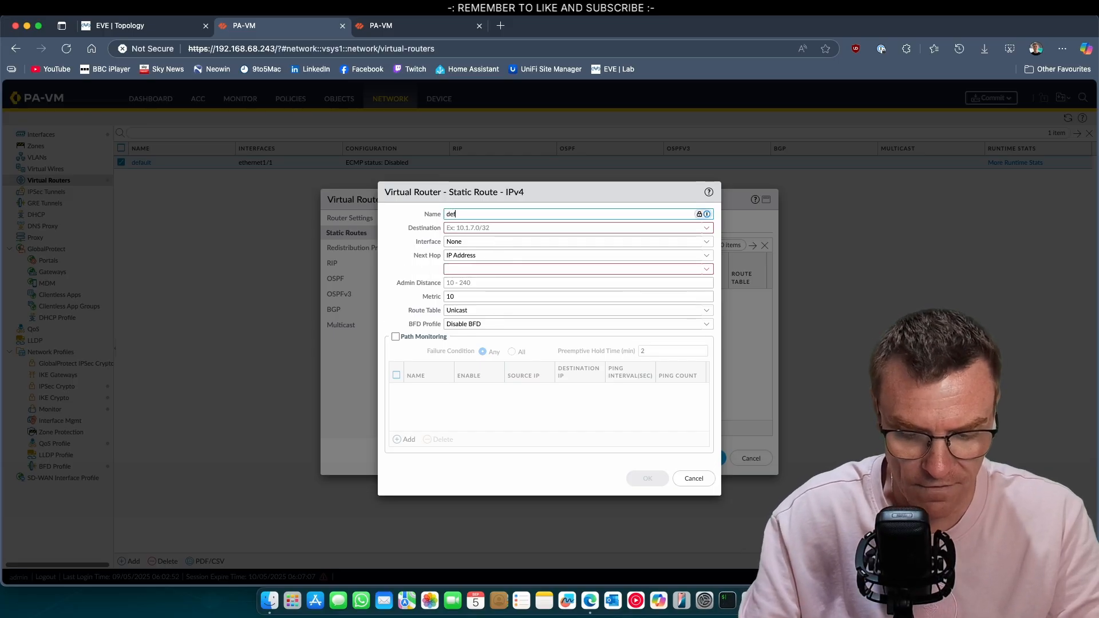
pyautogui.press('BackSpace')
pyautogui.press('BackSpace')
pyautogui.press('BackSpace')
pyautogui.press('BackSpace')
pyautogui.press('BackSpace')
pyautogui.press('BackSpace')
pyautogui.press('BackSpace')
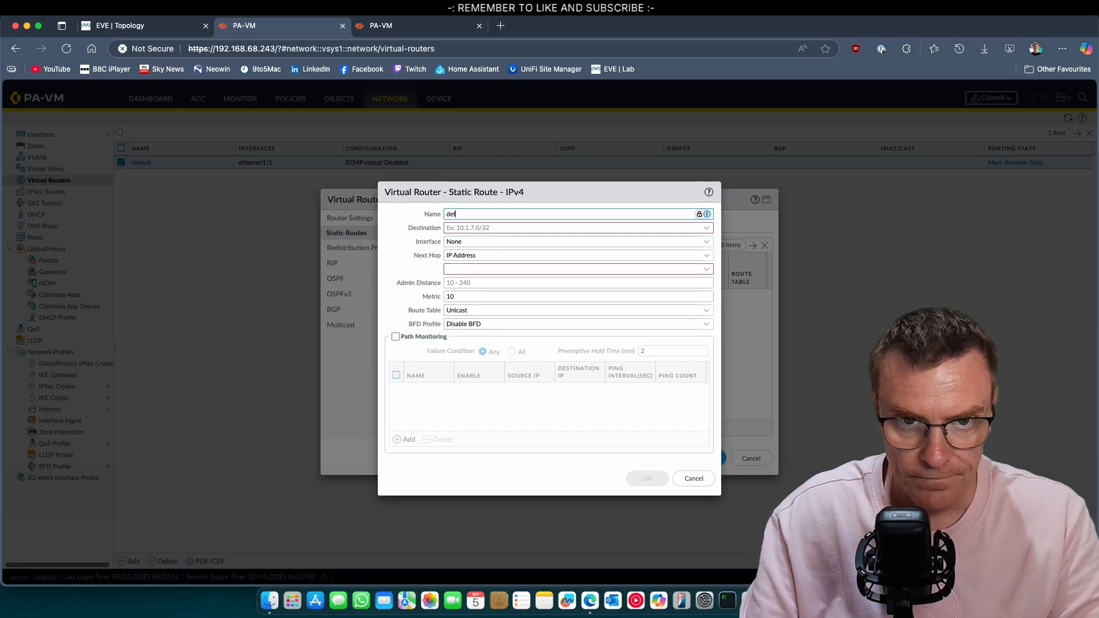
pyautogui.write('default')
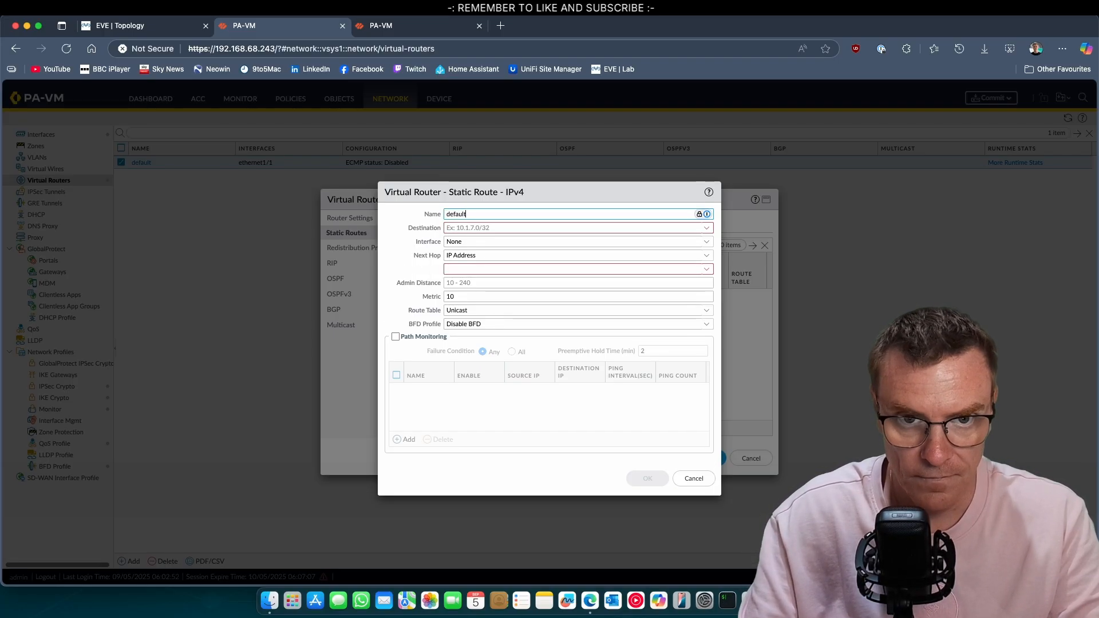
pyautogui.press('Tab')
pyautogui.write('0.0')
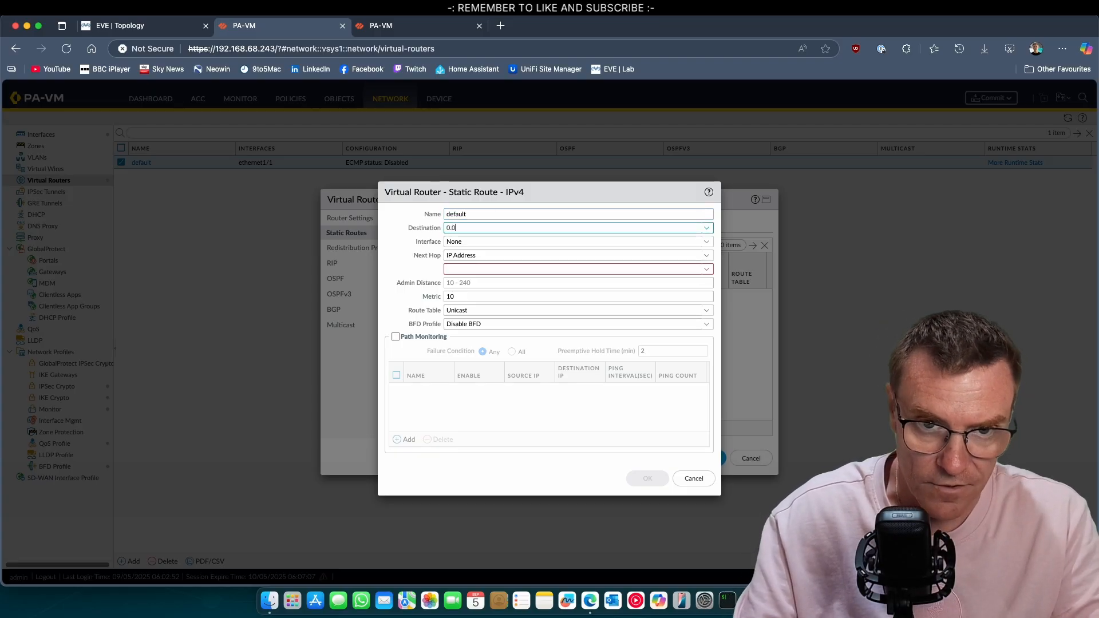
pyautogui.write('.0.0/0')
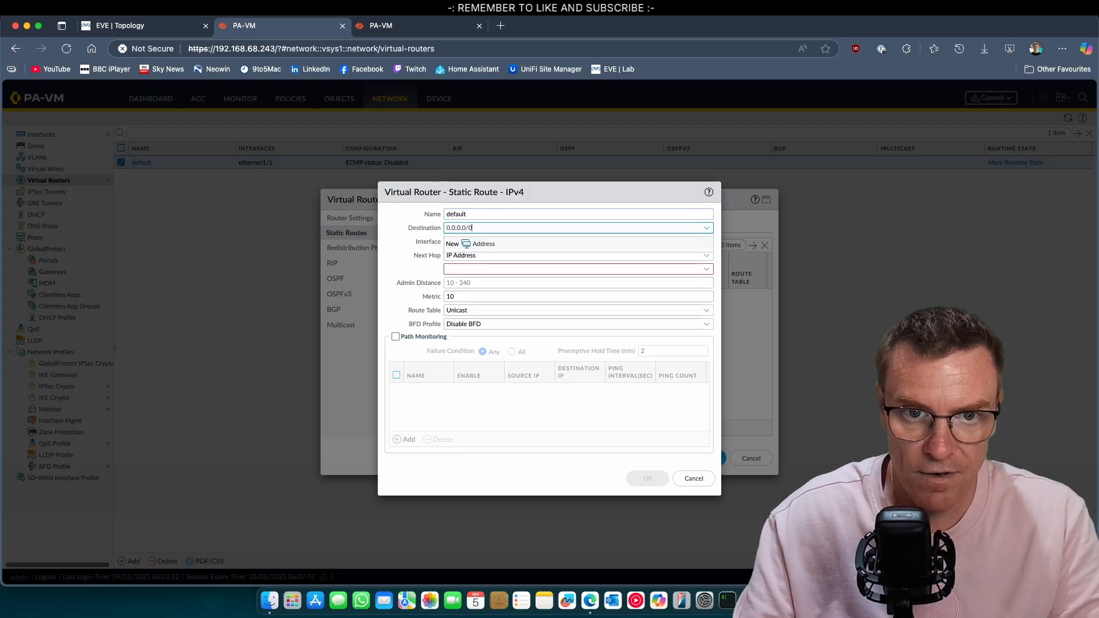
pyautogui.press('Tab')
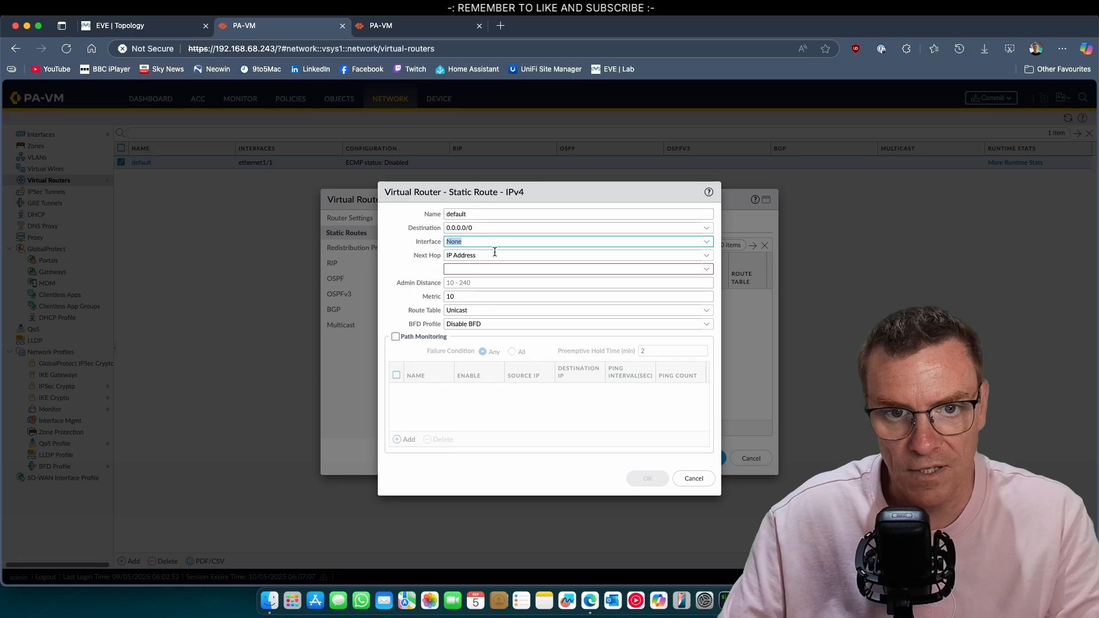
# Send the route out ethernet1/1 with next hop IP 192.0.2.1, saving route and router
pyautogui.click(706, 248)
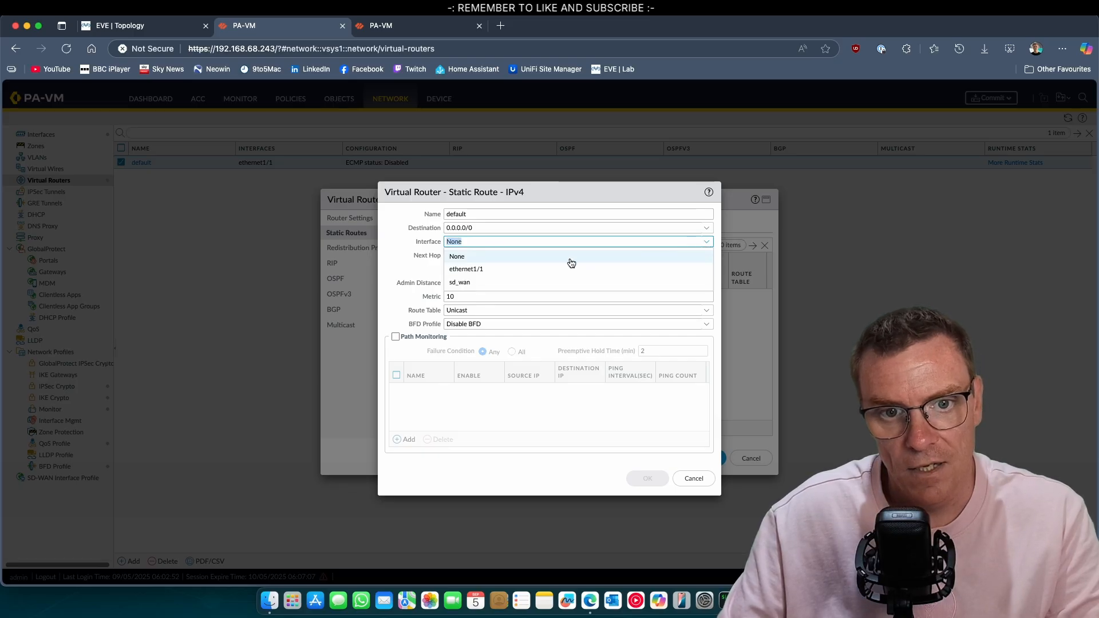
pyautogui.click(487, 271)
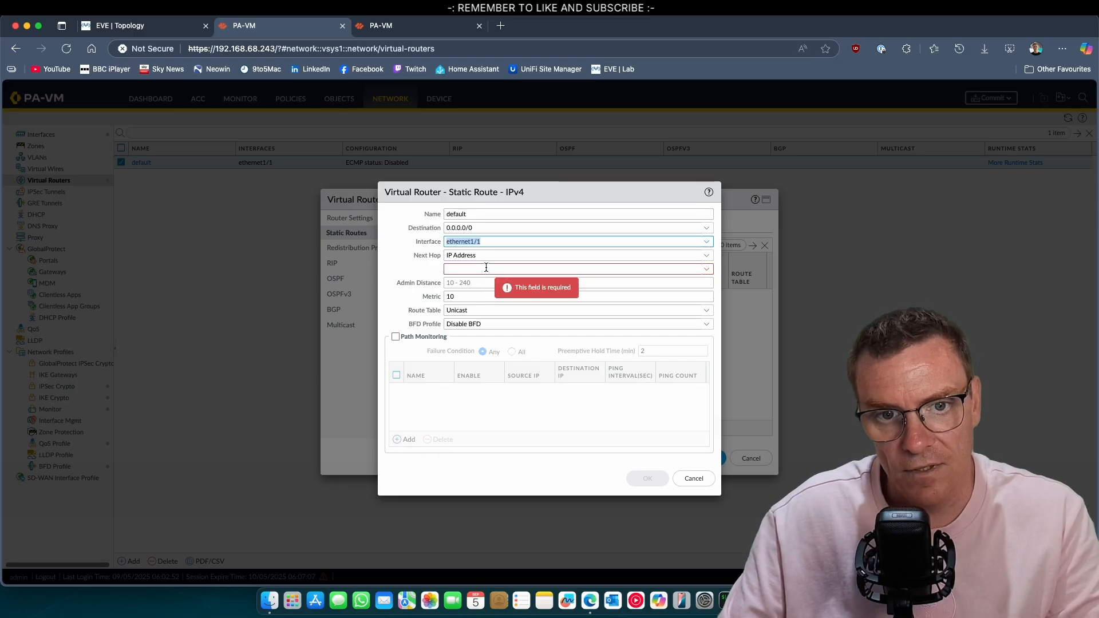
pyautogui.click(705, 255)
pyautogui.click(490, 269)
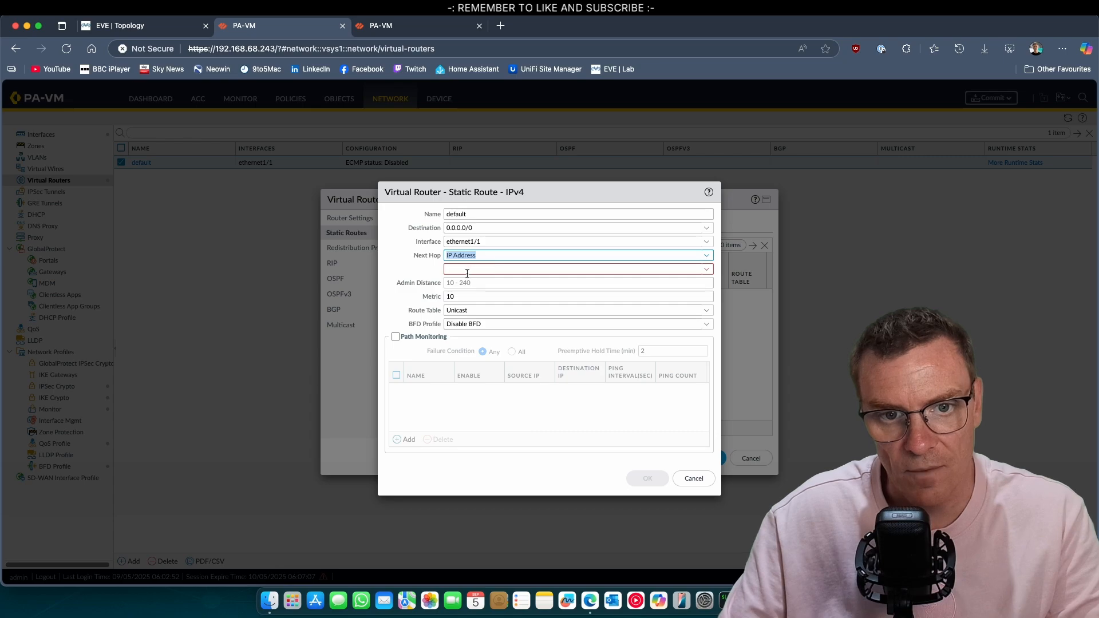
pyautogui.click(468, 269)
pyautogui.write('19')
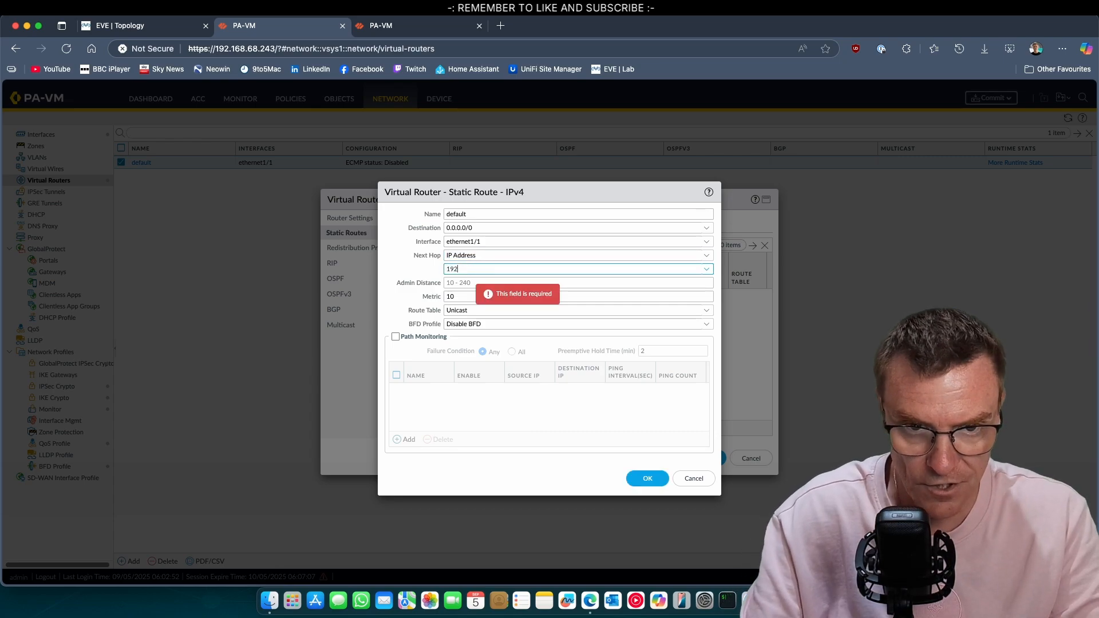
pyautogui.write('2.0.2')
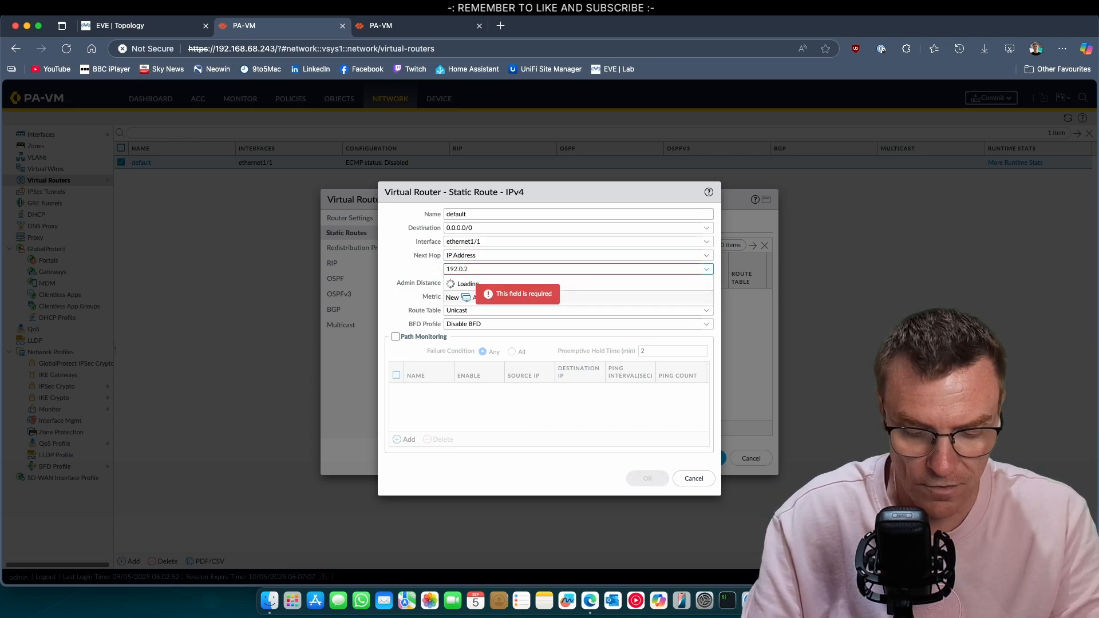
pyautogui.write('.1')
pyautogui.click(407, 268)
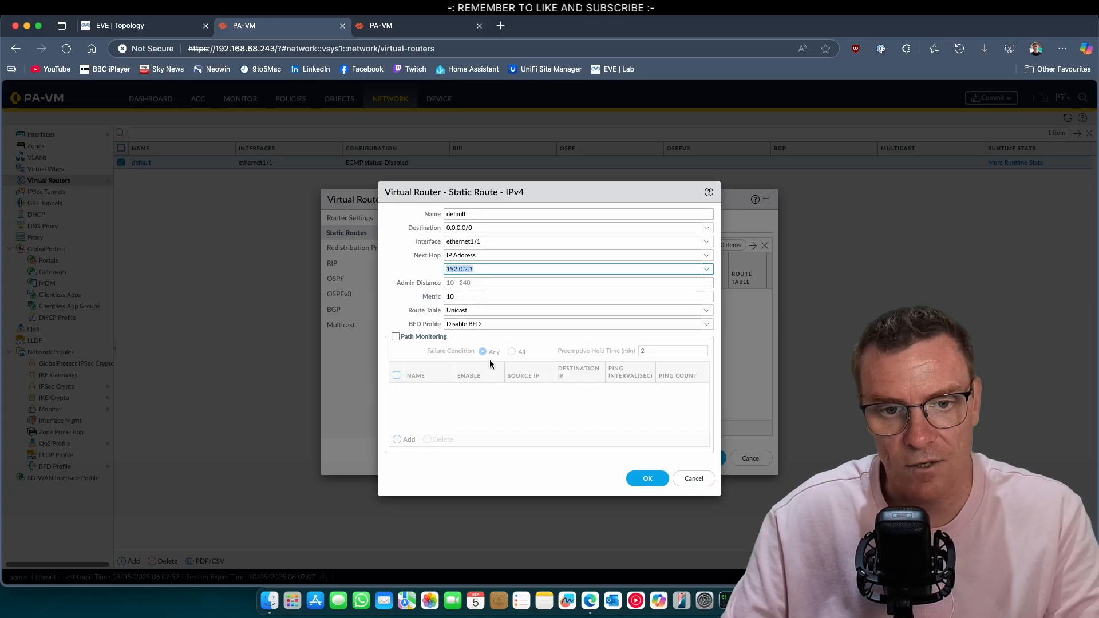
pyautogui.press('Return')
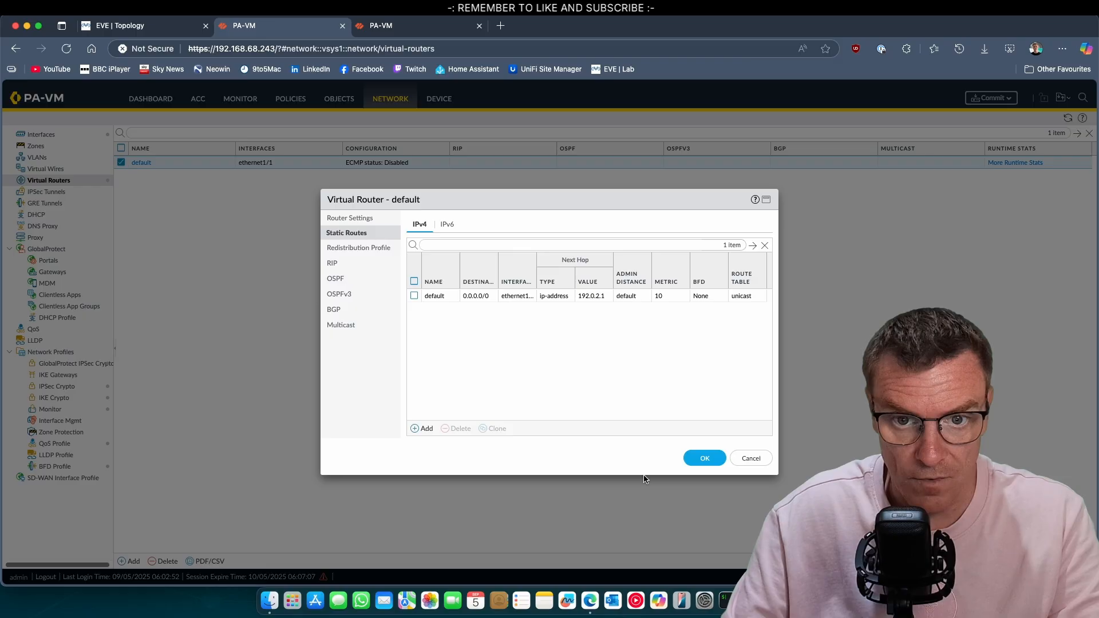
pyautogui.click(706, 459)
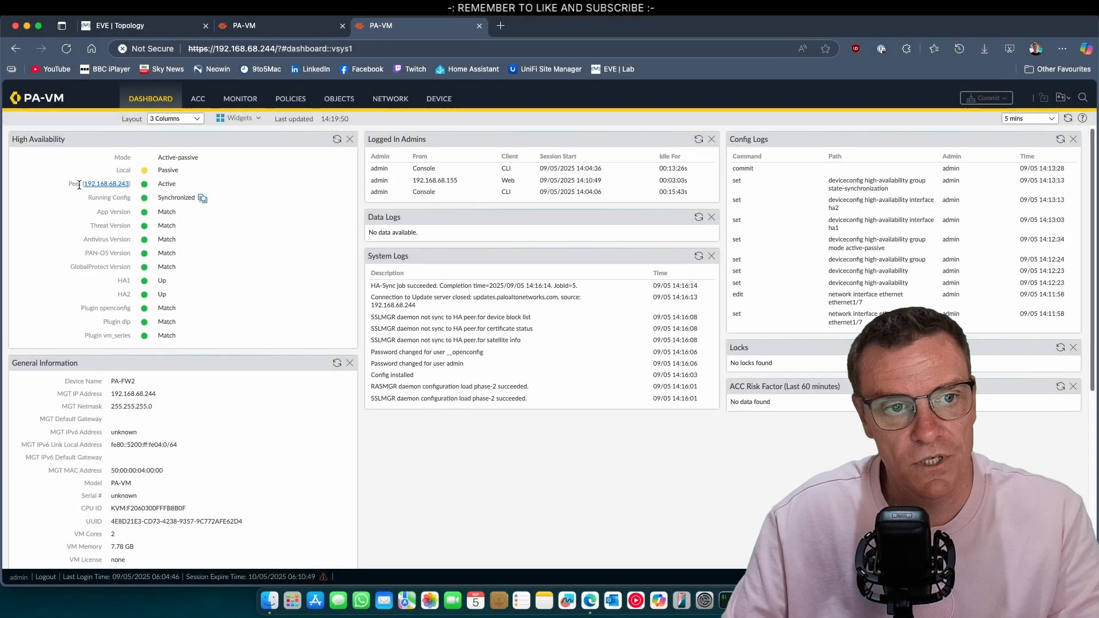
# Wait for the .243 firewall's commit to finish successfully and close the commit status
pyautogui.click(243, 24)
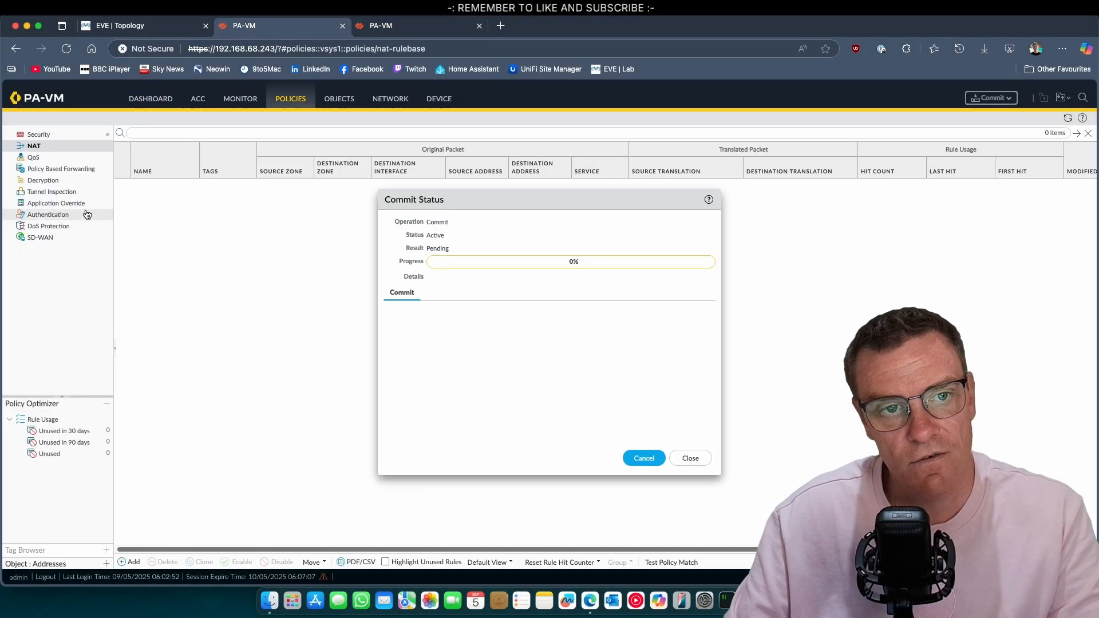
pyautogui.click(208, 19)
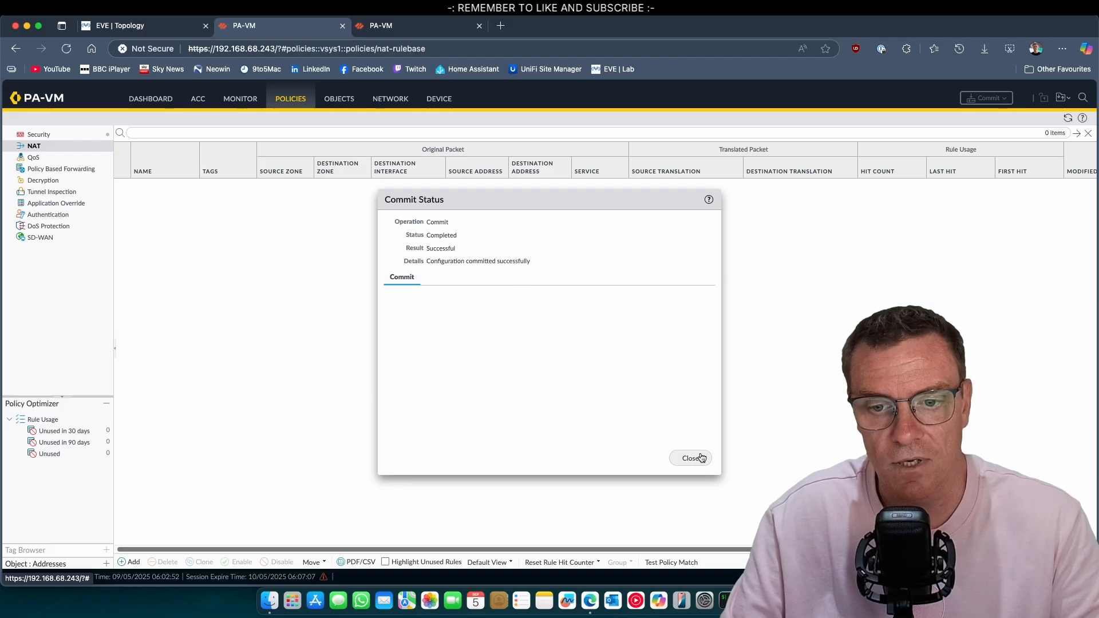
pyautogui.click(691, 458)
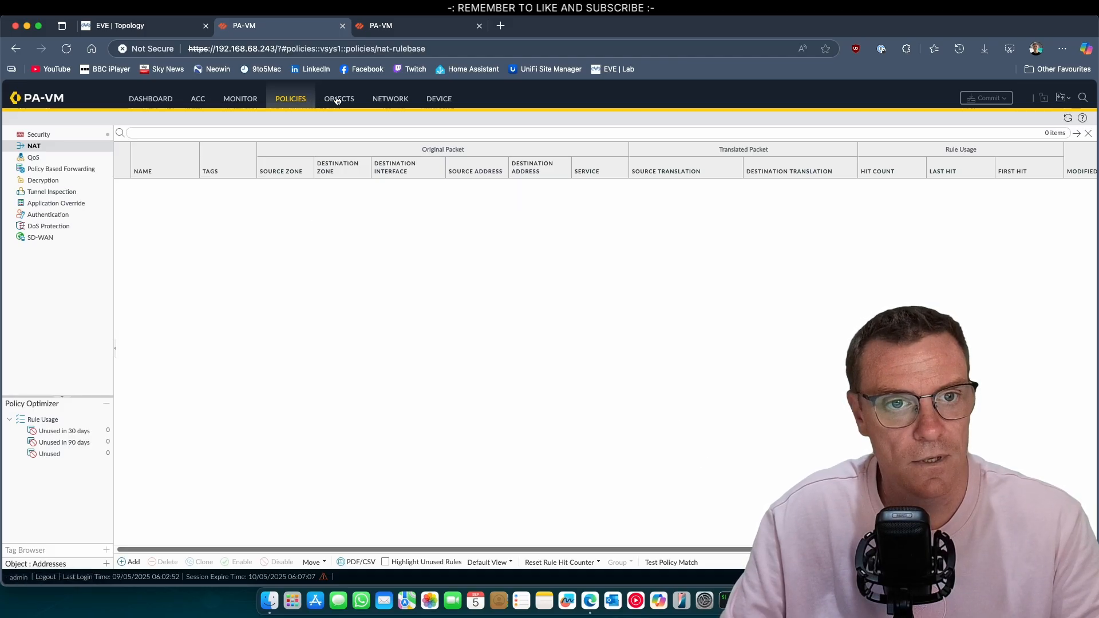
# View the Ethernet interfaces on the .243 firewall, then check PA-FW2's dashboard and interfaces
pyautogui.click(390, 99)
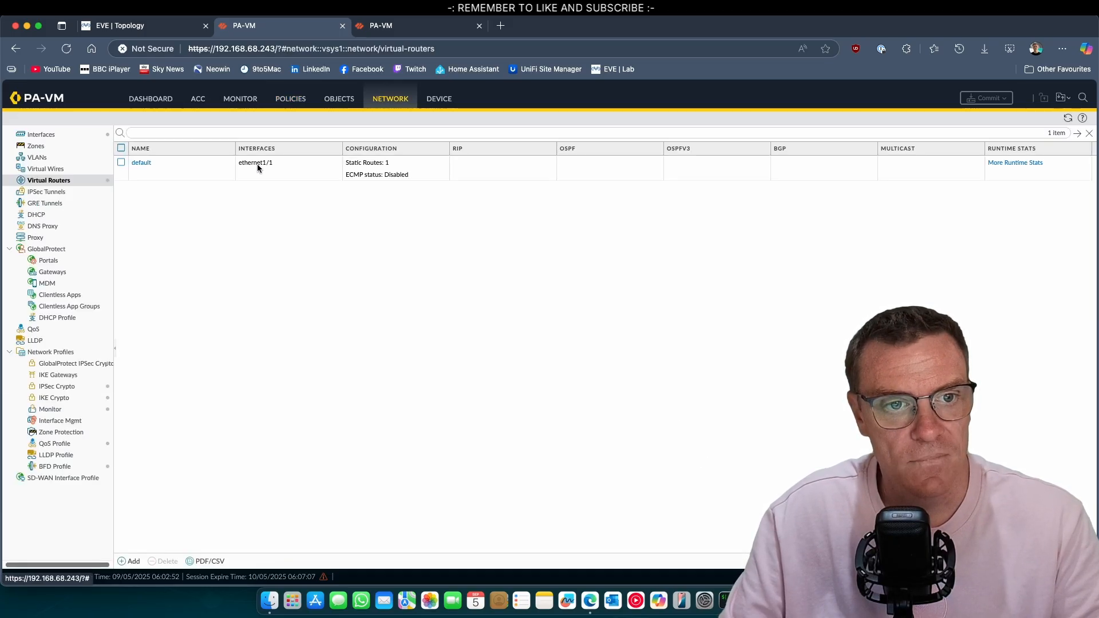
pyautogui.click(40, 134)
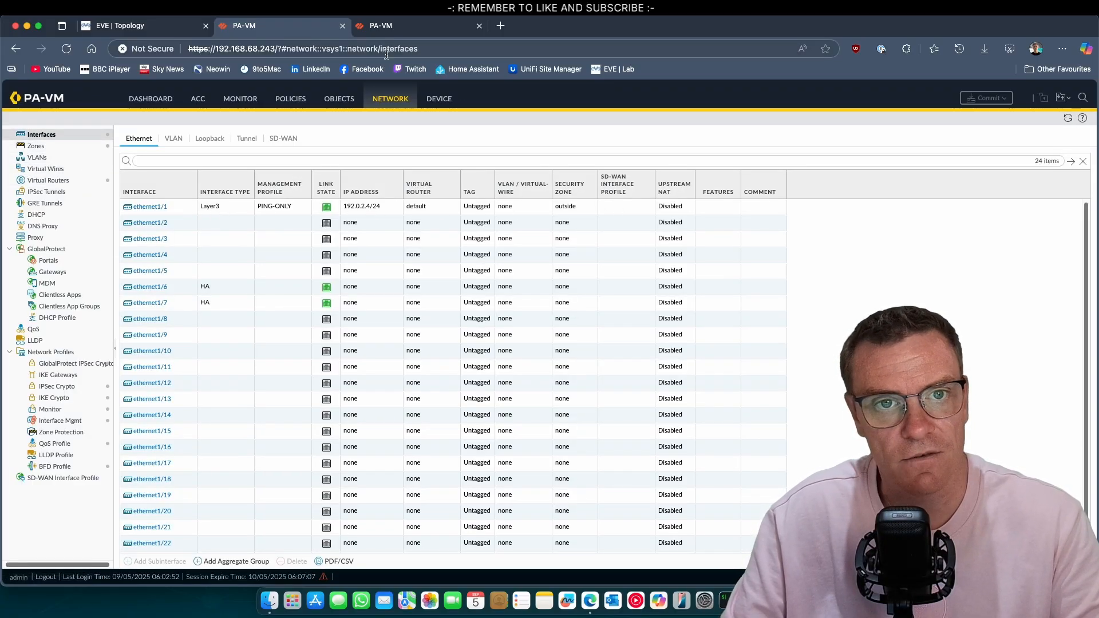
pyautogui.click(393, 28)
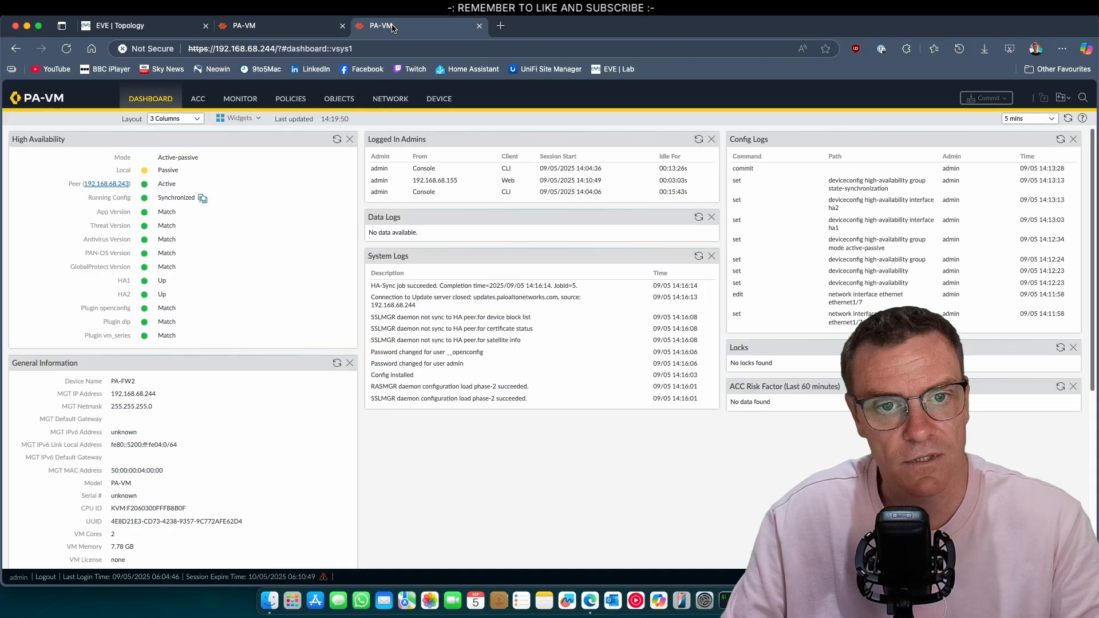
pyautogui.click(394, 99)
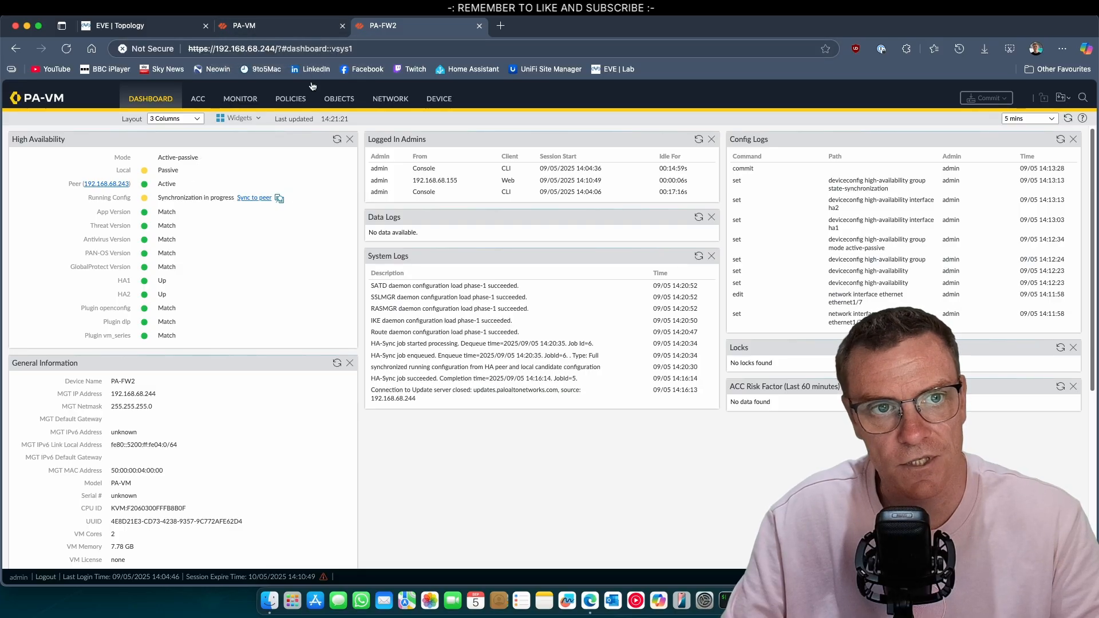
# Refresh PA-FW2's High Availability widget until Synchronized, check its interfaces, and return to the EVE topology
pyautogui.click(279, 31)
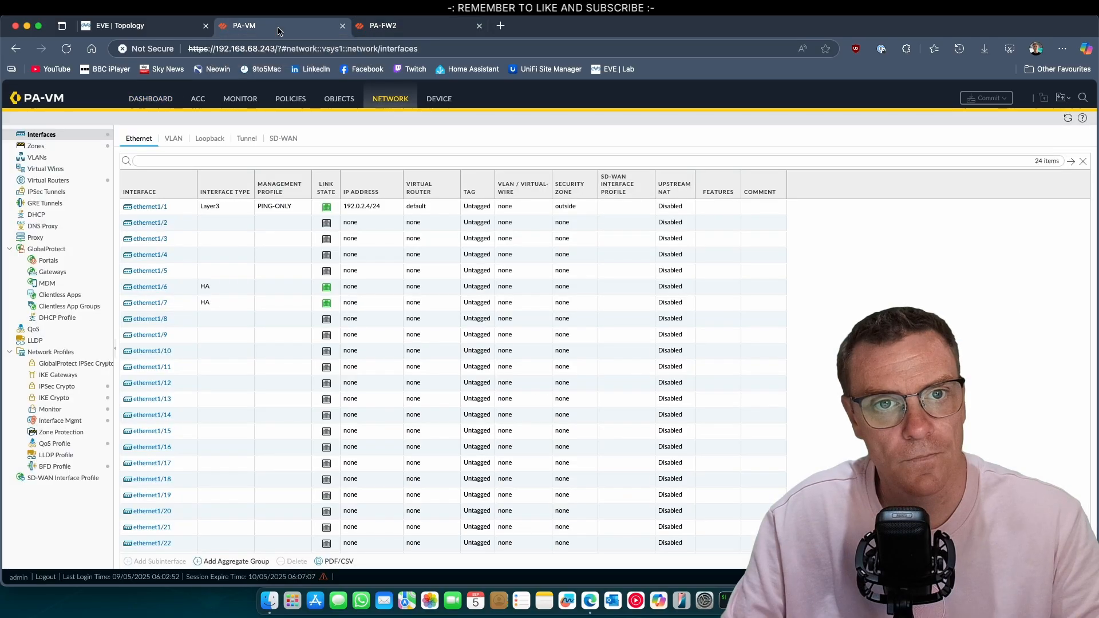
pyautogui.click(394, 31)
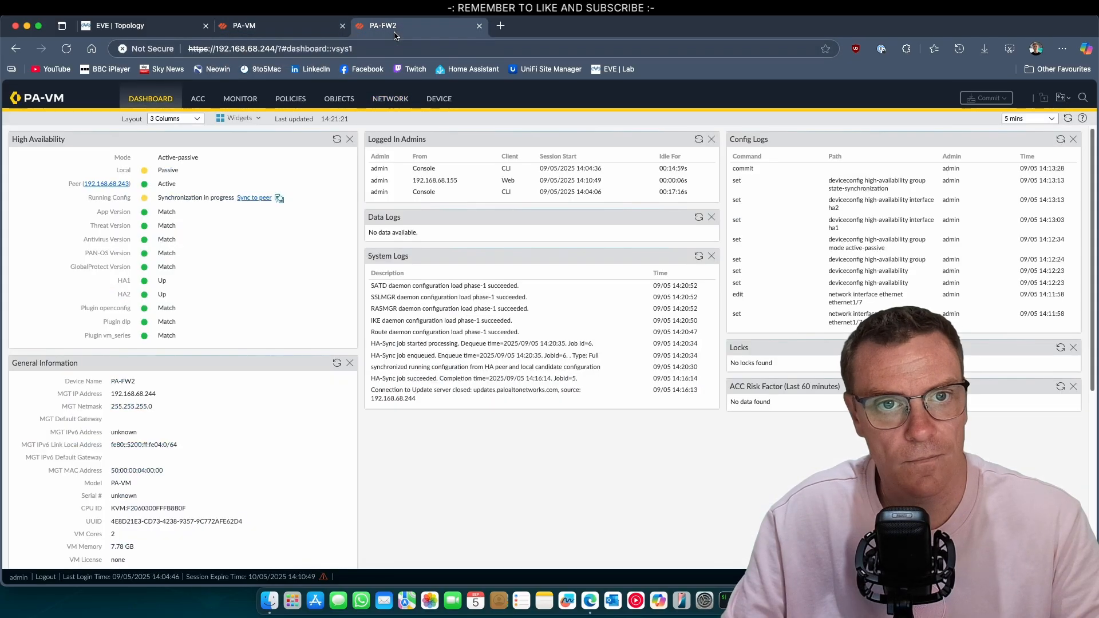
pyautogui.click(337, 140)
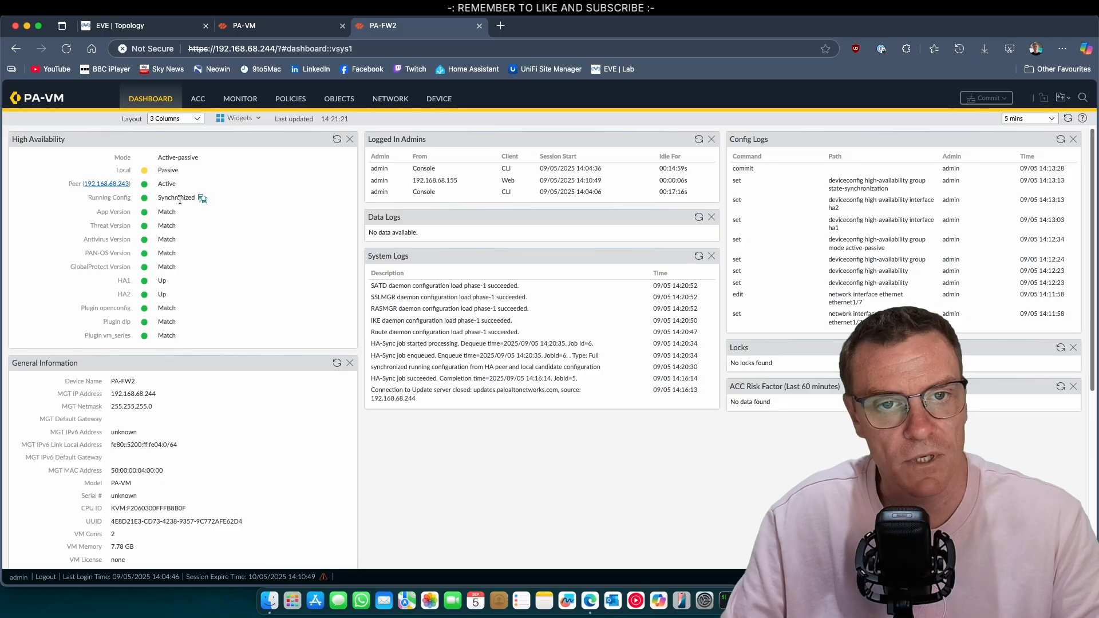
pyautogui.click(393, 101)
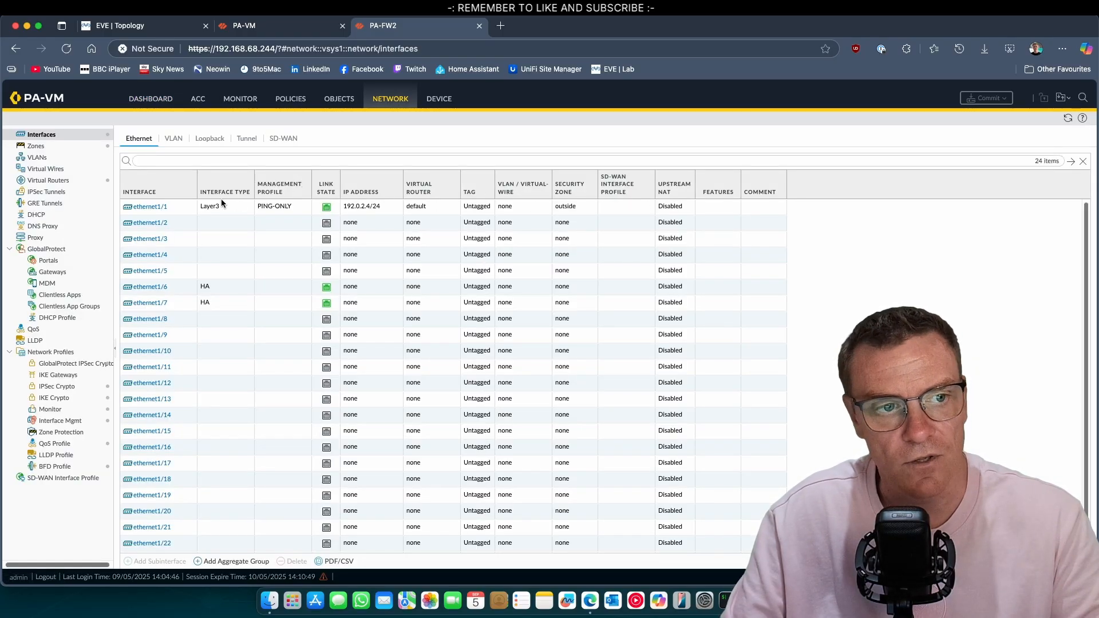
pyautogui.click(169, 28)
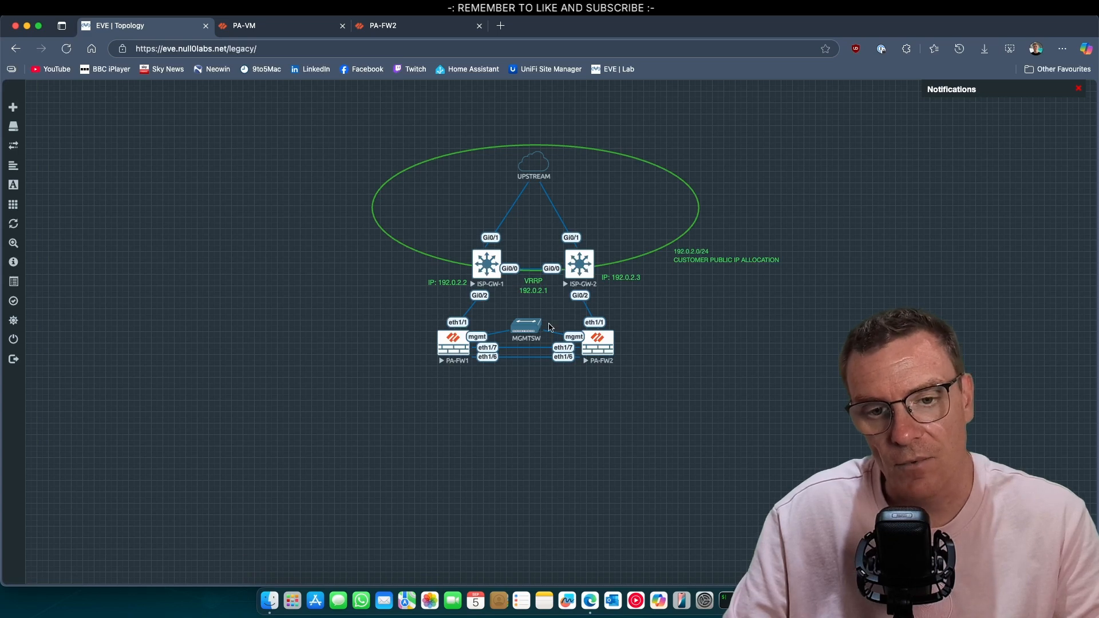
# Create an HA link monitoring group named WAN on PA-FW1 that watches ethernet1/1
pyautogui.click(294, 30)
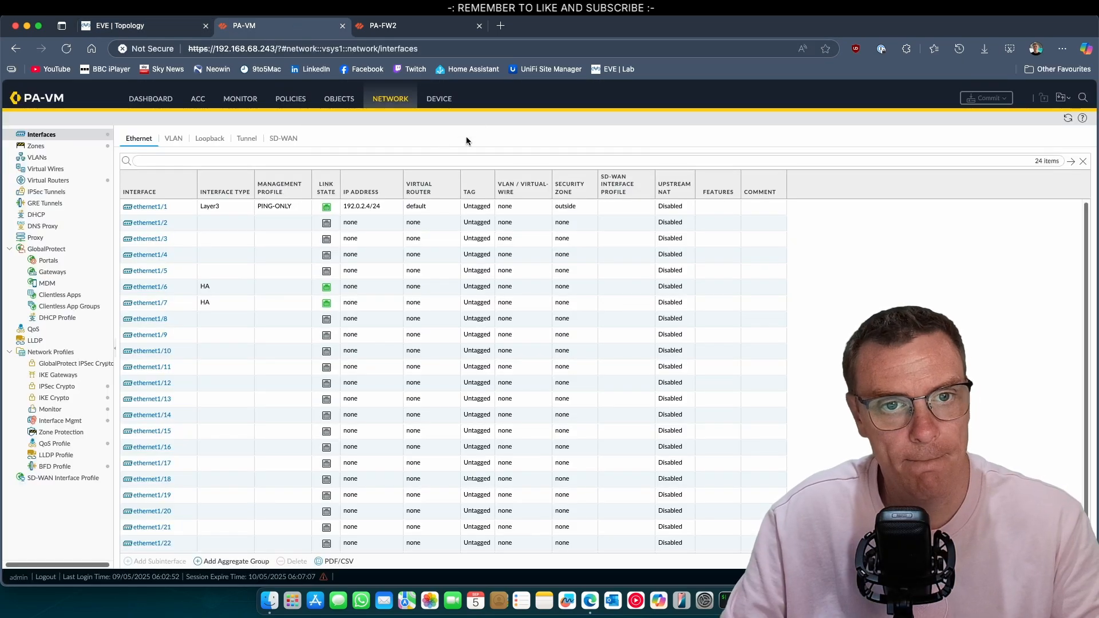
pyautogui.click(440, 98)
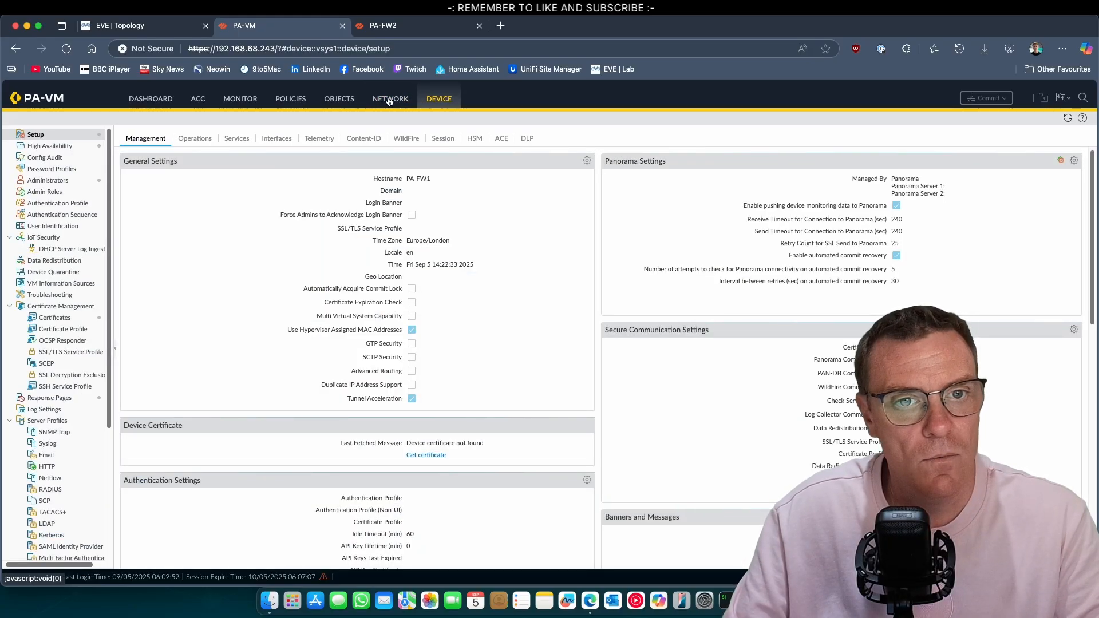
pyautogui.click(50, 146)
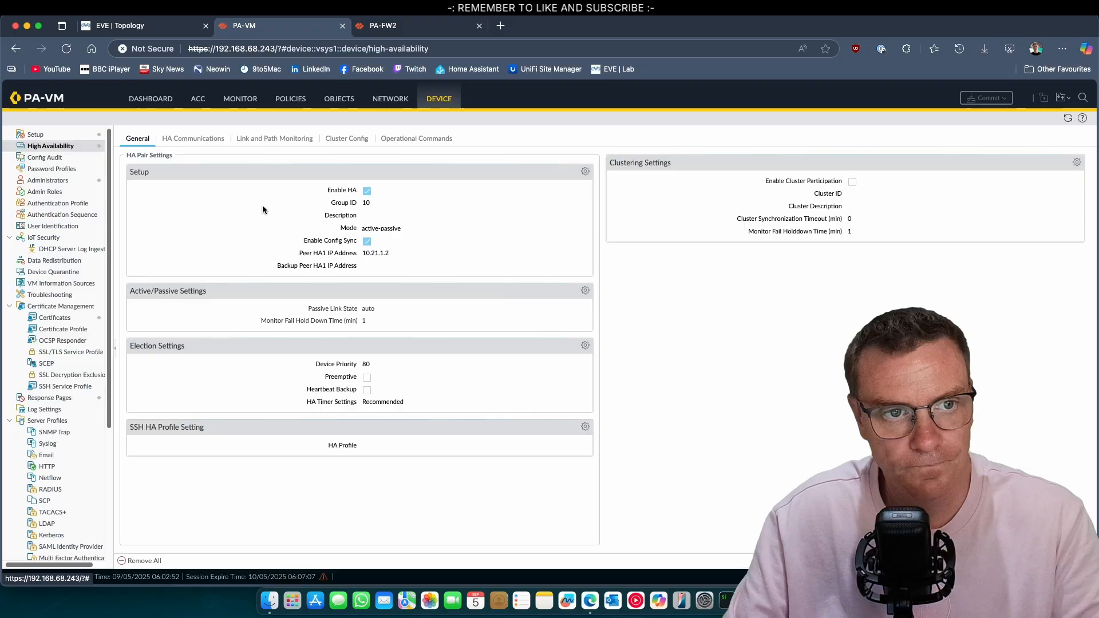
pyautogui.click(278, 143)
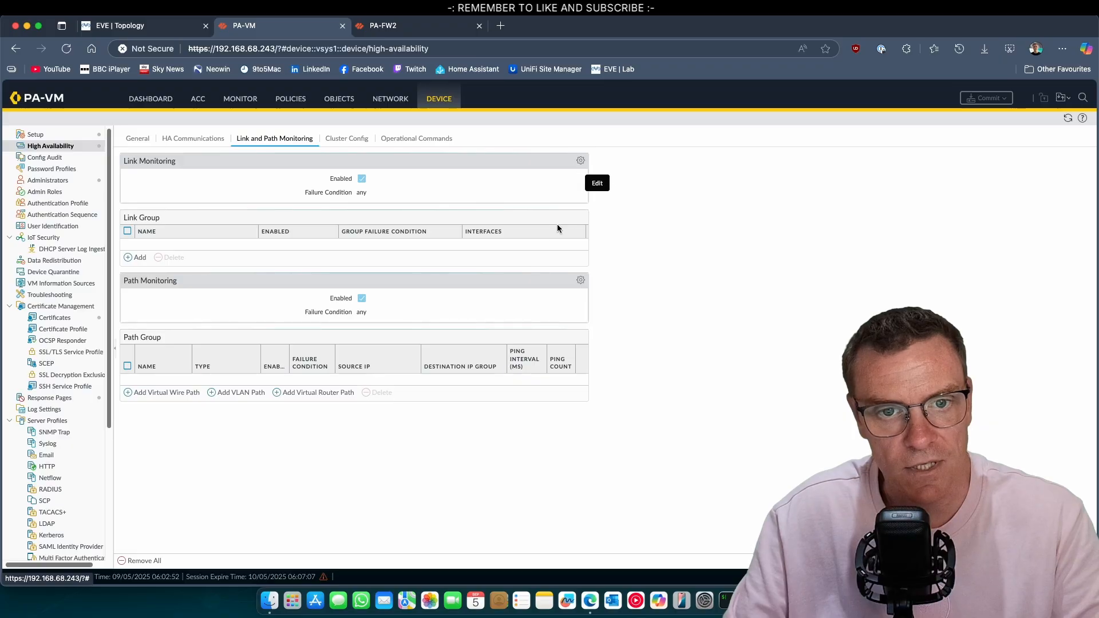
pyautogui.click(138, 257)
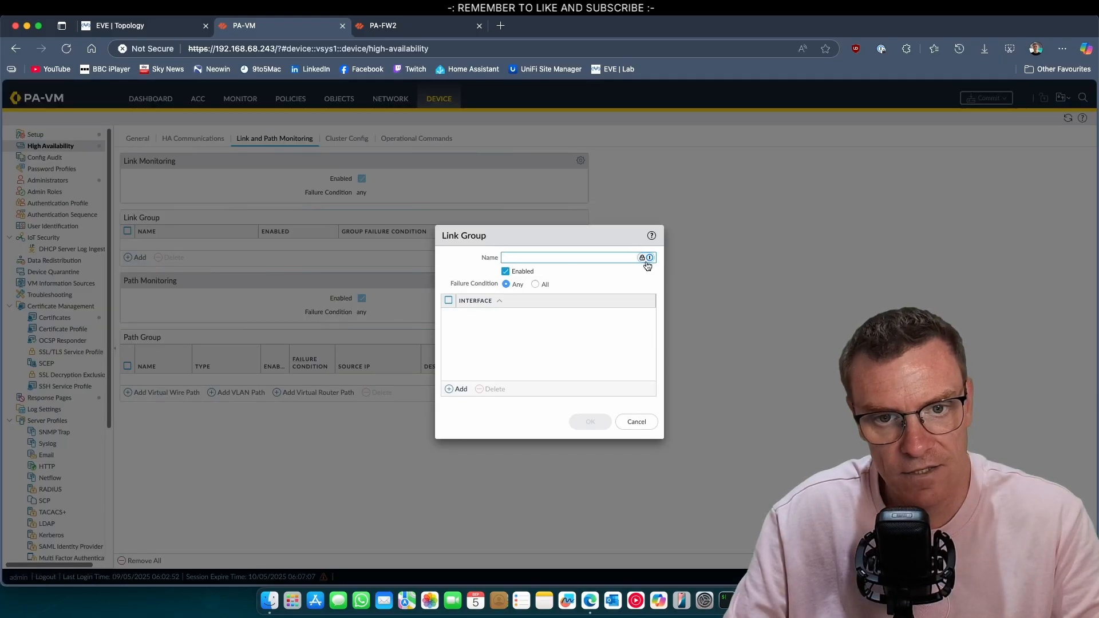
pyautogui.click(603, 260)
pyautogui.click(458, 389)
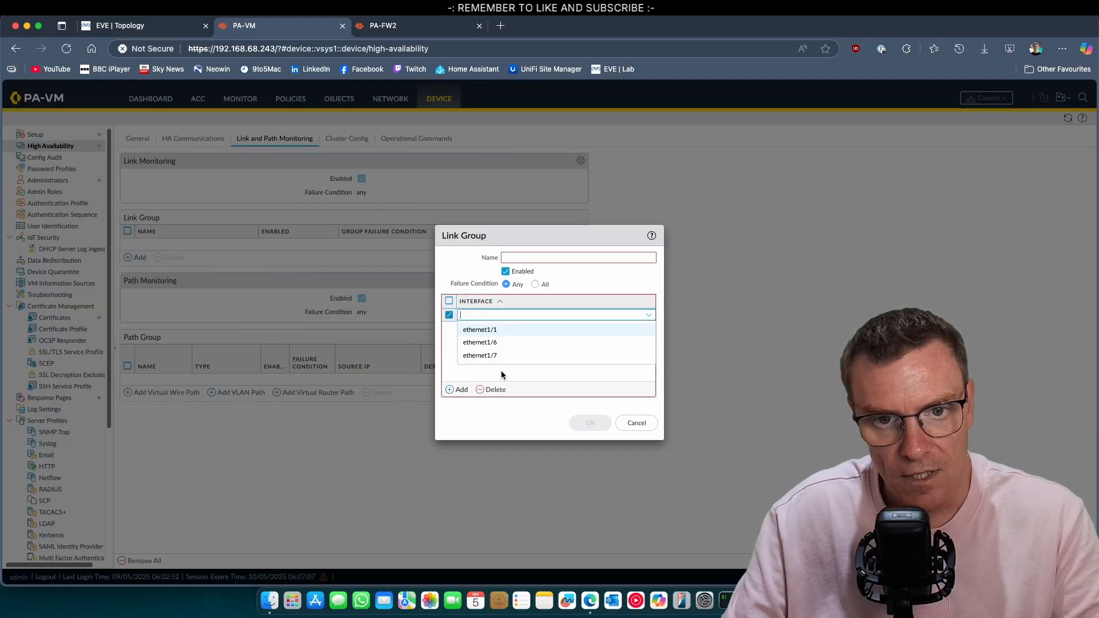
pyautogui.click(492, 327)
pyautogui.click(543, 256)
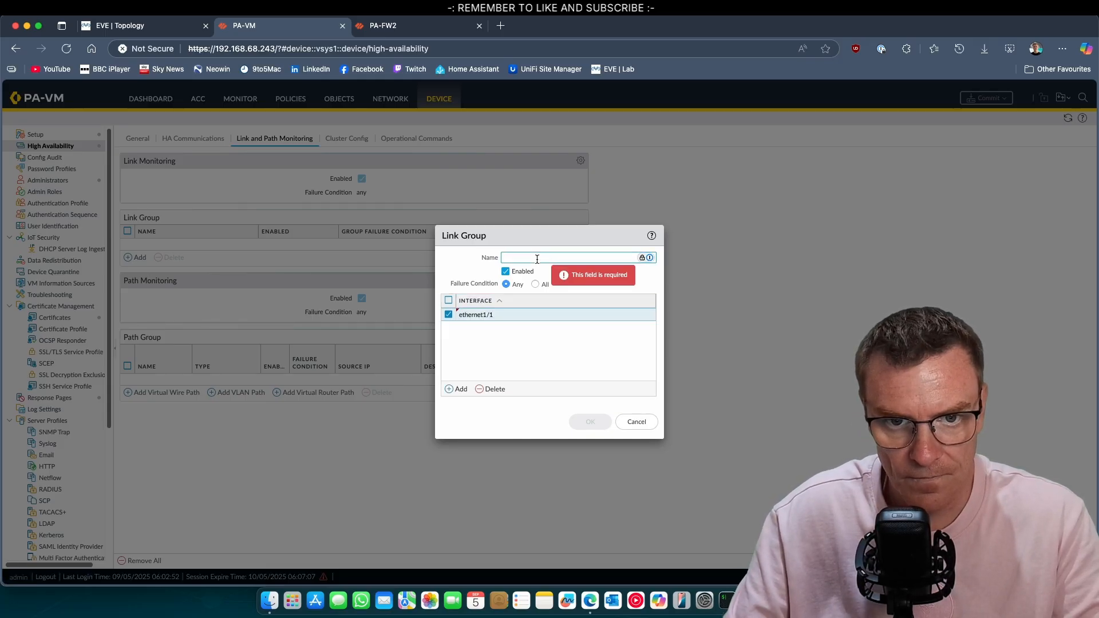
pyautogui.write('WAN')
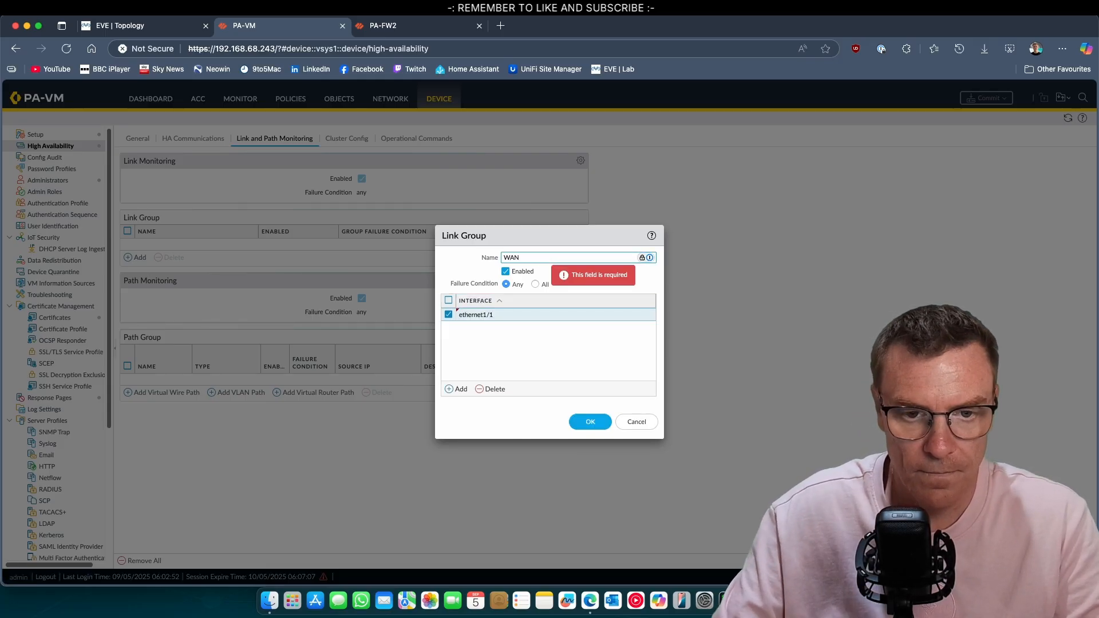
pyautogui.click(587, 421)
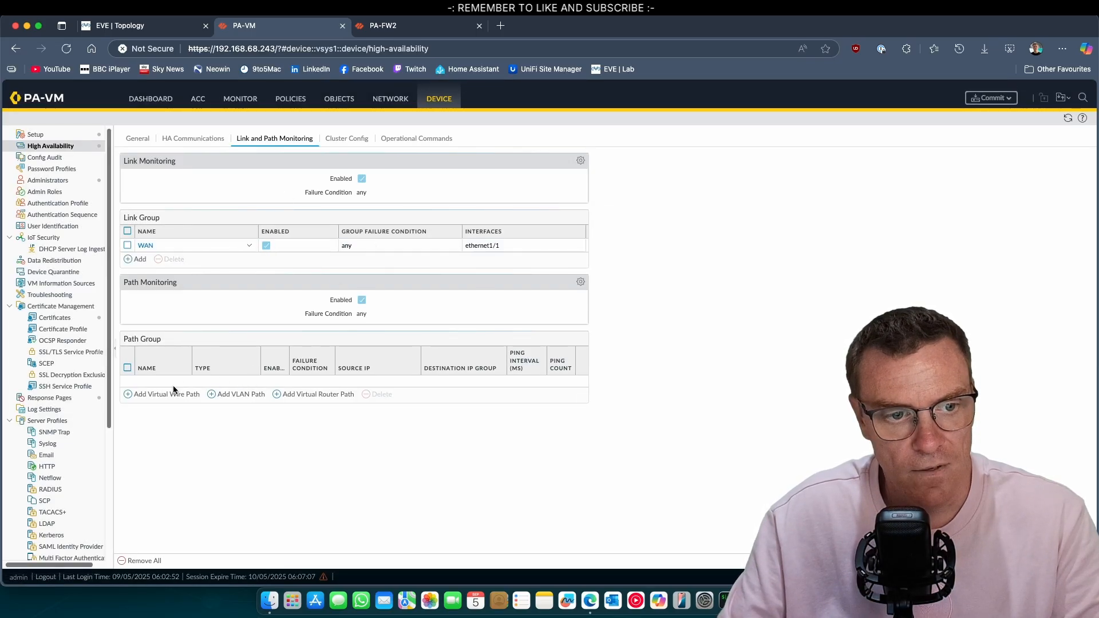
# Add a virtual router default path group with destination group ISP-GW pinging 192.0.2.1, failure condition all
pyautogui.click(323, 395)
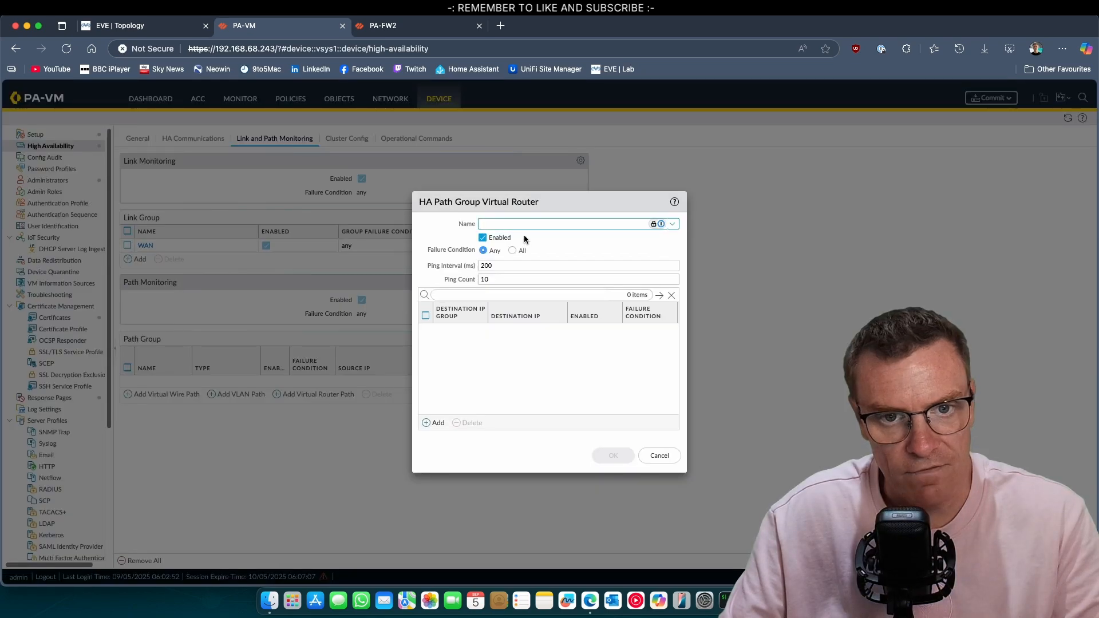
pyautogui.click(671, 225)
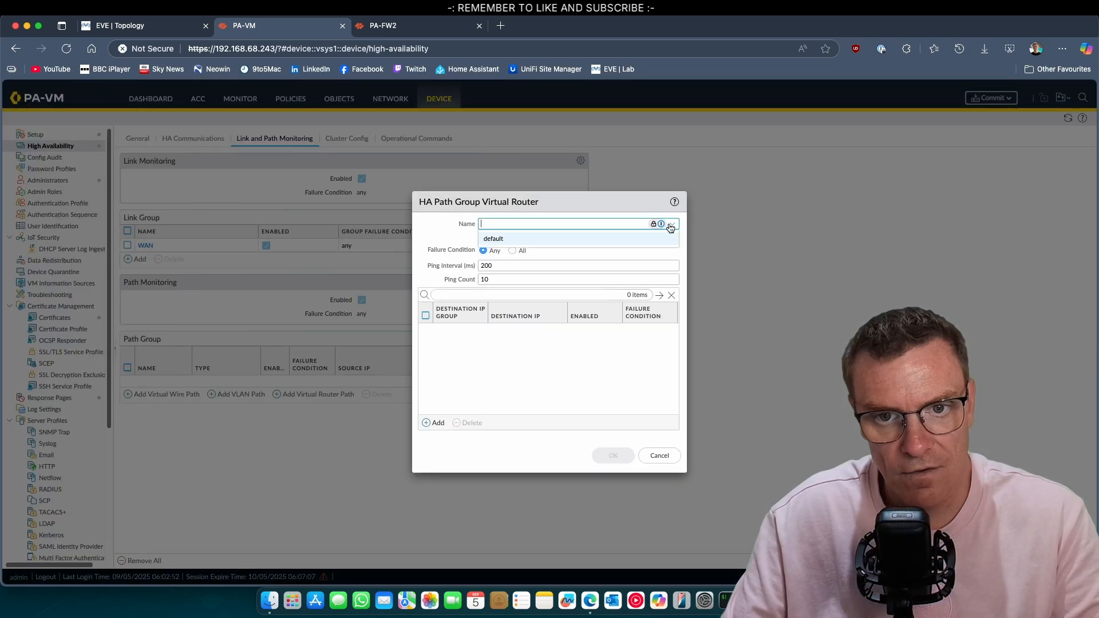
pyautogui.click(494, 240)
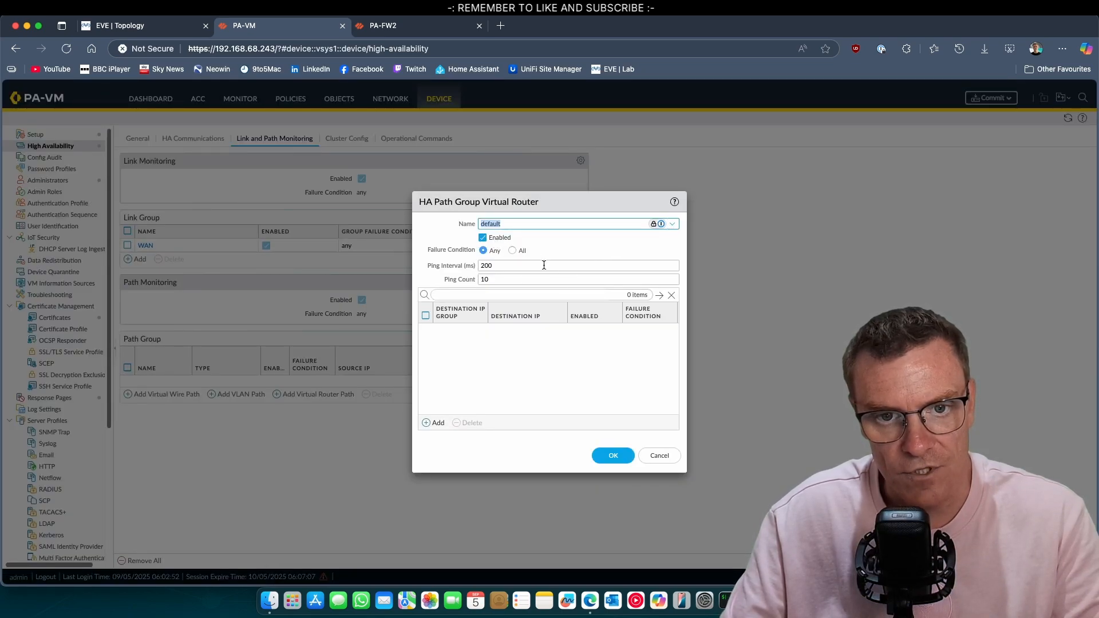
pyautogui.click(437, 423)
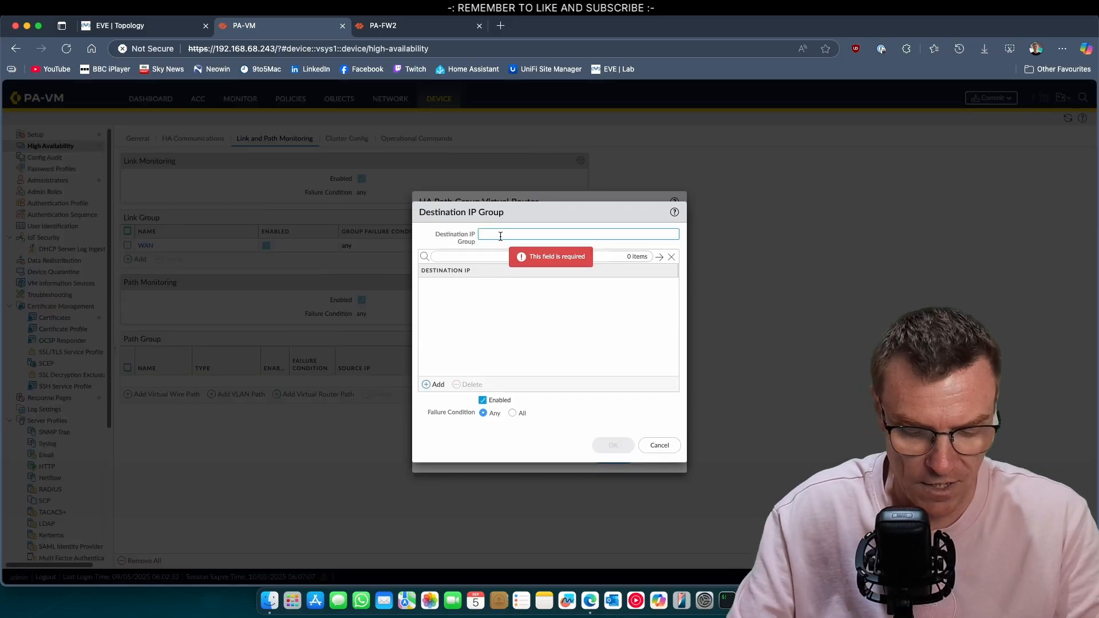
pyautogui.write('ISP-GW')
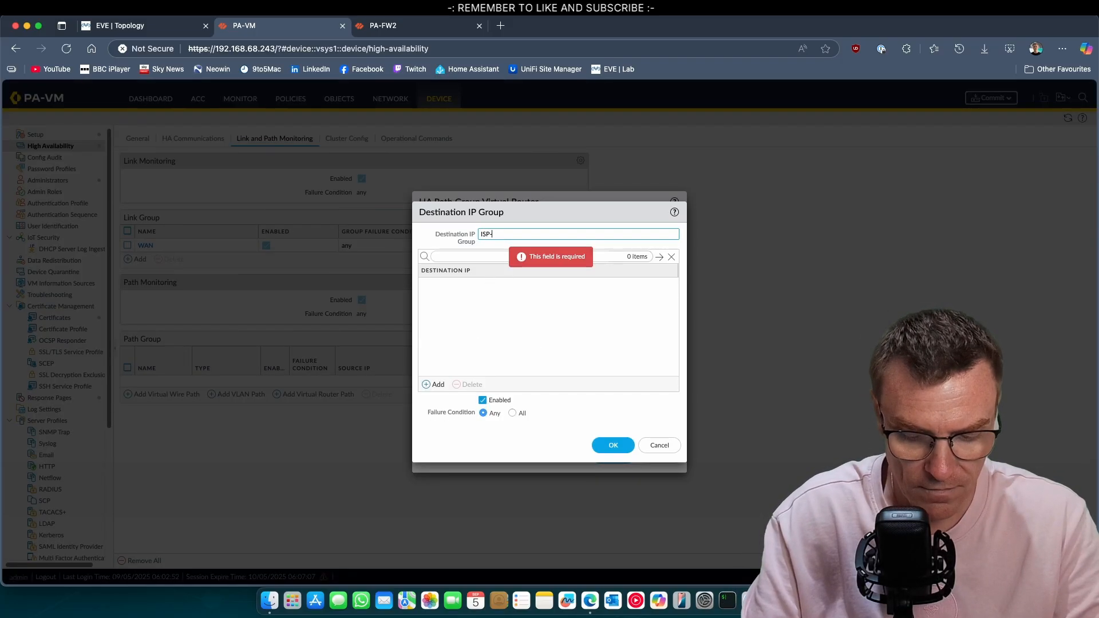
pyautogui.click(428, 384)
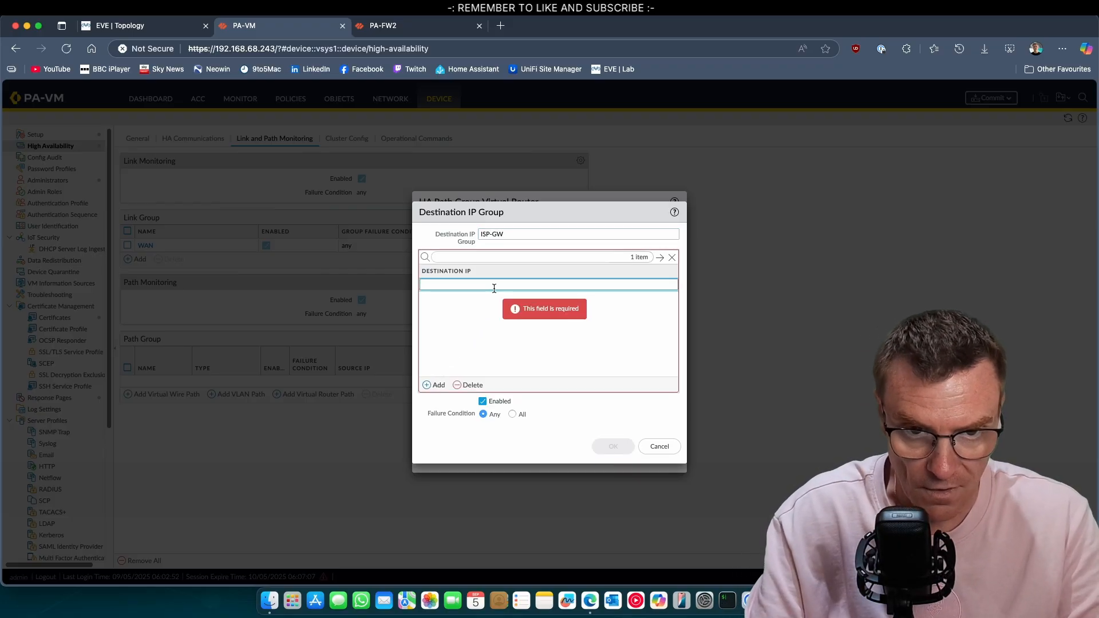
pyautogui.write('192.0')
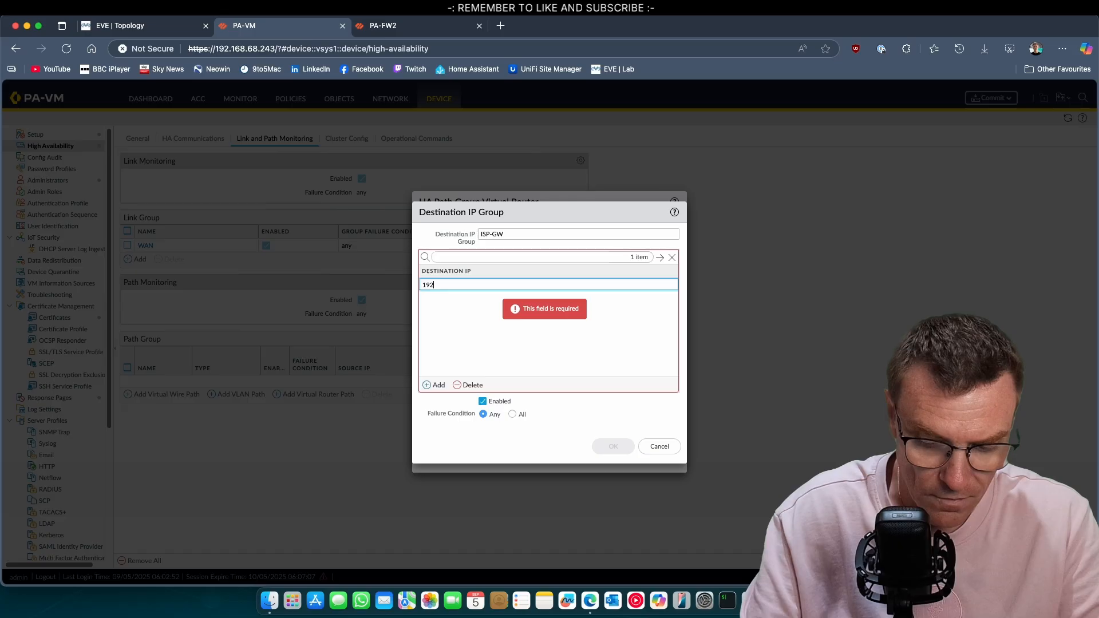
pyautogui.write('.2')
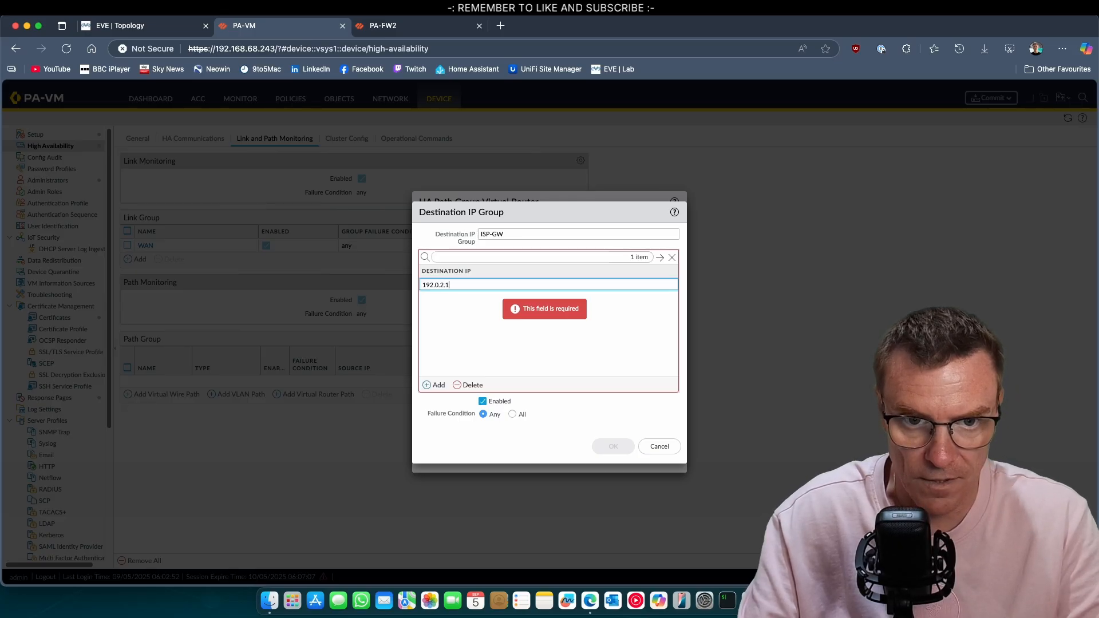
pyautogui.write('.1')
pyautogui.click(596, 352)
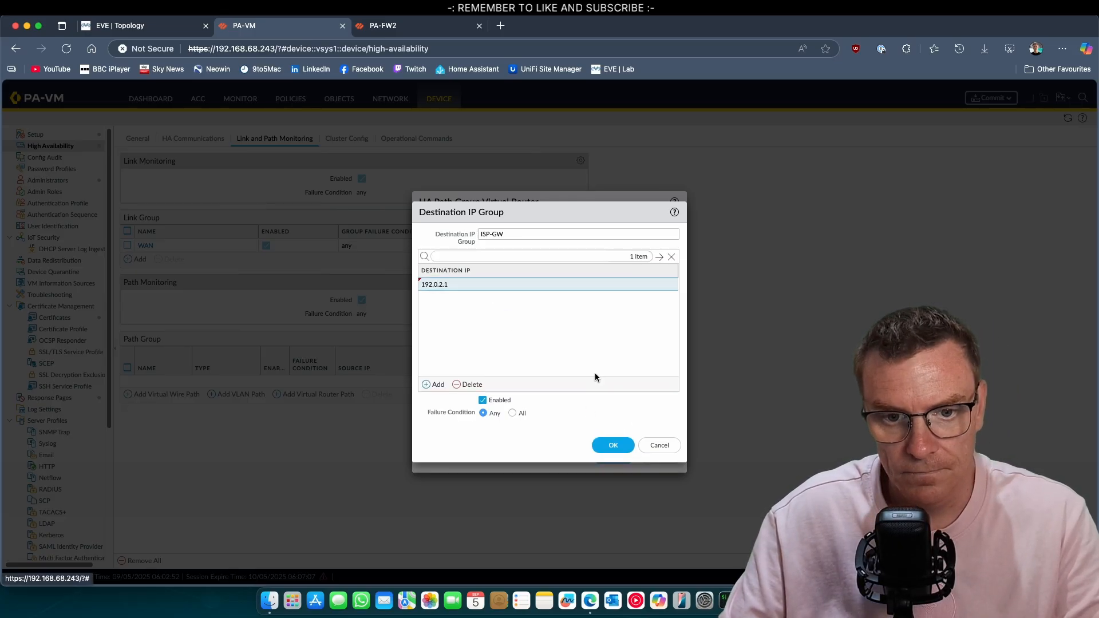
pyautogui.click(515, 414)
pyautogui.click(609, 446)
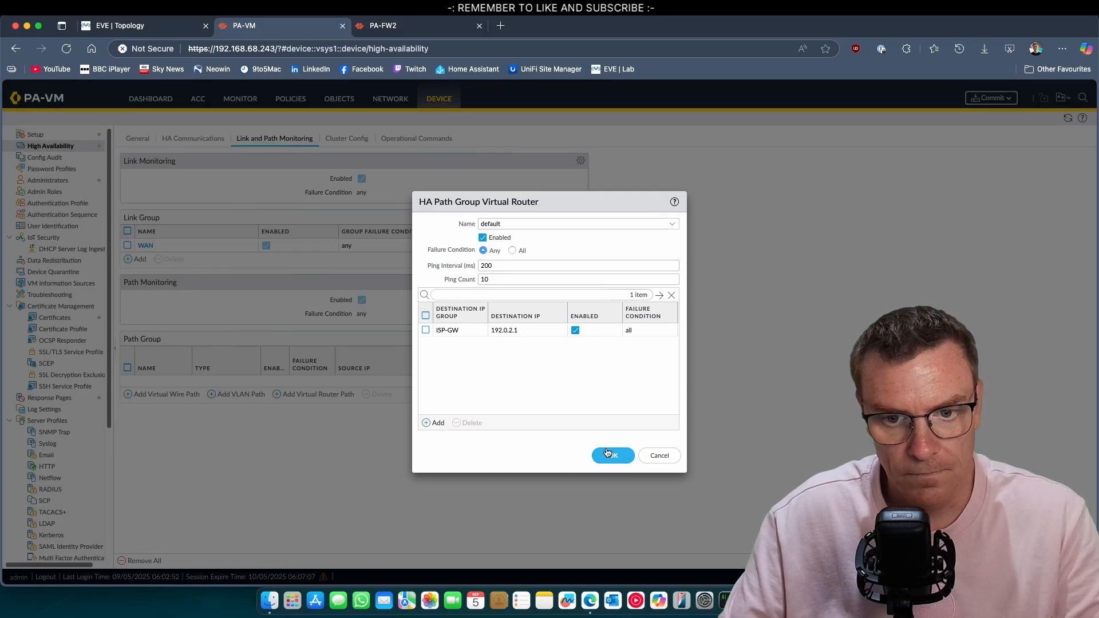
# Save the default virtual-router path group pinging ISP-GW and commit the configuration
pyautogui.click(612, 456)
pyautogui.click(991, 97)
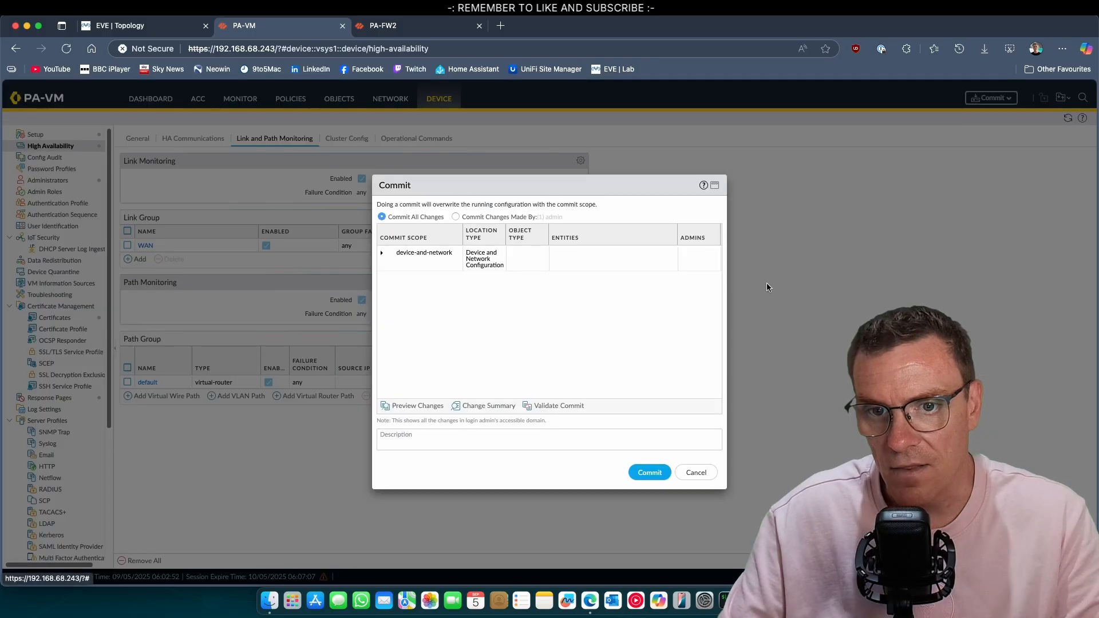
pyautogui.click(648, 474)
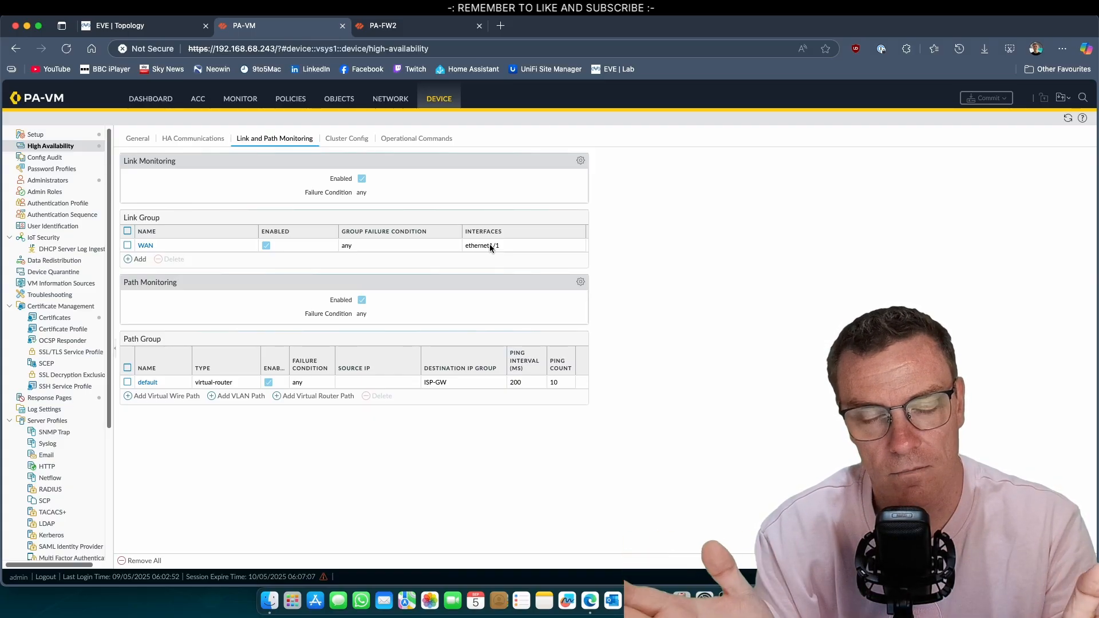
# Check PA-FW1's HA status on the Dashboard, then go to PA-FW2's Link and Path Monitoring settings
pyautogui.click(150, 99)
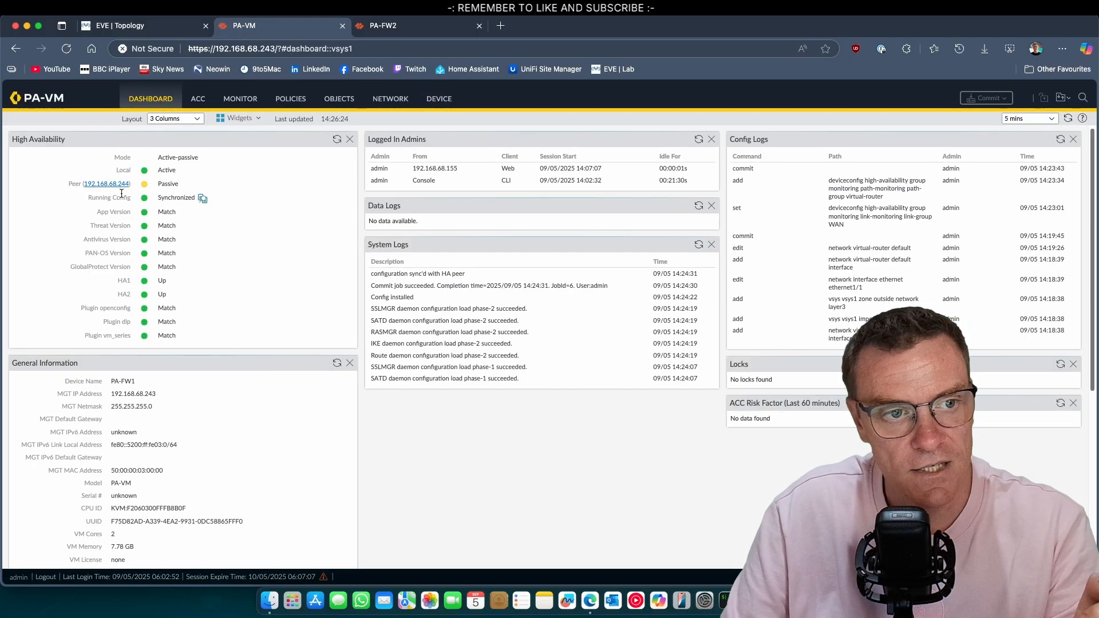
pyautogui.click(425, 30)
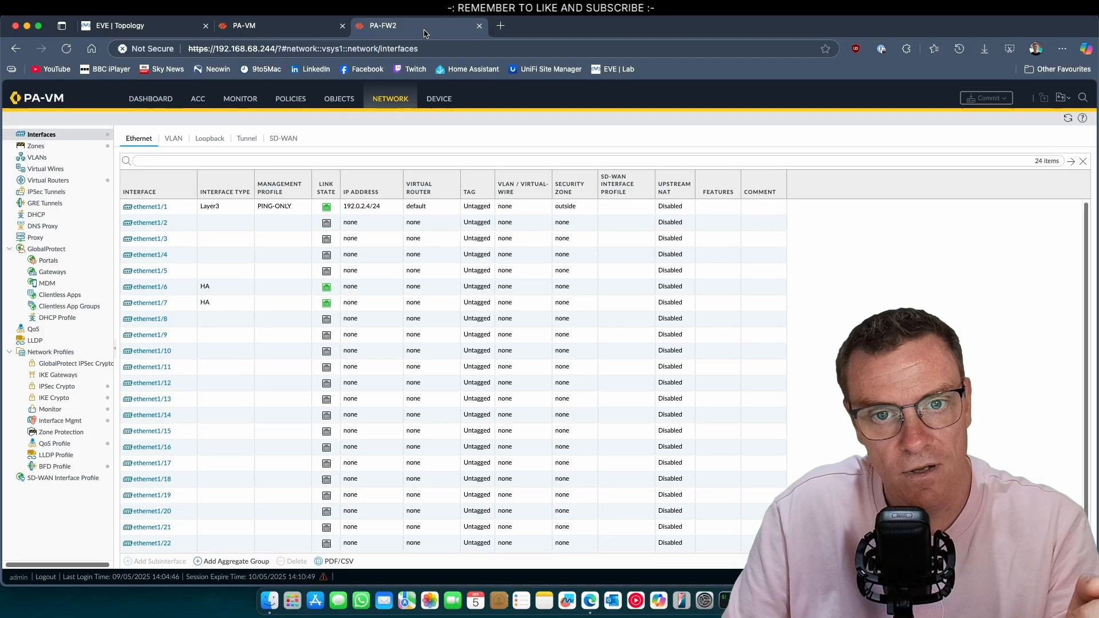
pyautogui.click(441, 100)
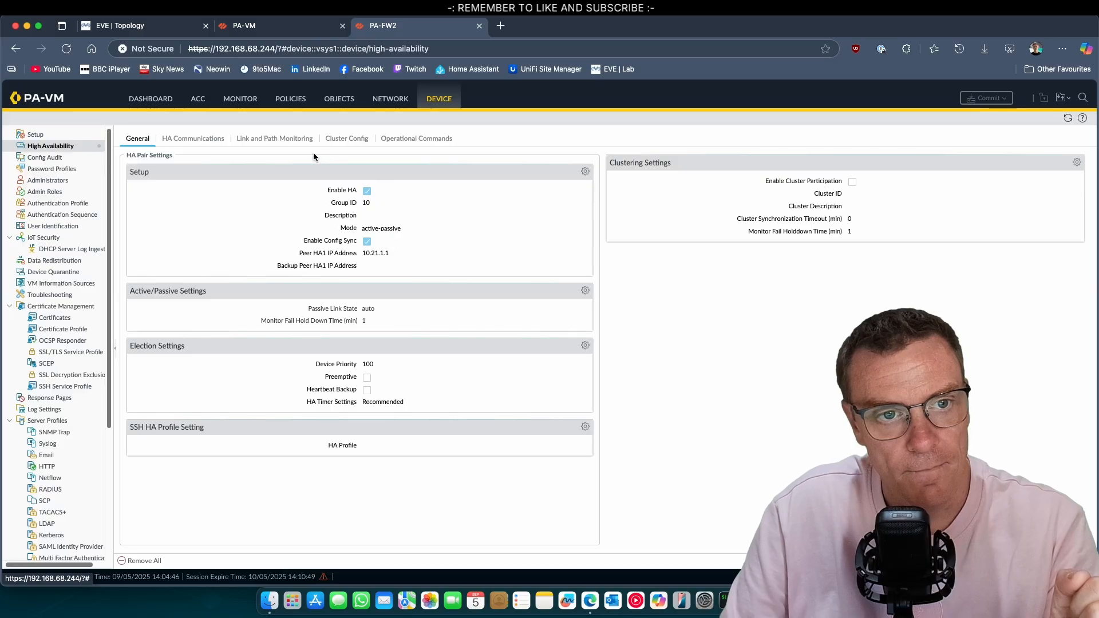
pyautogui.click(273, 142)
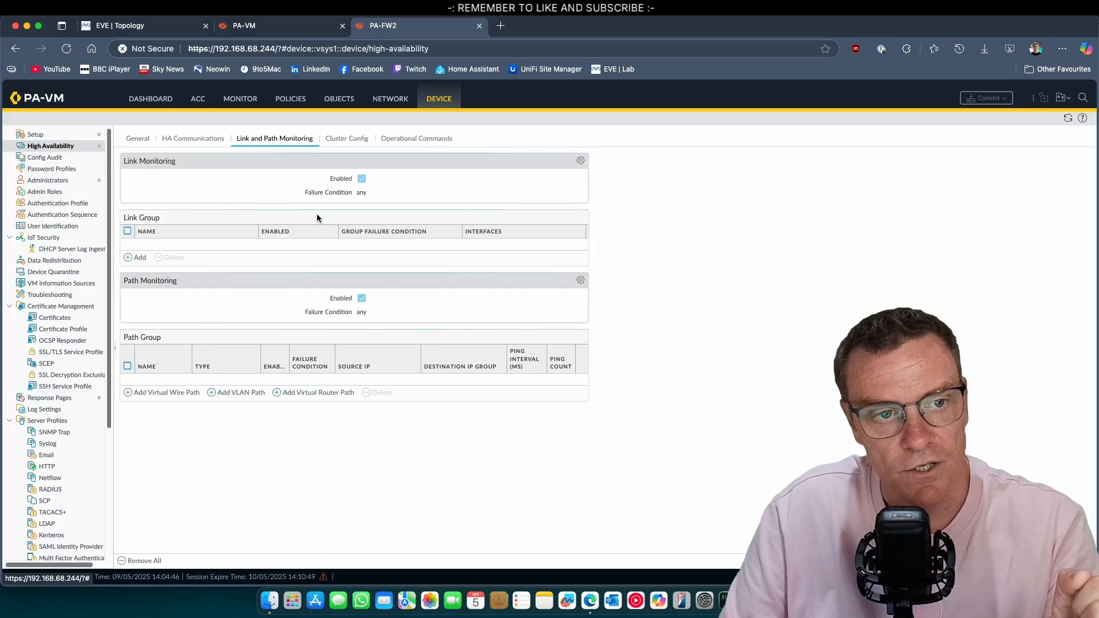
# Add a link group named WAN that monitors ethernet1/1
pyautogui.click(138, 259)
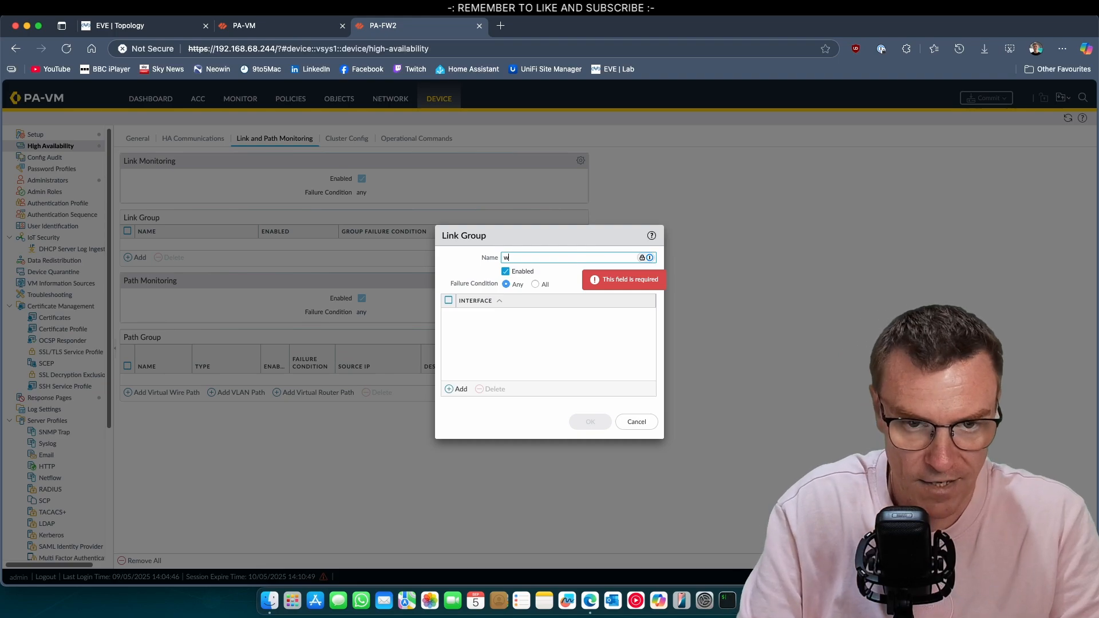
pyautogui.write('wa')
pyautogui.press('BackSpace')
pyautogui.press('BackSpace')
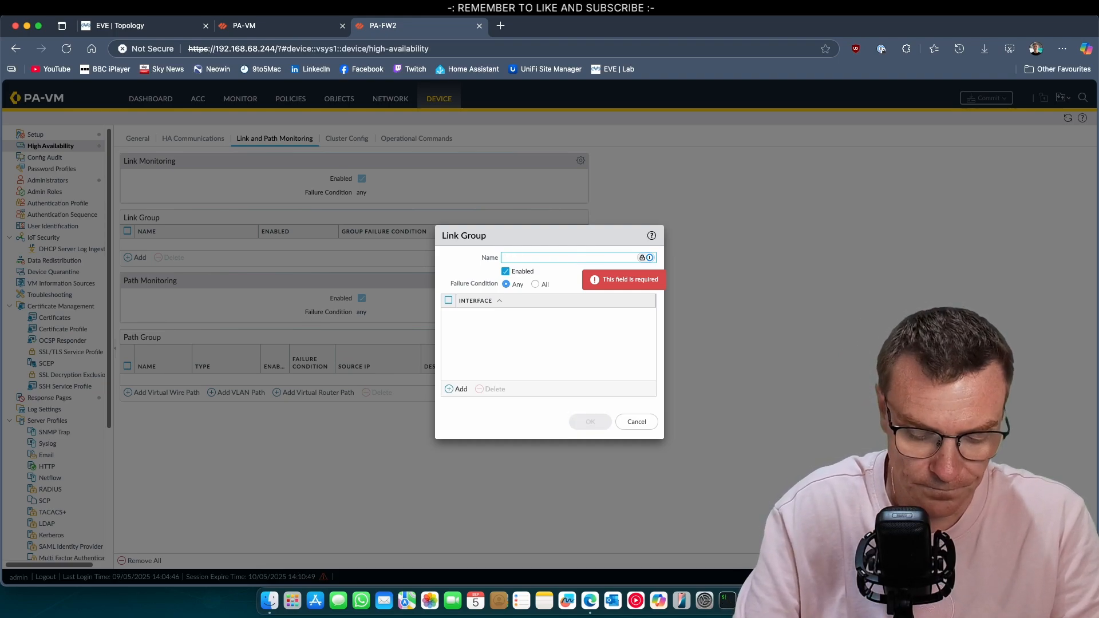
pyautogui.write('WAN')
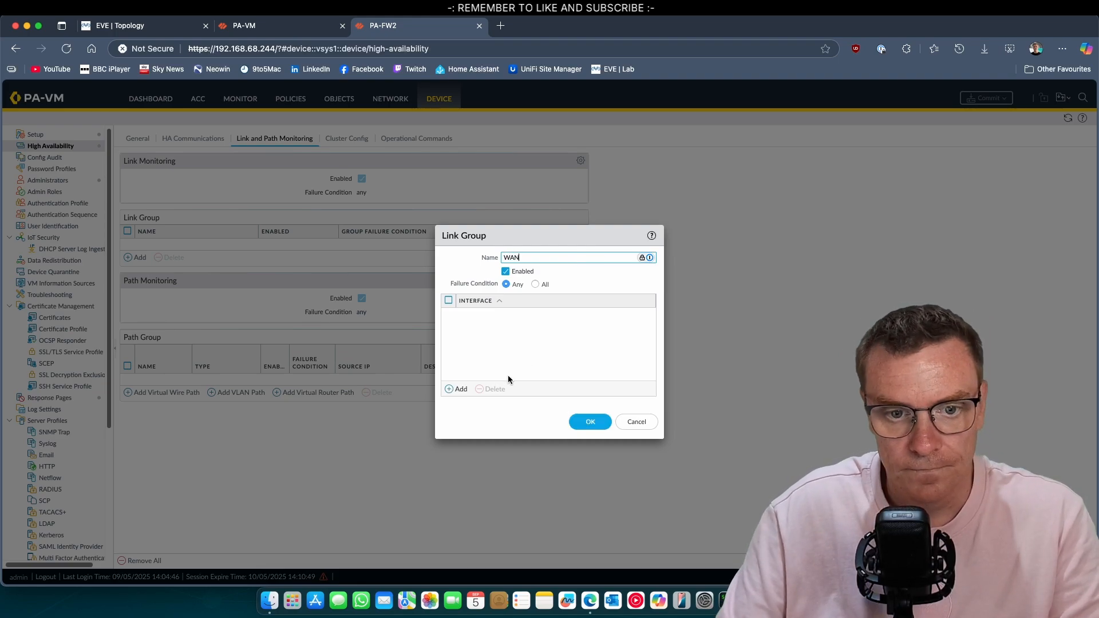
pyautogui.click(456, 389)
pyautogui.click(531, 329)
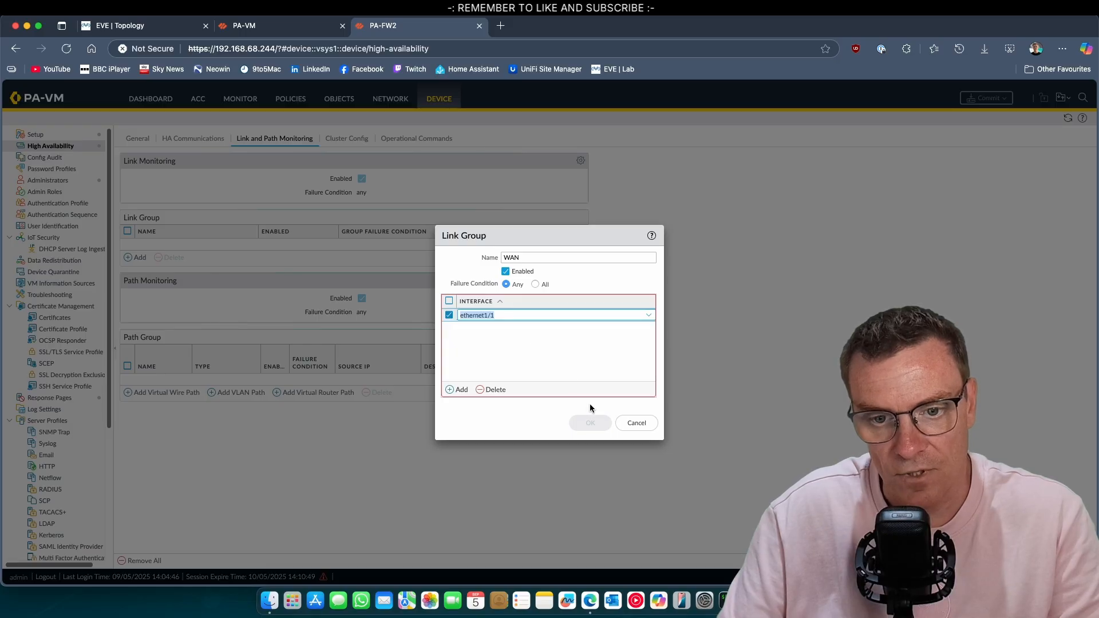
pyautogui.click(566, 360)
pyautogui.click(590, 423)
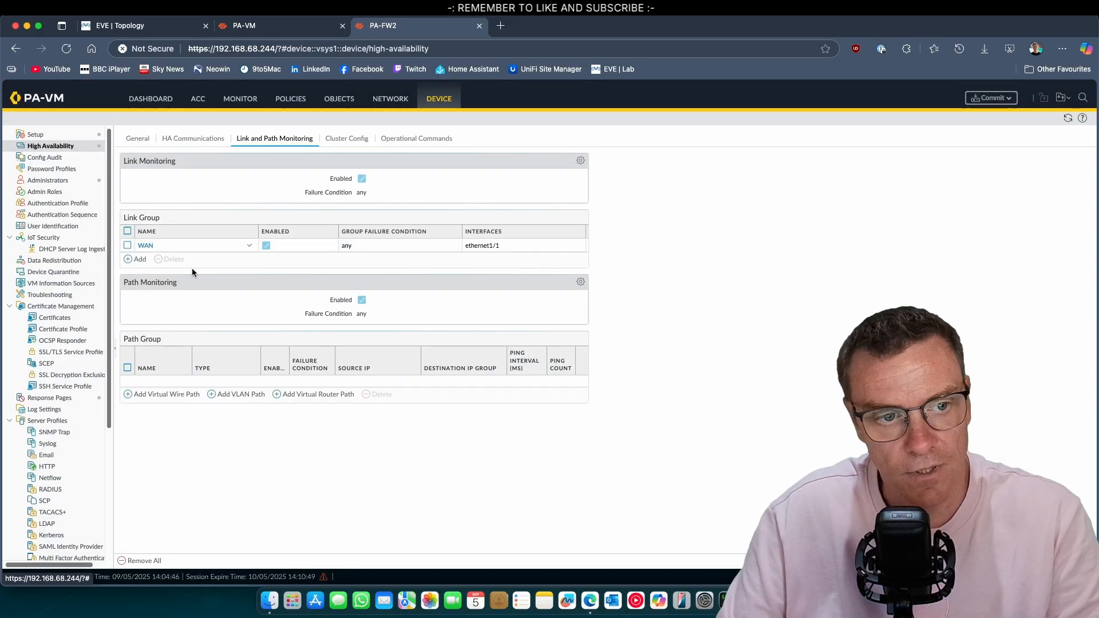
# Add a default virtual-router path group with destination group ISP-GW pinging 192.0.2.1
pyautogui.click(318, 395)
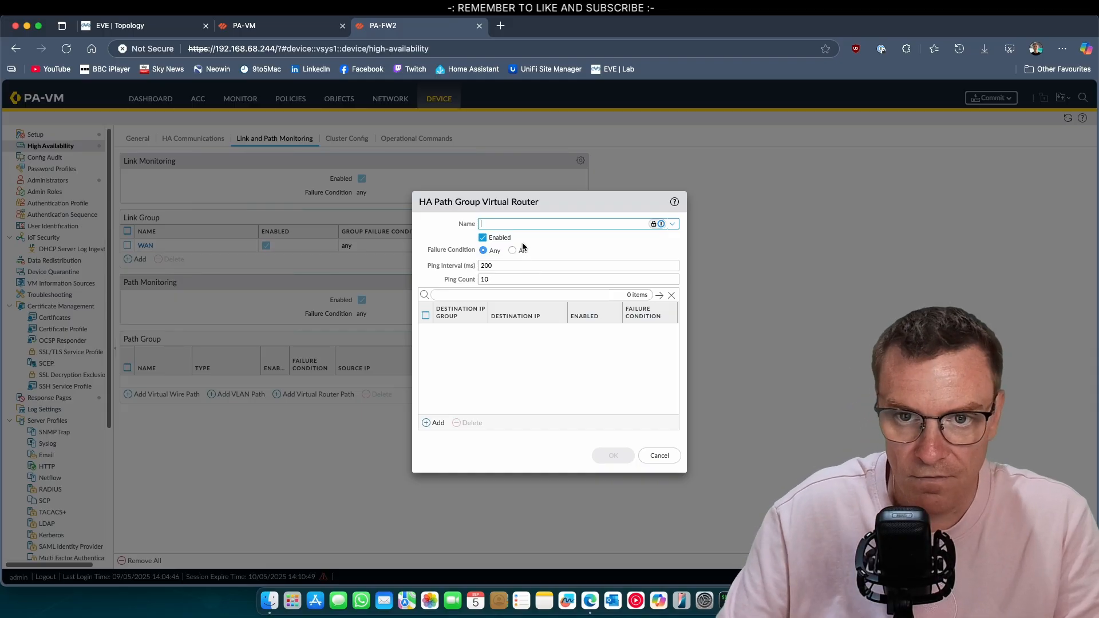
pyautogui.click(664, 224)
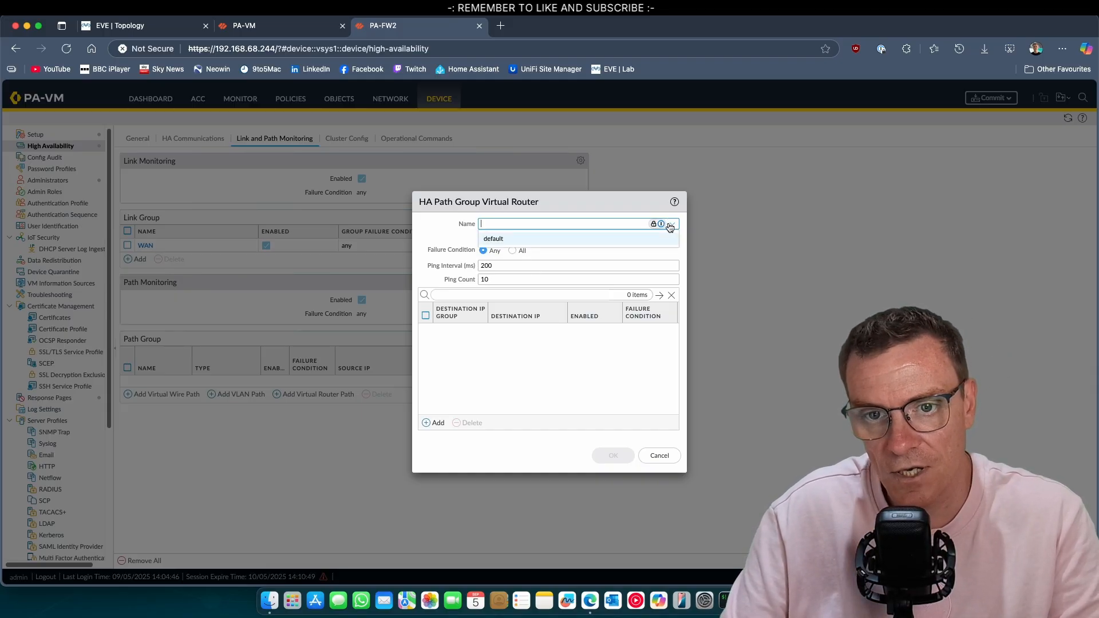
pyautogui.click(595, 241)
pyautogui.click(435, 423)
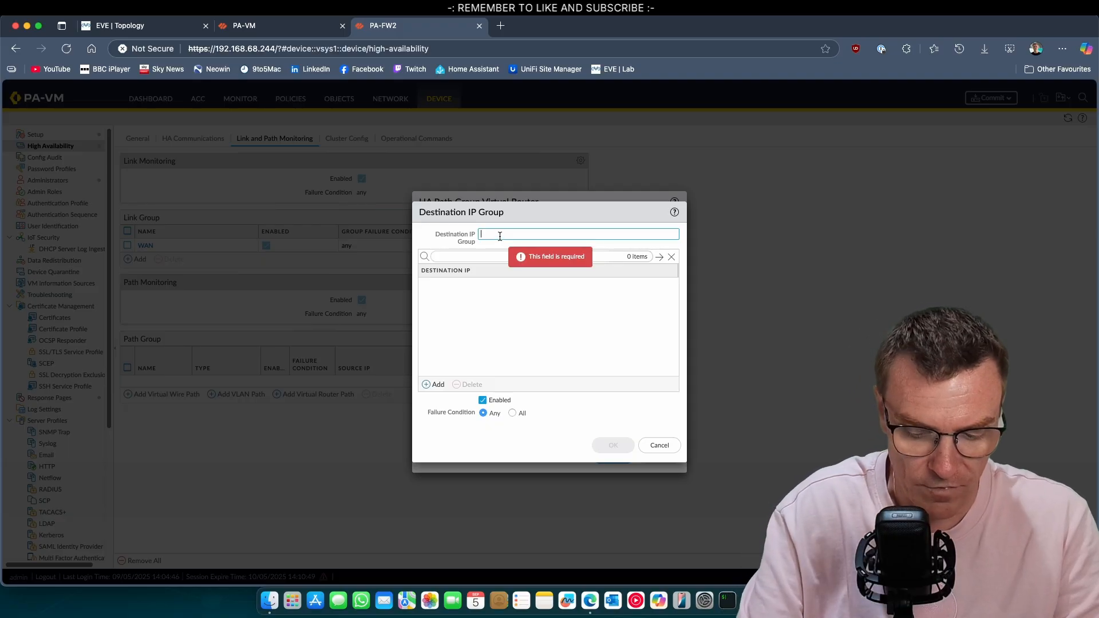
pyautogui.write('ISP-GW')
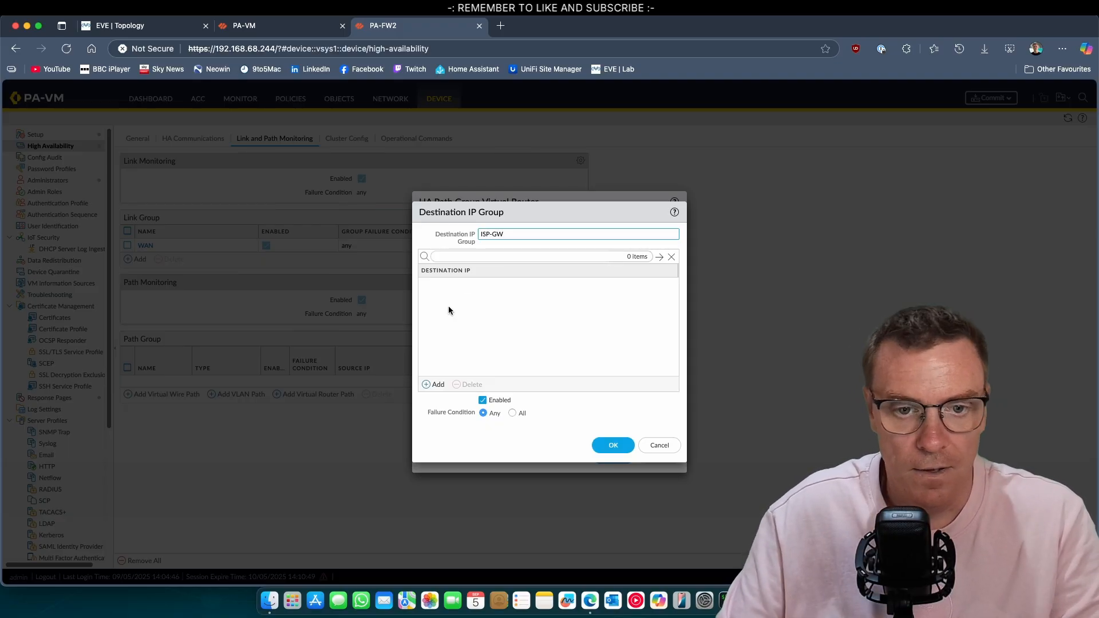
pyautogui.click(432, 385)
pyautogui.write('192.0.2.1')
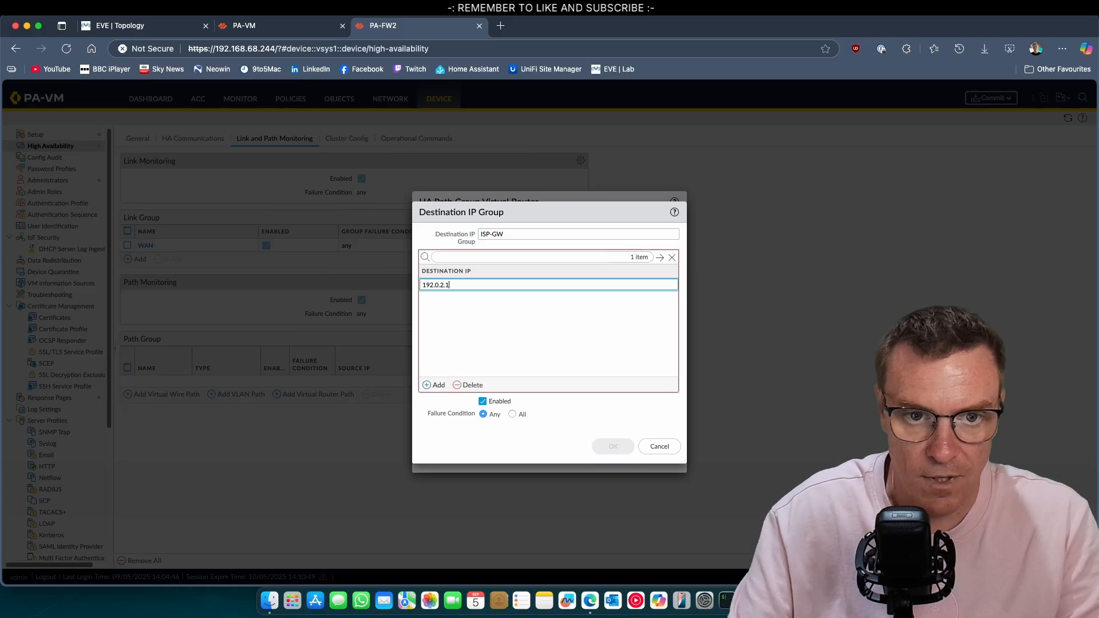
pyautogui.click(488, 306)
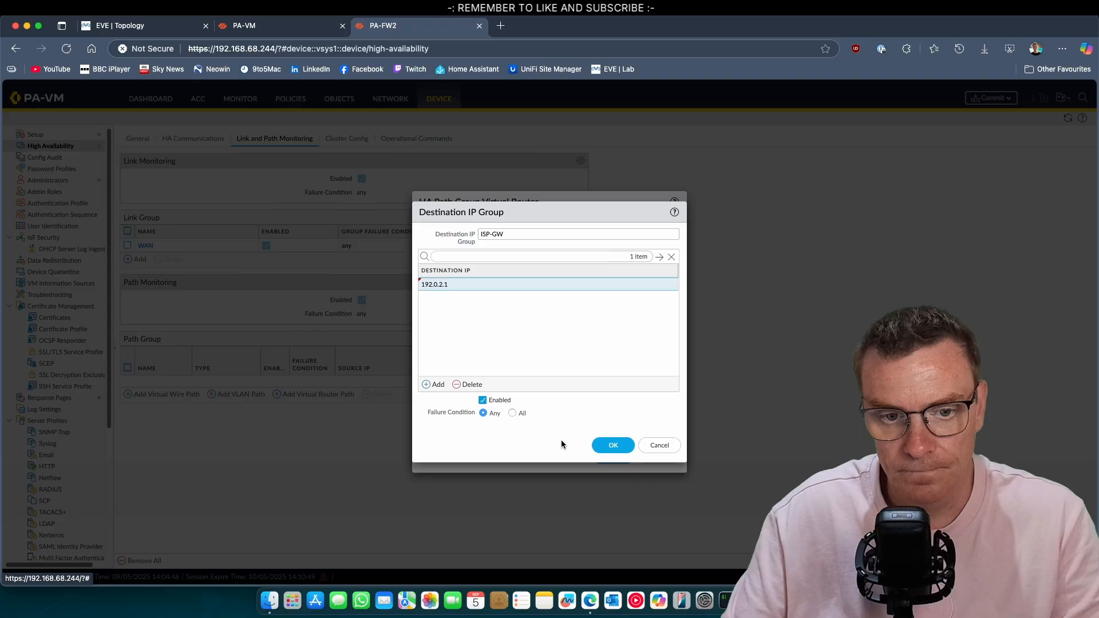
pyautogui.click(614, 445)
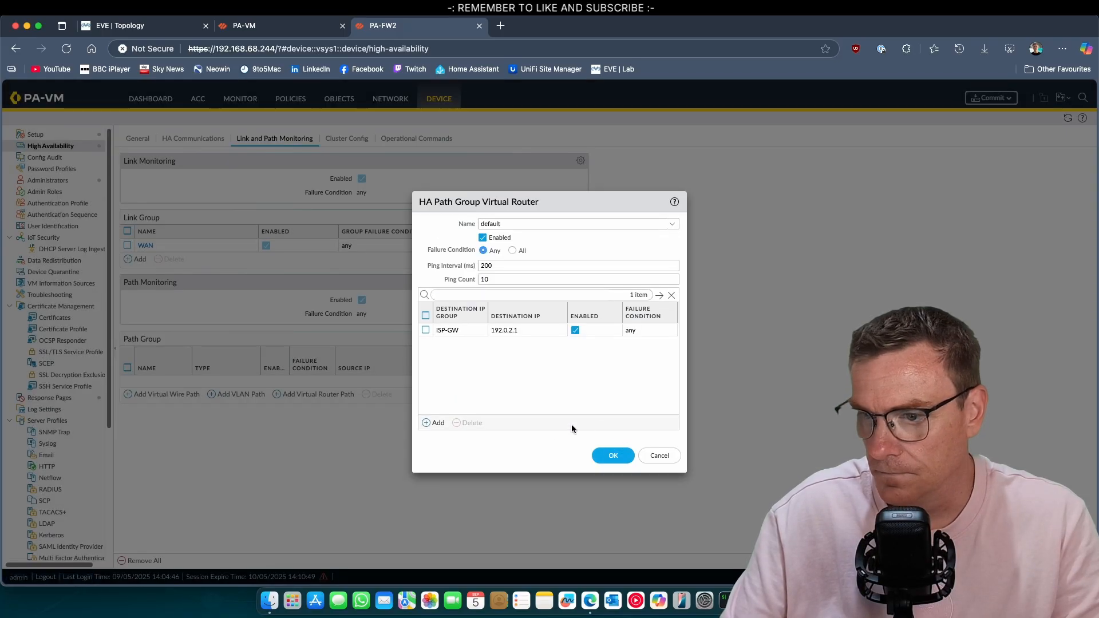
pyautogui.click(620, 454)
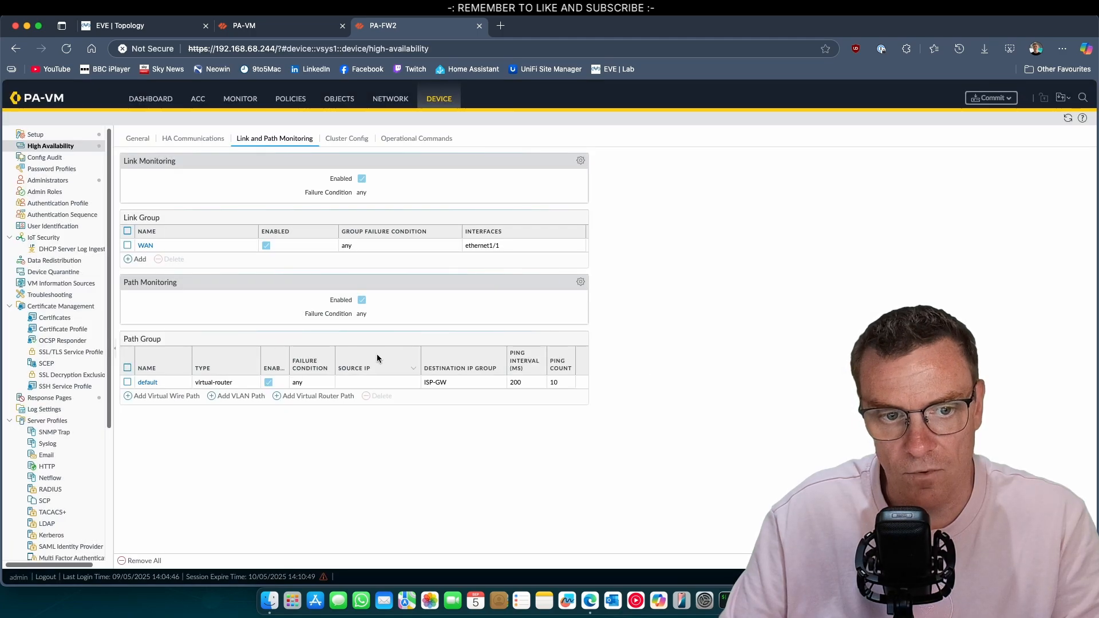
# Commit PA-FW2's configuration and return to the EVE lab topology
pyautogui.click(991, 98)
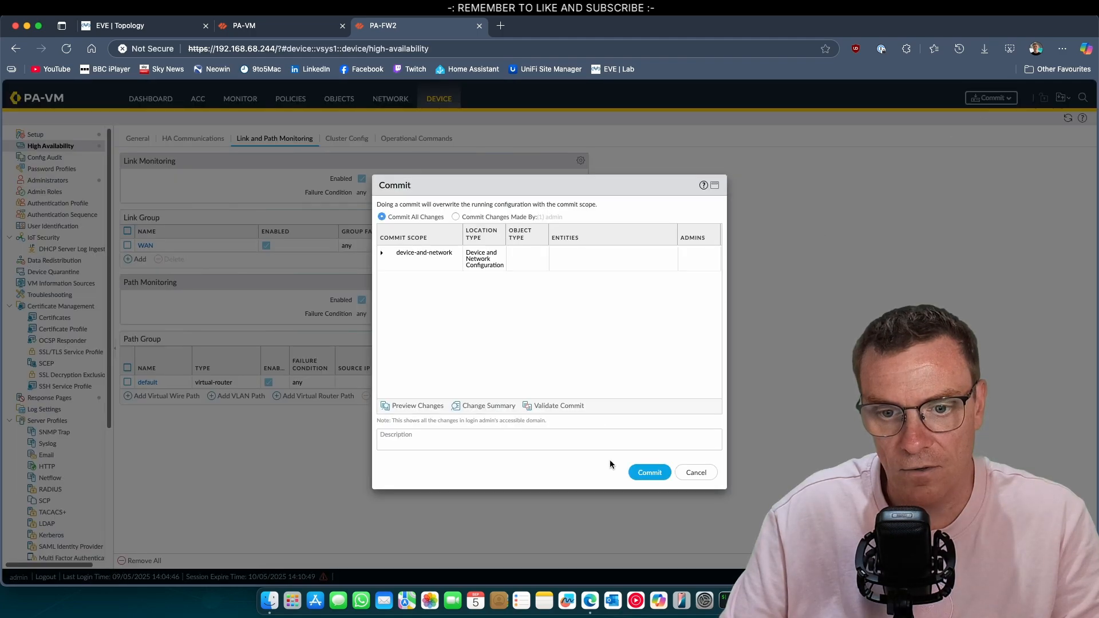
pyautogui.click(650, 472)
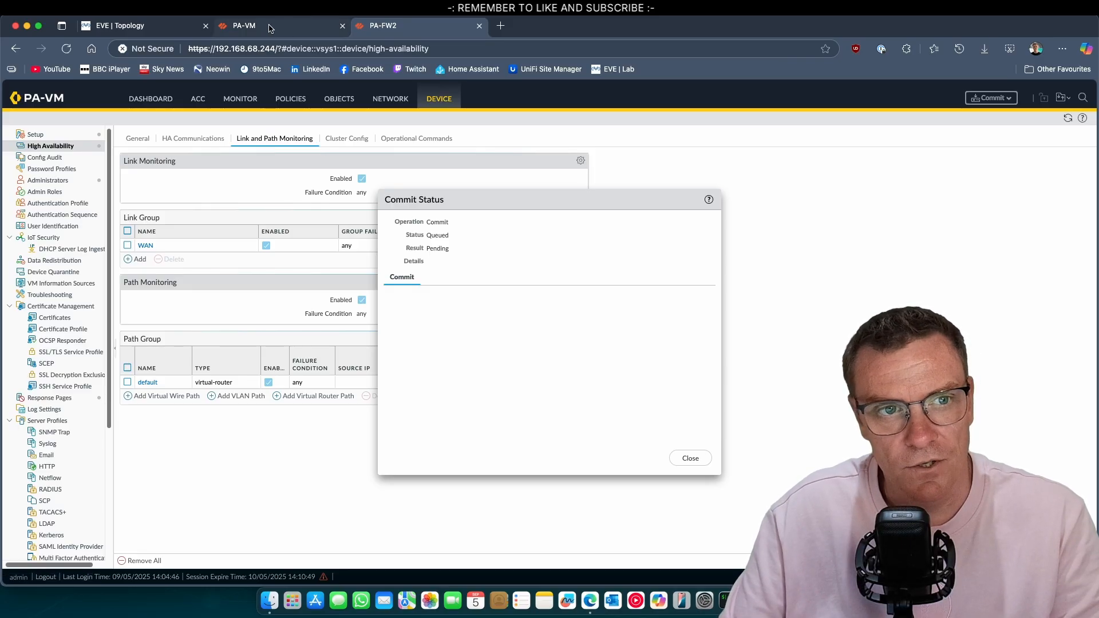
pyautogui.click(132, 25)
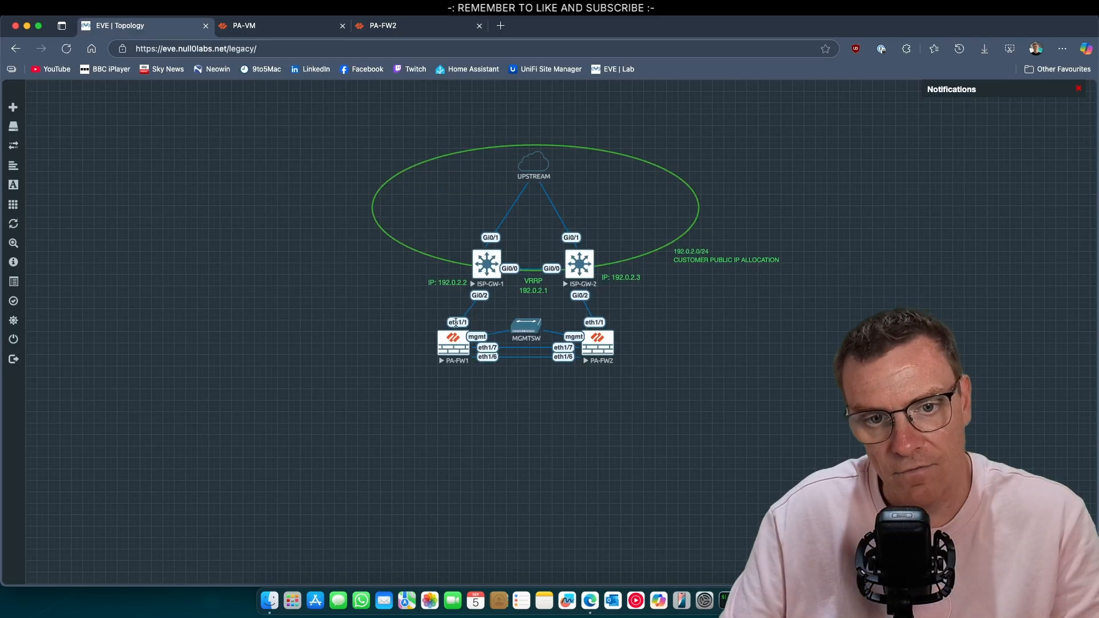
# Start a live capture on ISP-GW-1's Gi0/2 interface and let the Eve Client launch Wireshark
pyautogui.rightClick(491, 271)
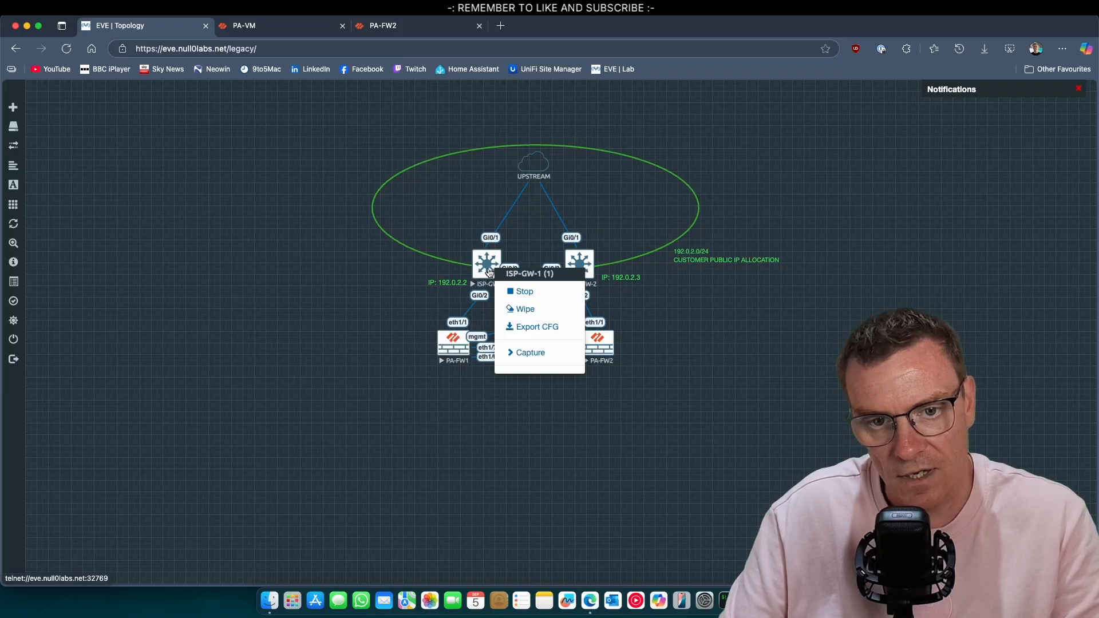
pyautogui.click(529, 352)
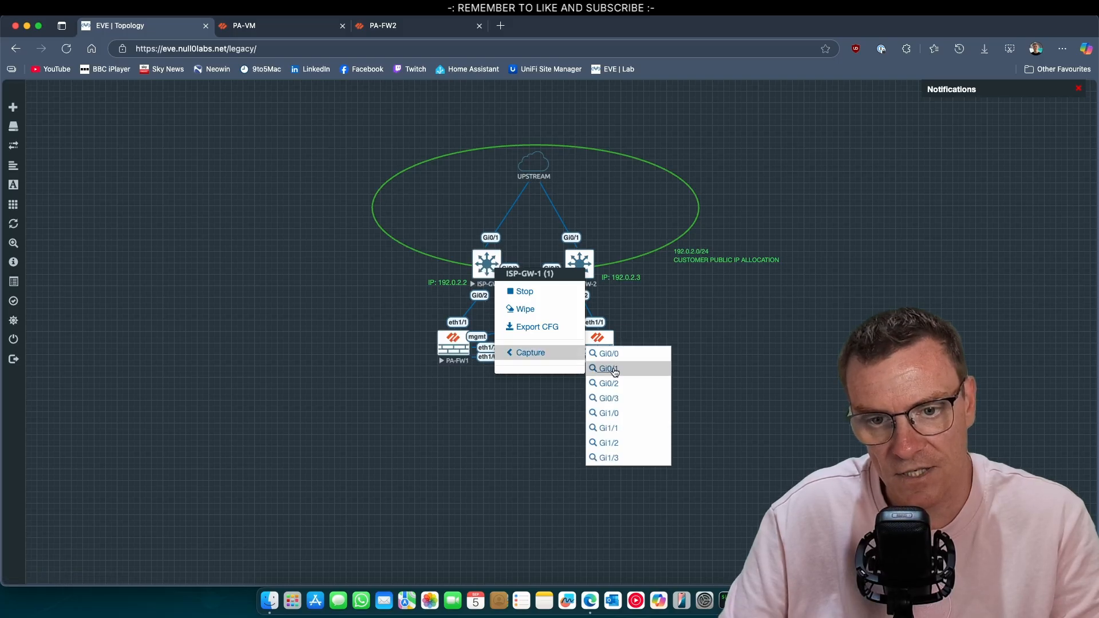
pyautogui.click(614, 388)
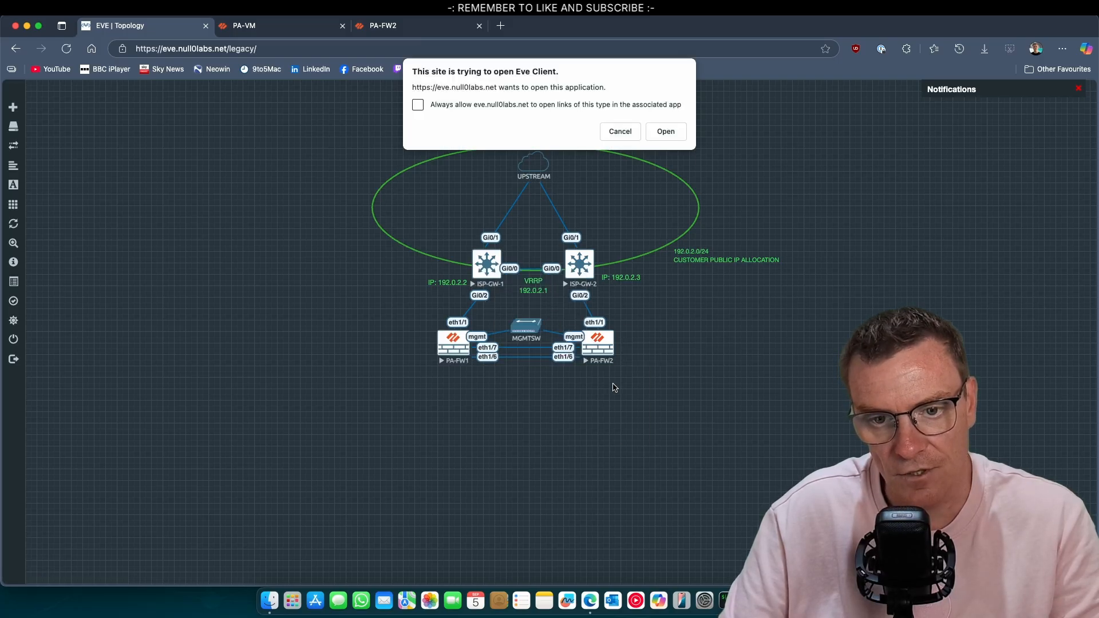
pyautogui.click(662, 131)
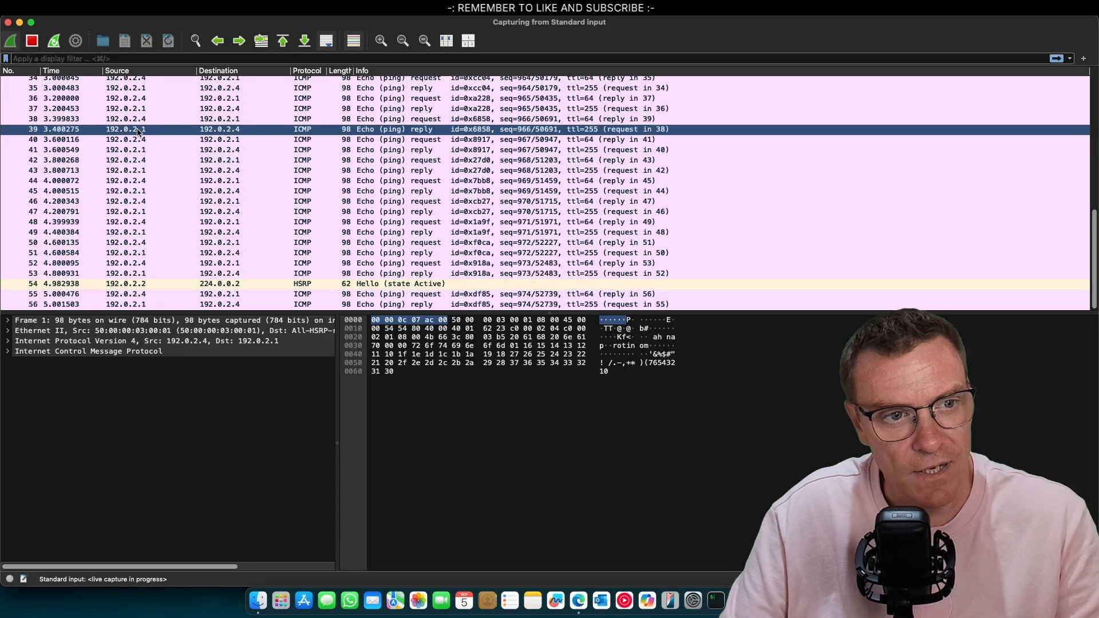
# Inspect the captured ping packets and stop the live capture
pyautogui.click(141, 132)
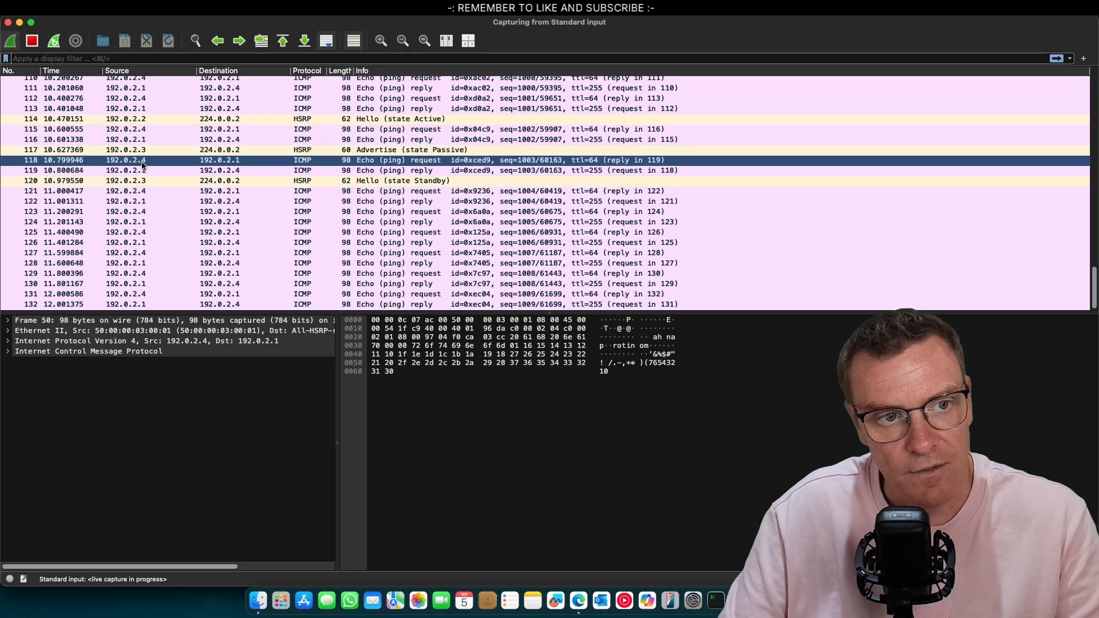
pyautogui.click(143, 153)
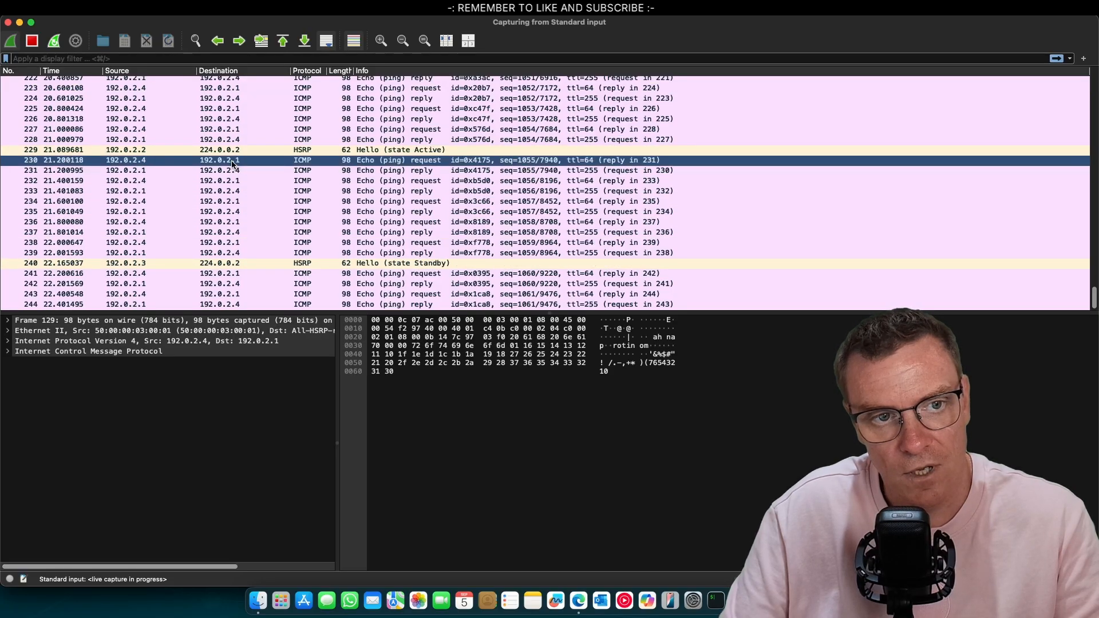
pyautogui.press('super+e')
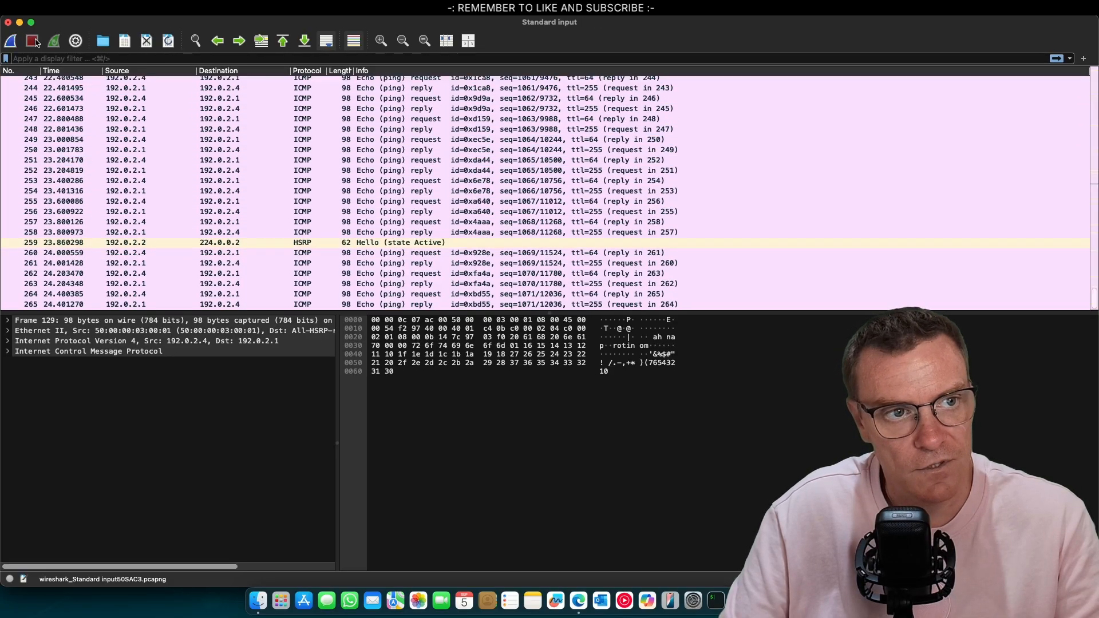
pyautogui.click(232, 141)
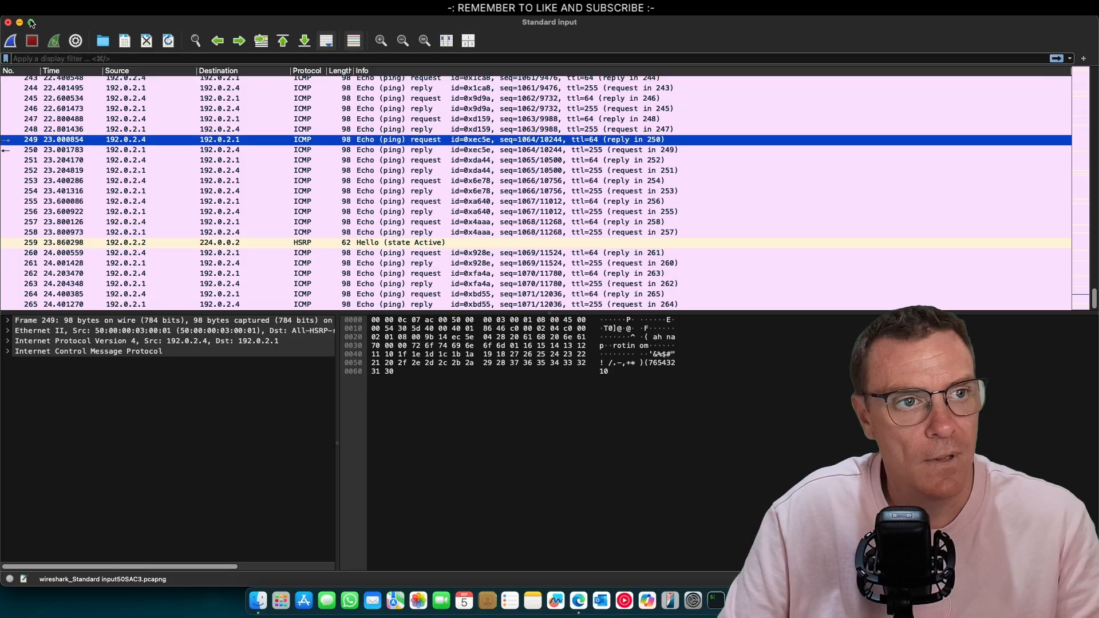
# Quit Wireshark without saving the captured packets
pyautogui.click(46, 7)
pyautogui.click(58, 126)
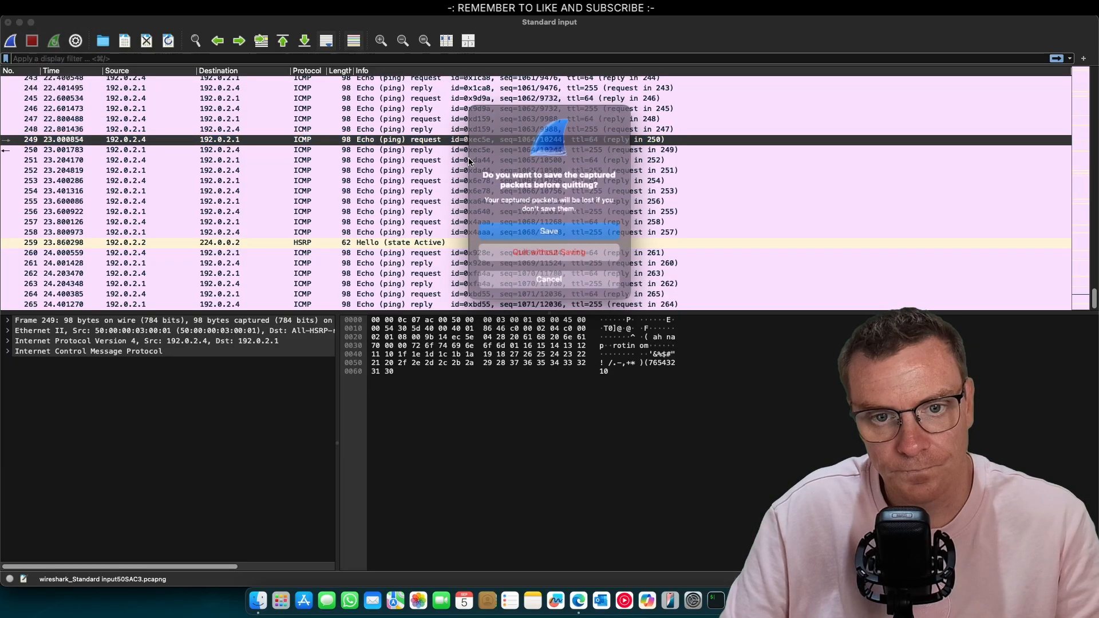
pyautogui.click(559, 245)
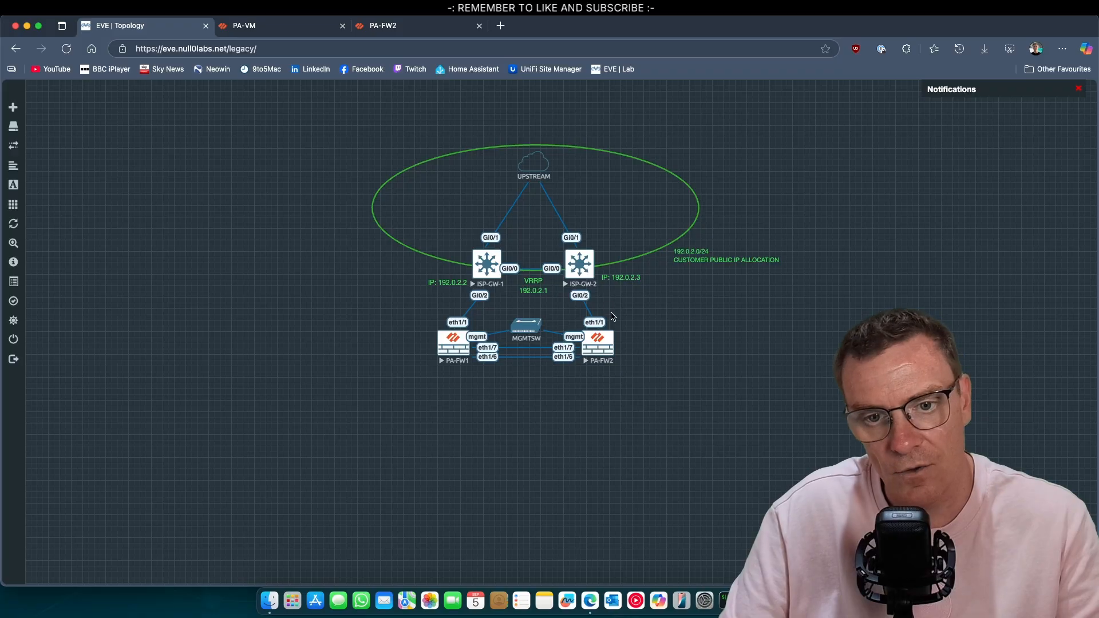
# Dismiss PA-FW2's commit status, compare its interfaces with PA-FW1's HA dashboard, then return to EVE
pyautogui.click(391, 27)
pyautogui.click(698, 458)
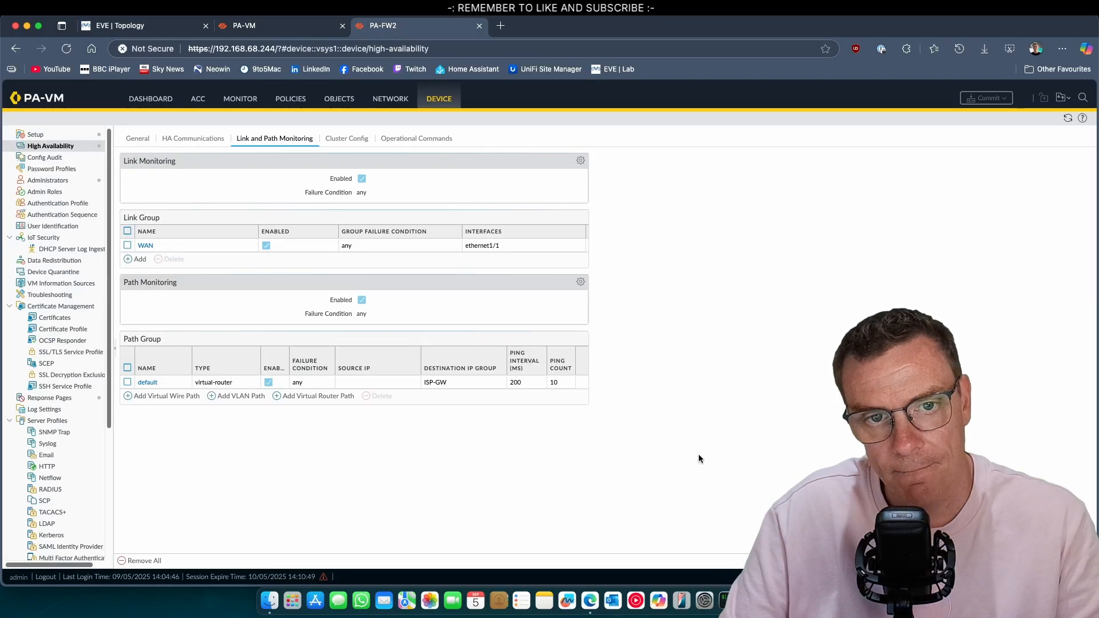
pyautogui.click(404, 100)
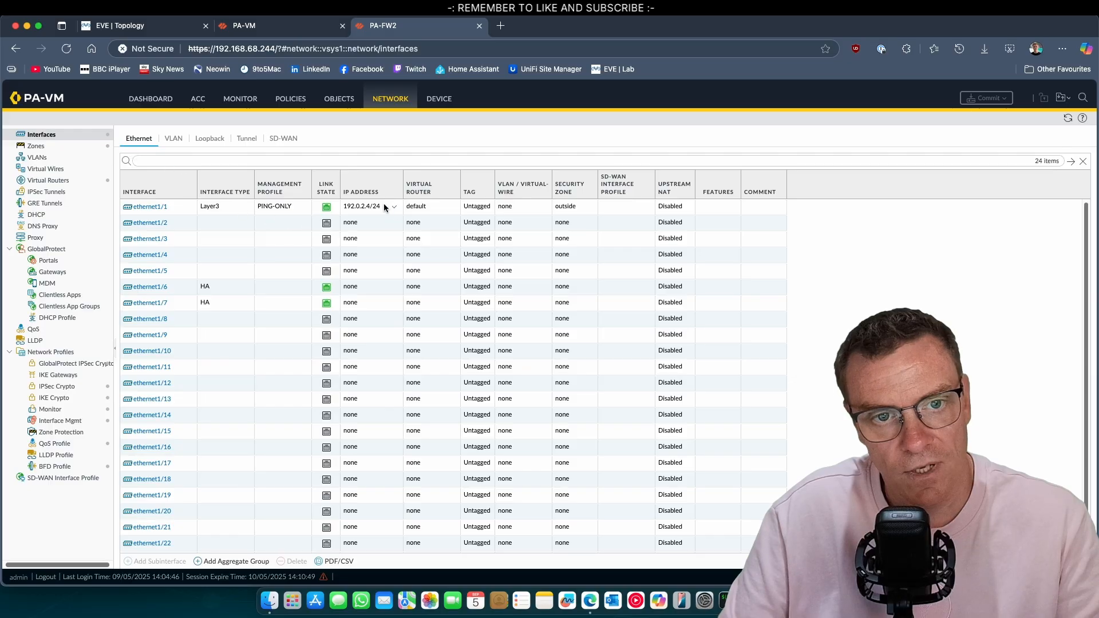
pyautogui.click(255, 26)
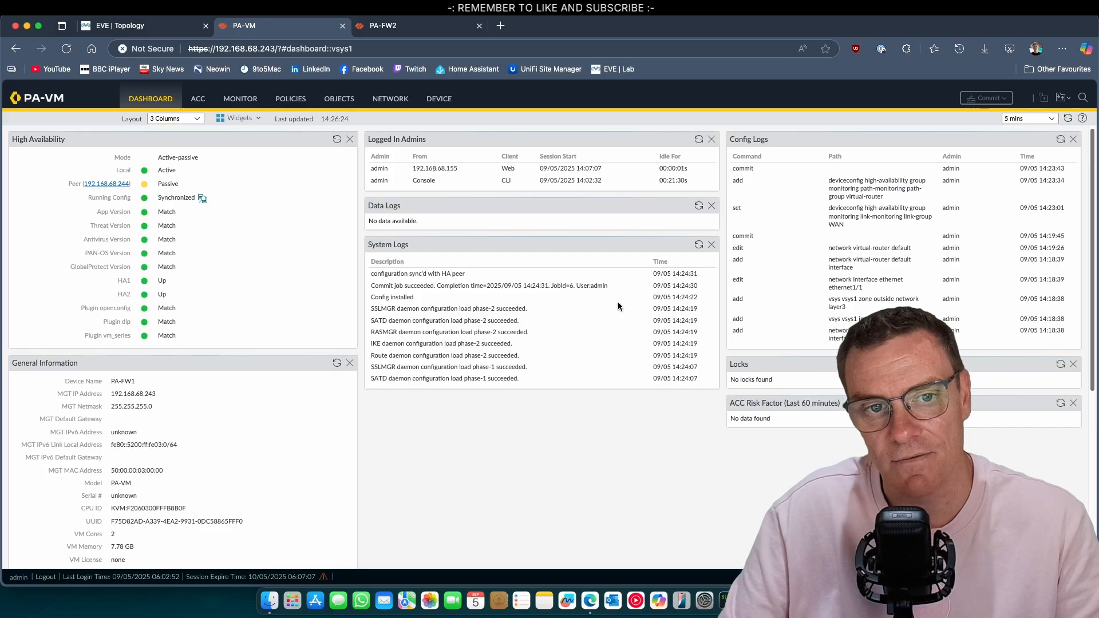
pyautogui.click(441, 32)
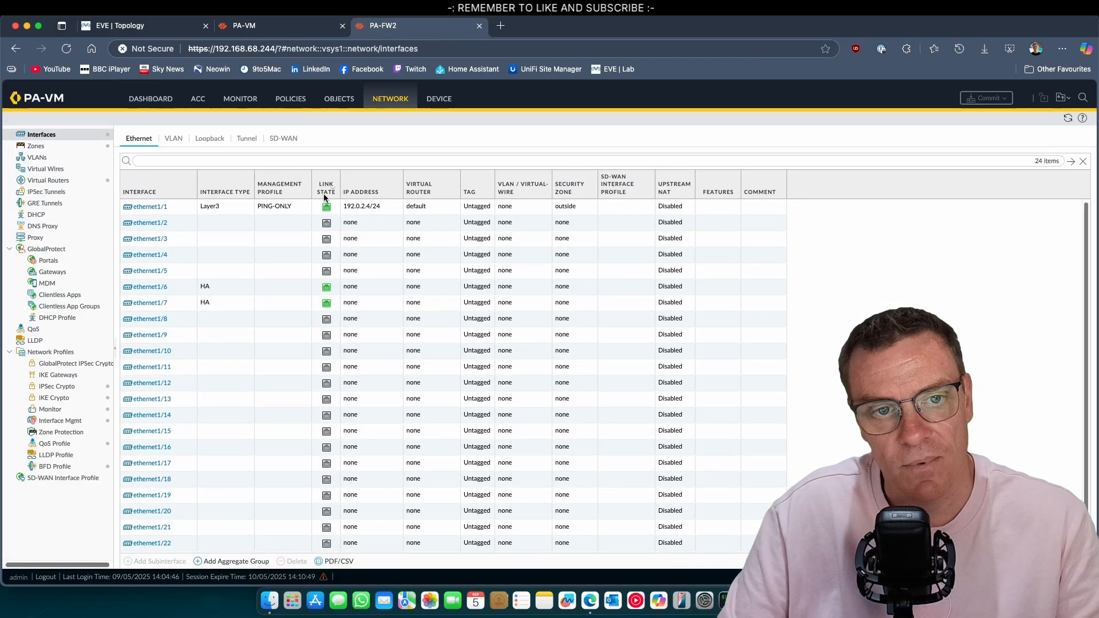
pyautogui.click(287, 29)
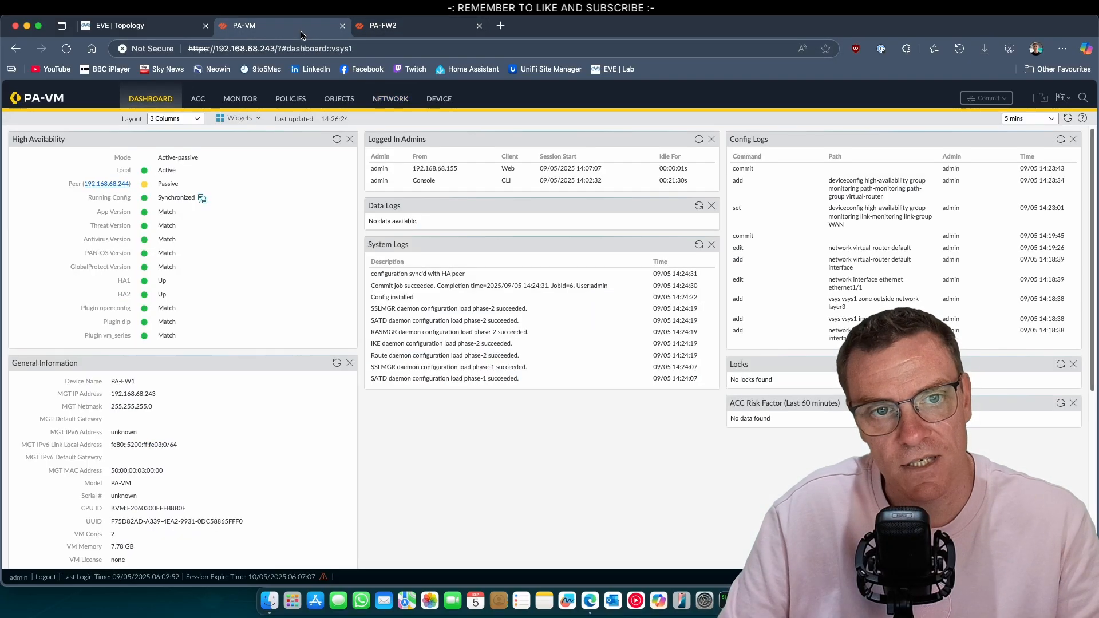
pyautogui.click(402, 31)
pyautogui.click(176, 29)
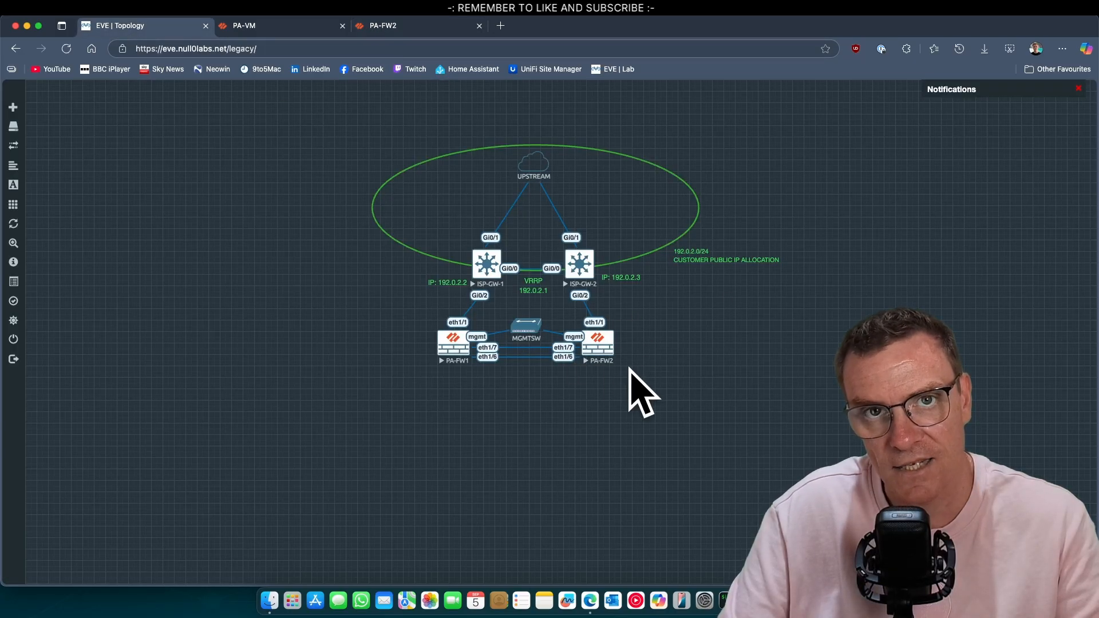
# Start a packet capture on ISP-GW-2's Gi0/2 interface in the Eve Client
pyautogui.rightClick(579, 273)
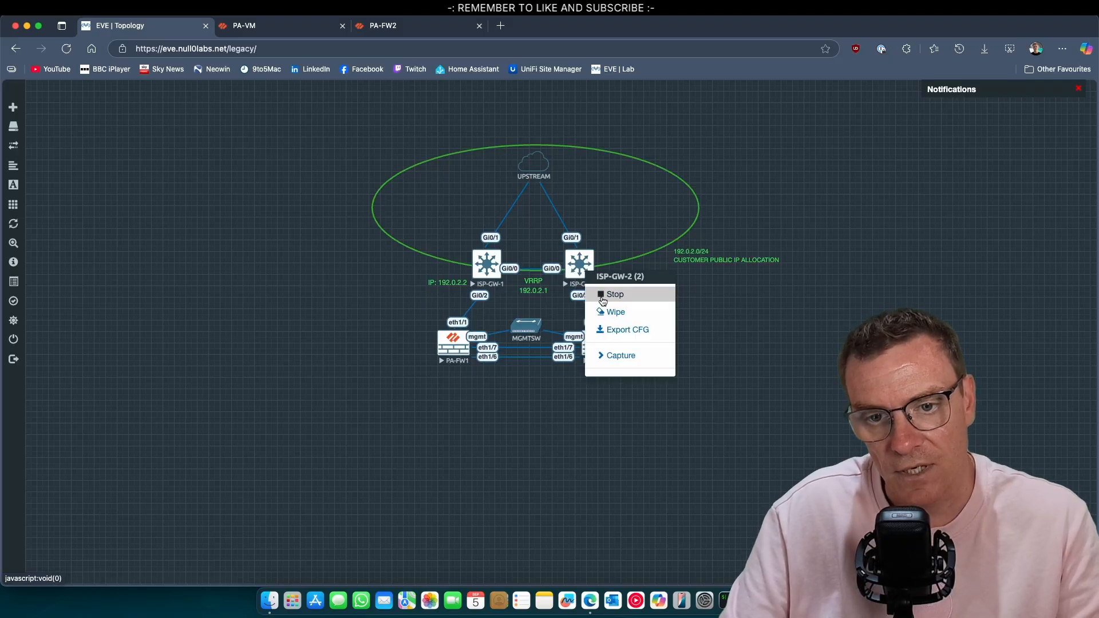
pyautogui.click(637, 357)
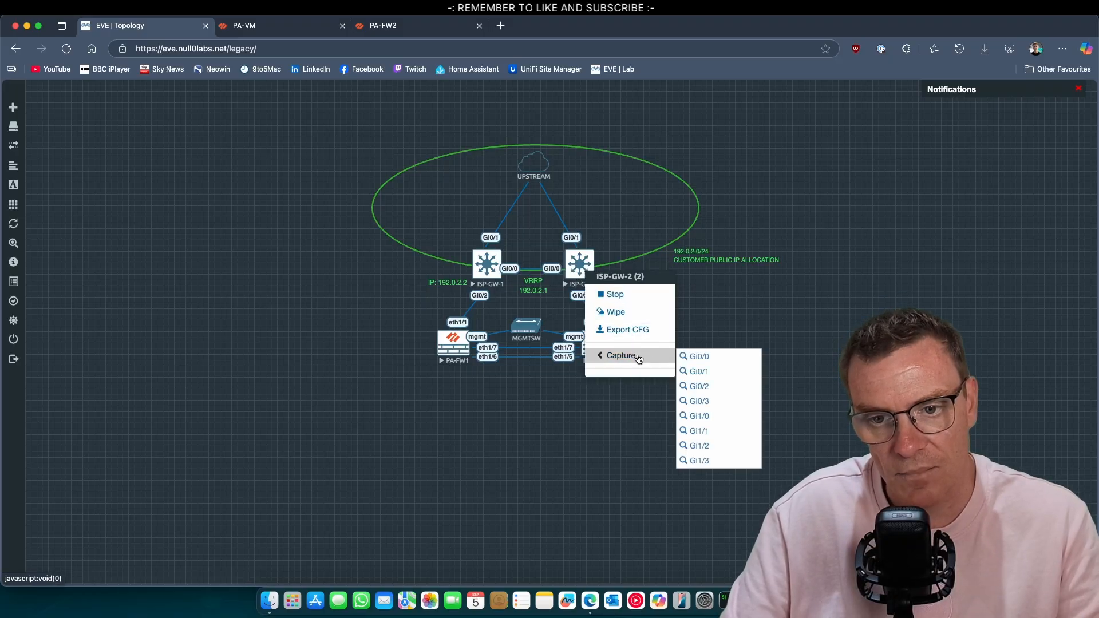
pyautogui.click(717, 385)
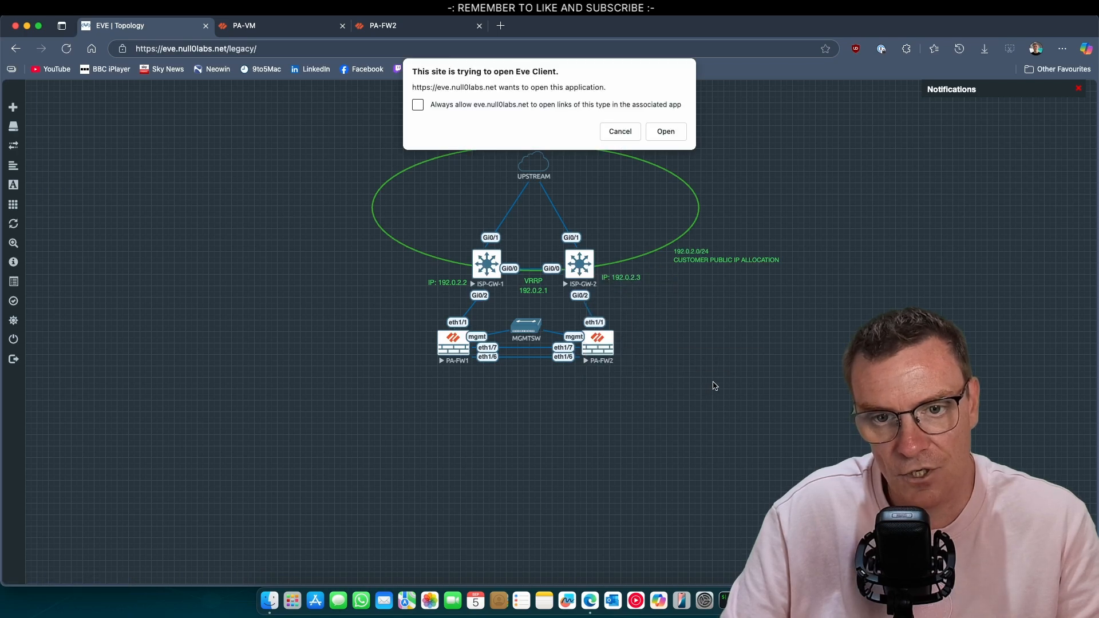
pyautogui.click(666, 132)
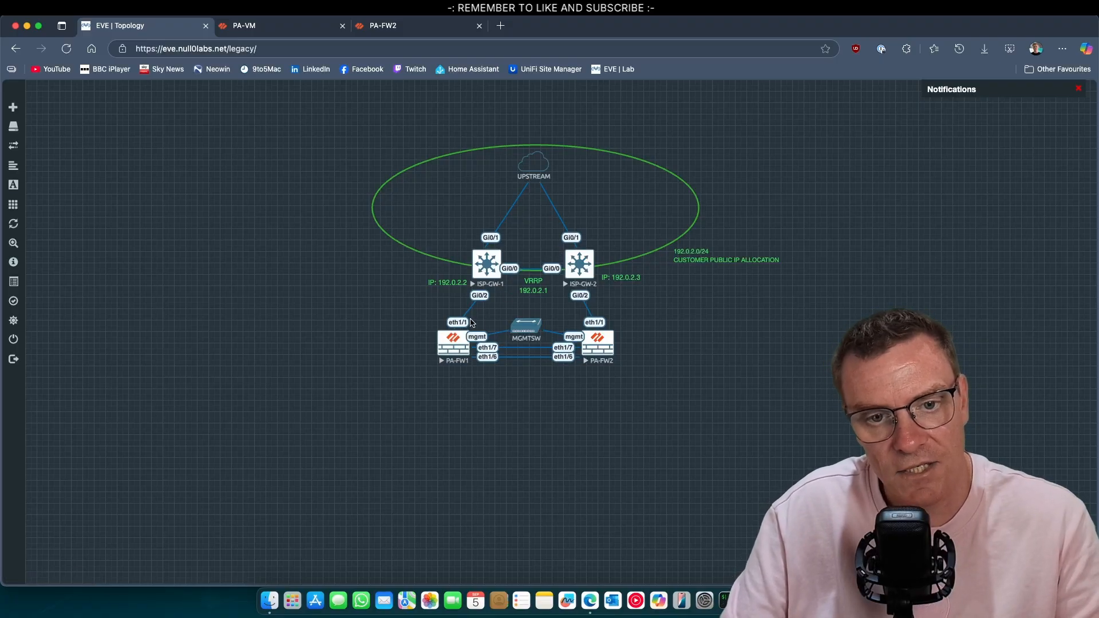
pyautogui.click(269, 26)
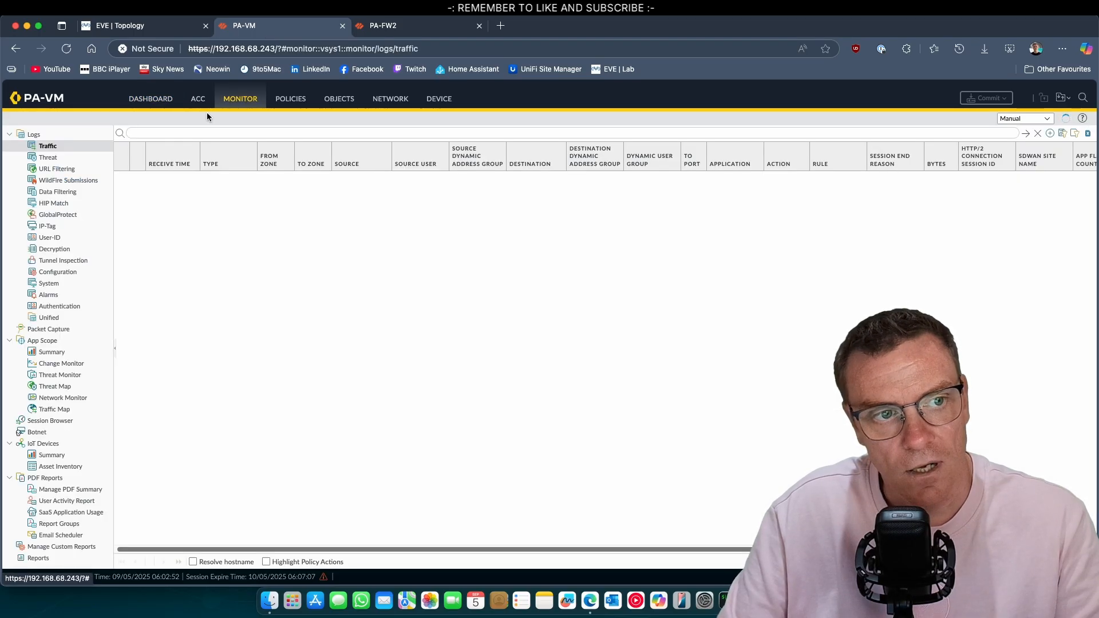
pyautogui.click(392, 100)
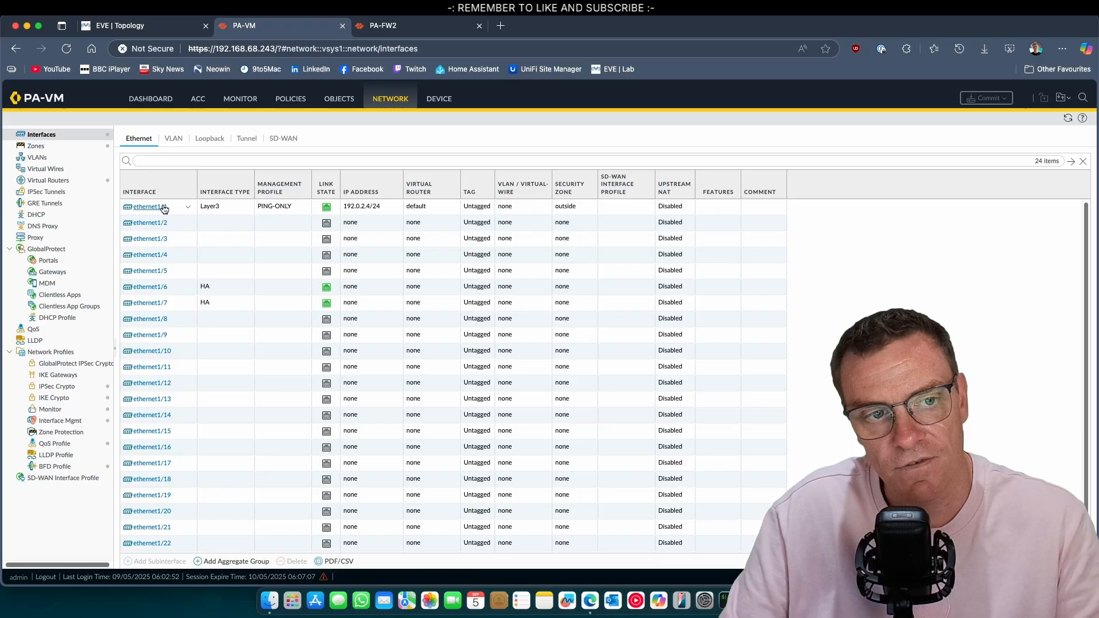
pyautogui.click(128, 28)
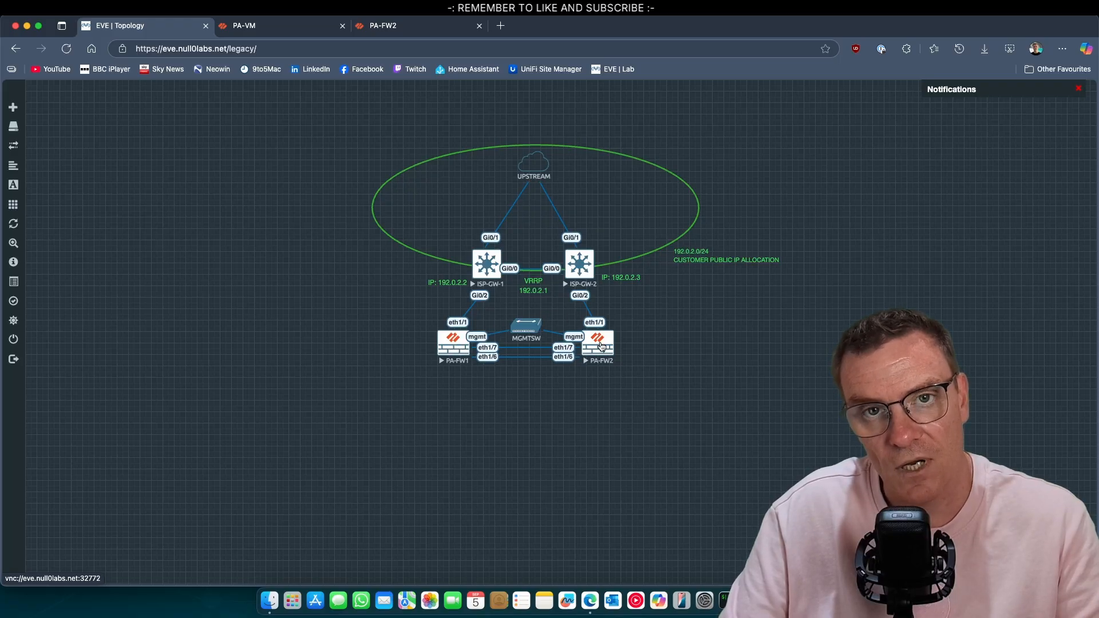
# On ISP-GW-1's telnet console, run en, conf t, int g0/2, shut to disable Gi0/2 toward PA-FW1
pyautogui.click(488, 266)
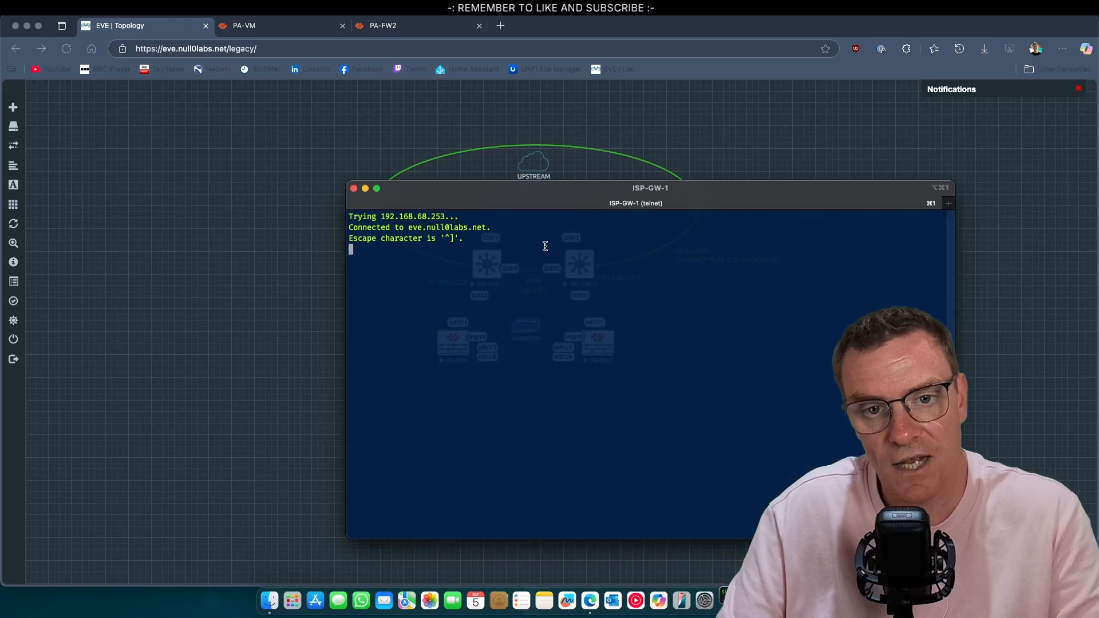
pyautogui.press('Return')
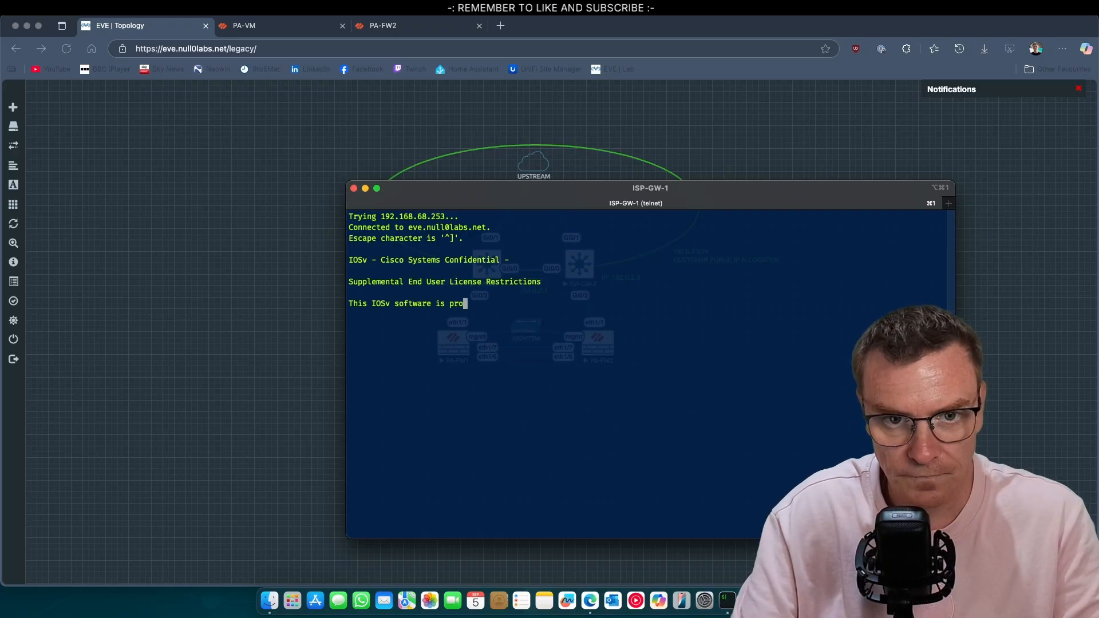
pyautogui.write('en')
pyautogui.press('Return')
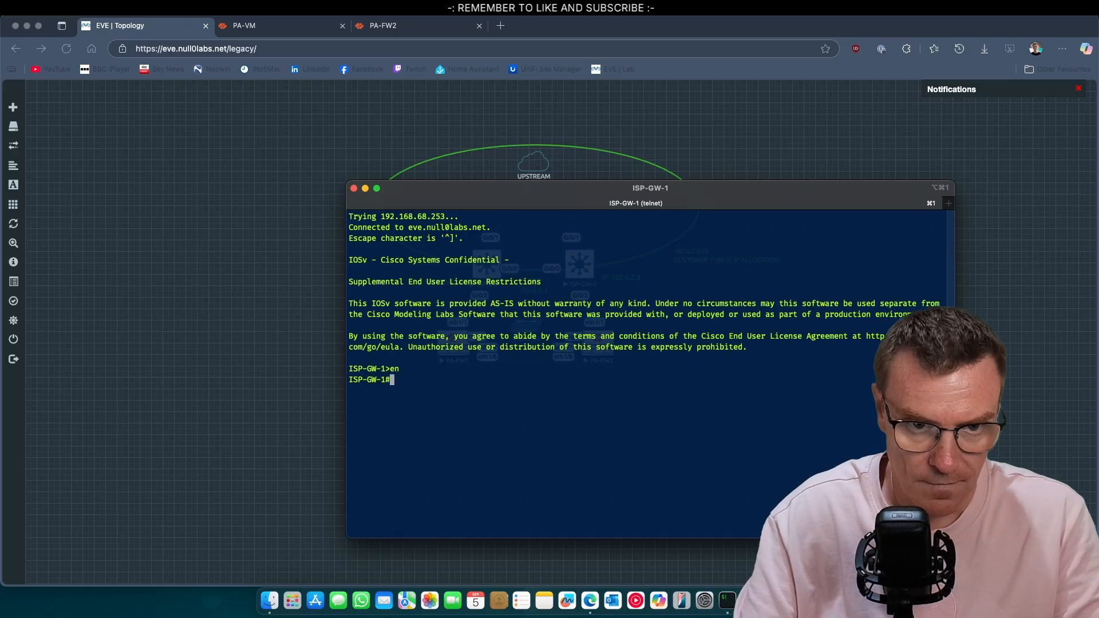
pyautogui.write('conf t')
pyautogui.press('Return')
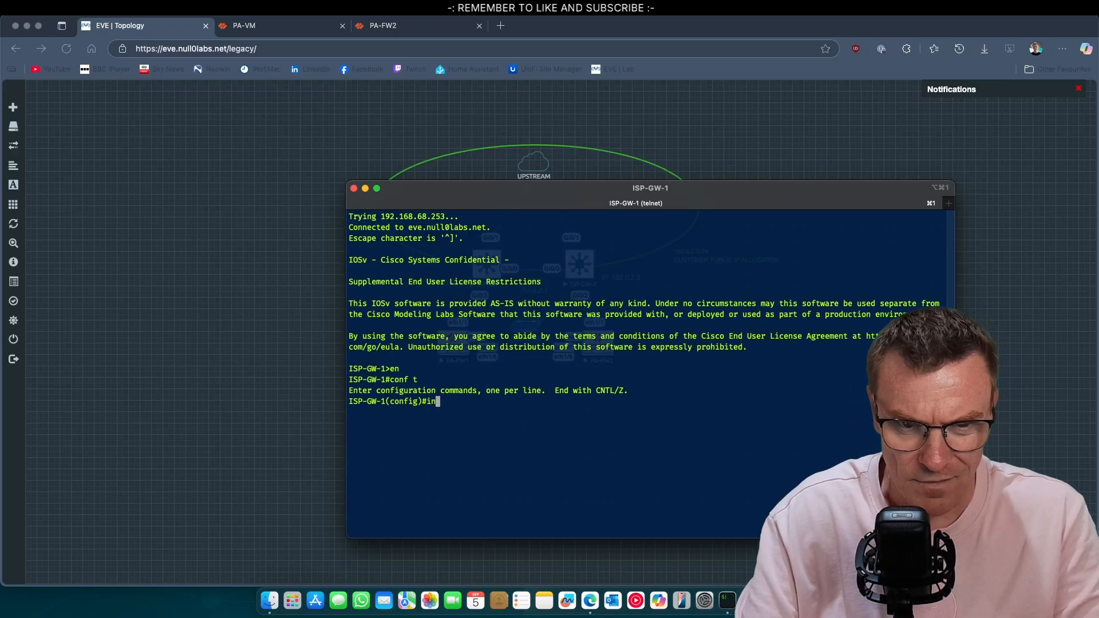
pyautogui.write('int g0/2')
pyautogui.press('Return')
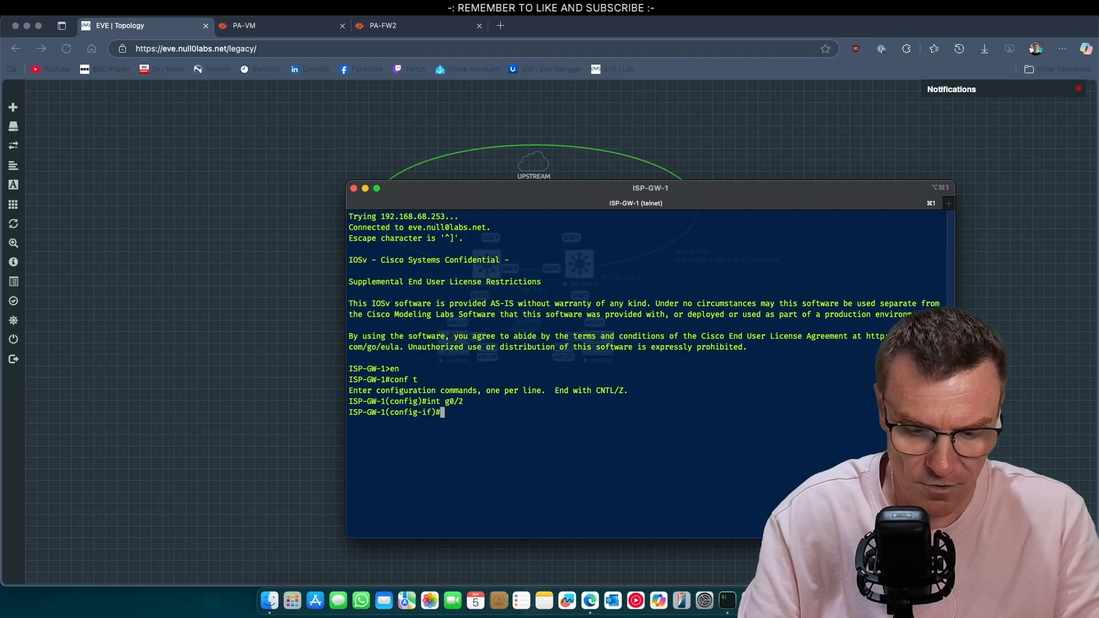
pyautogui.write('shut')
pyautogui.press('Return')
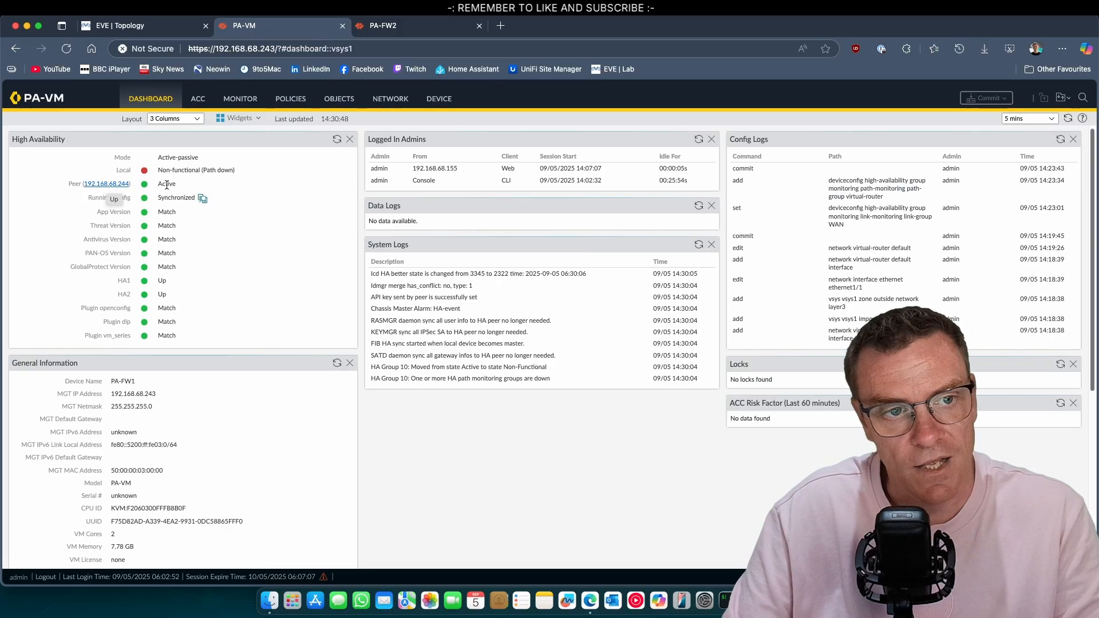
# Confirm on PA-FW2's dashboard that it is now Active, then return to the EVE topology
pyautogui.hotkey('ctrl', 'Tab')
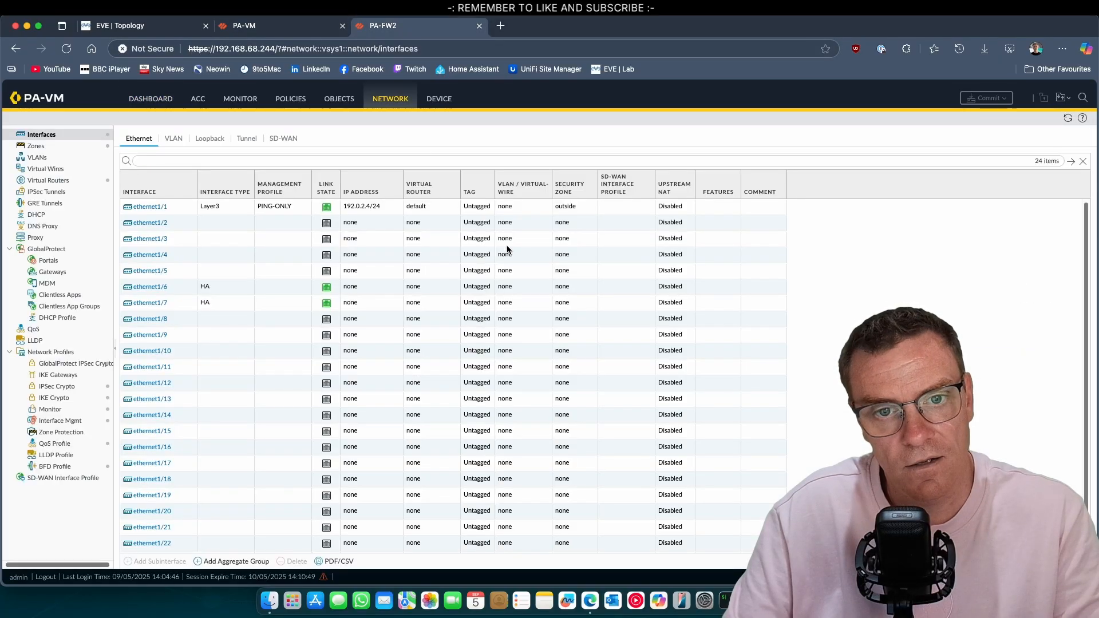
pyautogui.click(151, 98)
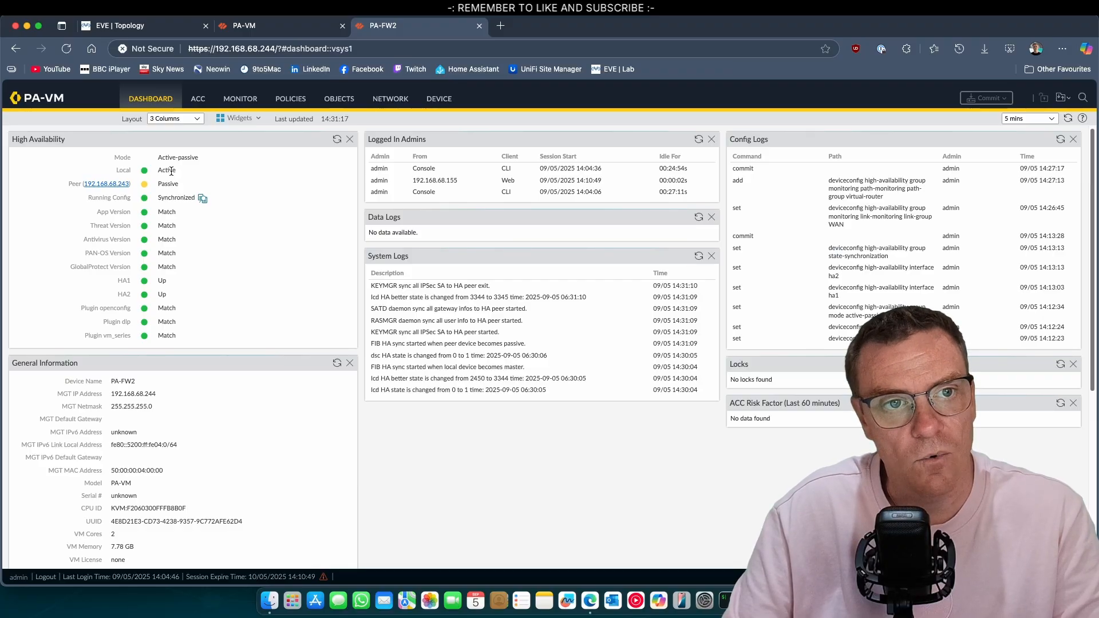
pyautogui.click(172, 26)
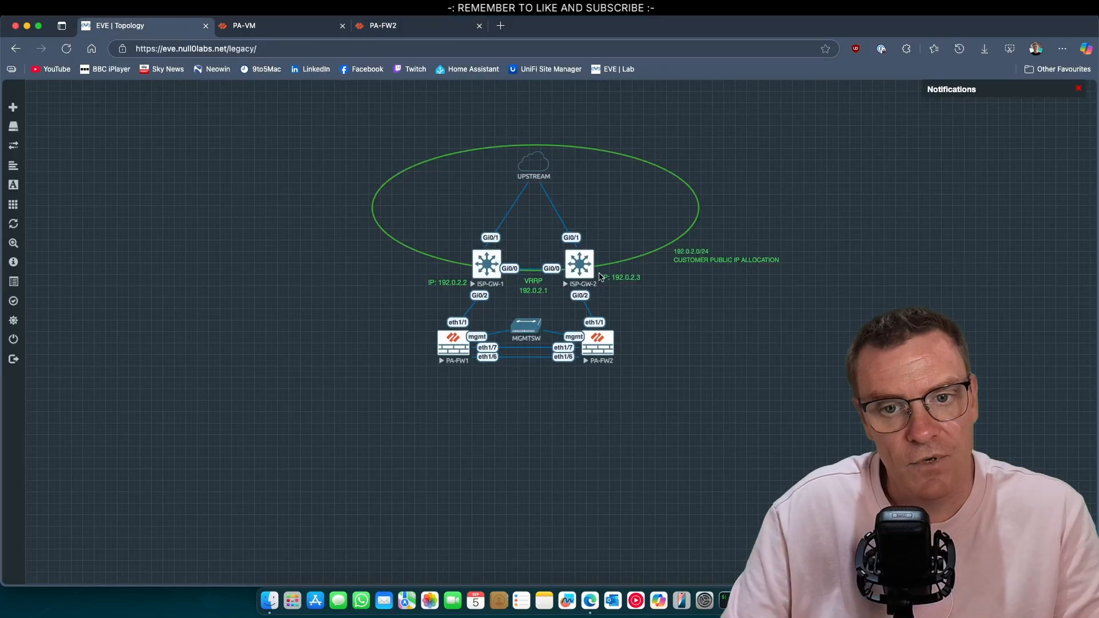
# Start a new capture on ISP-GW-2's Gi0/2 interface to watch post-failover ping traffic
pyautogui.rightClick(590, 275)
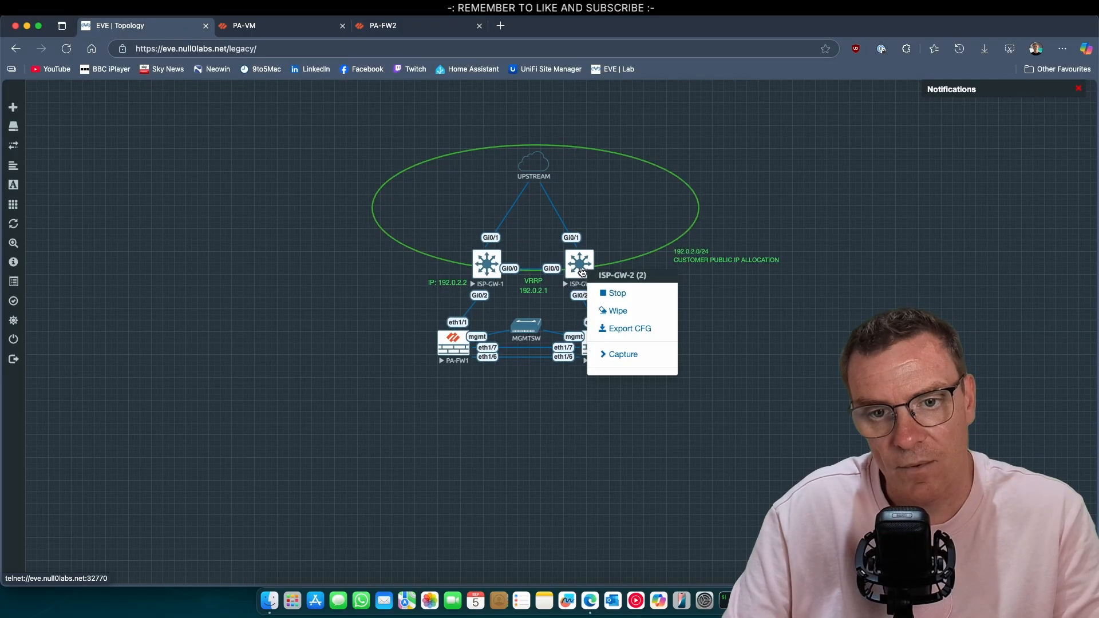
pyautogui.click(623, 354)
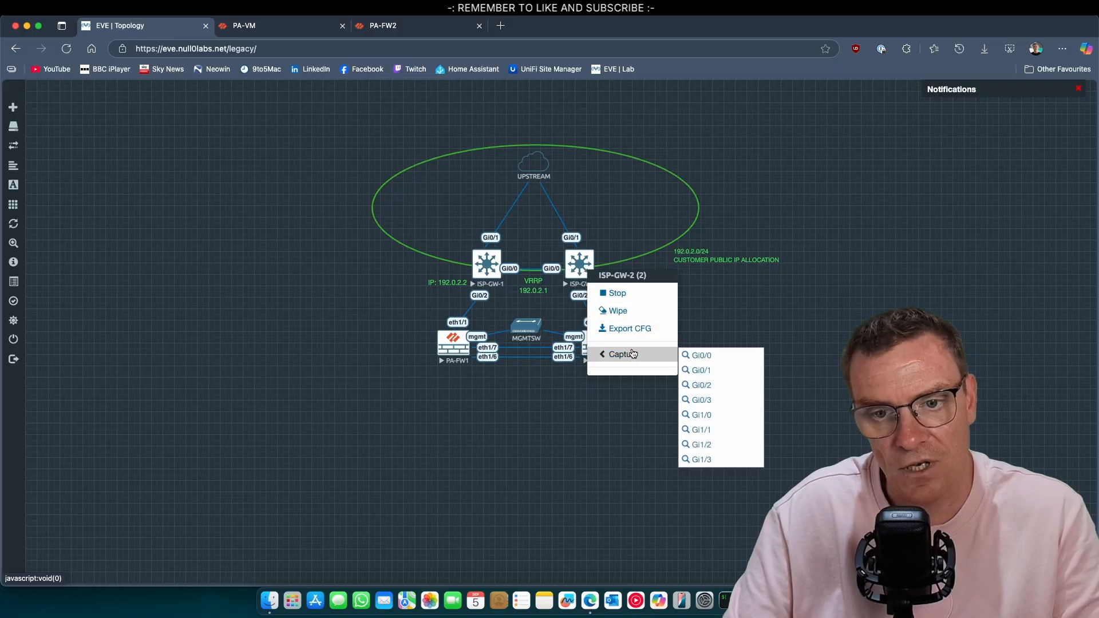
pyautogui.click(716, 385)
pyautogui.click(666, 132)
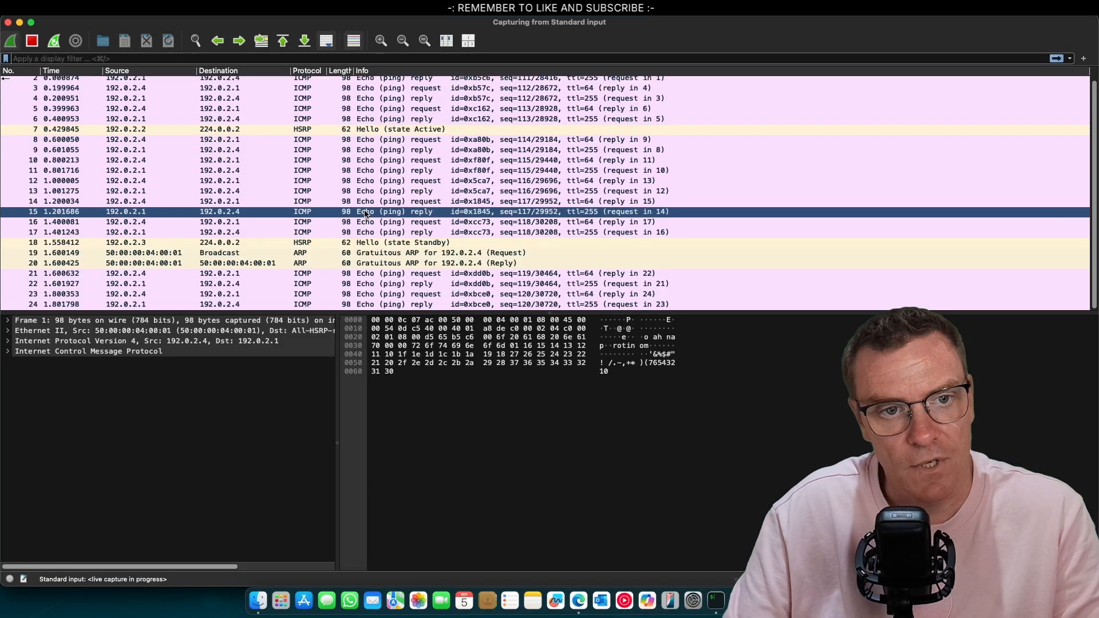
# Stop the live capture and inspect the ISP-GW-2 ping packets 40 and 41
pyautogui.click(38, 45)
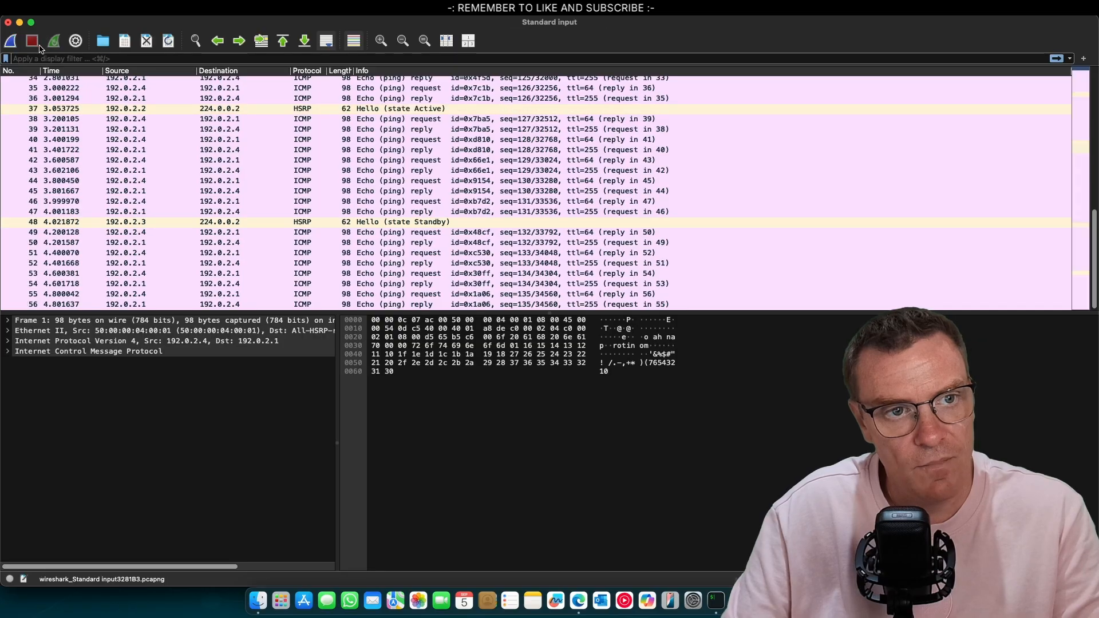
pyautogui.click(131, 151)
pyautogui.click(139, 140)
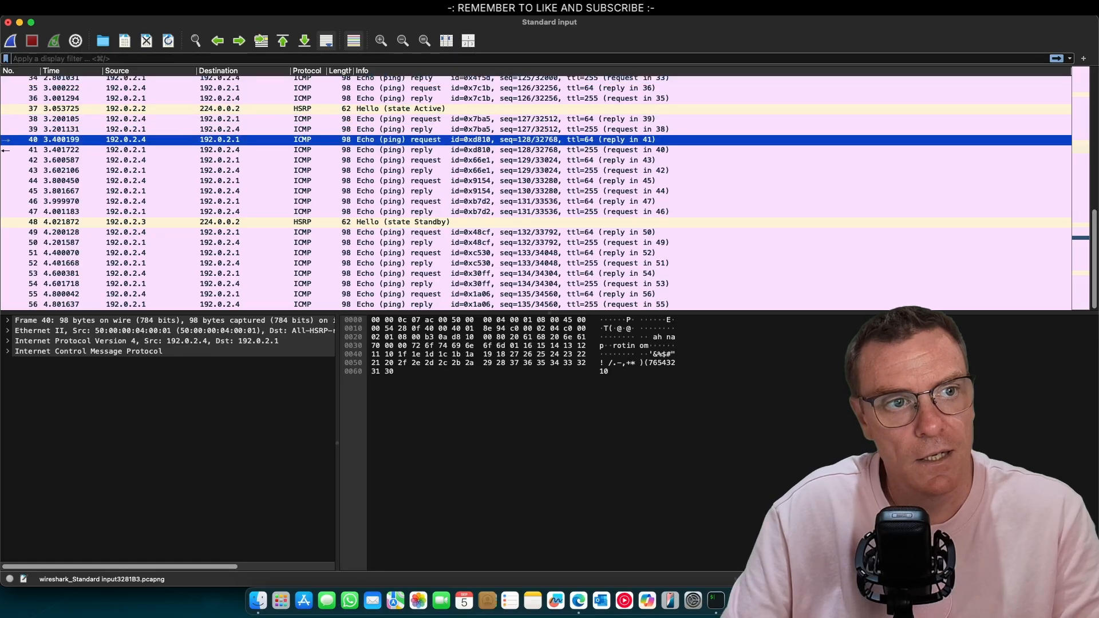
# Quit Wireshark, discarding the capture without saving
pyautogui.click(49, 9)
pyautogui.click(91, 123)
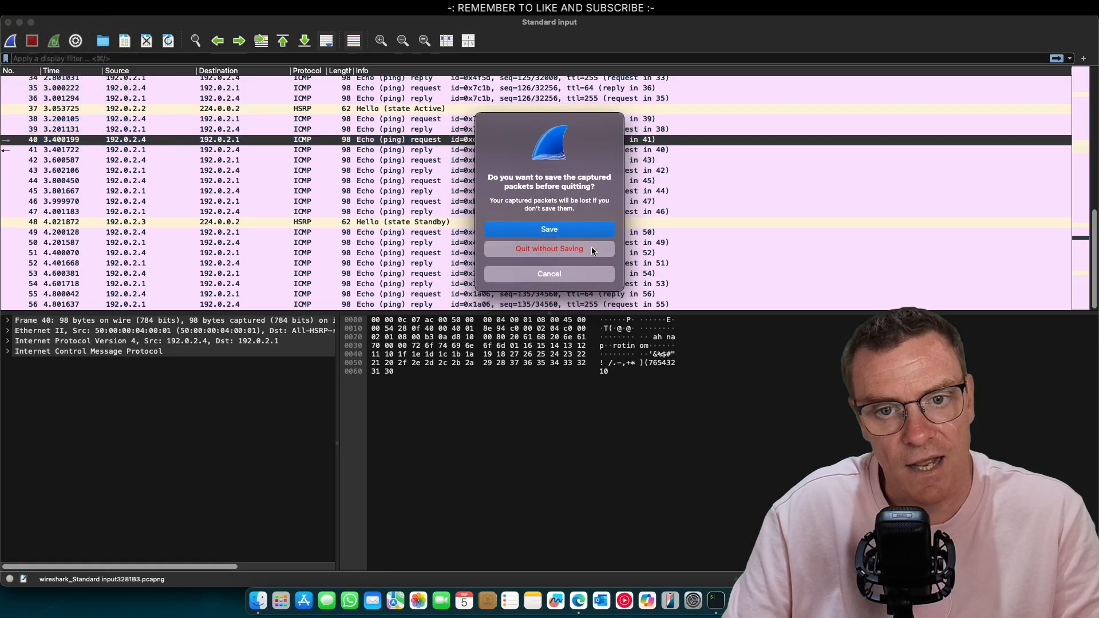
pyautogui.click(582, 251)
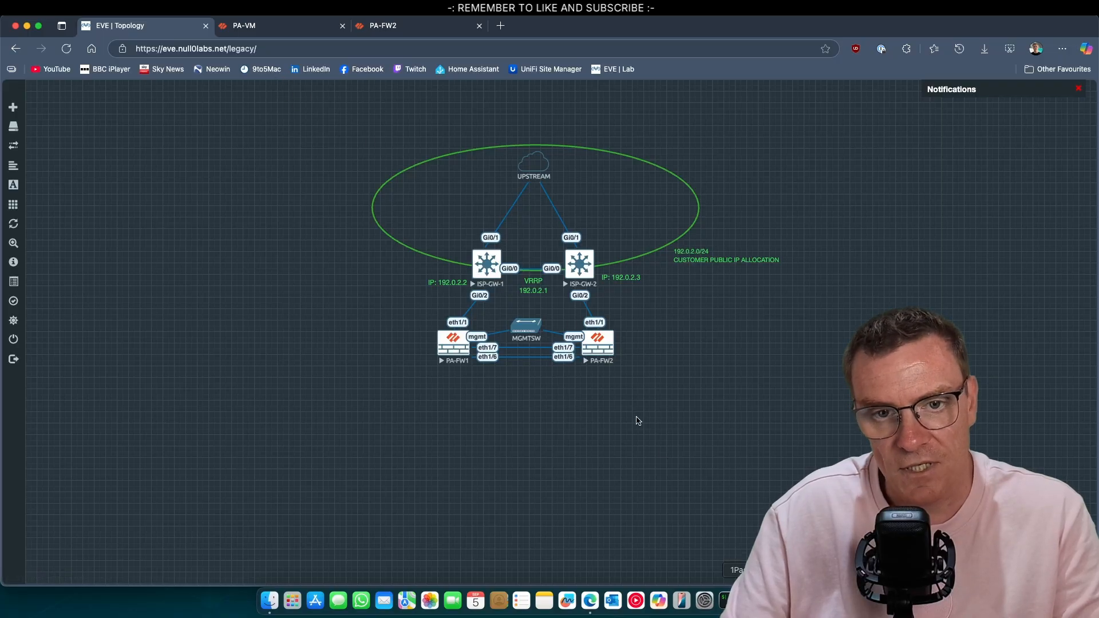
# Re-enable ISP-GW-1's interface g0/2 with 'no shut' in the telnet session
pyautogui.click(726, 600)
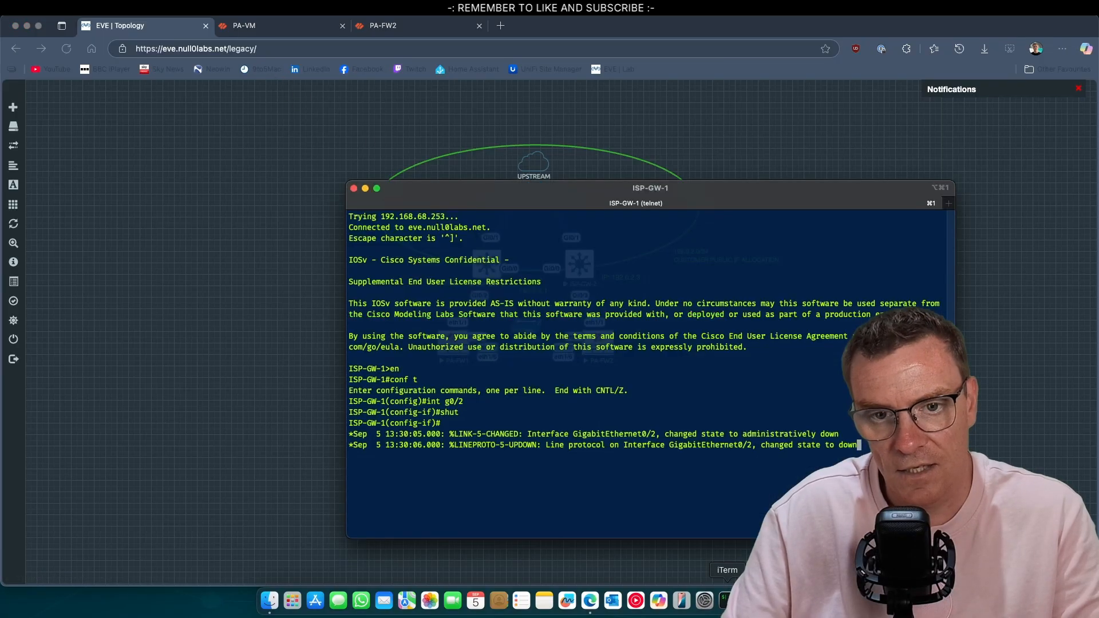
pyautogui.press('Return')
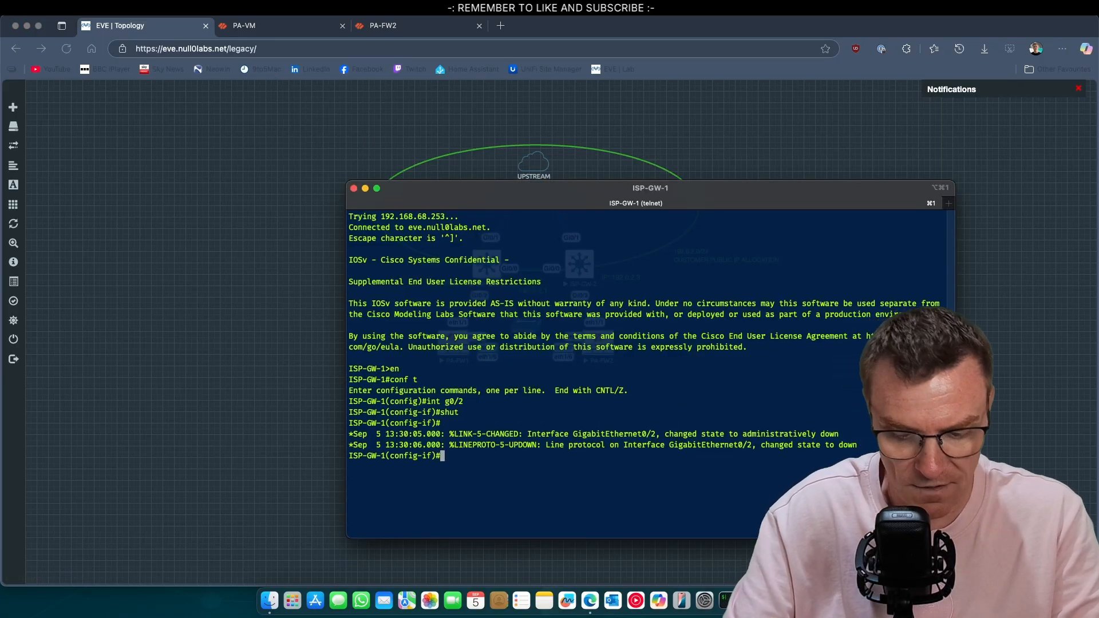
pyautogui.write('no shut')
pyautogui.press('Return')
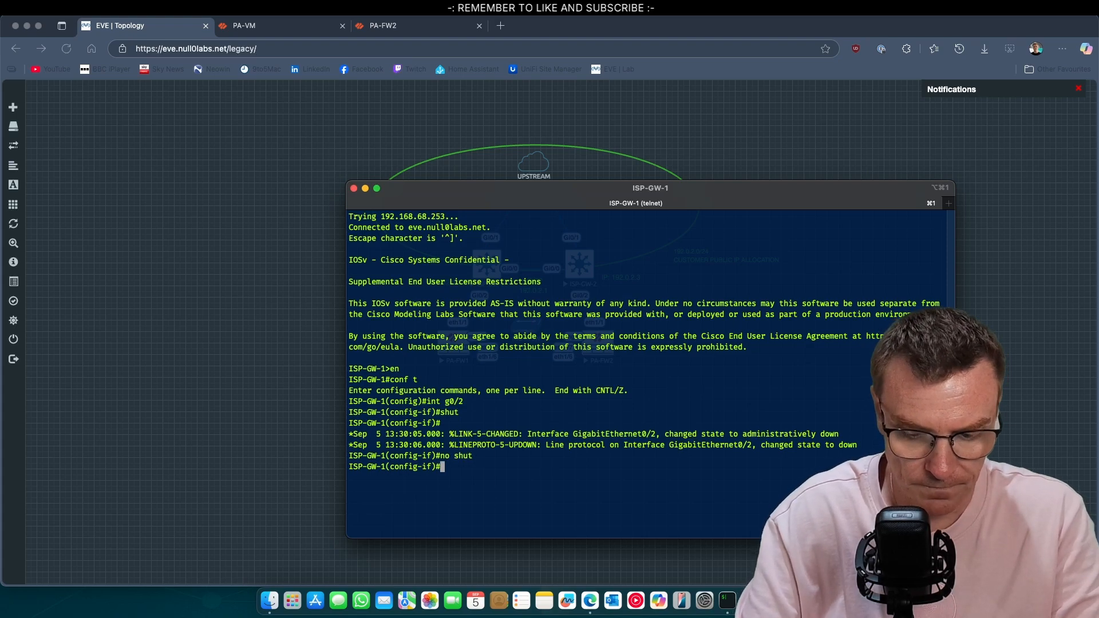
# Exit interface and global configuration mode, then close the ISP-GW-1 terminal window
pyautogui.write('exit')
pyautogui.press('Return')
pyautogui.write('exit')
pyautogui.press('Return')
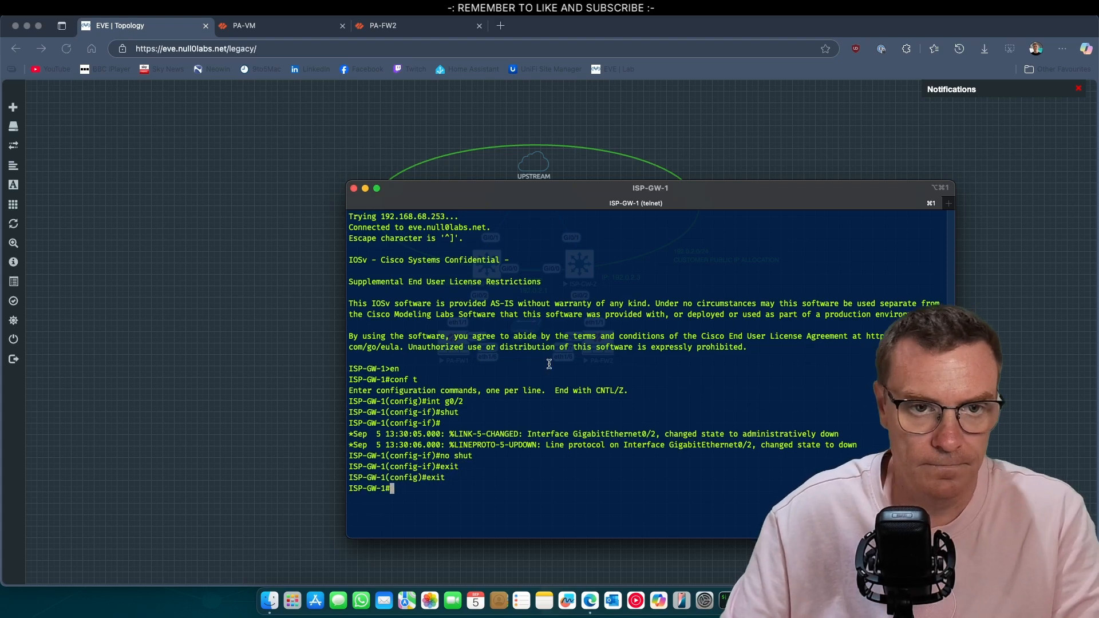
pyautogui.click(353, 189)
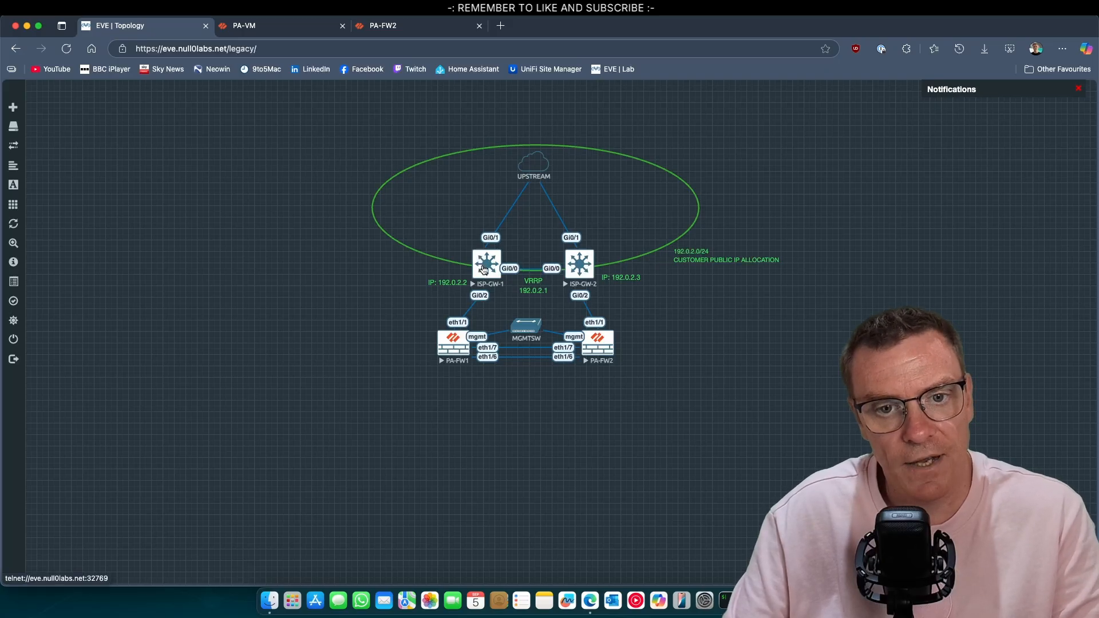
# Reload PA-FW1's web console and permanently dismiss the Telemetry notice
pyautogui.click(292, 28)
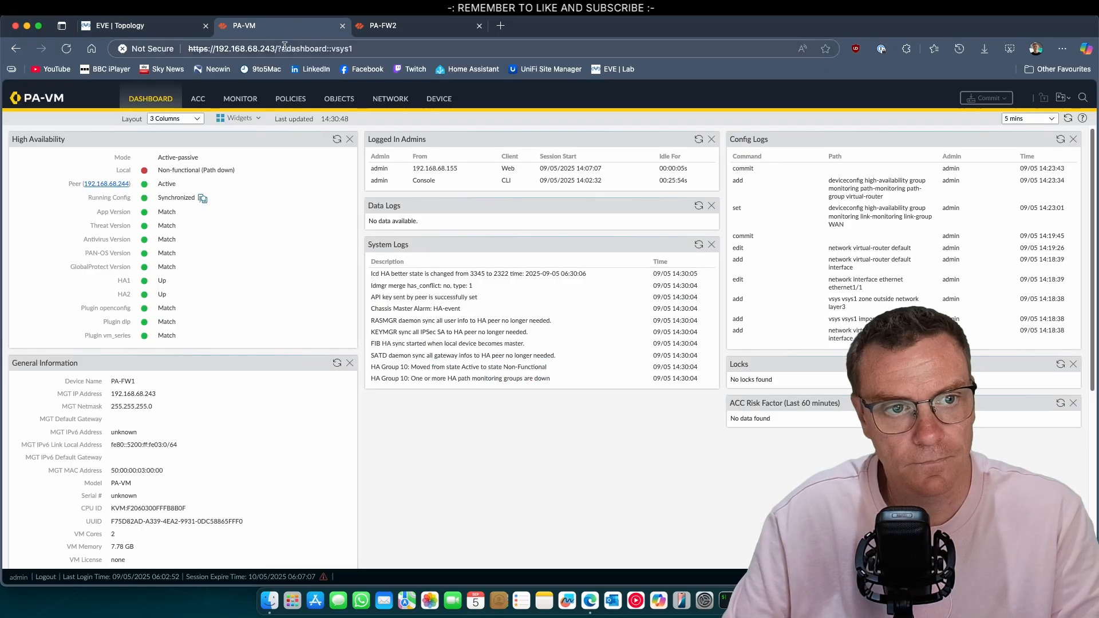
pyautogui.click(69, 50)
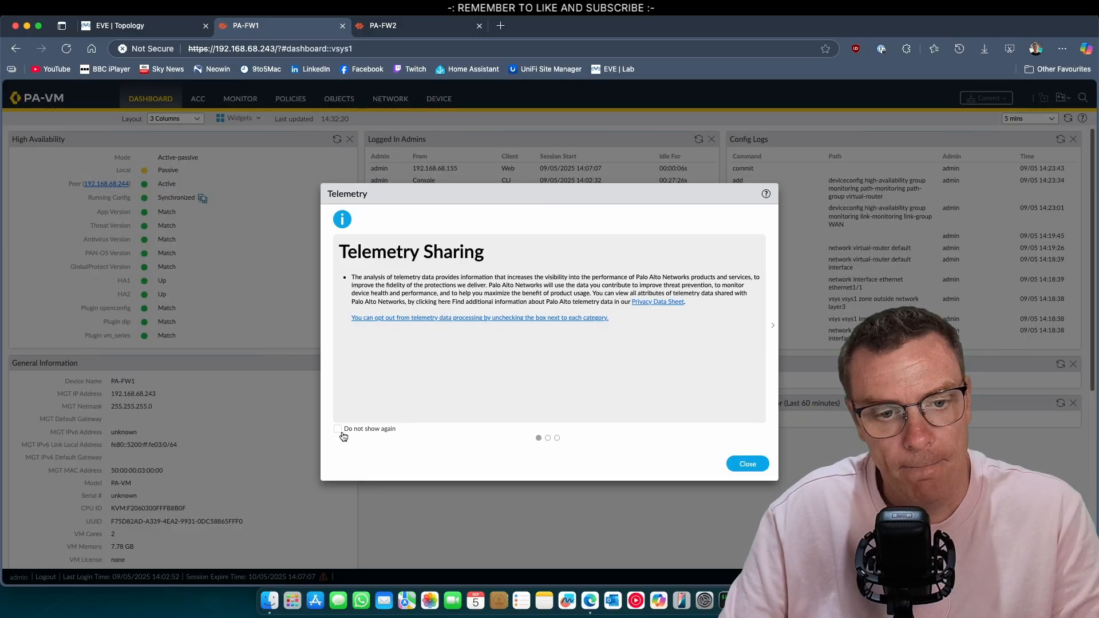
pyautogui.click(338, 429)
pyautogui.click(747, 464)
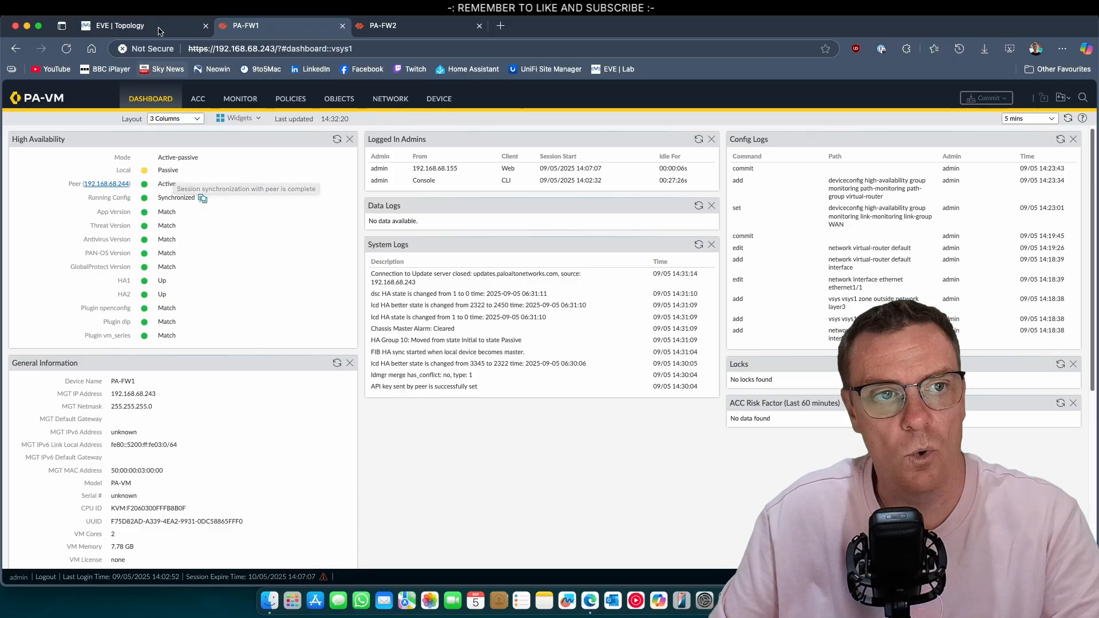
# Glance at the EVE topology, then open PA-FW1's Device > High Availability settings
pyautogui.click(114, 26)
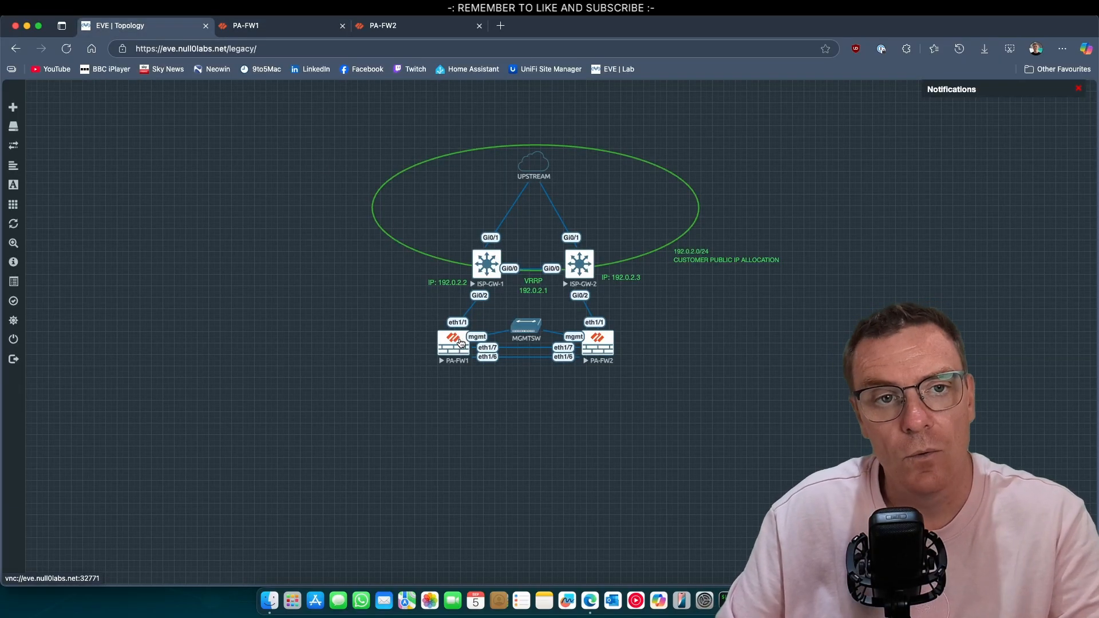
pyautogui.click(298, 26)
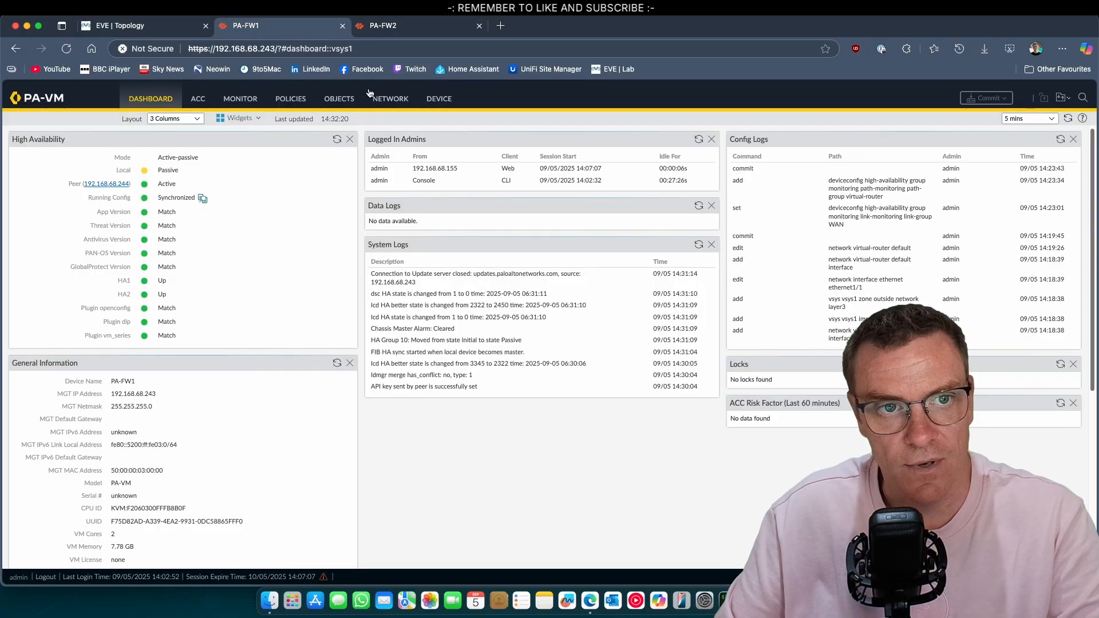
pyautogui.click(440, 102)
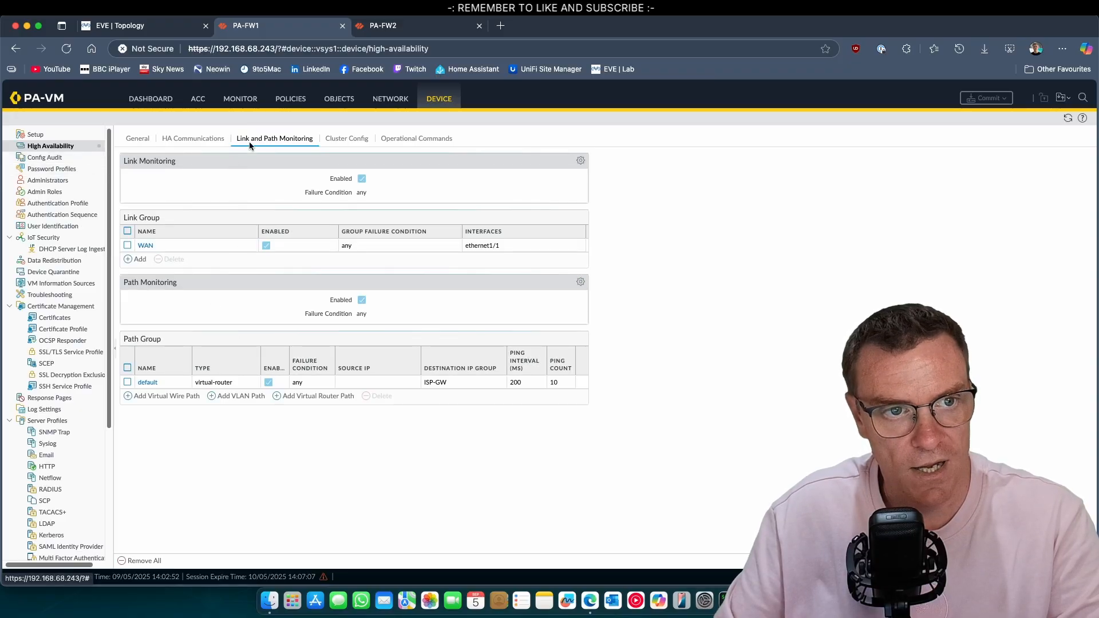
# Tick Preemptive in PA-FW1's HA General Election Settings
pyautogui.click(139, 138)
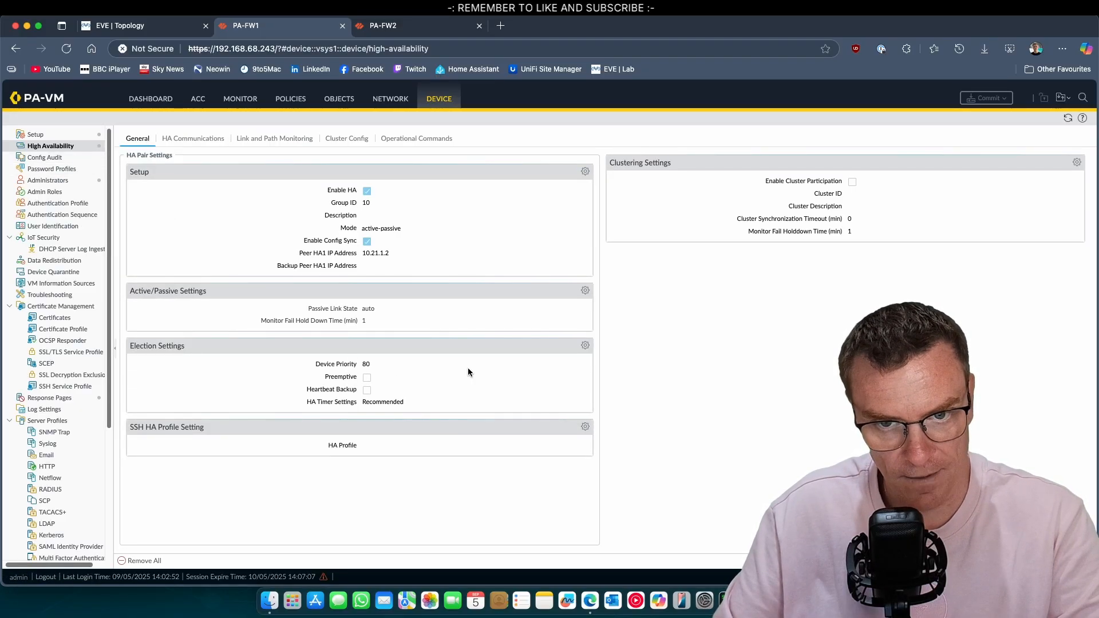
pyautogui.click(585, 346)
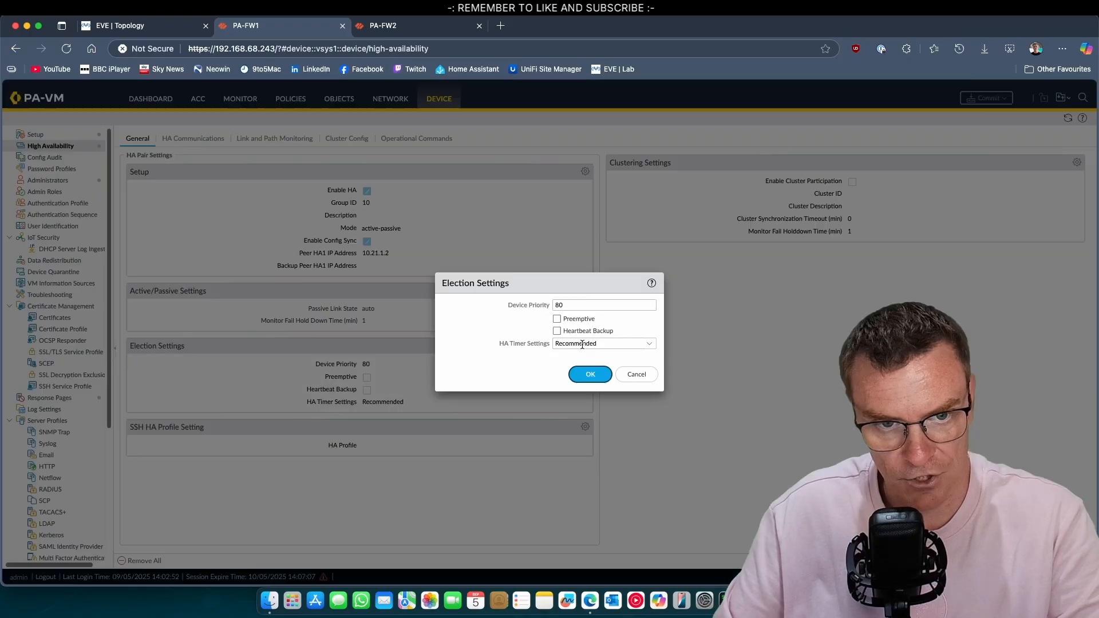
pyautogui.click(559, 320)
pyautogui.click(596, 376)
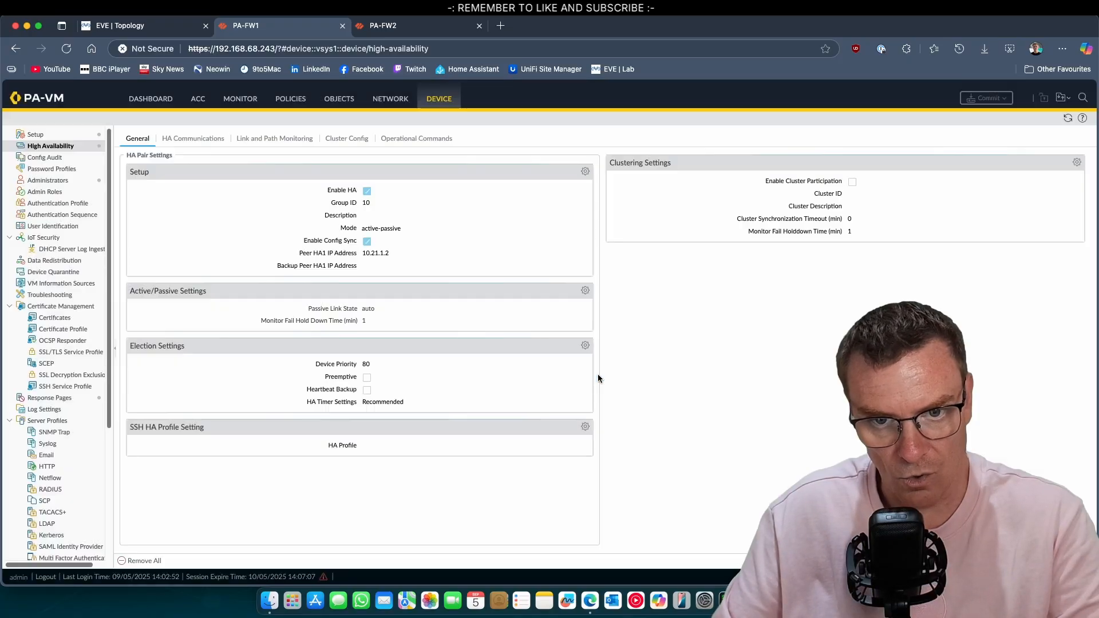
# Commit the preemption change on PA-FW1 and return to its dashboard
pyautogui.click(987, 98)
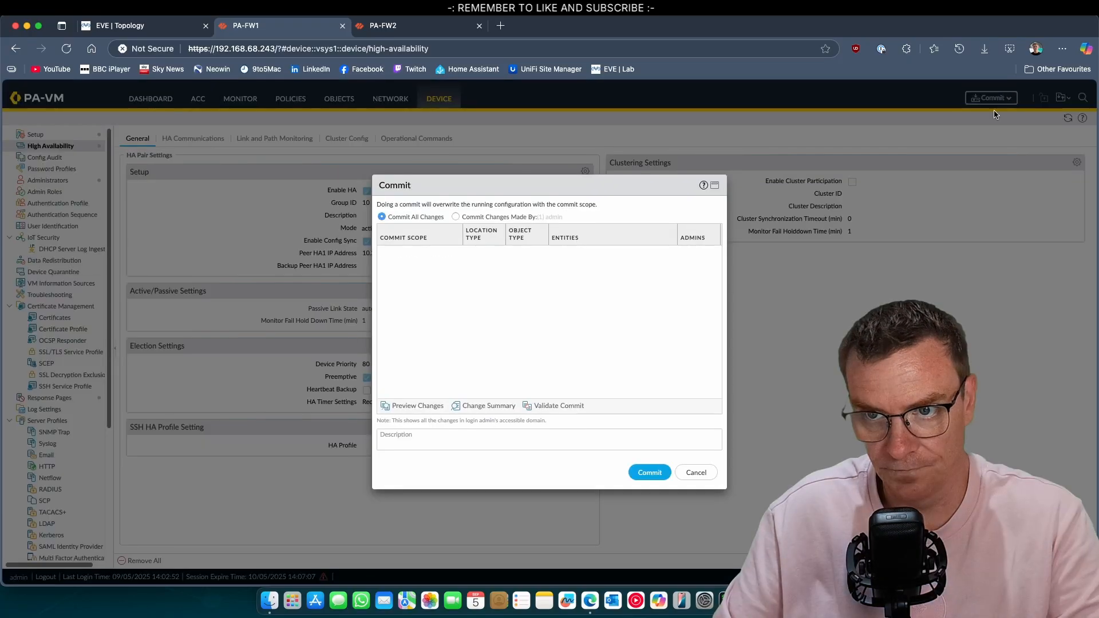
pyautogui.click(650, 472)
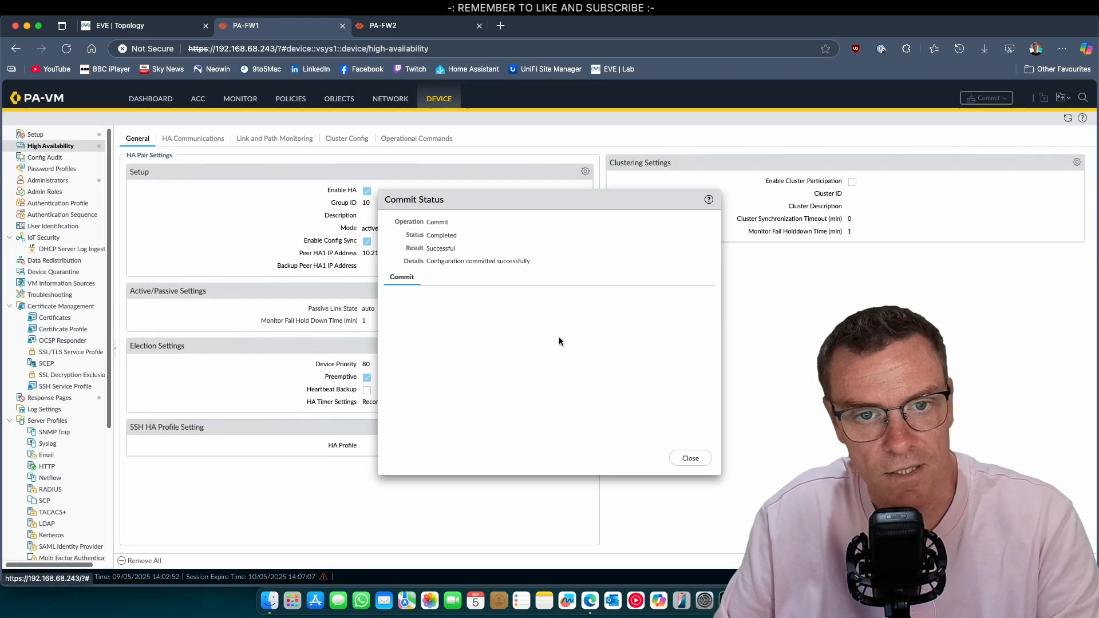
pyautogui.click(691, 456)
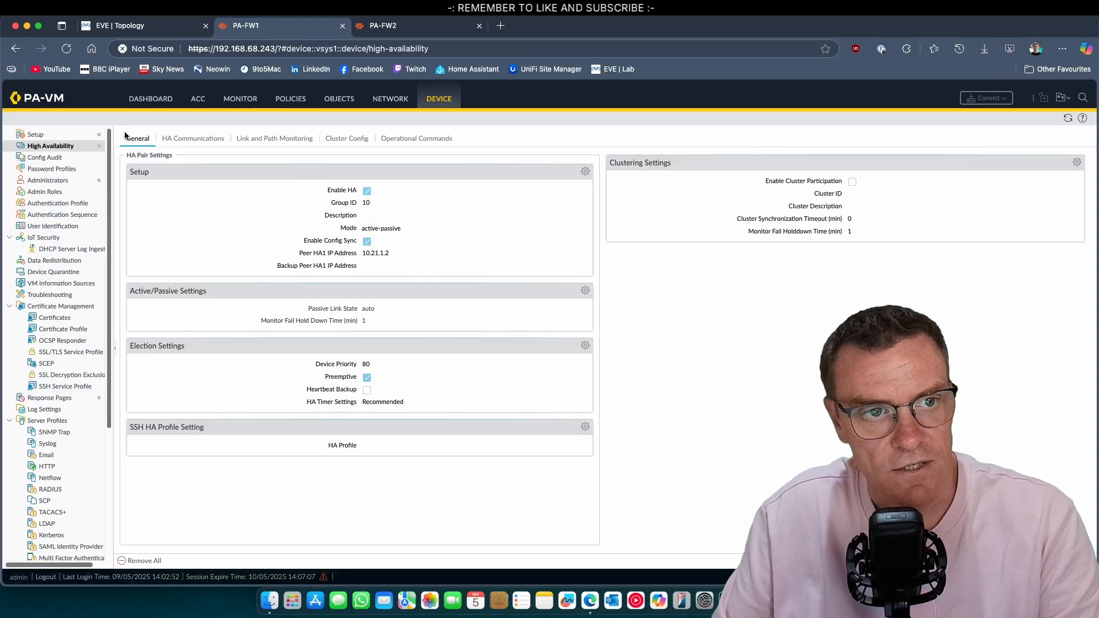
pyautogui.click(149, 98)
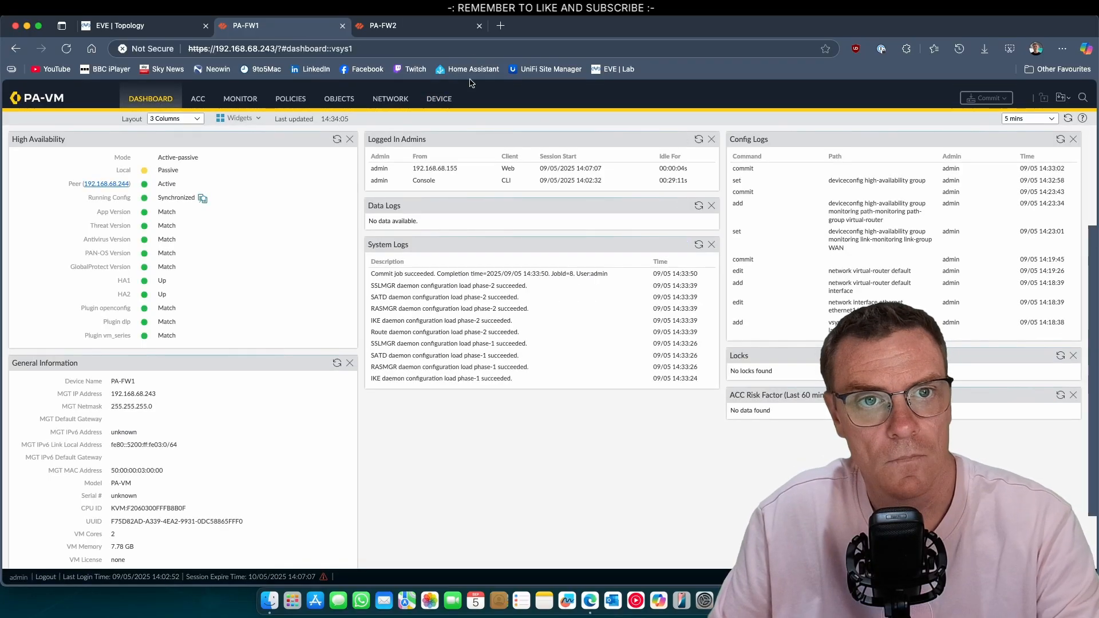
# Tick Preemptive in PA-FW2's HA Election Settings
pyautogui.click(429, 30)
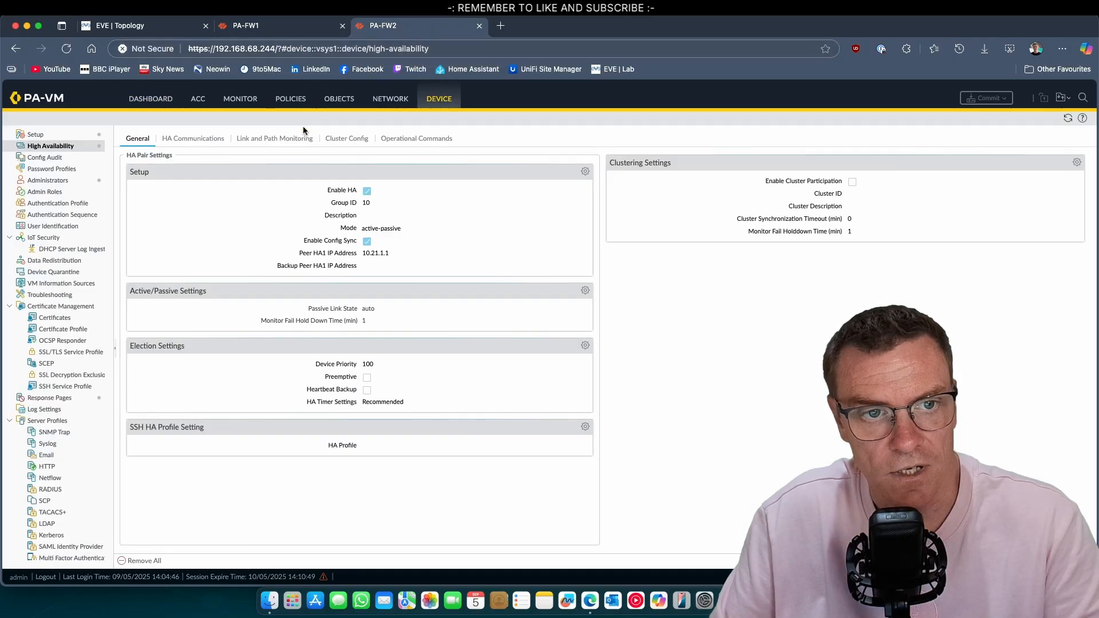
pyautogui.click(585, 346)
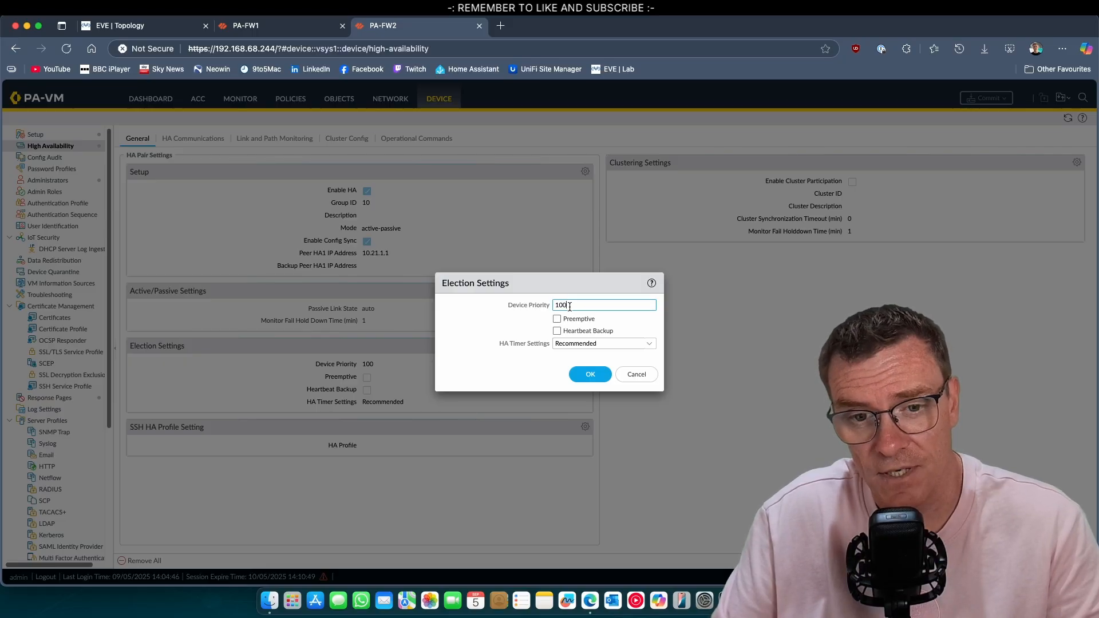
pyautogui.click(558, 319)
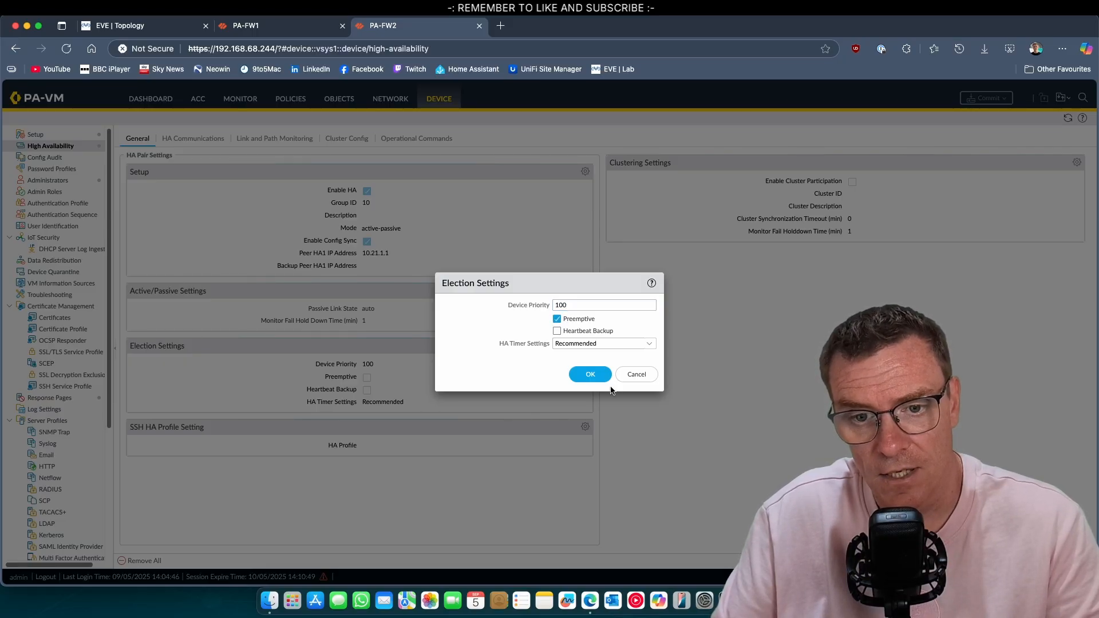
pyautogui.click(593, 375)
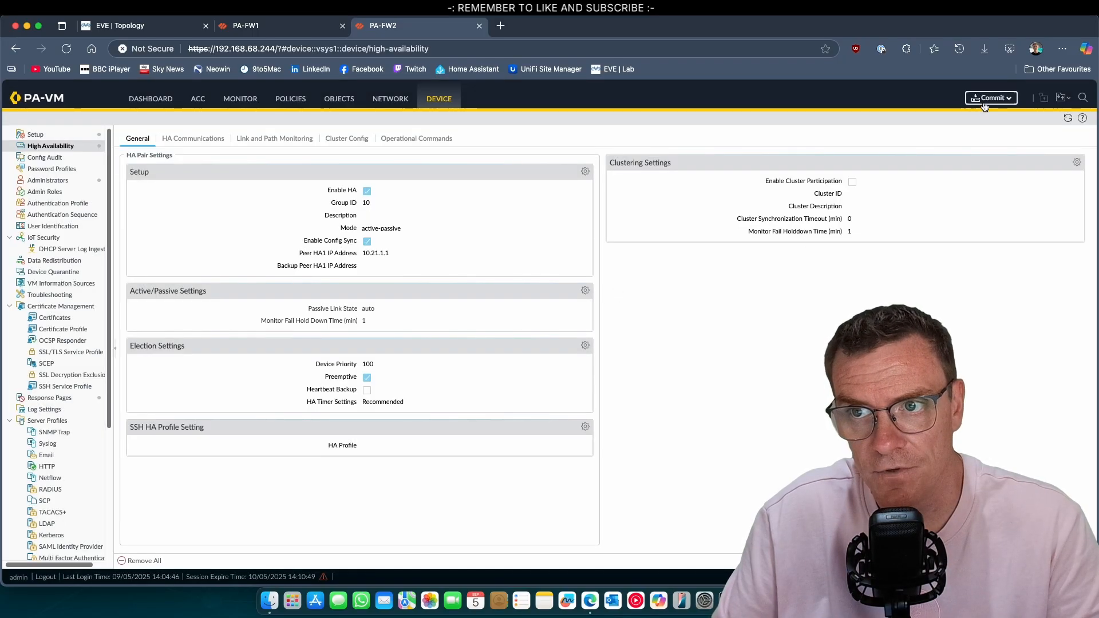
# Commit the preemption change on PA-FW2
pyautogui.click(986, 100)
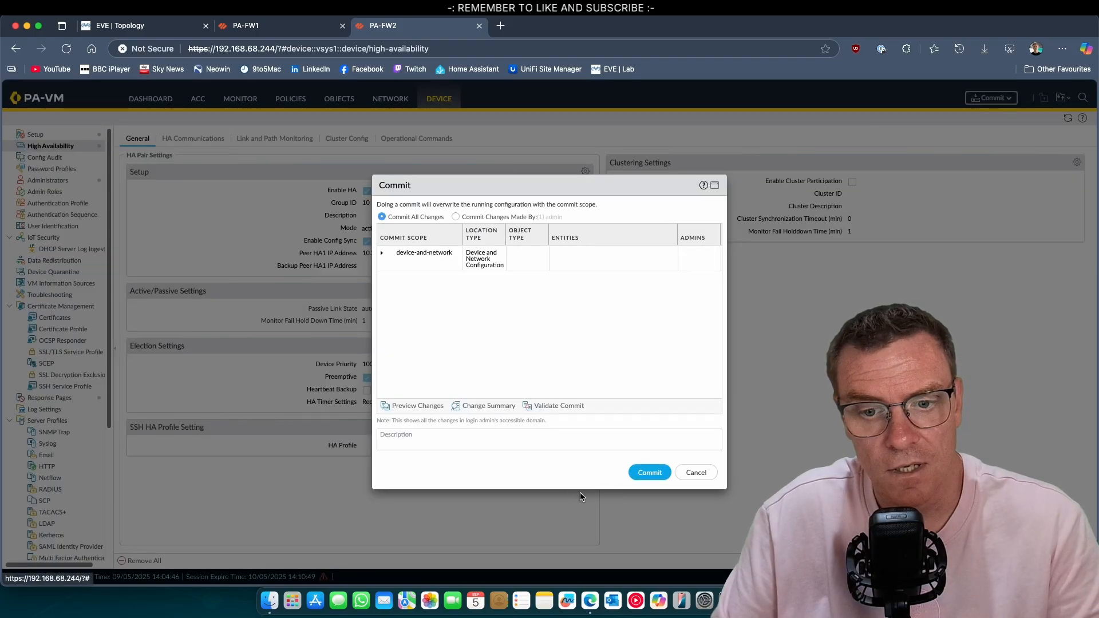
pyautogui.click(650, 473)
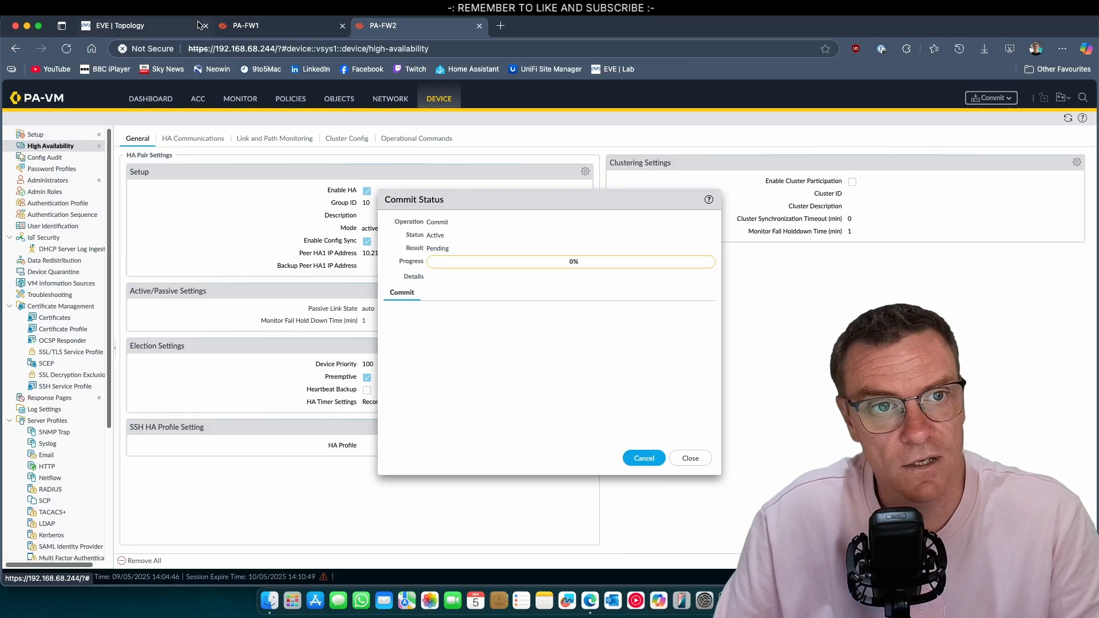
pyautogui.click(241, 25)
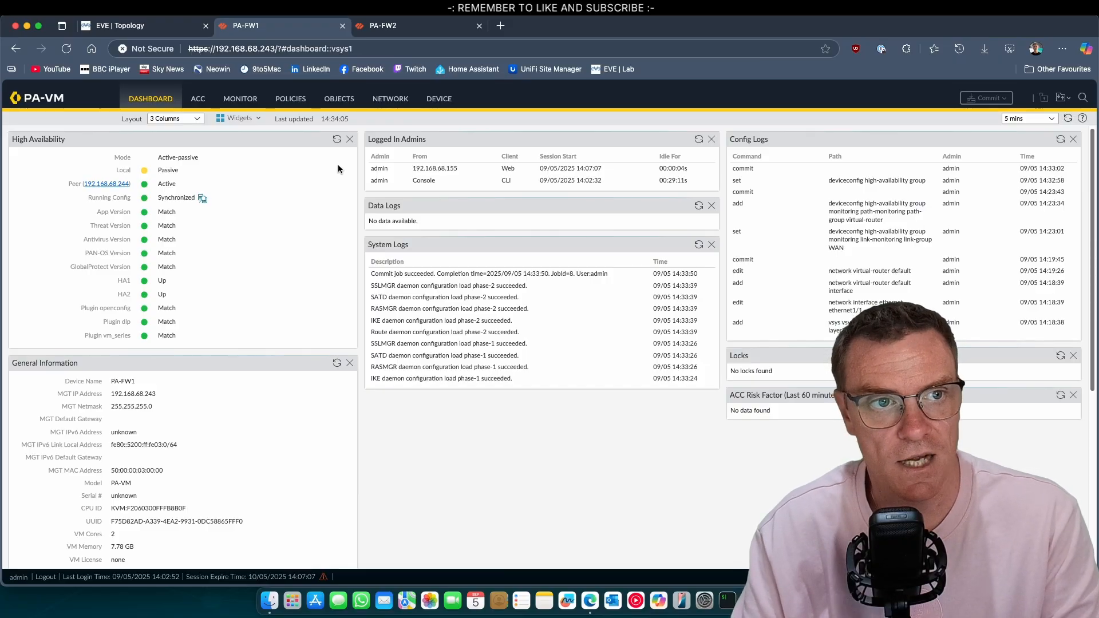
# Check the EVE topology and PA-FW2's dashboard after the commit
pyautogui.click(172, 27)
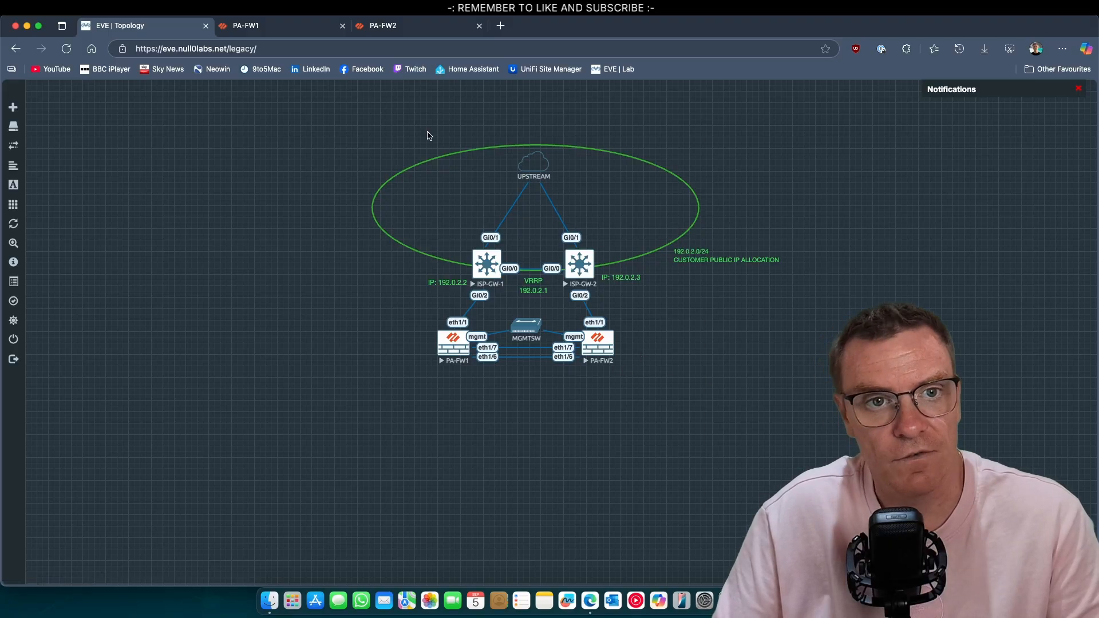
pyautogui.click(377, 25)
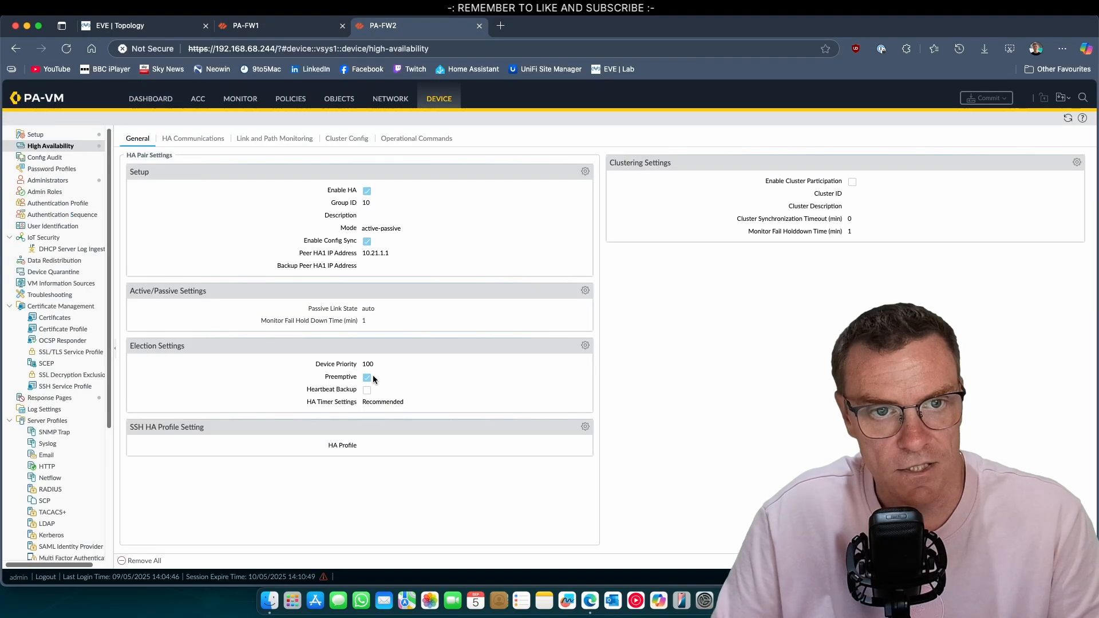
pyautogui.click(151, 100)
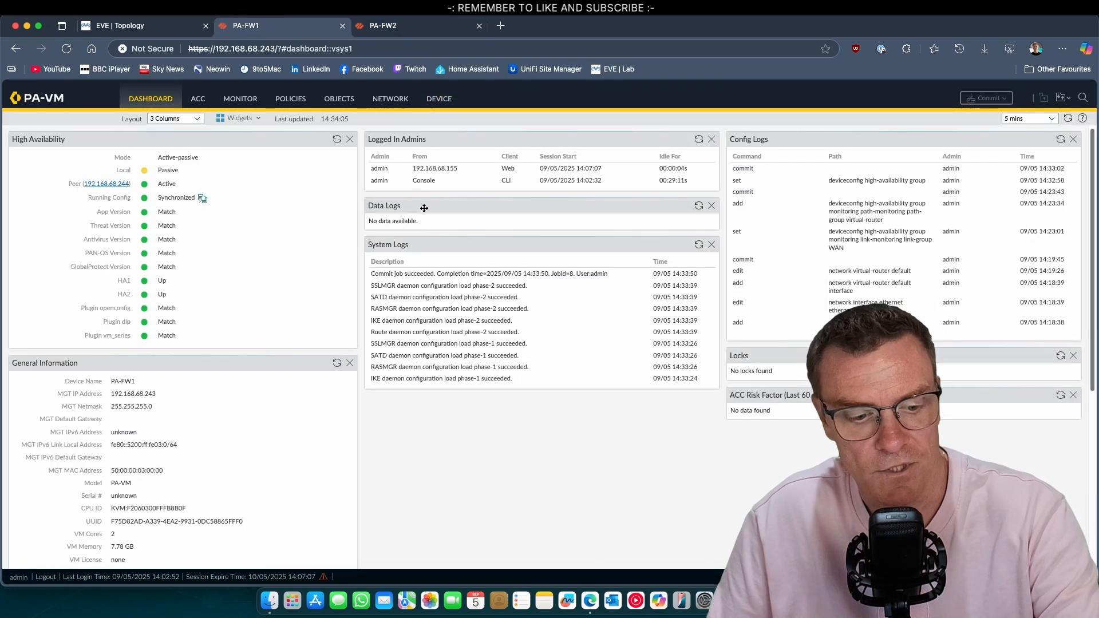
pyautogui.click(395, 30)
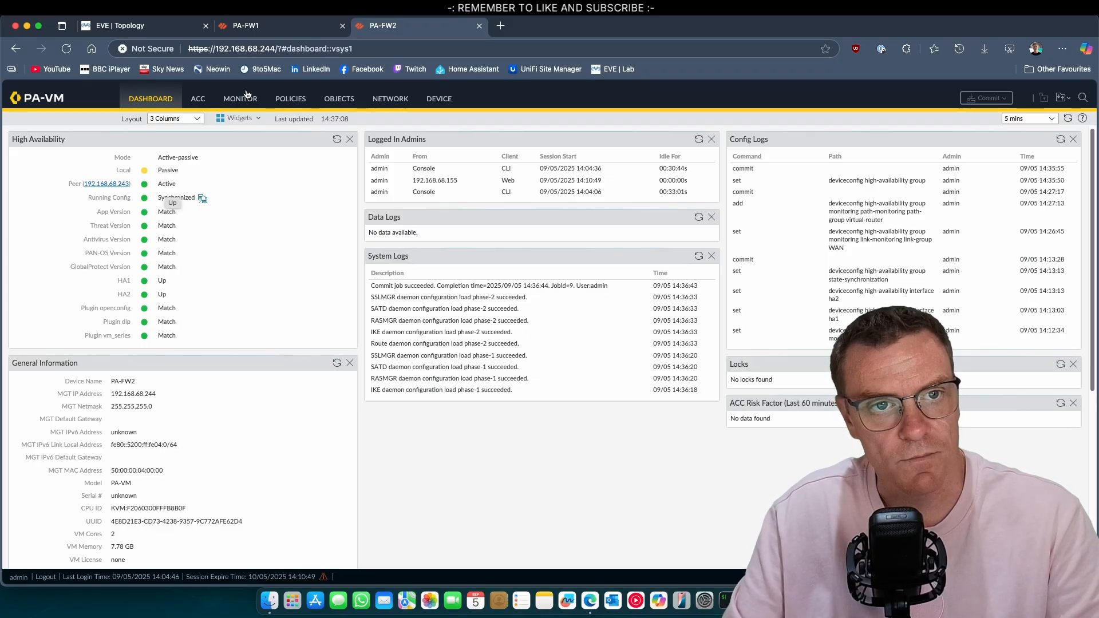
# Refresh PA-FW1's HA widget to confirm it is Active, peer Passive, config synchronized
pyautogui.click(246, 26)
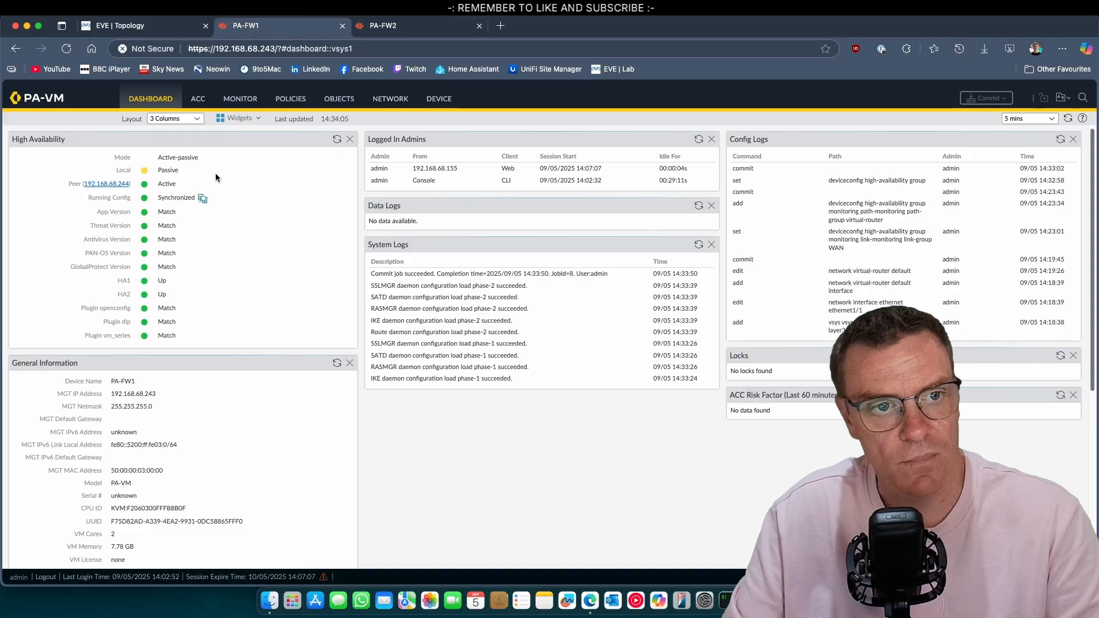
pyautogui.click(337, 140)
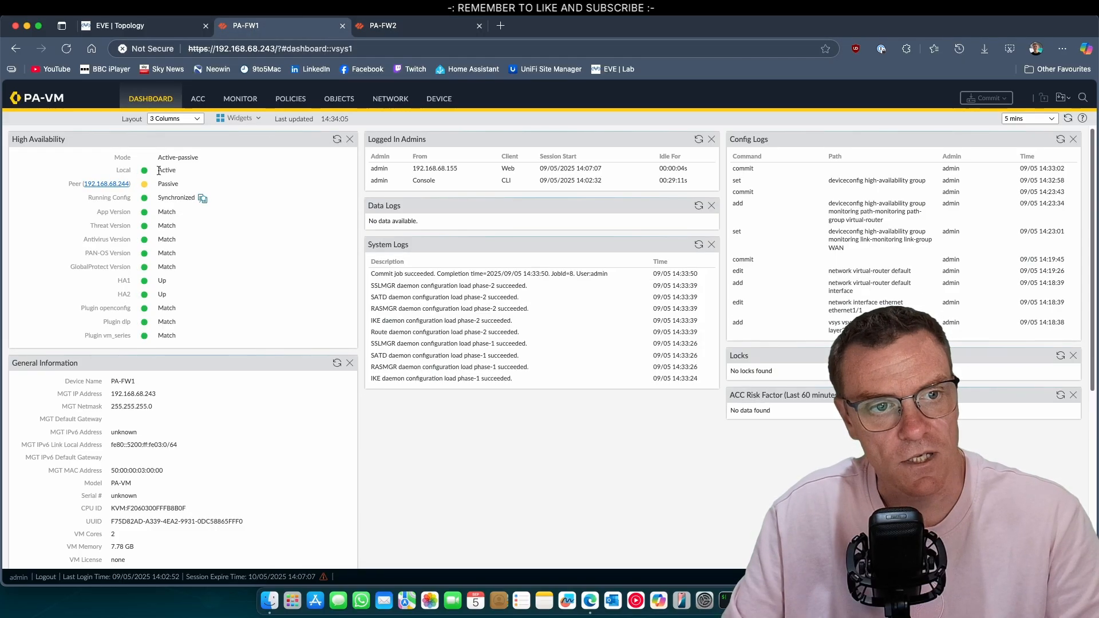
pyautogui.moveTo(178, 170); pyautogui.dragTo(116, 172)
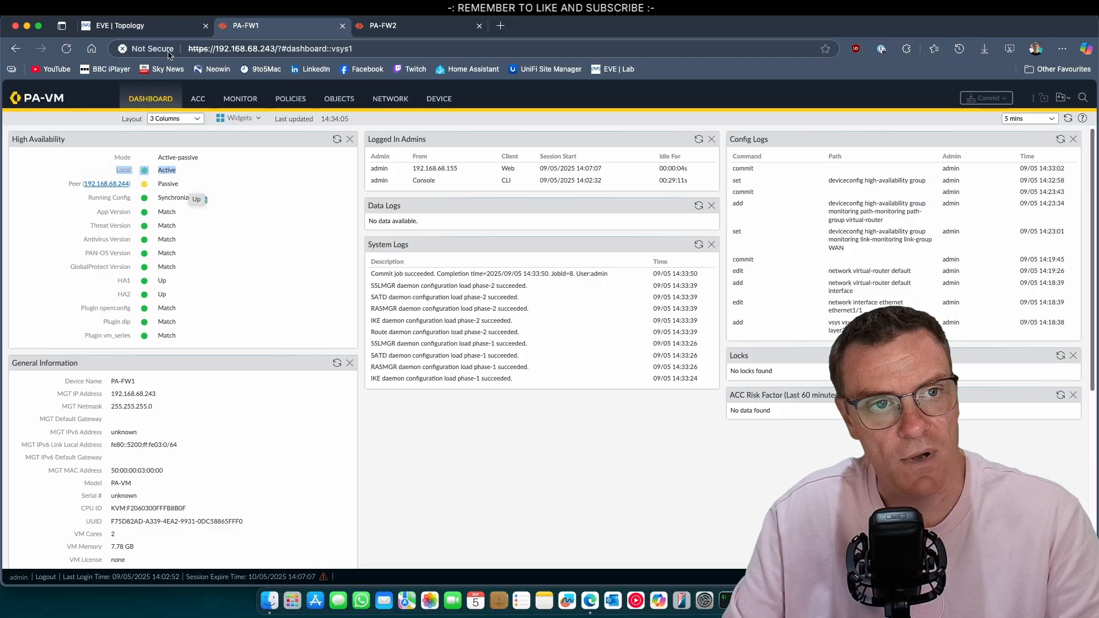
pyautogui.click(120, 25)
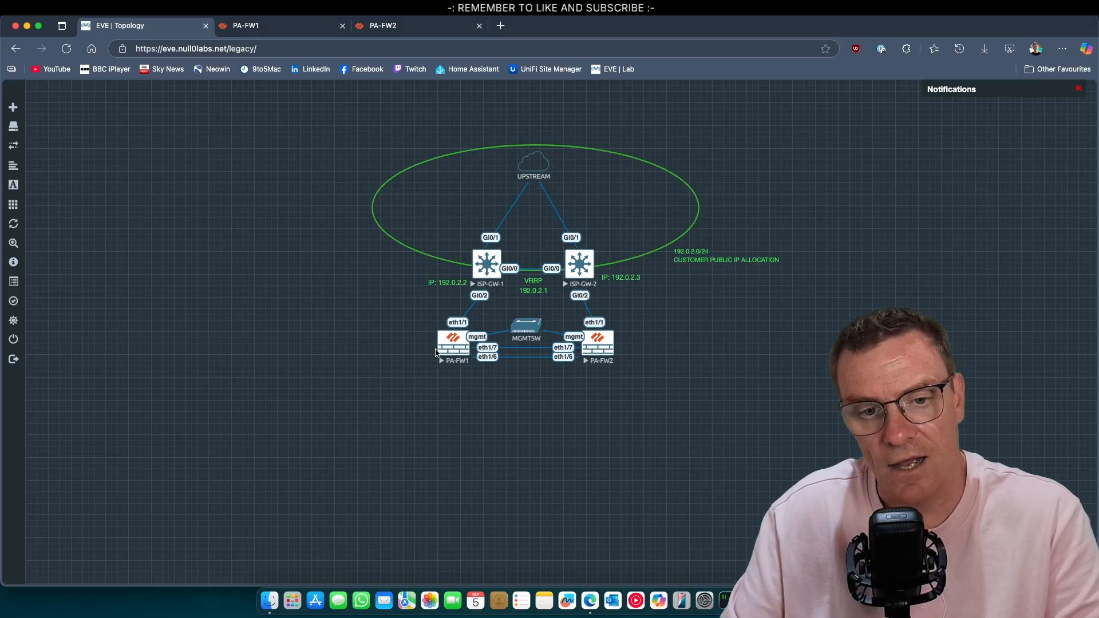
# Open PA-FW1's Device > Setup > Operations page showing reboot and shutdown options
pyautogui.click(248, 25)
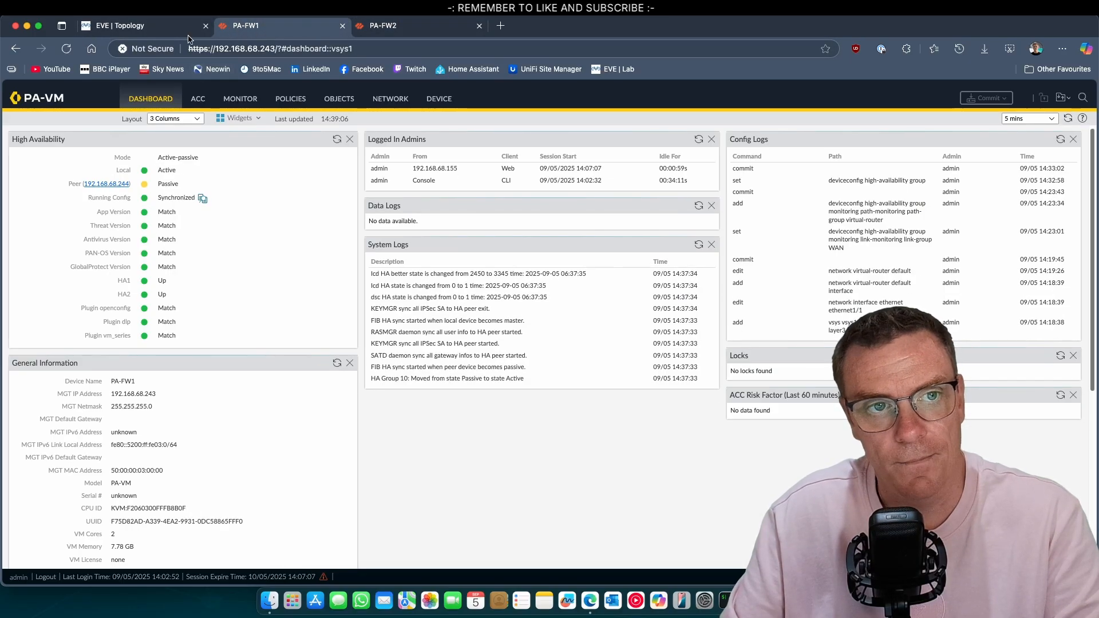
pyautogui.click(173, 27)
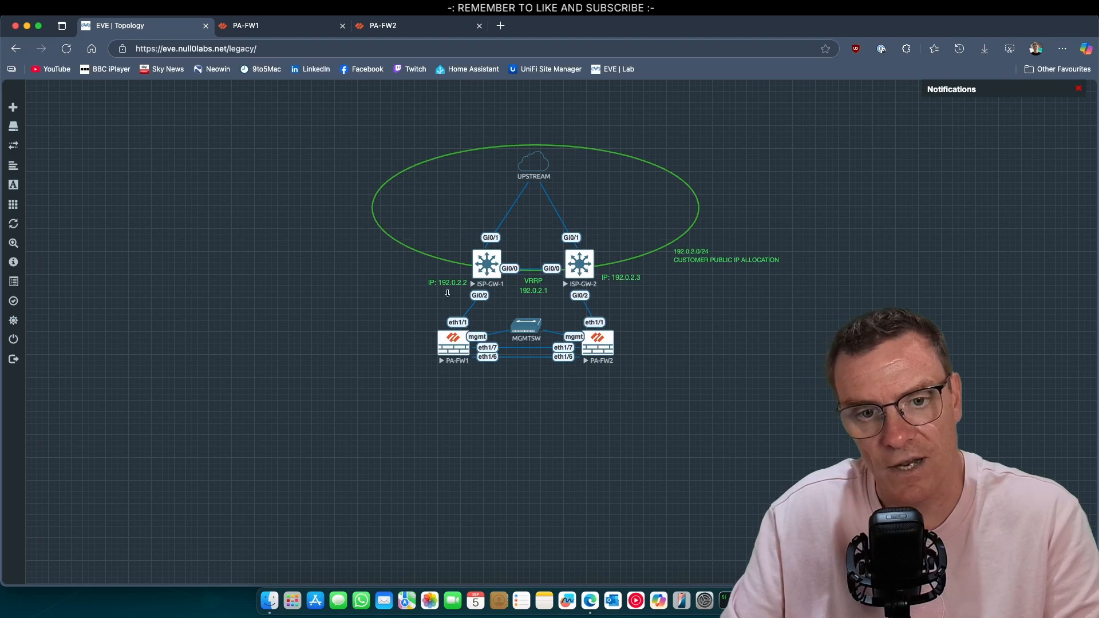
pyautogui.click(324, 33)
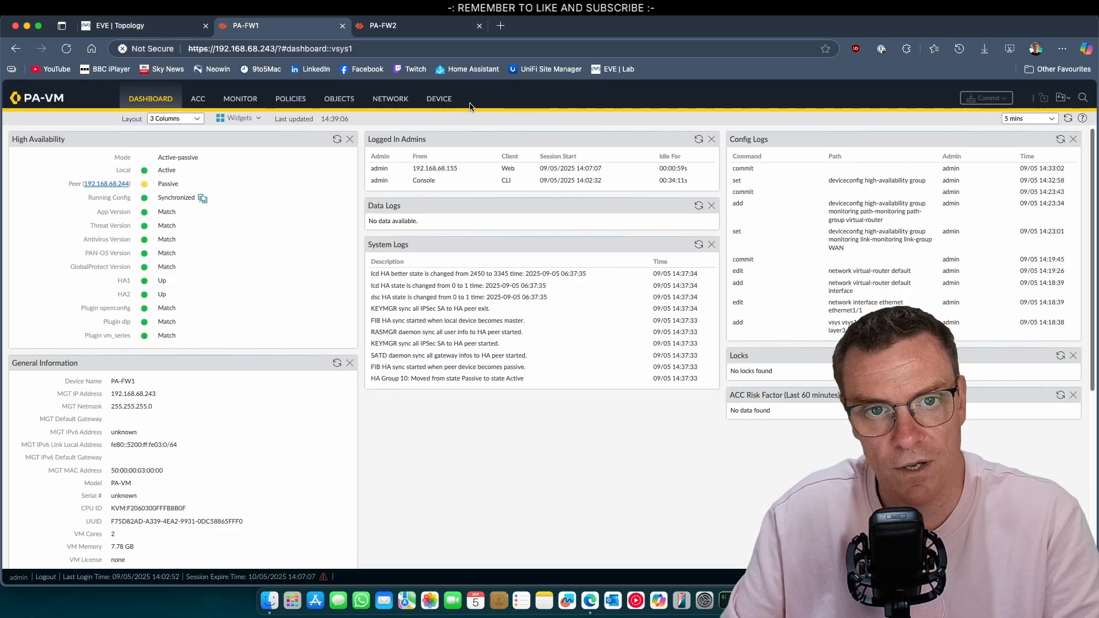
pyautogui.click(438, 98)
pyautogui.click(38, 134)
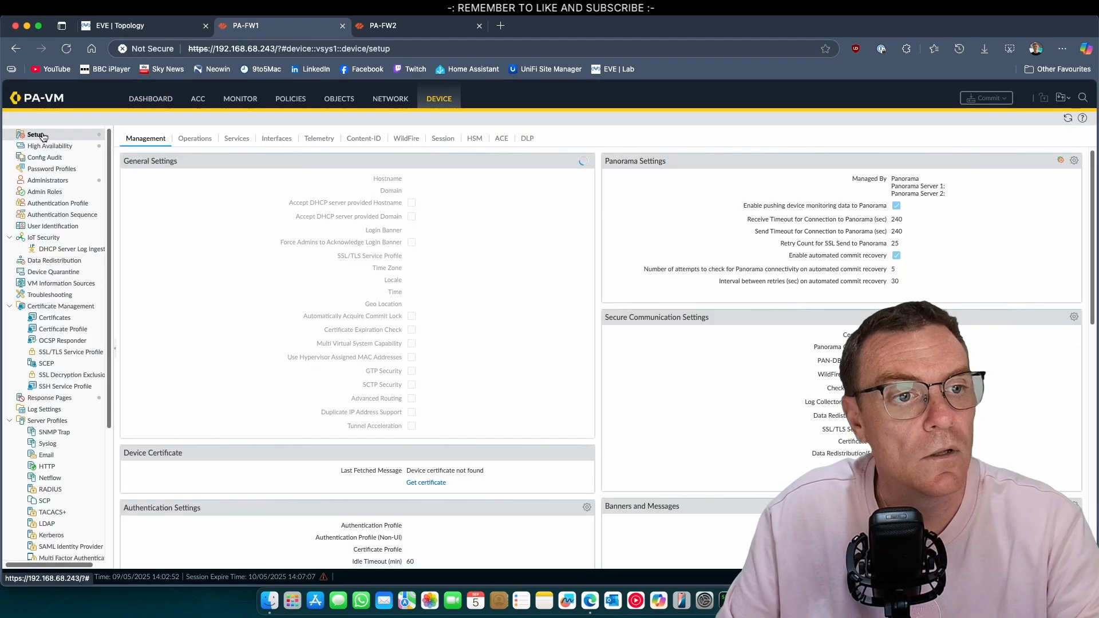
pyautogui.click(195, 139)
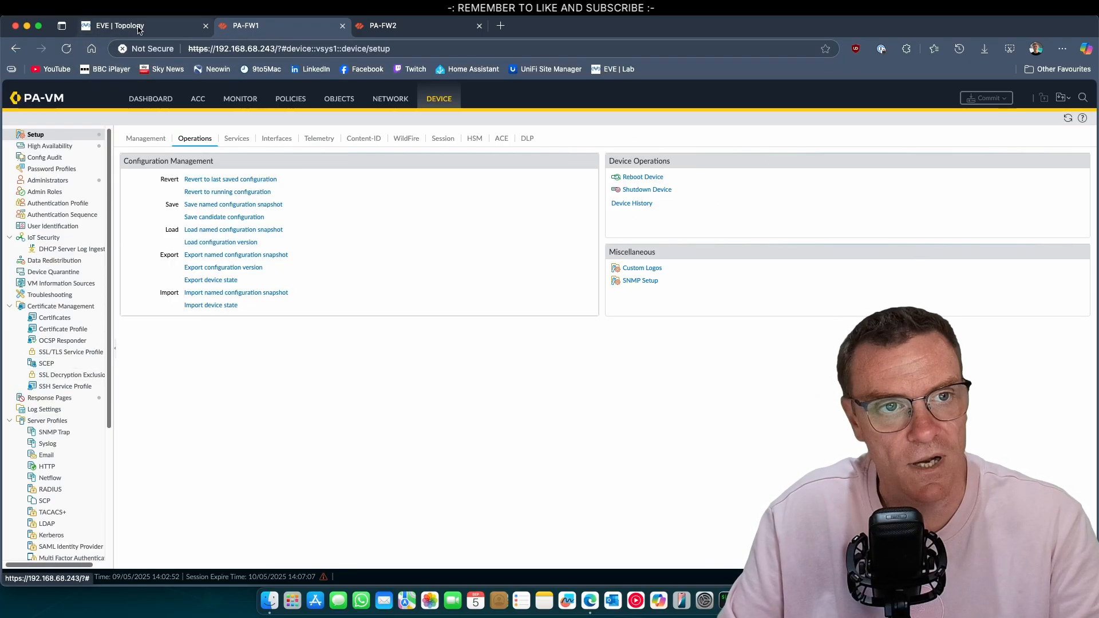
pyautogui.click(160, 25)
# Stop the PA-FW1 node in EVE-NG to force a failover
pyautogui.rightClick(451, 354)
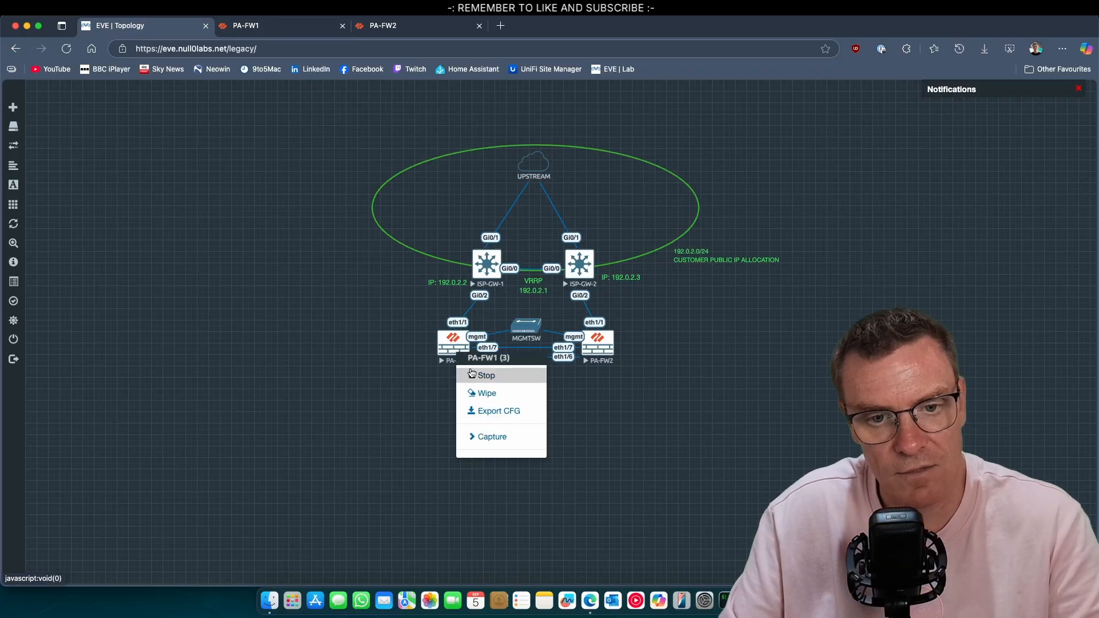
pyautogui.click(475, 376)
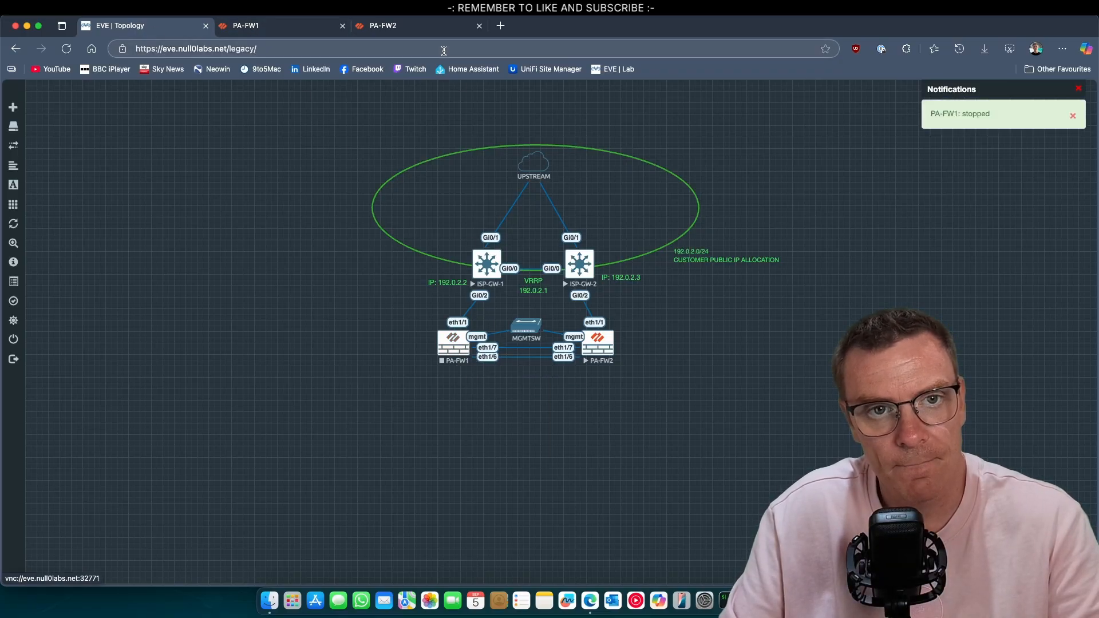
pyautogui.click(412, 25)
# Refresh PA-FW2's HA widget until it shows Active, peer Unknown, HA1/HA2 Down
pyautogui.click(335, 142)
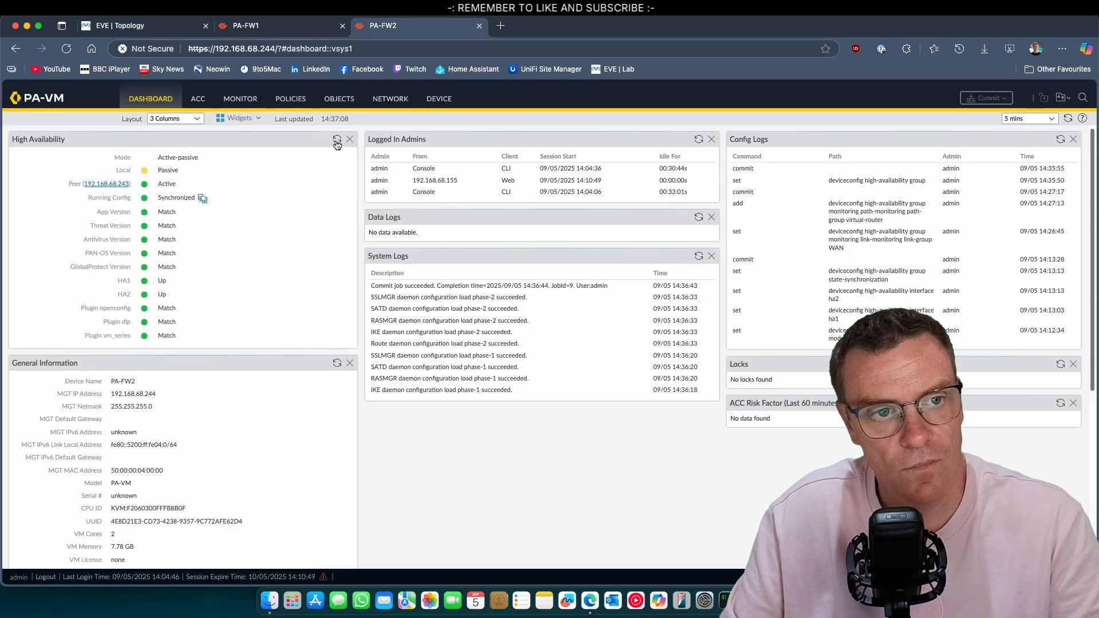
pyautogui.click(337, 142)
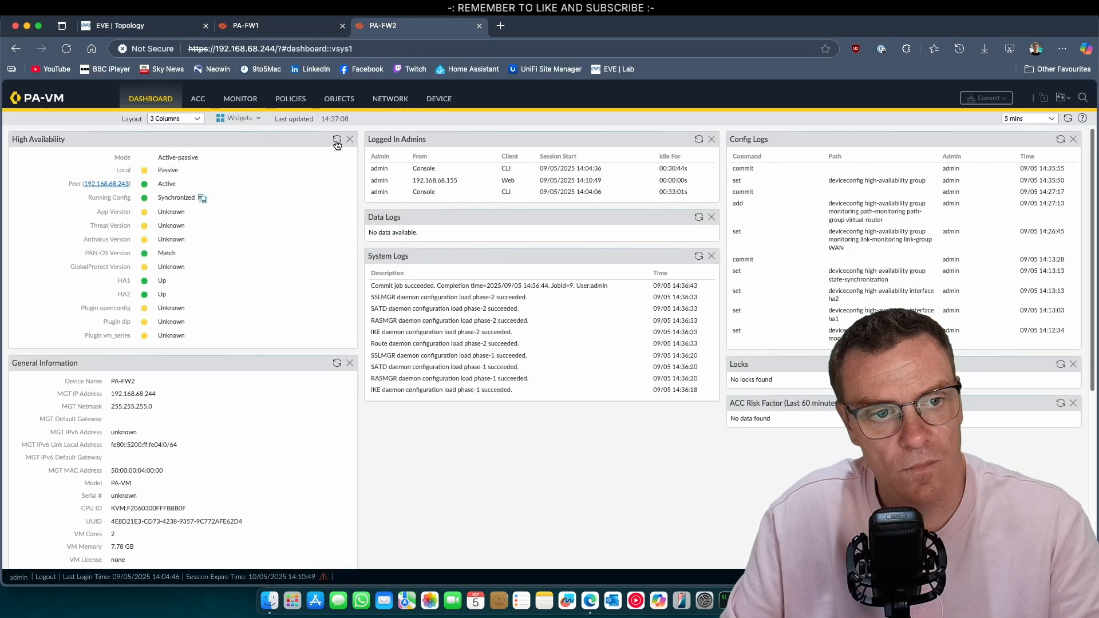
pyautogui.click(337, 142)
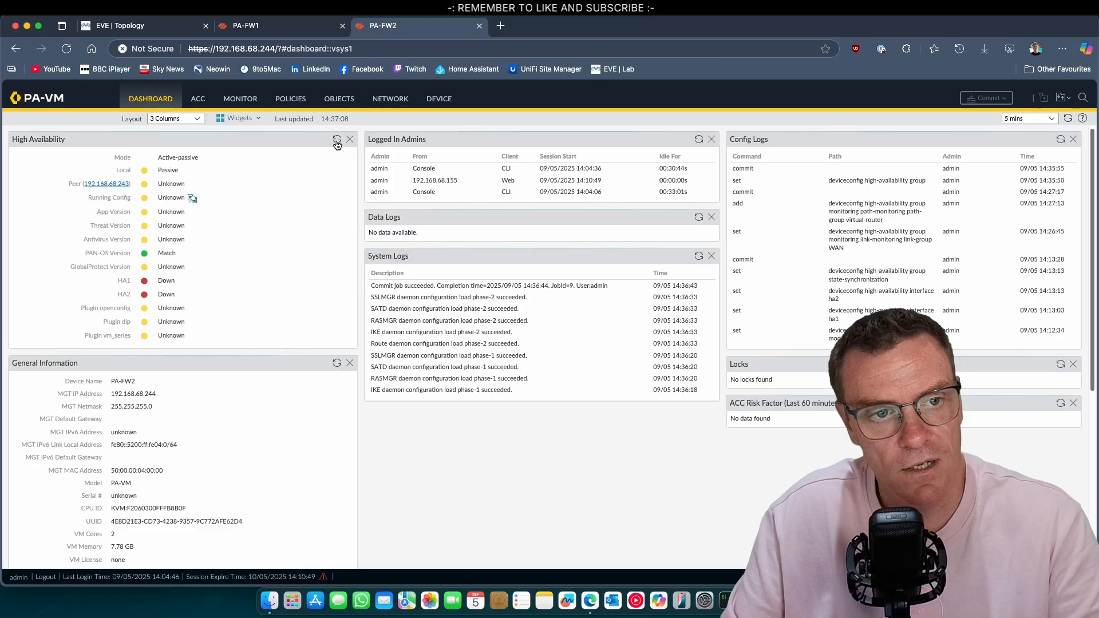
pyautogui.click(337, 142)
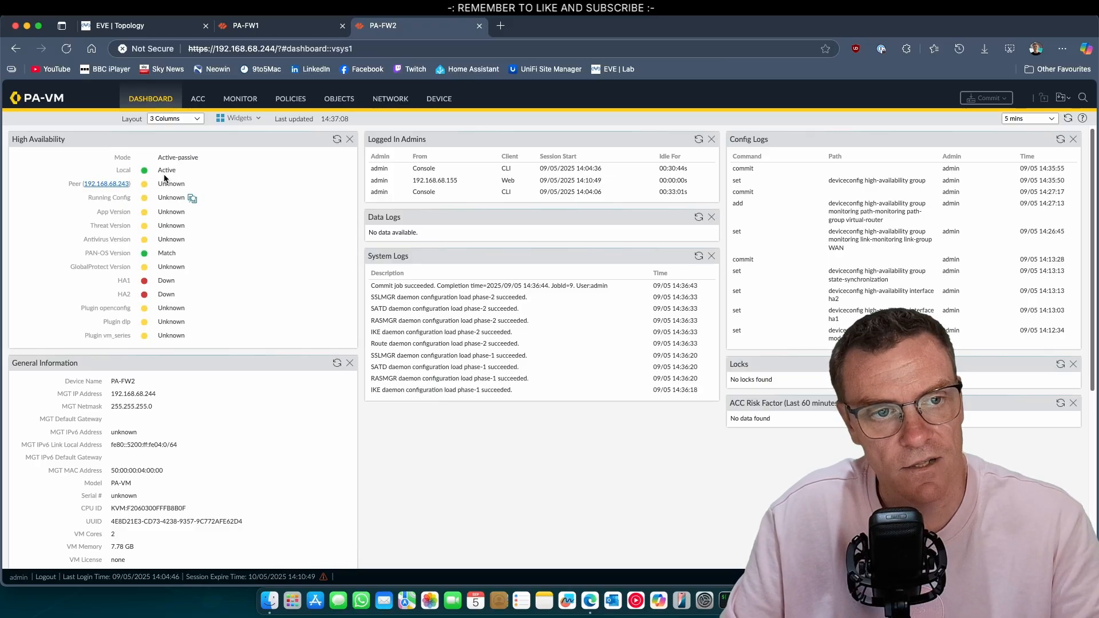
pyautogui.moveTo(163, 172)
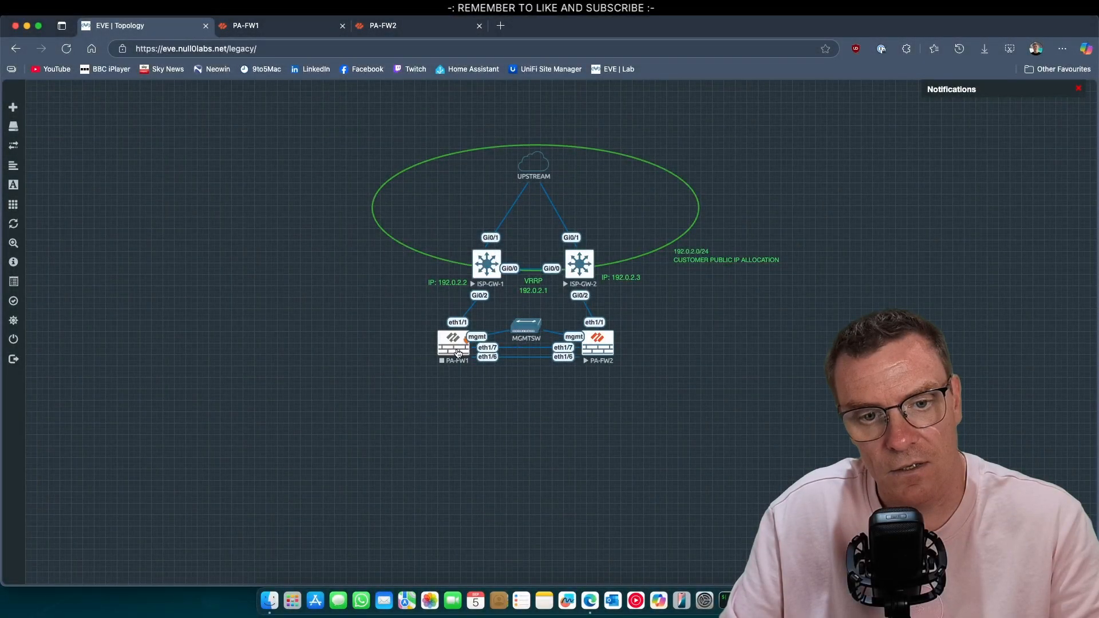
# Start the stopped PA-FW1 node in EVE-NG and close its old web console page
pyautogui.rightClick(460, 358)
pyautogui.click(478, 375)
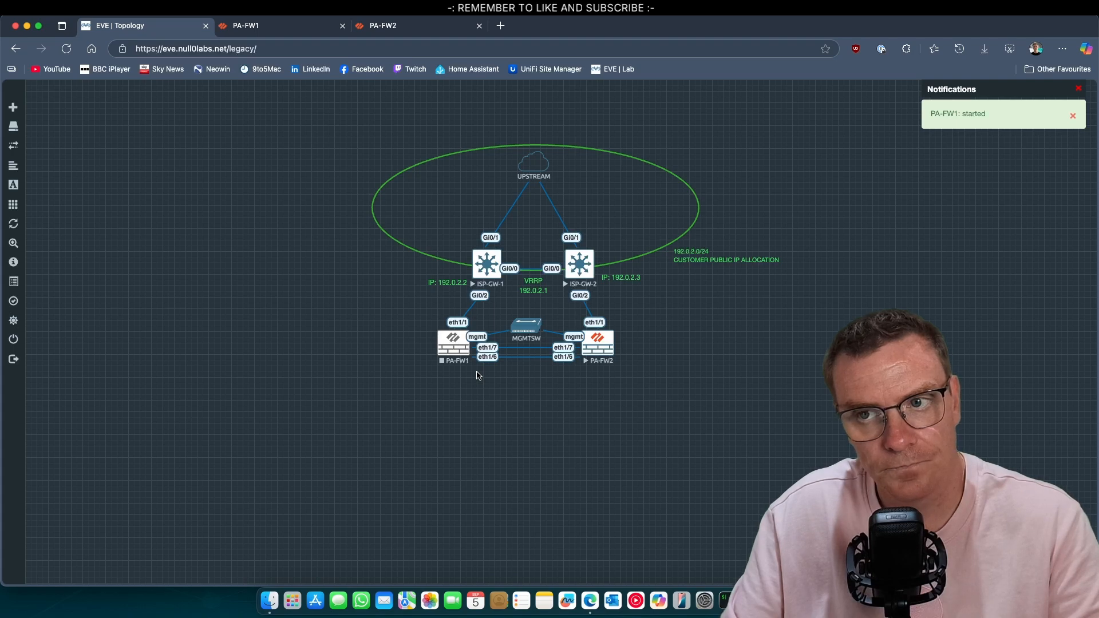
pyautogui.click(302, 29)
pyautogui.click(342, 26)
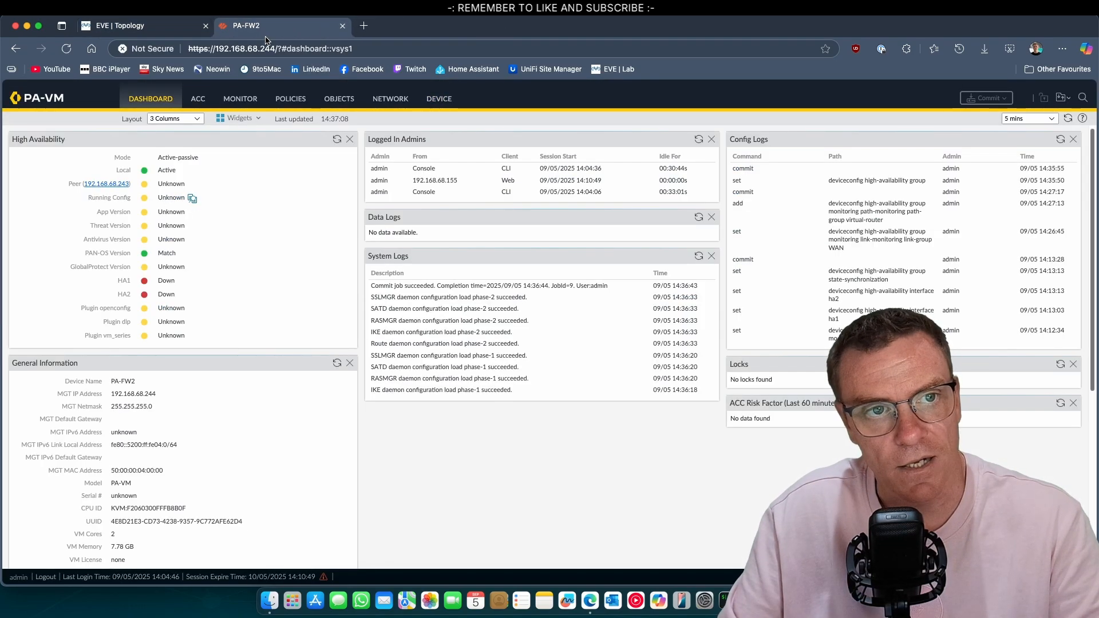
pyautogui.moveTo(180, 186)
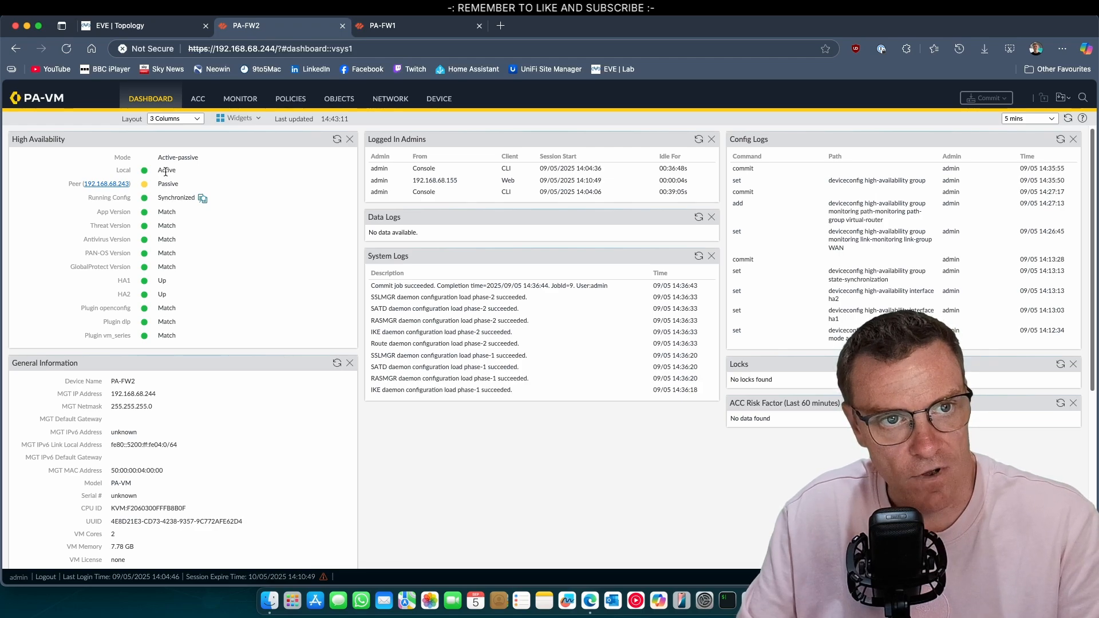
# Refresh PA-FW1's HA widget until it preempts back to Active, then confirm PA-FW2 is Passive
pyautogui.click(412, 26)
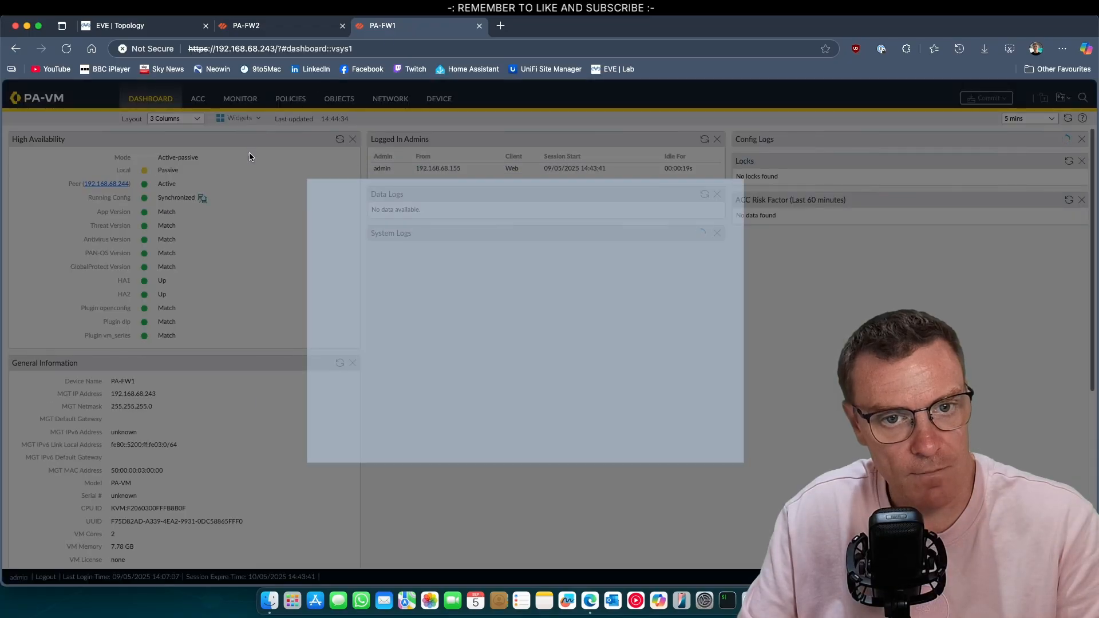
pyautogui.click(748, 464)
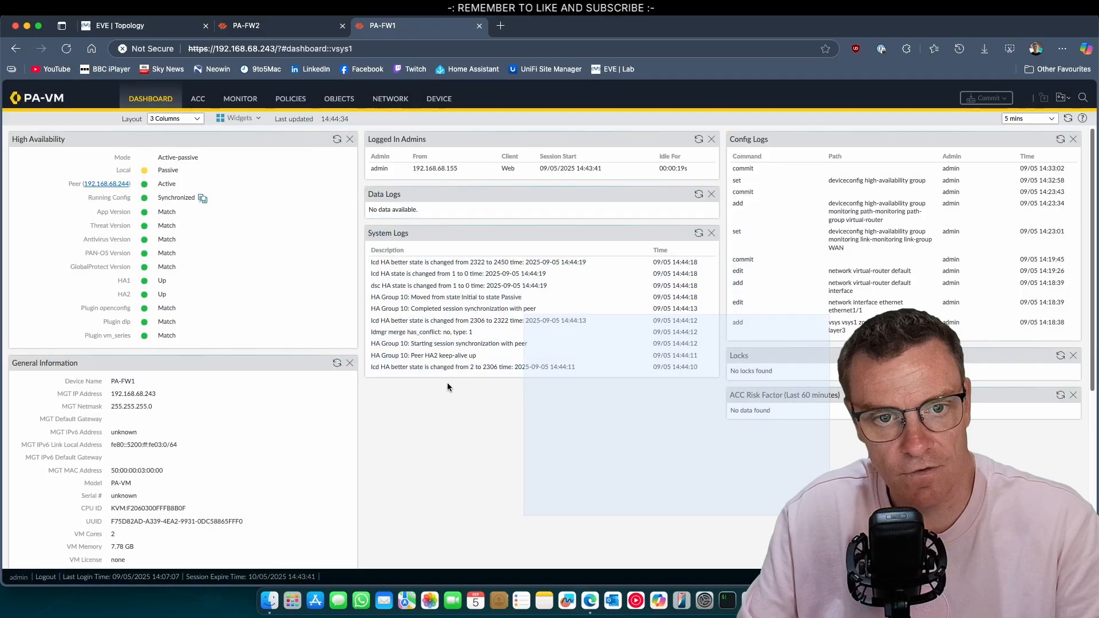
pyautogui.click(338, 140)
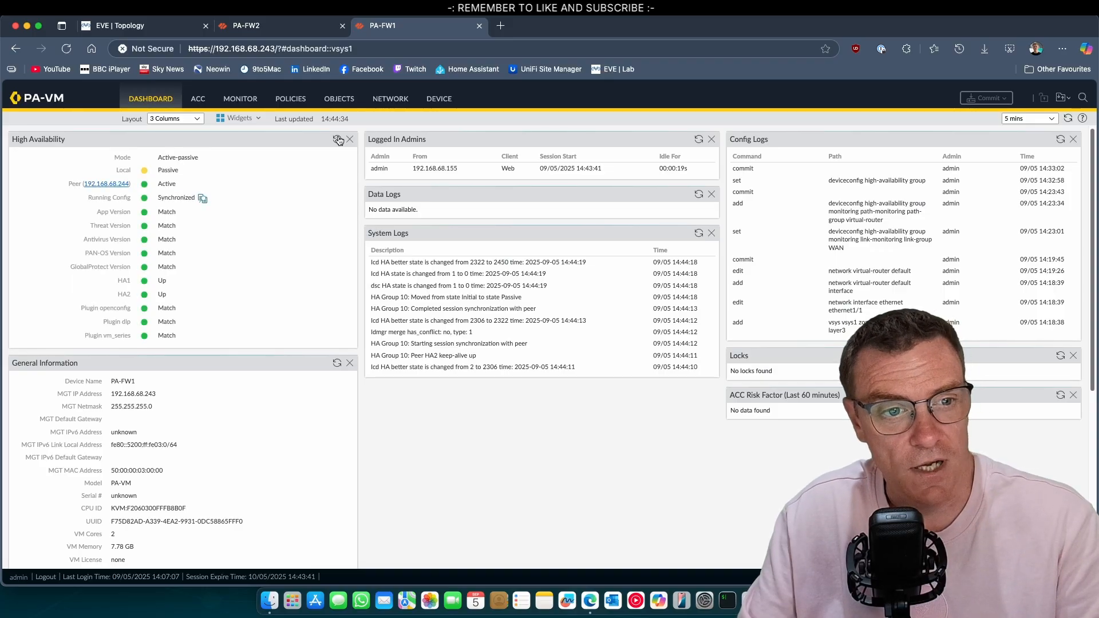
pyautogui.click(340, 141)
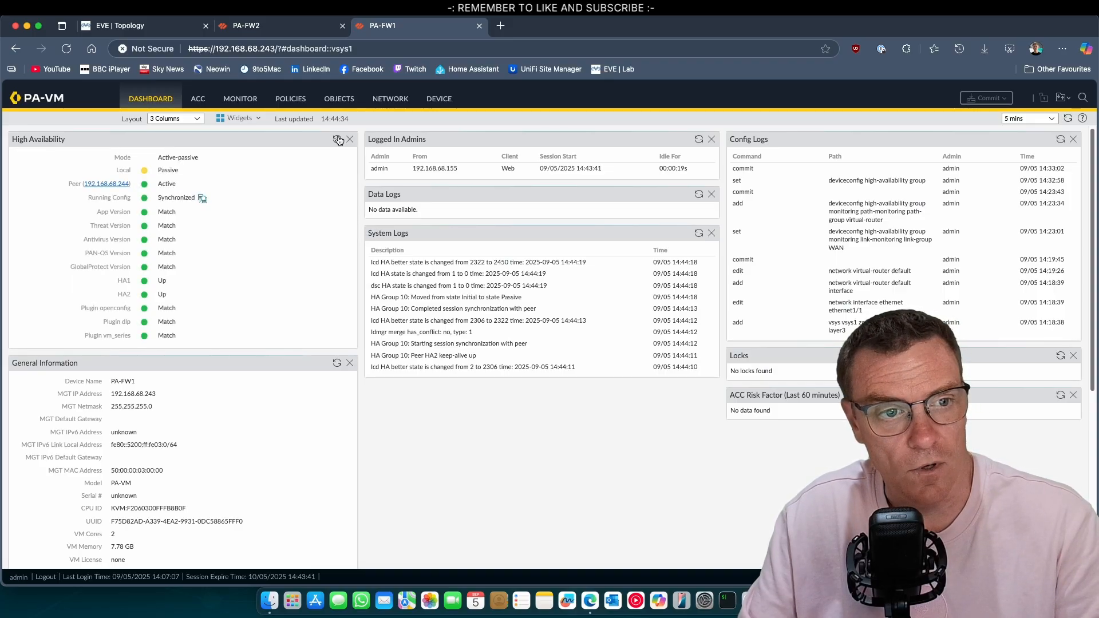
pyautogui.click(340, 141)
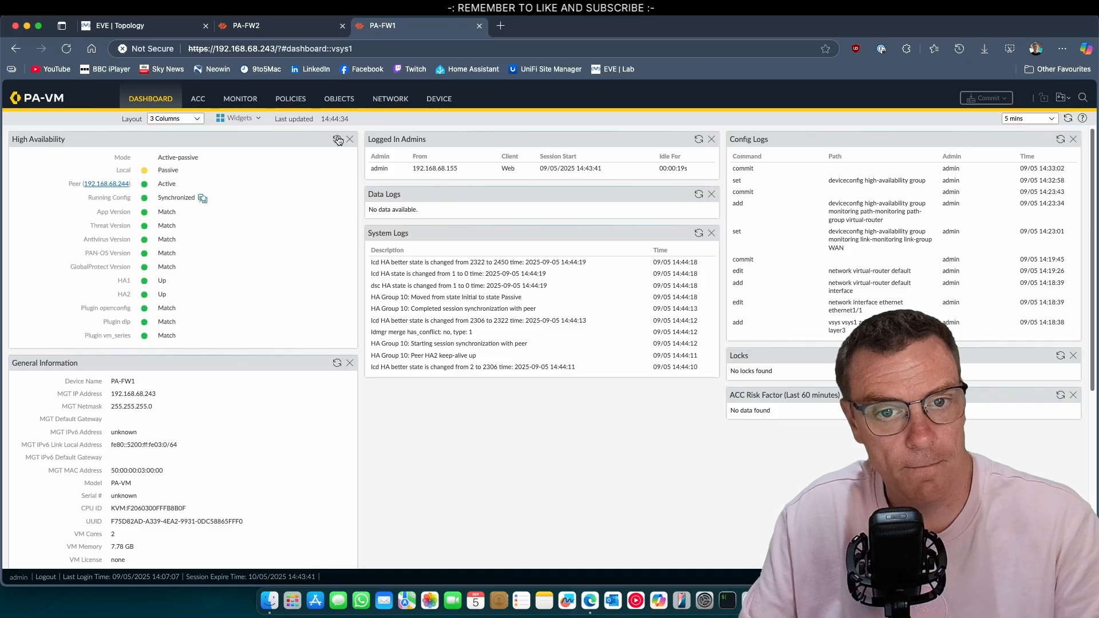
pyautogui.click(338, 141)
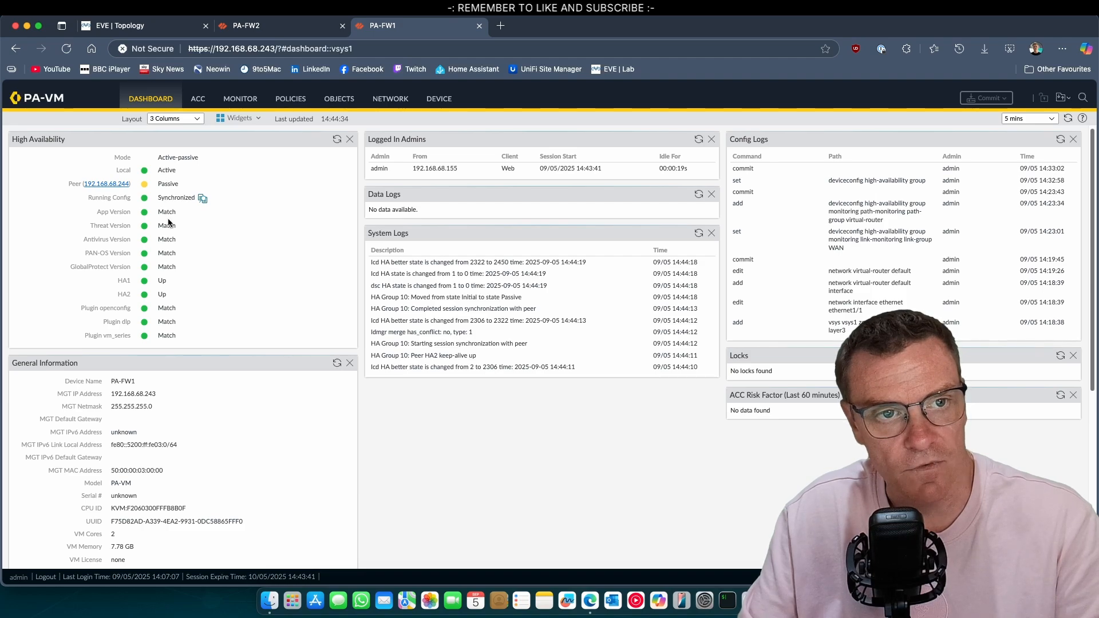
pyautogui.click(281, 27)
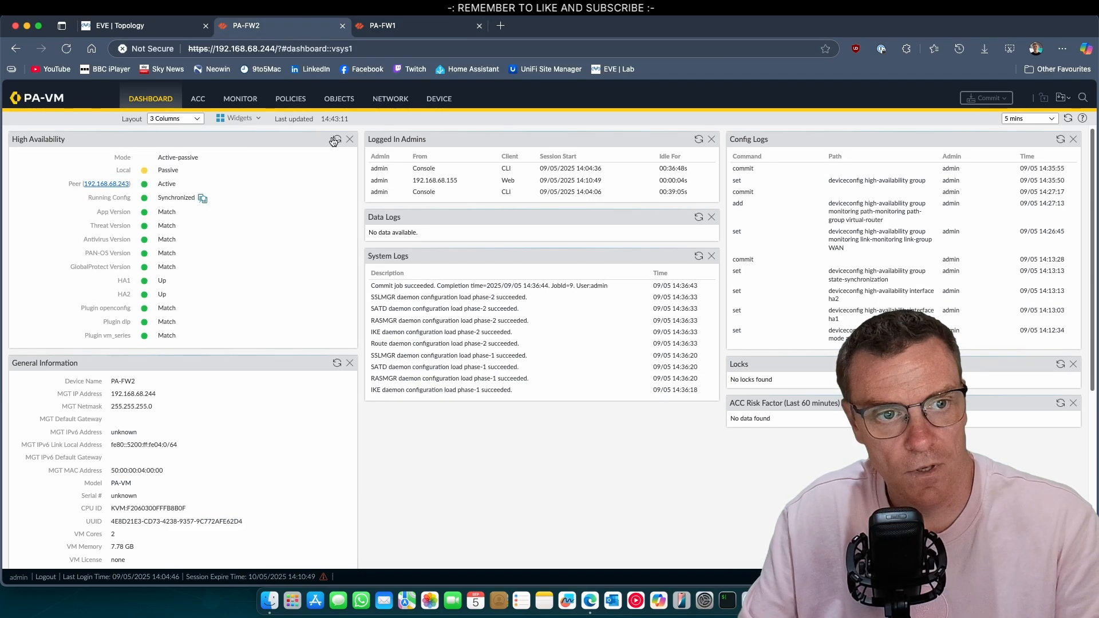
pyautogui.click(163, 27)
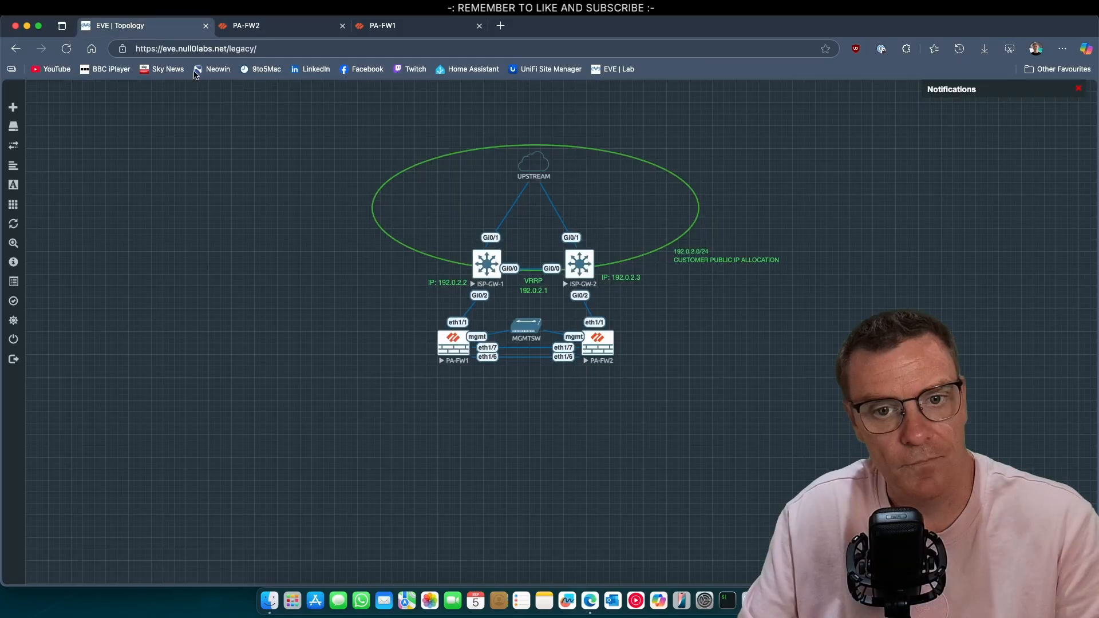